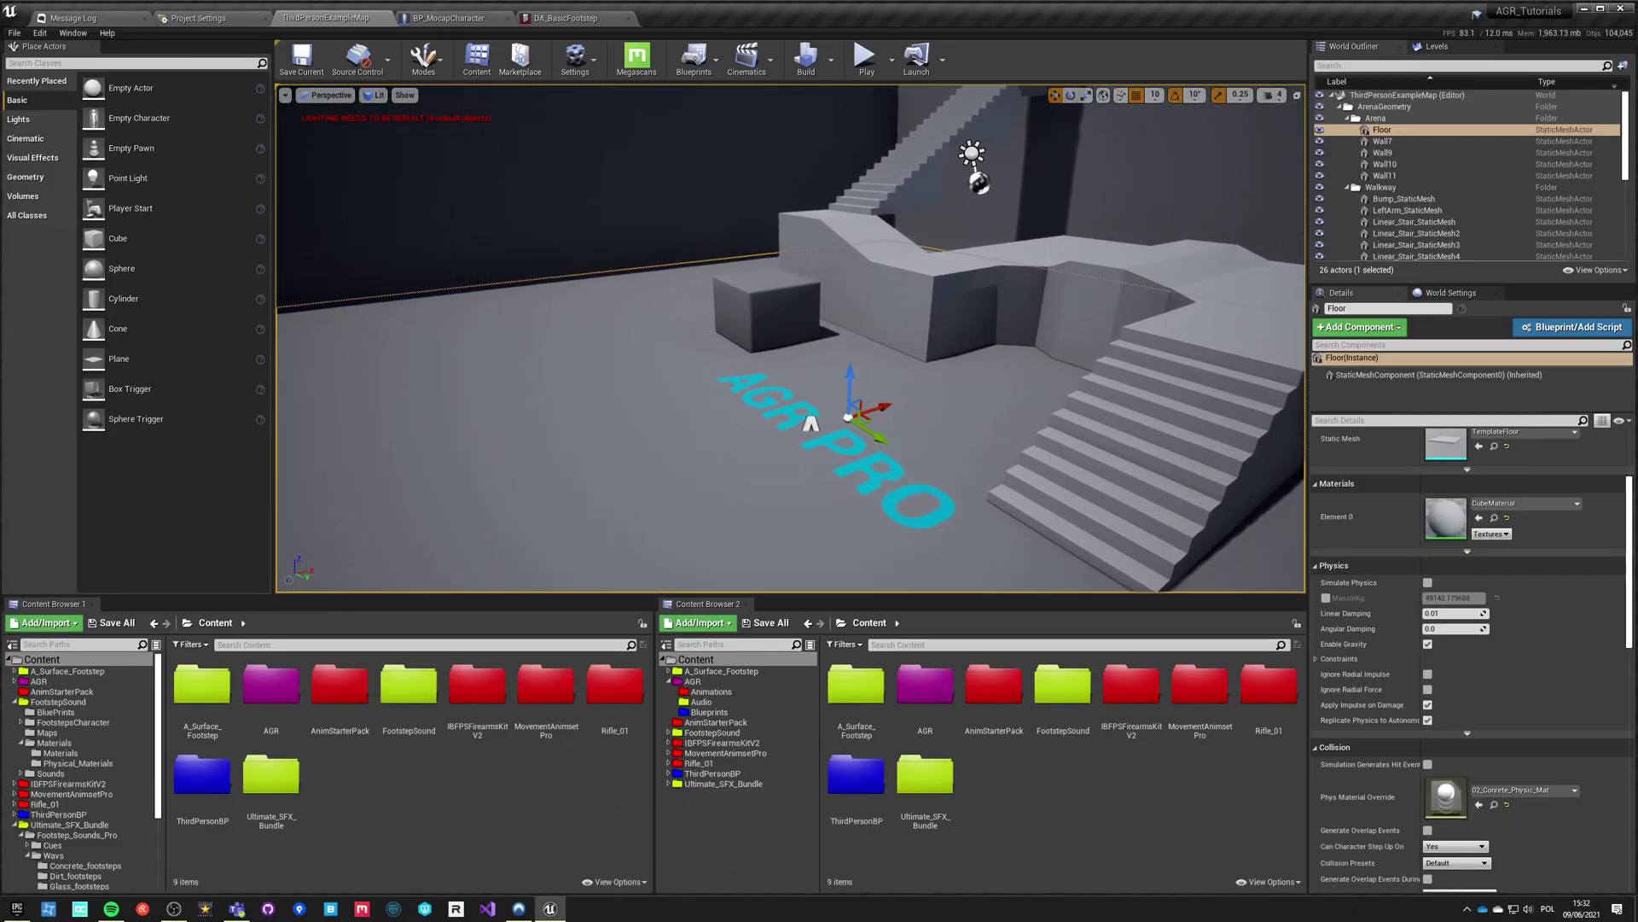
Step: Duplicate the floor cube into the arena's far corner at about X -1340, Y -1080, and sink it partly into the floor at about Z 72
right_click_drag(577, 365, 437, 319)
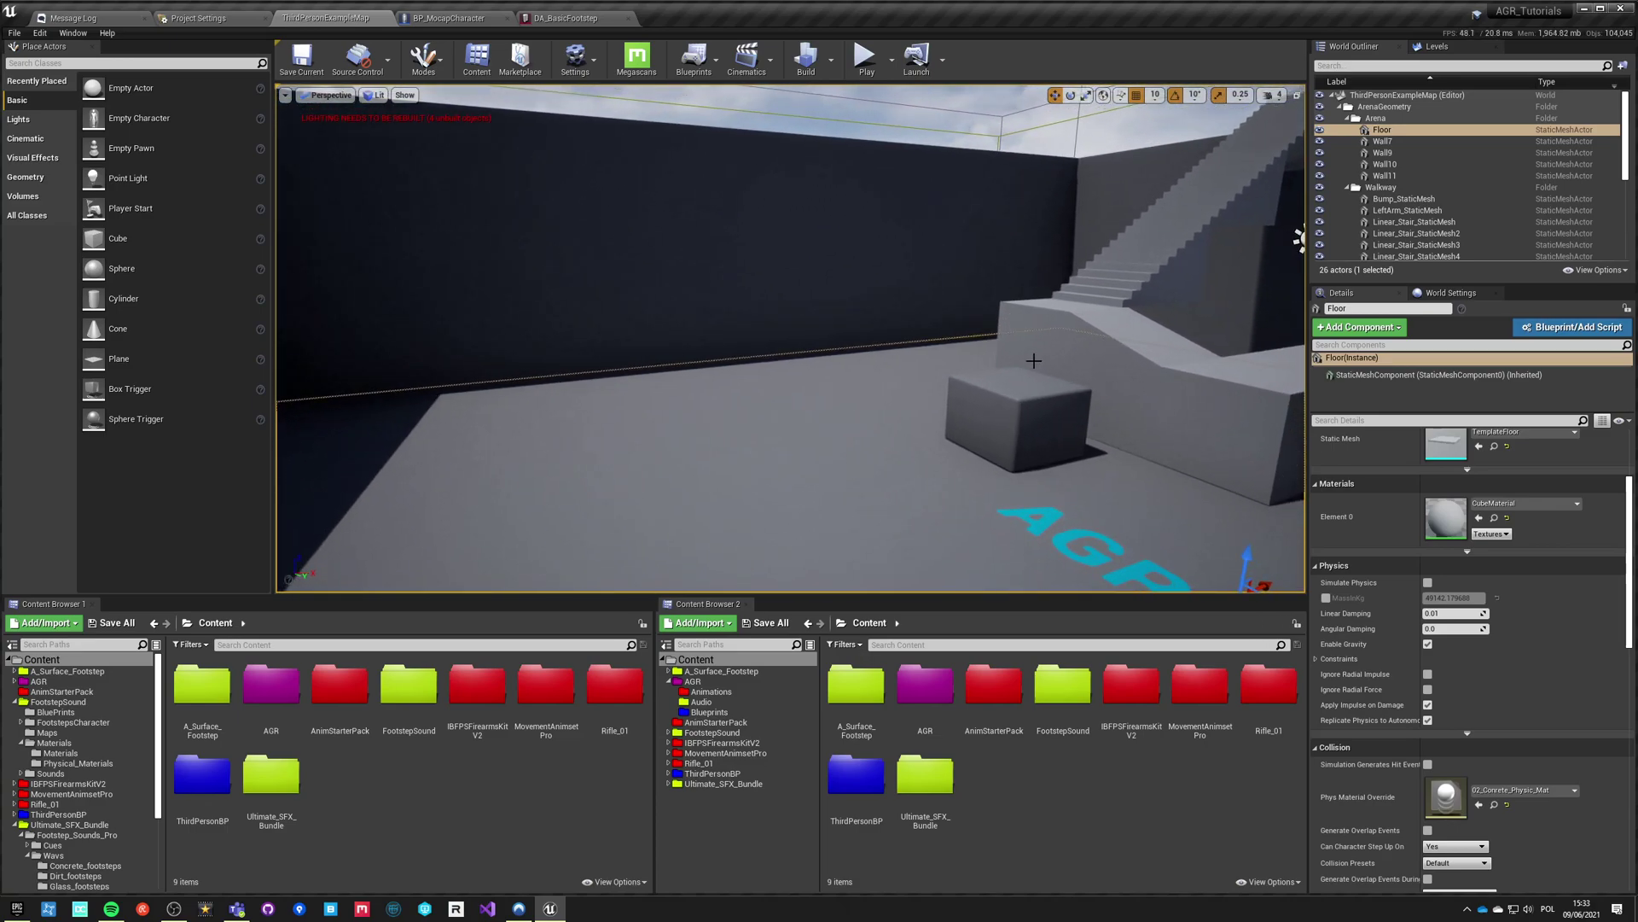
left_click(1002, 406)
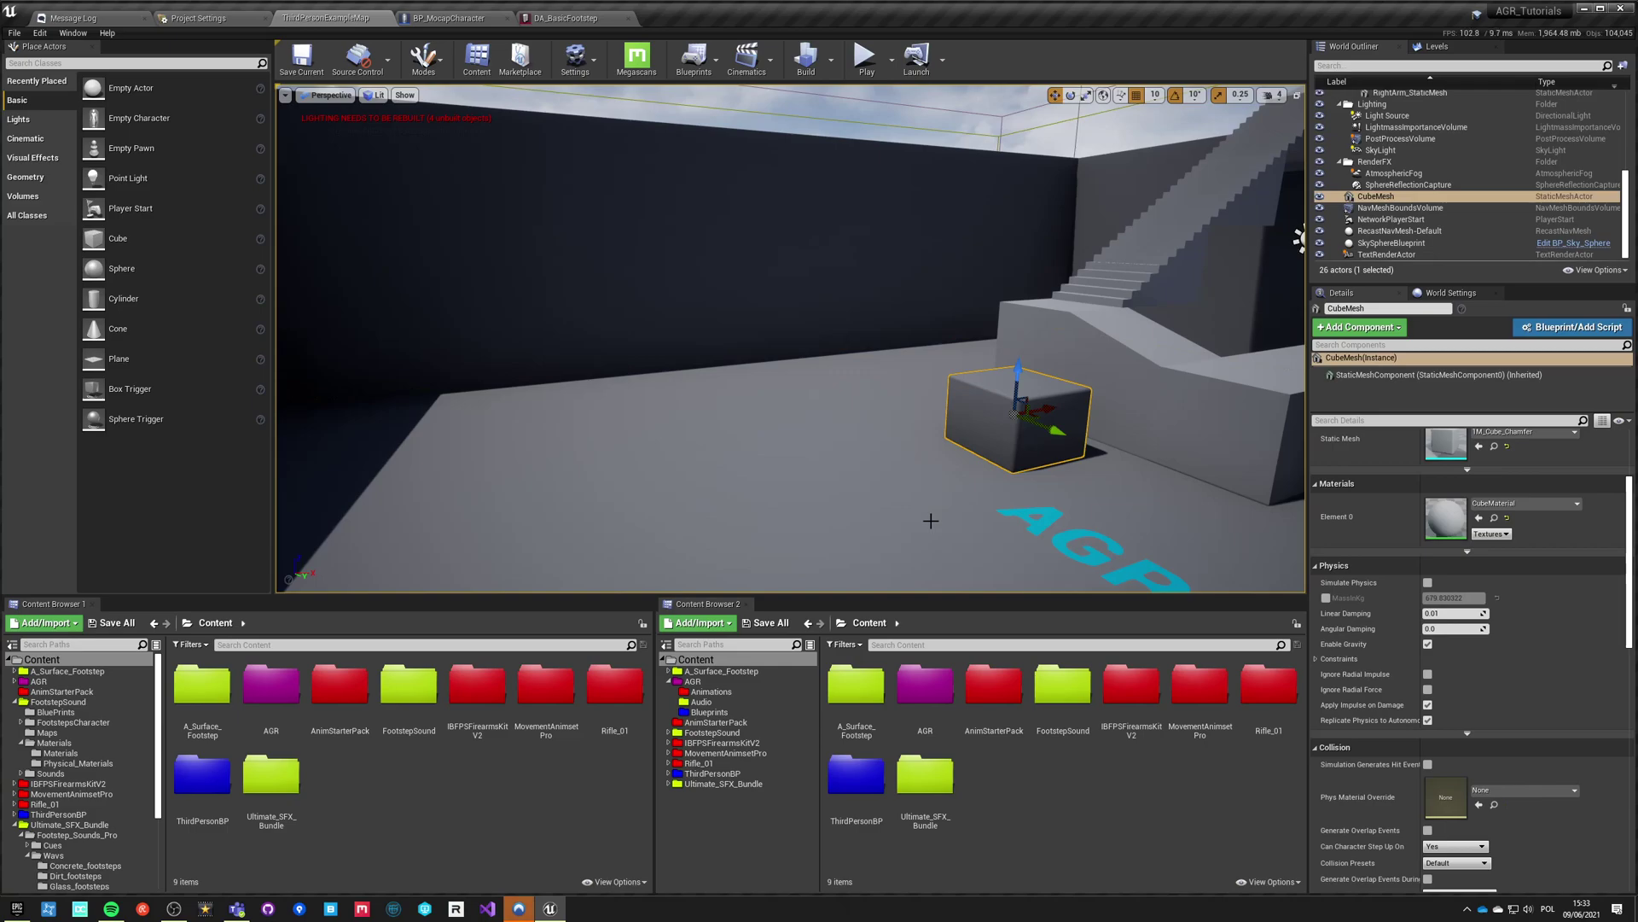
left_click_drag(1056, 437, 461, 282, "alt")
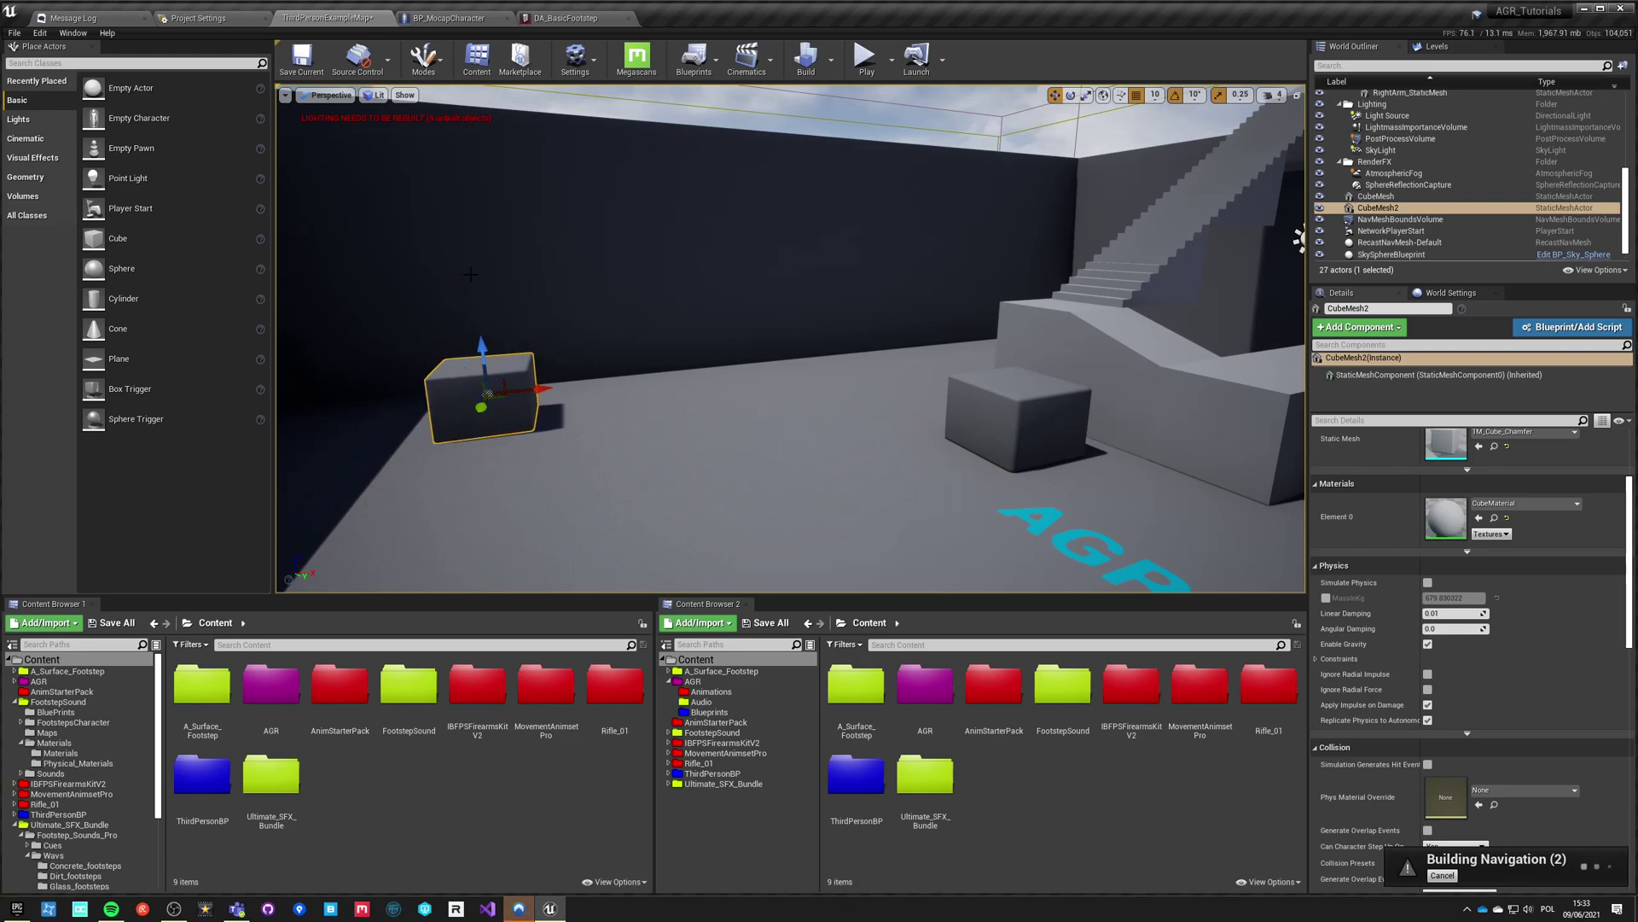
left_click_drag(476, 355, 489, 400)
Step: Set the duplicated cube's X and Y scale to 3.0
scroll(1451, 483, "up", 3)
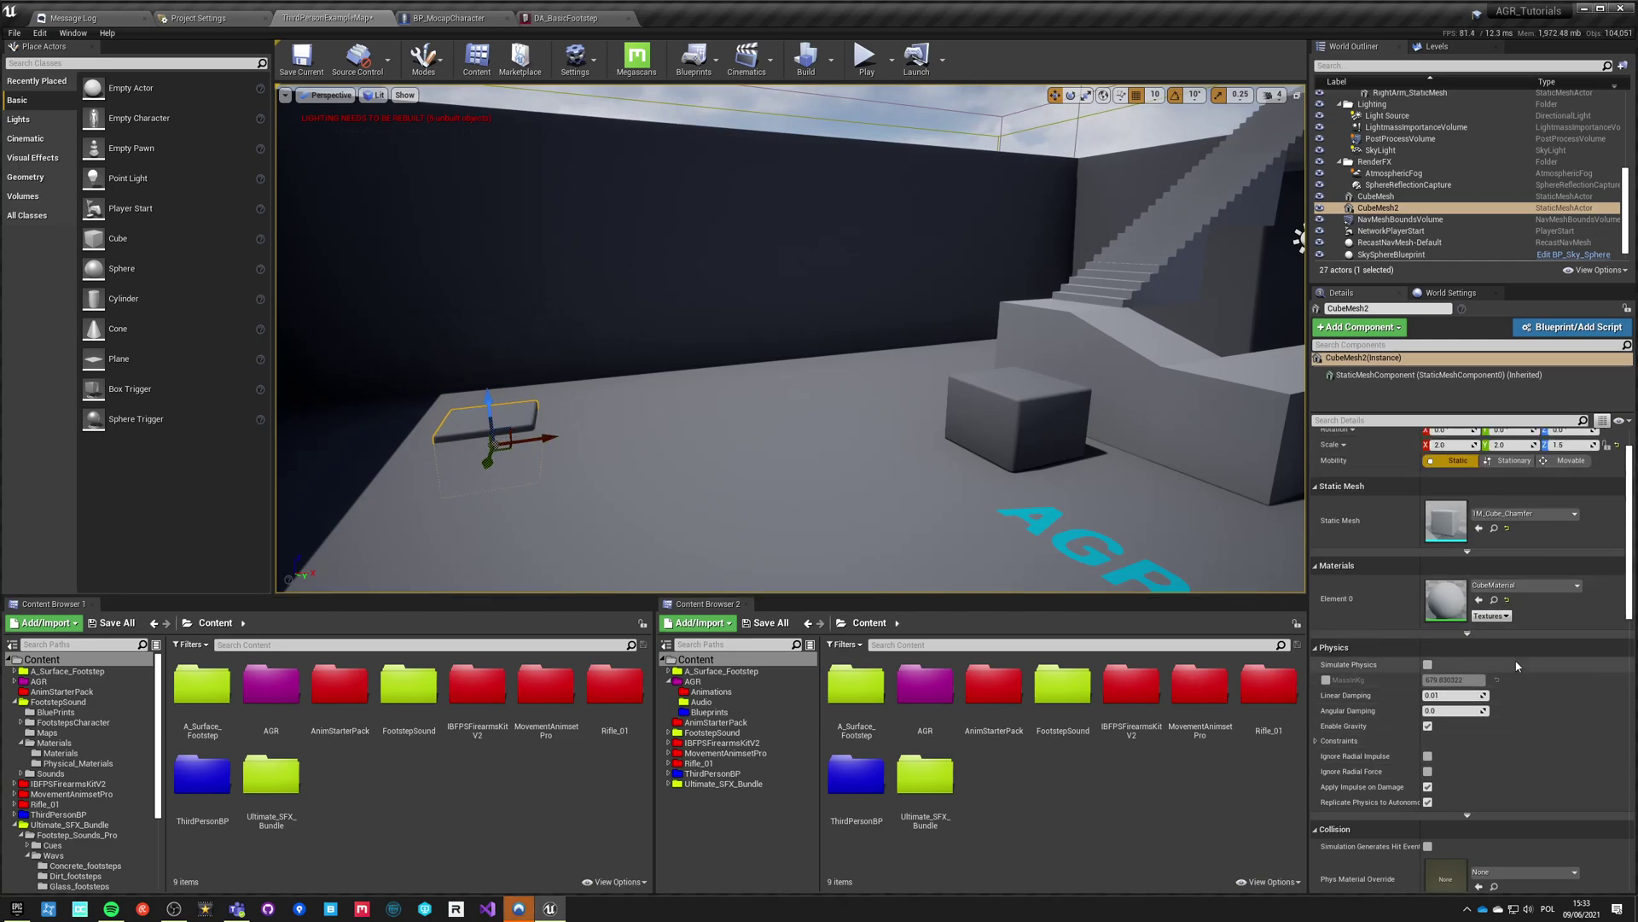
left_click(1451, 484)
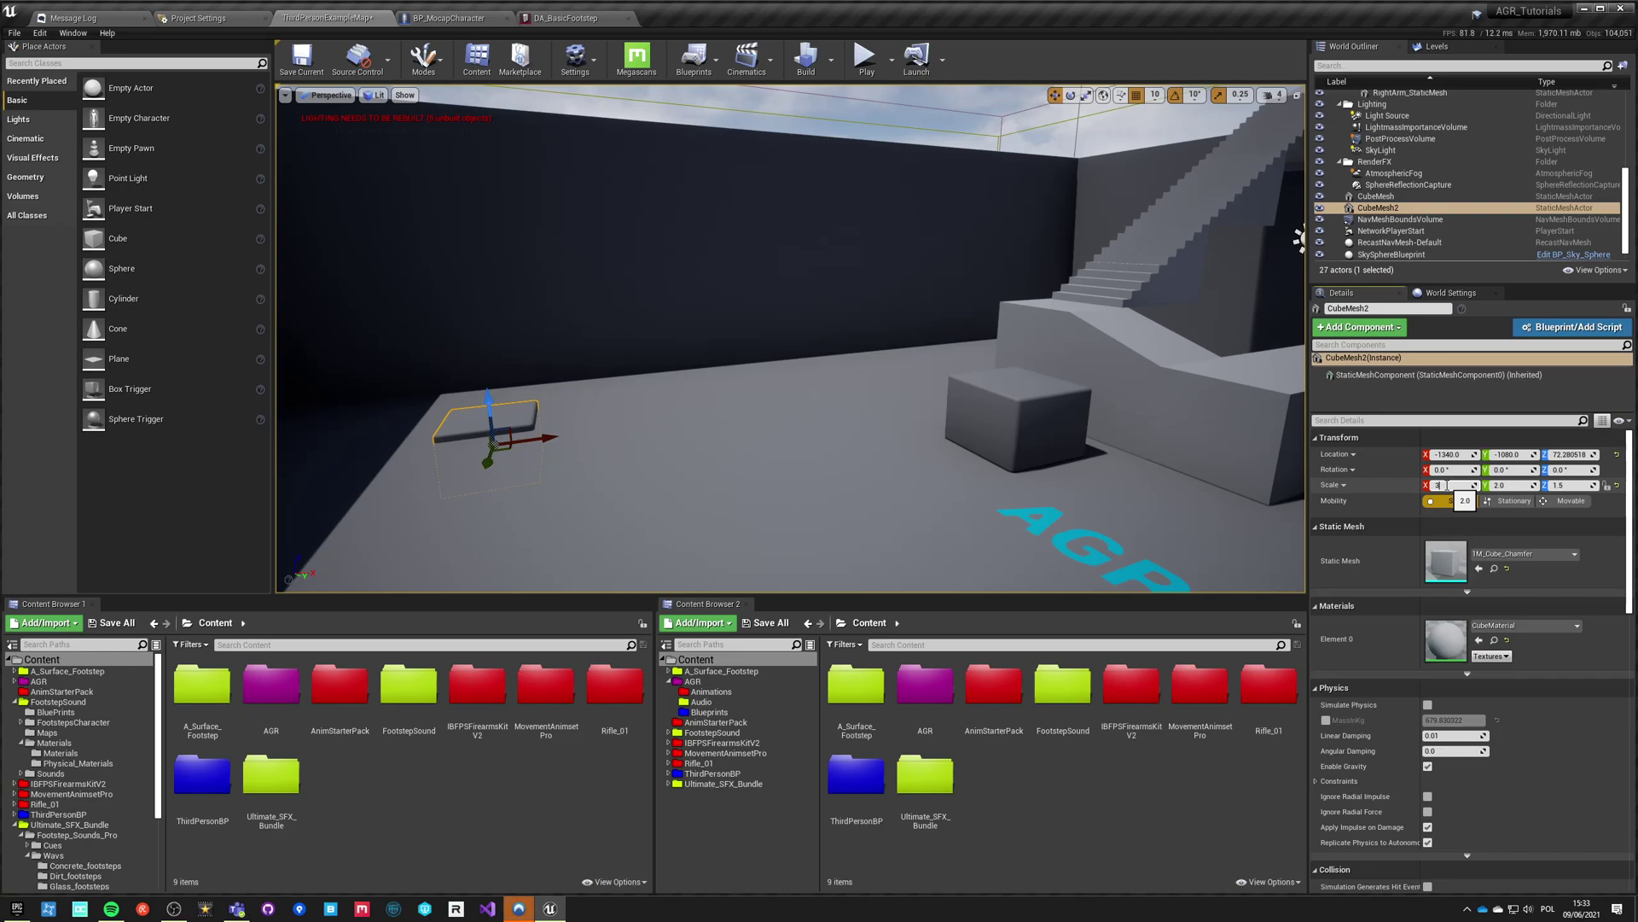
key("Tab")
type("3")
key("Return")
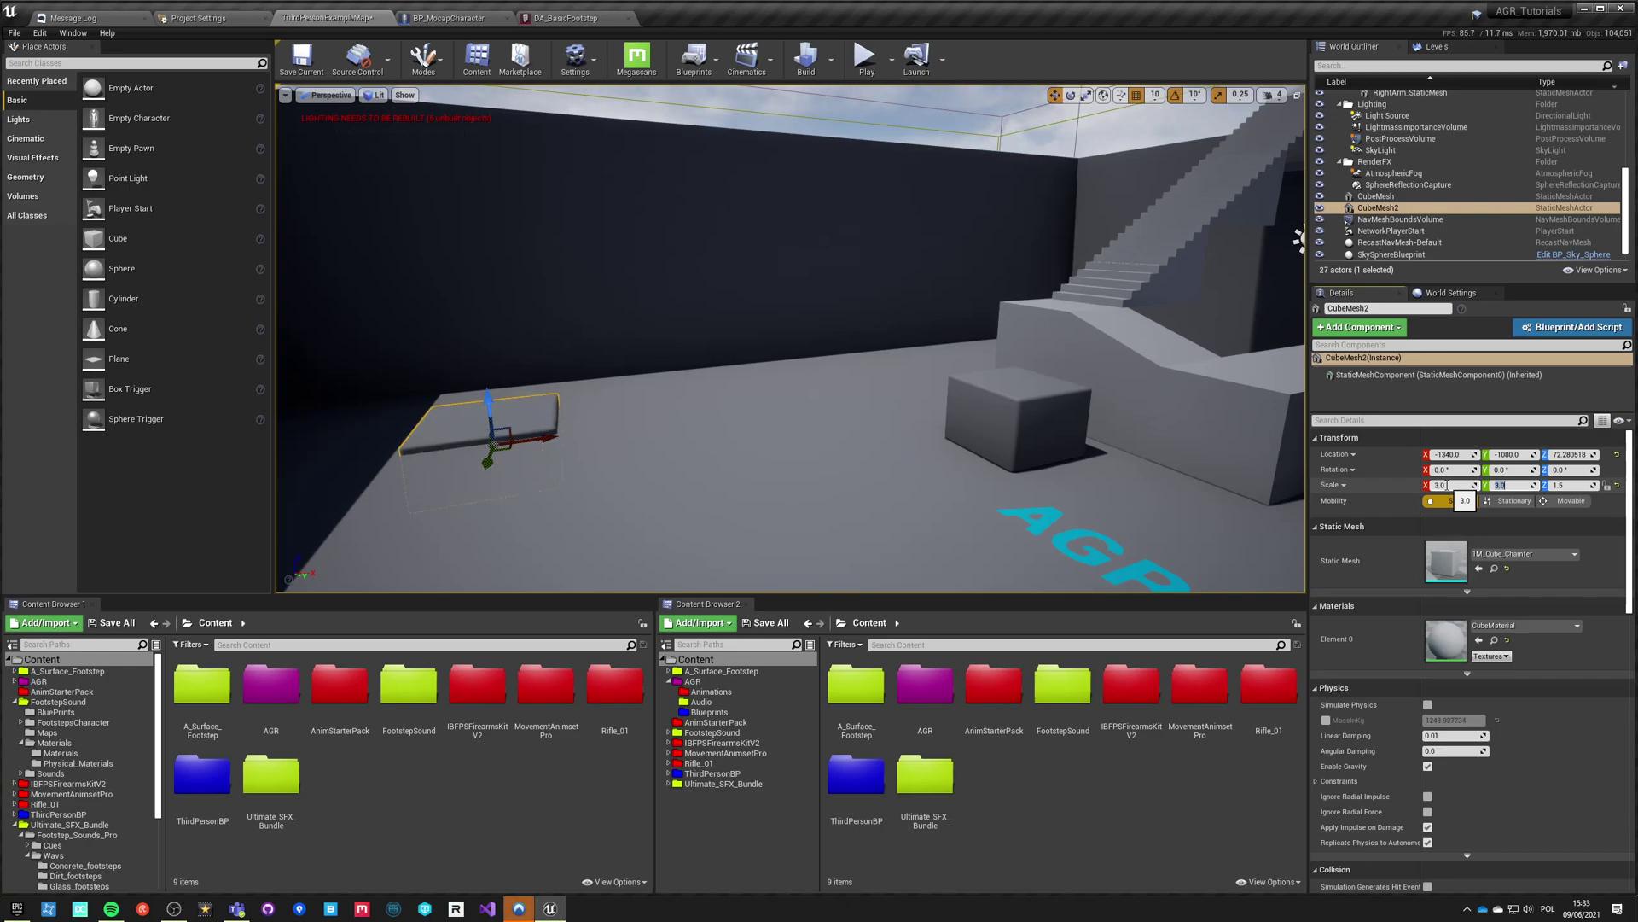
Step: Duplicate the scaled slab twice along the X axis to form a row of three, spaced about 320 units apart
right_click_drag(739, 463, 703, 489)
key("w")
left_click_drag(733, 462, 1061, 463, "alt")
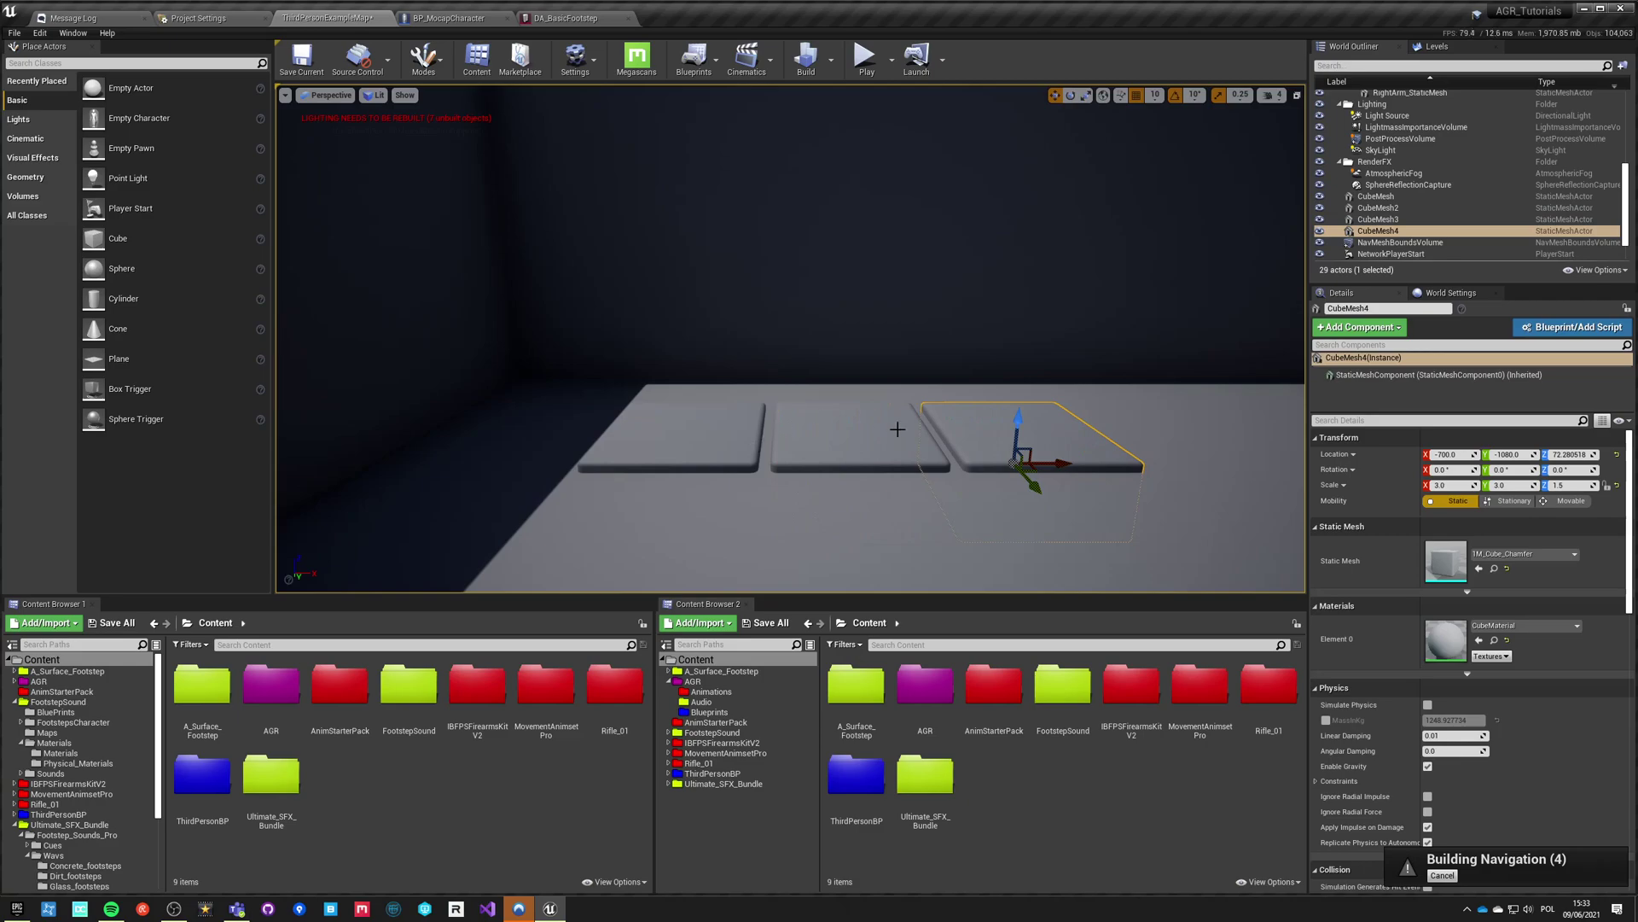
Step: Duplicate the row of three slabs three times along the Y axis to build a three-by-four grid
left_click(858, 435, "ctrl")
left_click(731, 472, "ctrl")
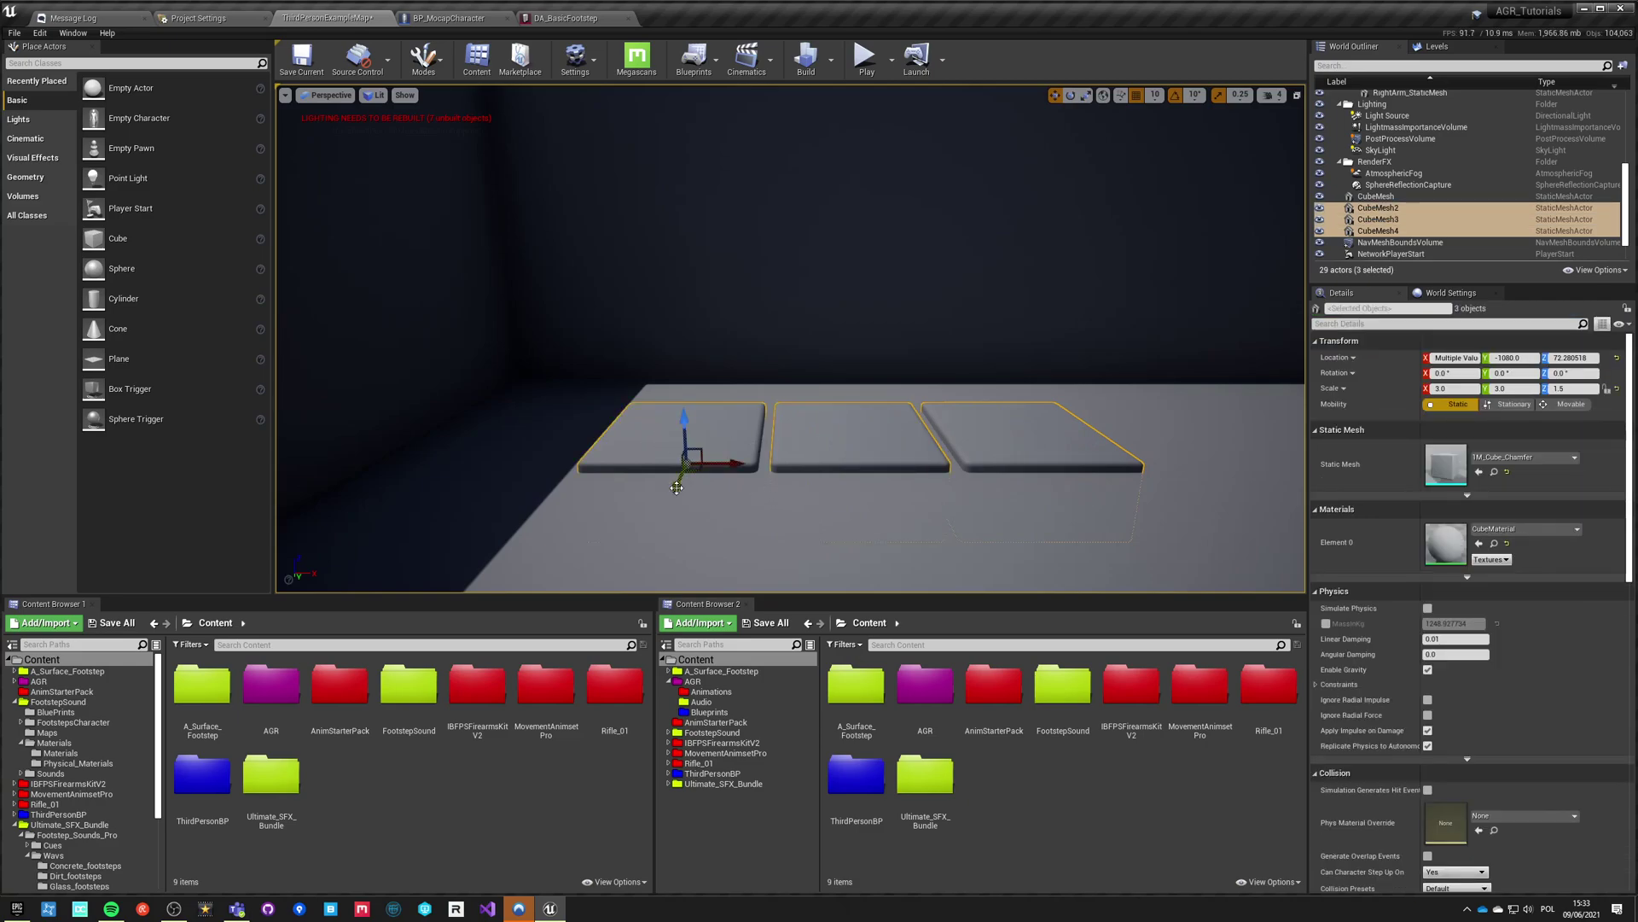
left_click_drag(676, 487, 644, 510, "alt+shift")
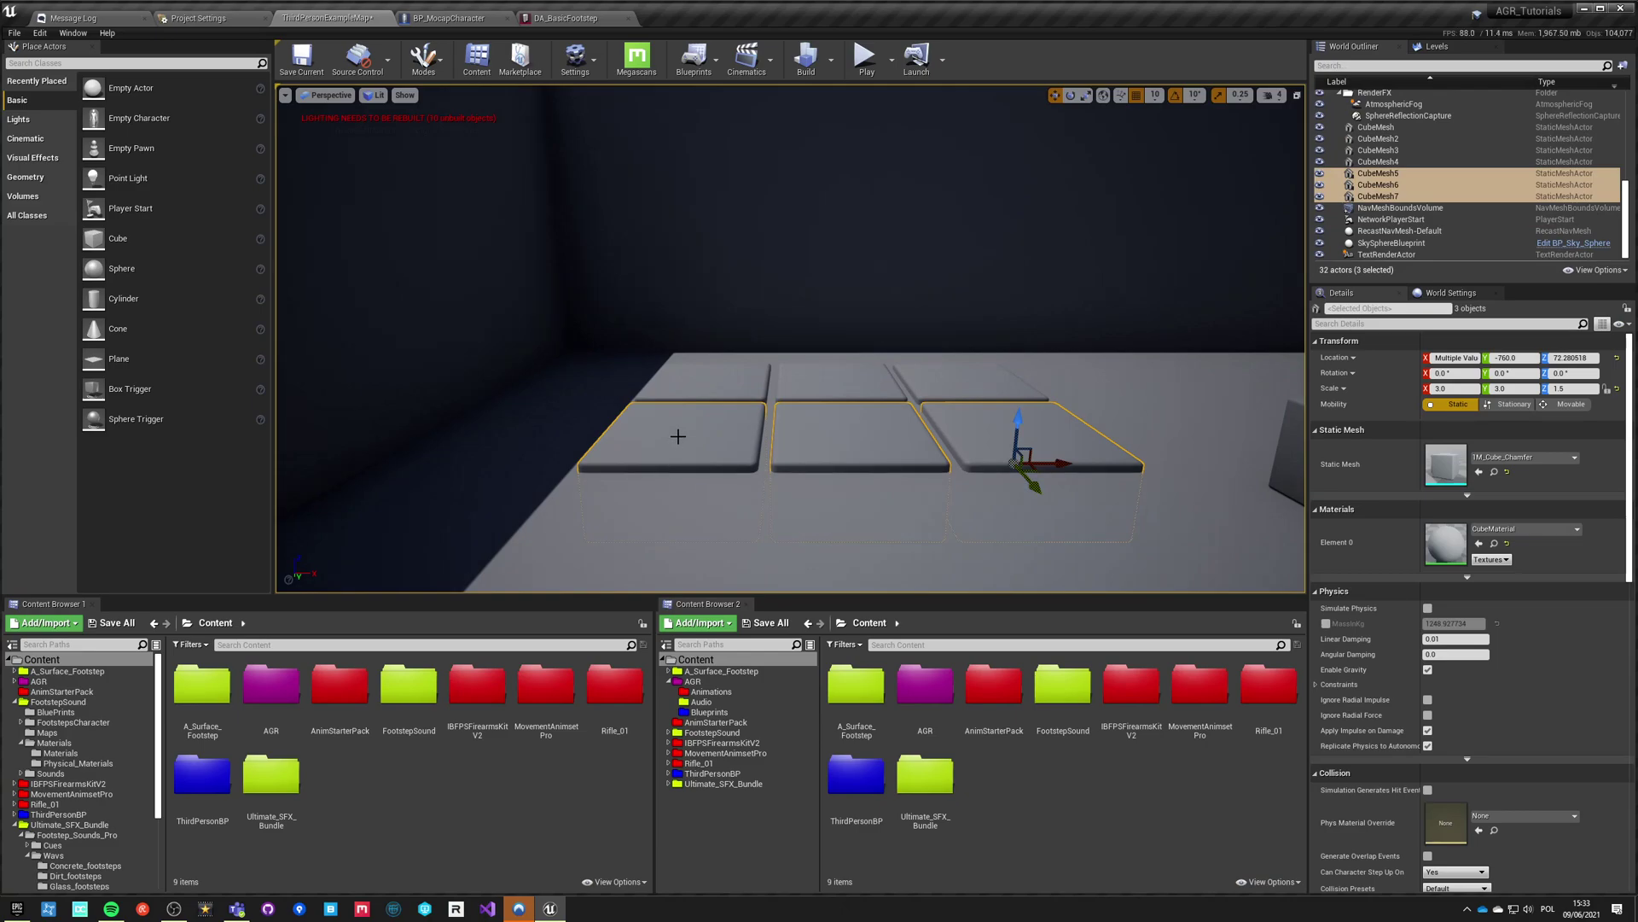
left_click_drag(1032, 484, 1036, 490, "alt+shift")
left_click_drag(961, 565, 953, 551, "alt+shift")
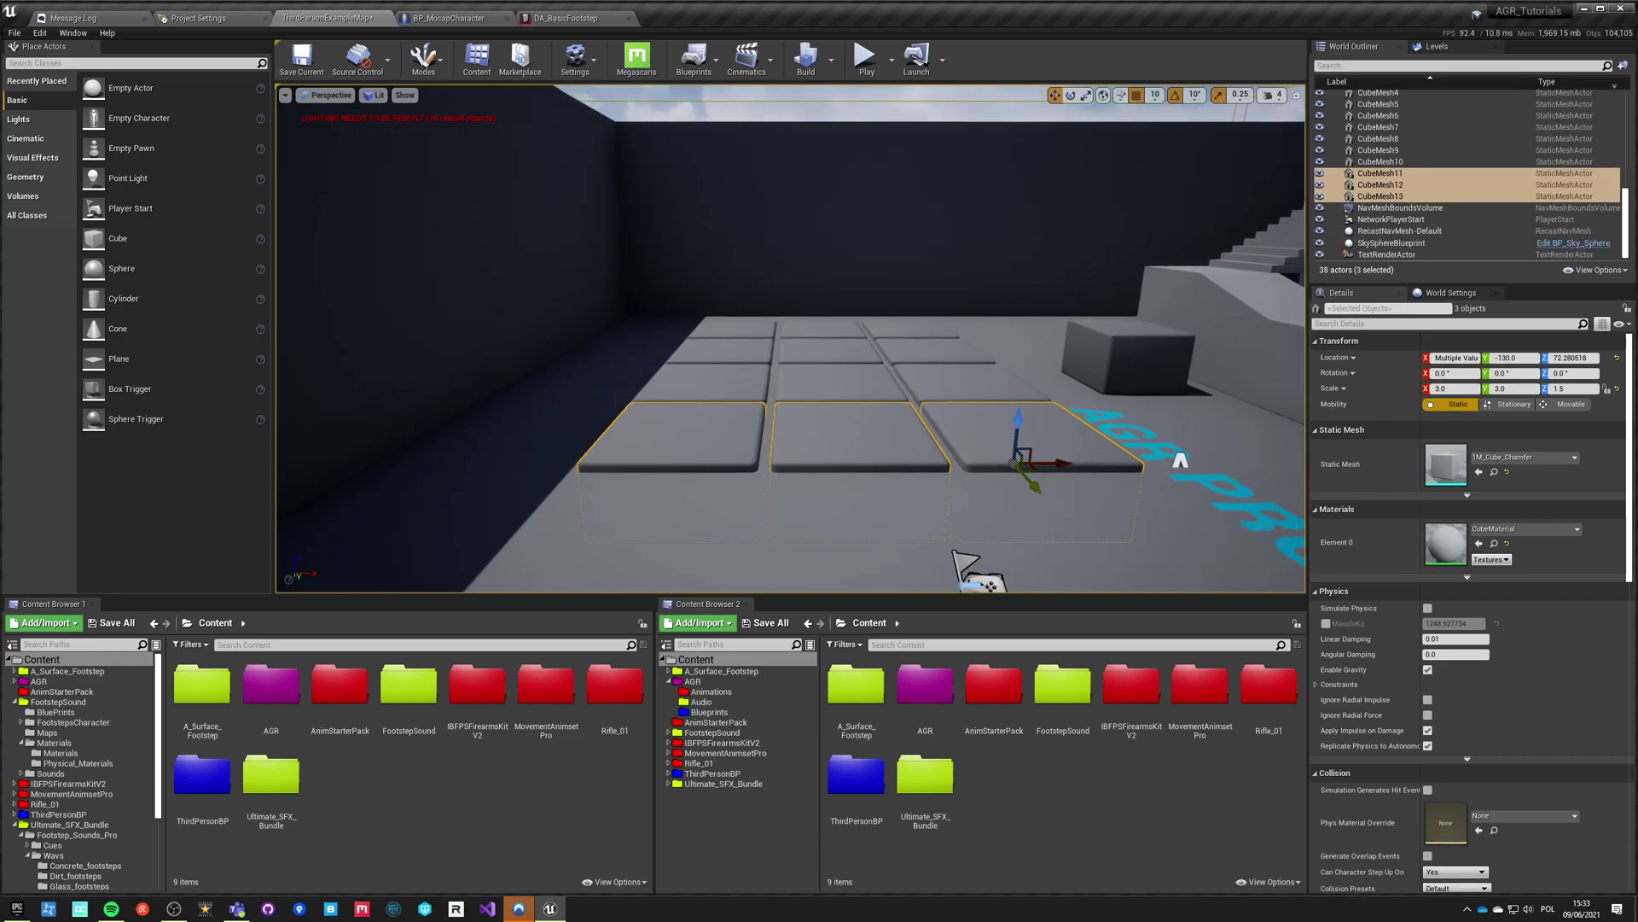
Step: Nudge the last row of three slabs slightly outward along the Y axis to even out the grid spacing
right_click_drag(1034, 488, 1280, 562)
key("a")
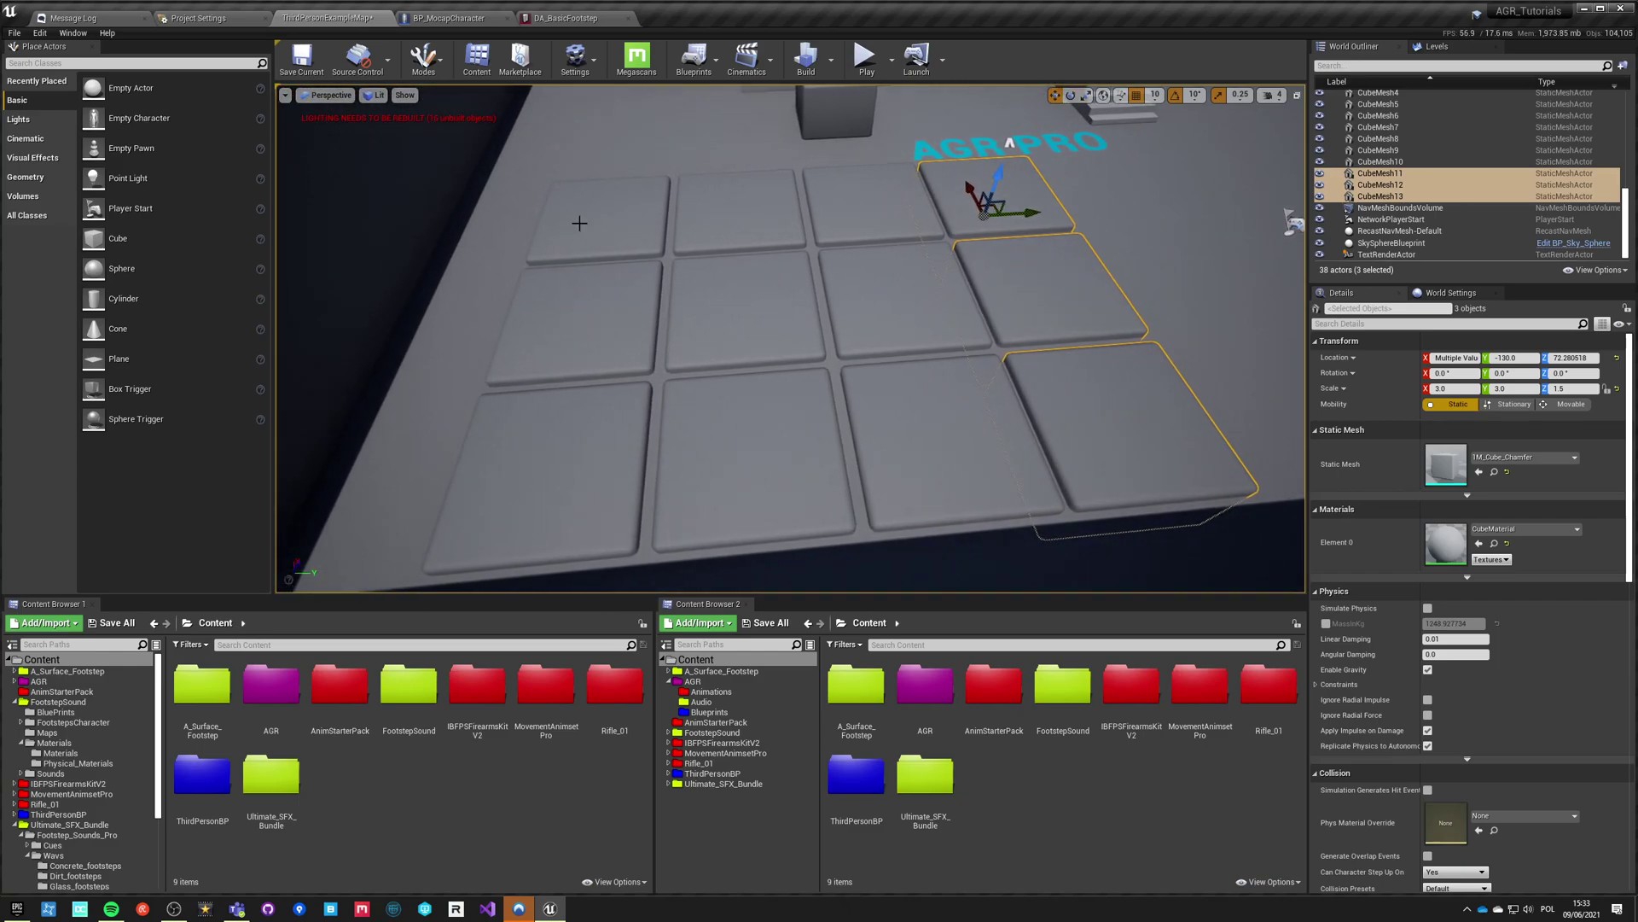
left_click(580, 222)
left_click(1004, 204)
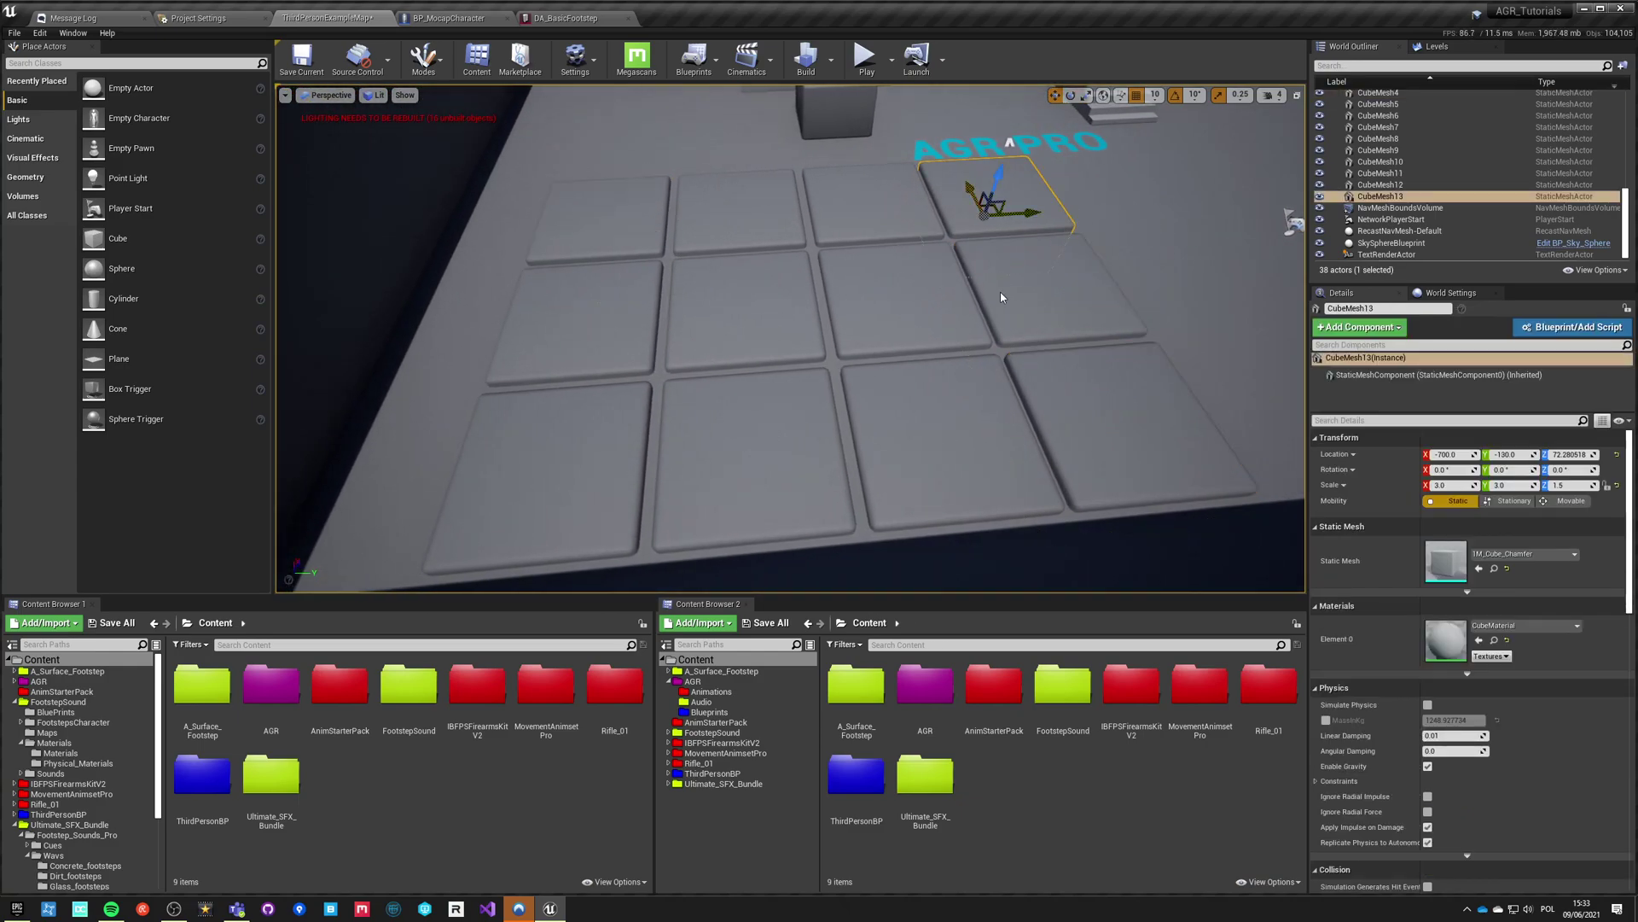
left_click(996, 286, "ctrl")
left_click(1101, 401, "ctrl")
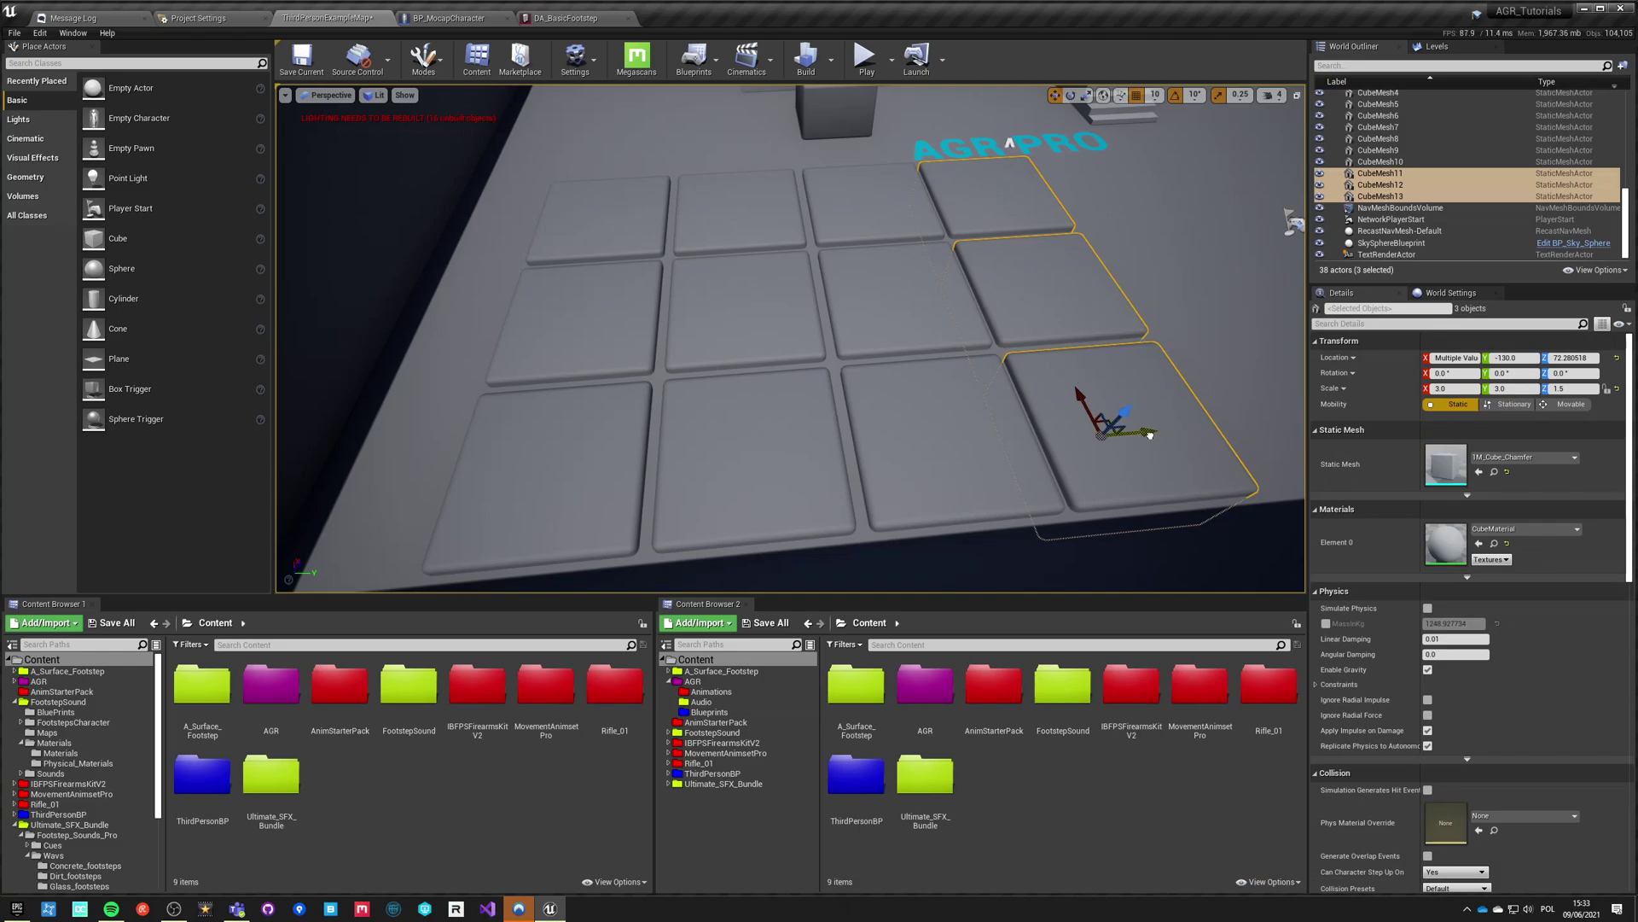
left_click_drag(1149, 435, 1152, 435)
left_click(602, 263)
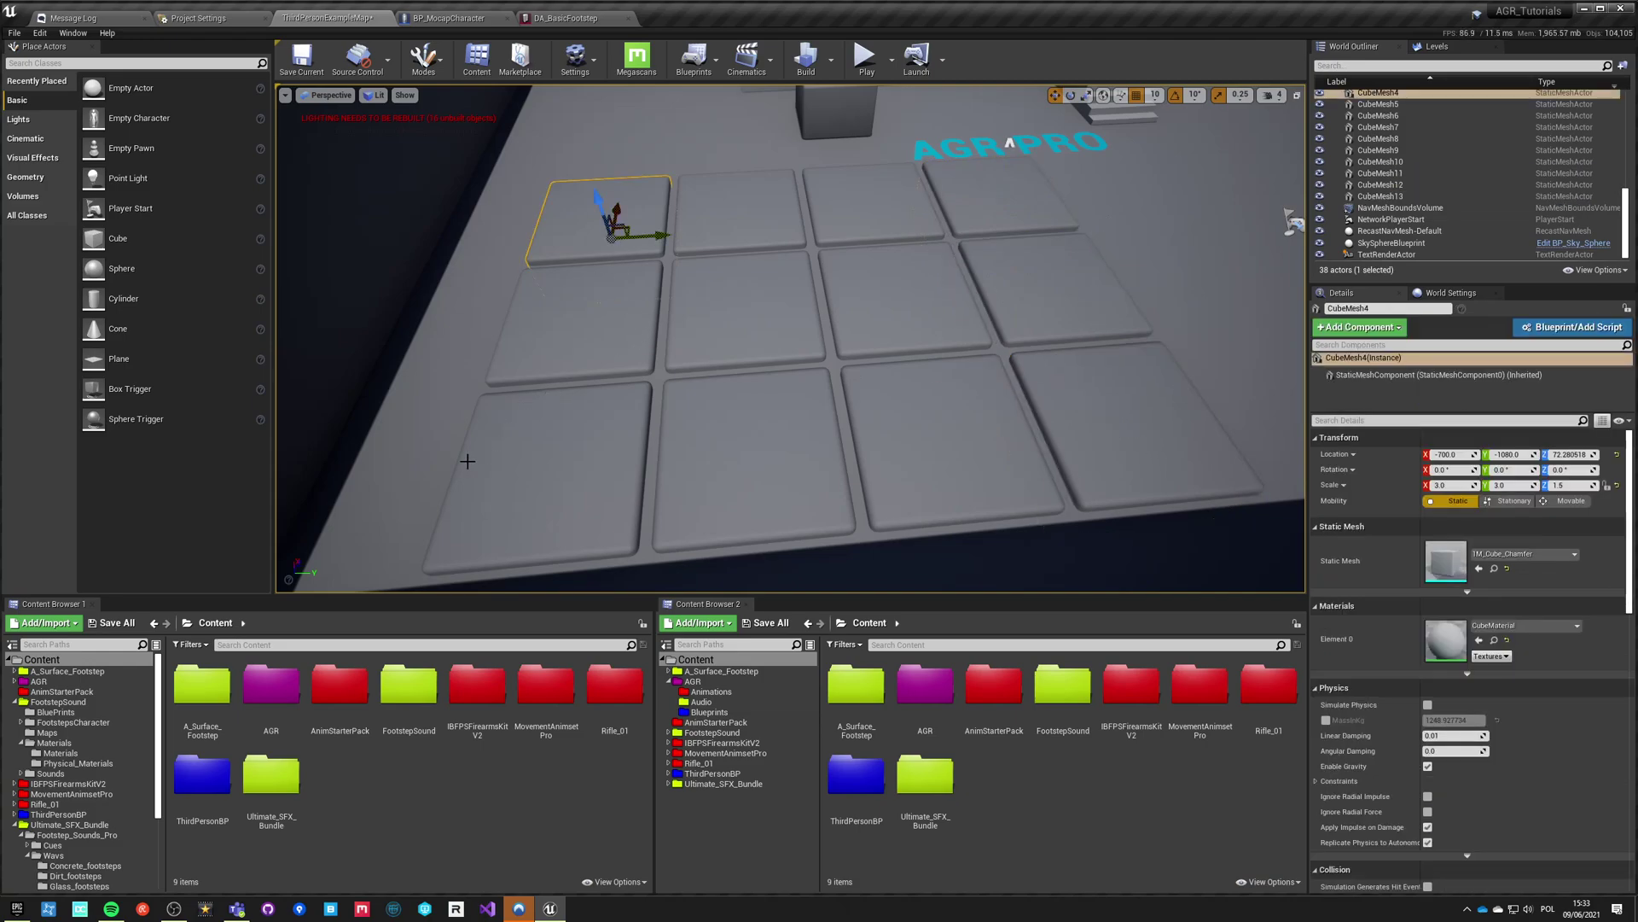
Step: Open the FootstepSound/Materials/Materials folder in Content Browser 1
double_click(409, 683)
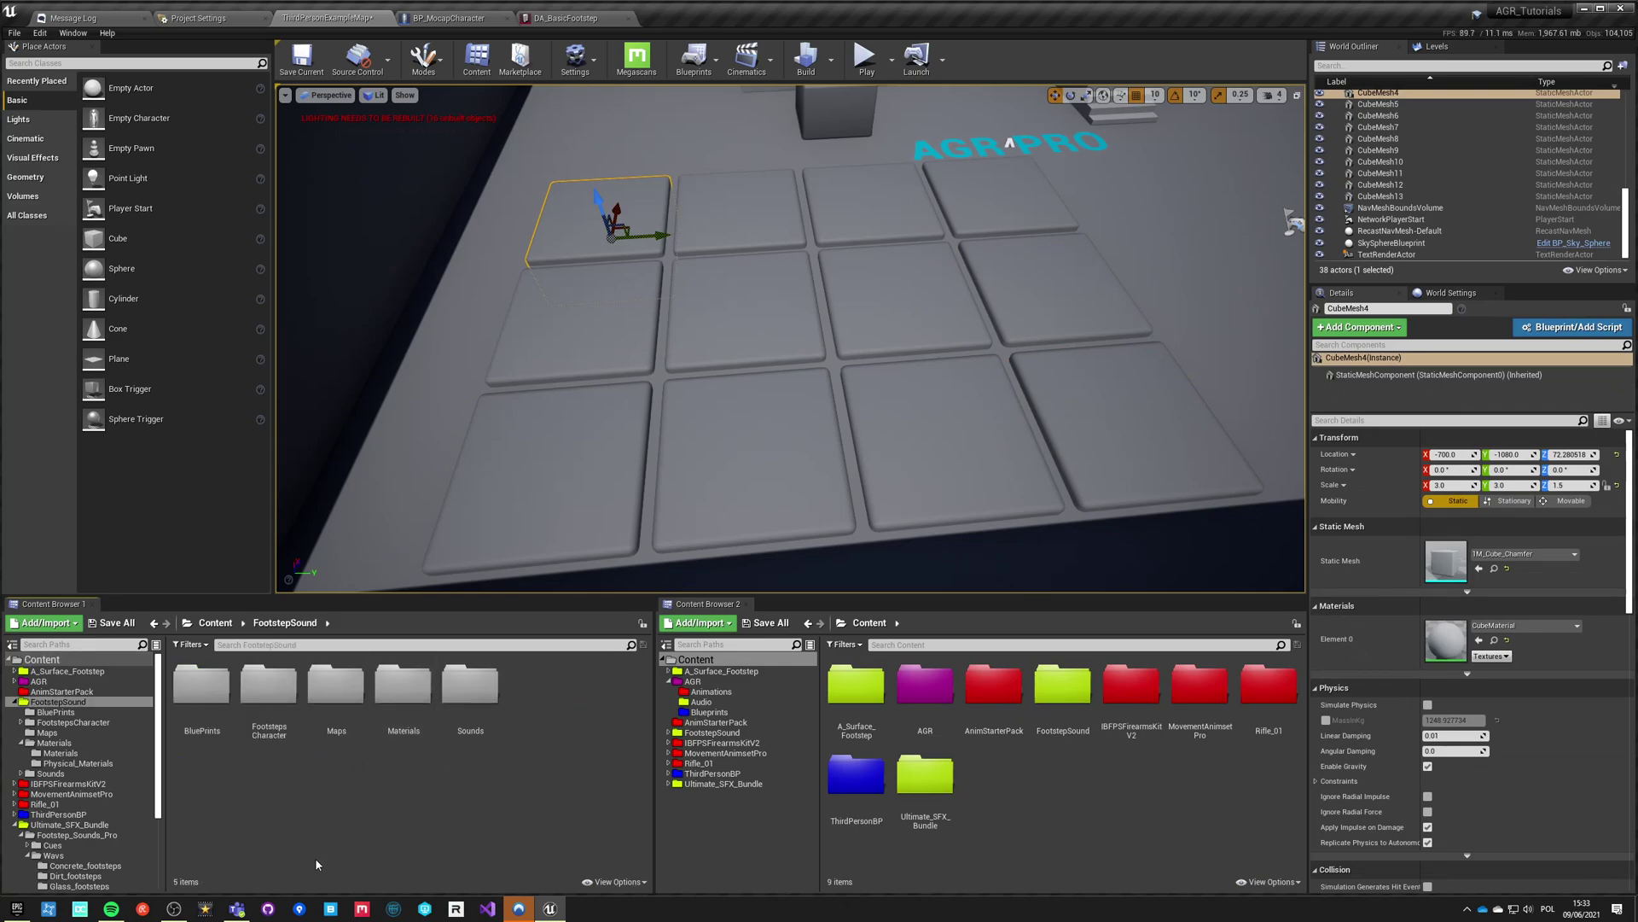
double_click(402, 684)
double_click(201, 687)
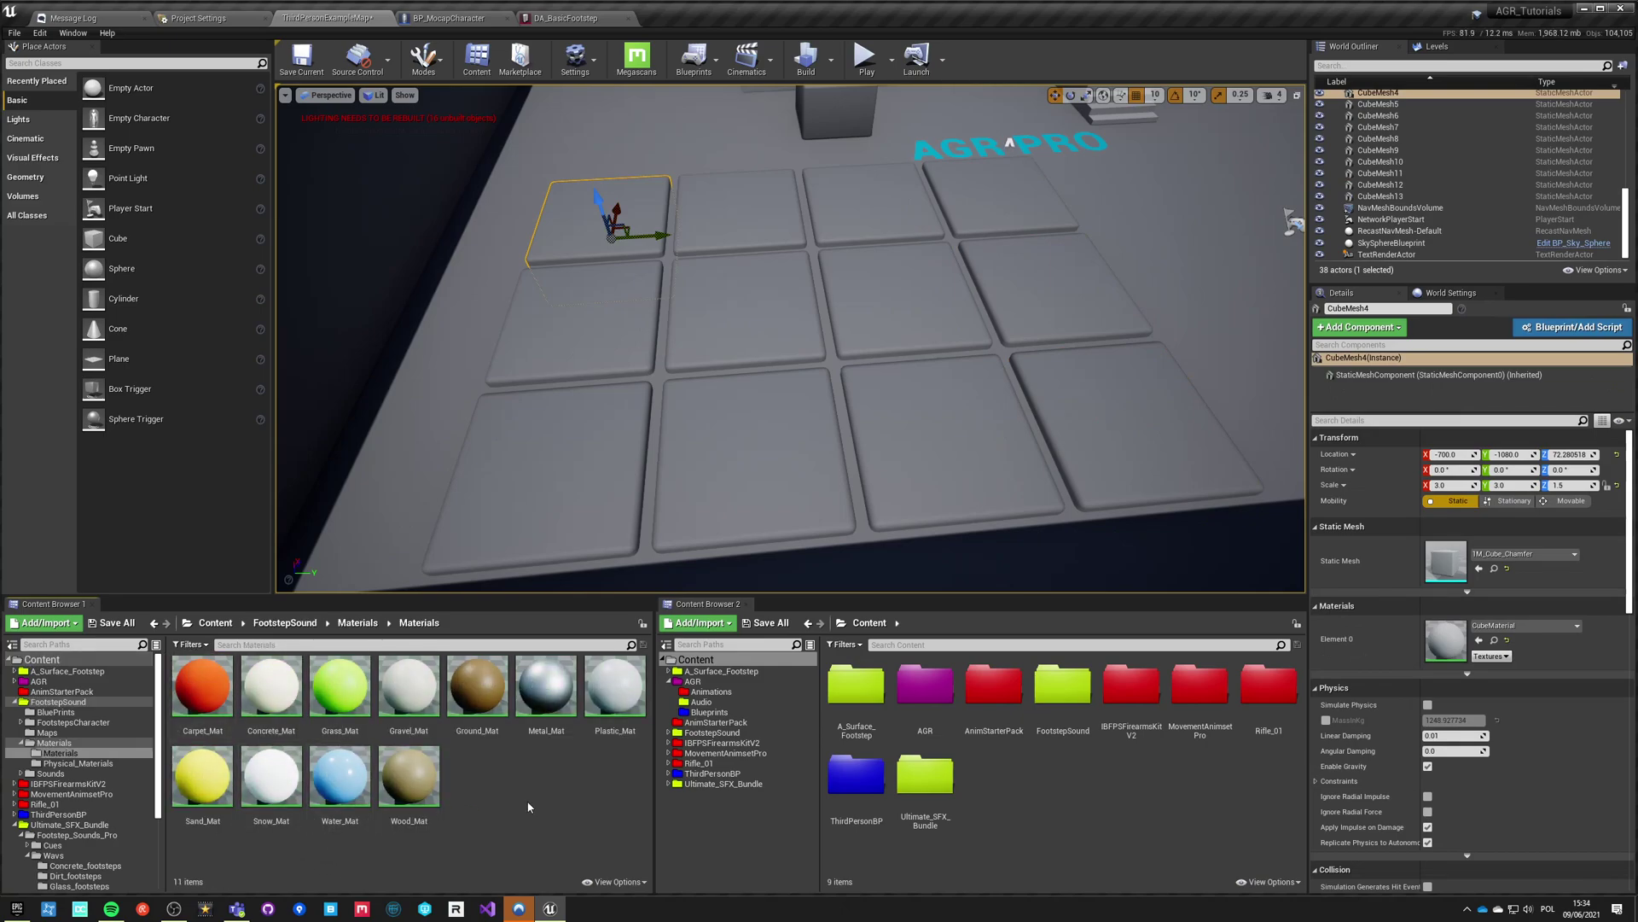
Step: Inspect the physical material assigned in Metal_Mat and return to the level
double_click(546, 687)
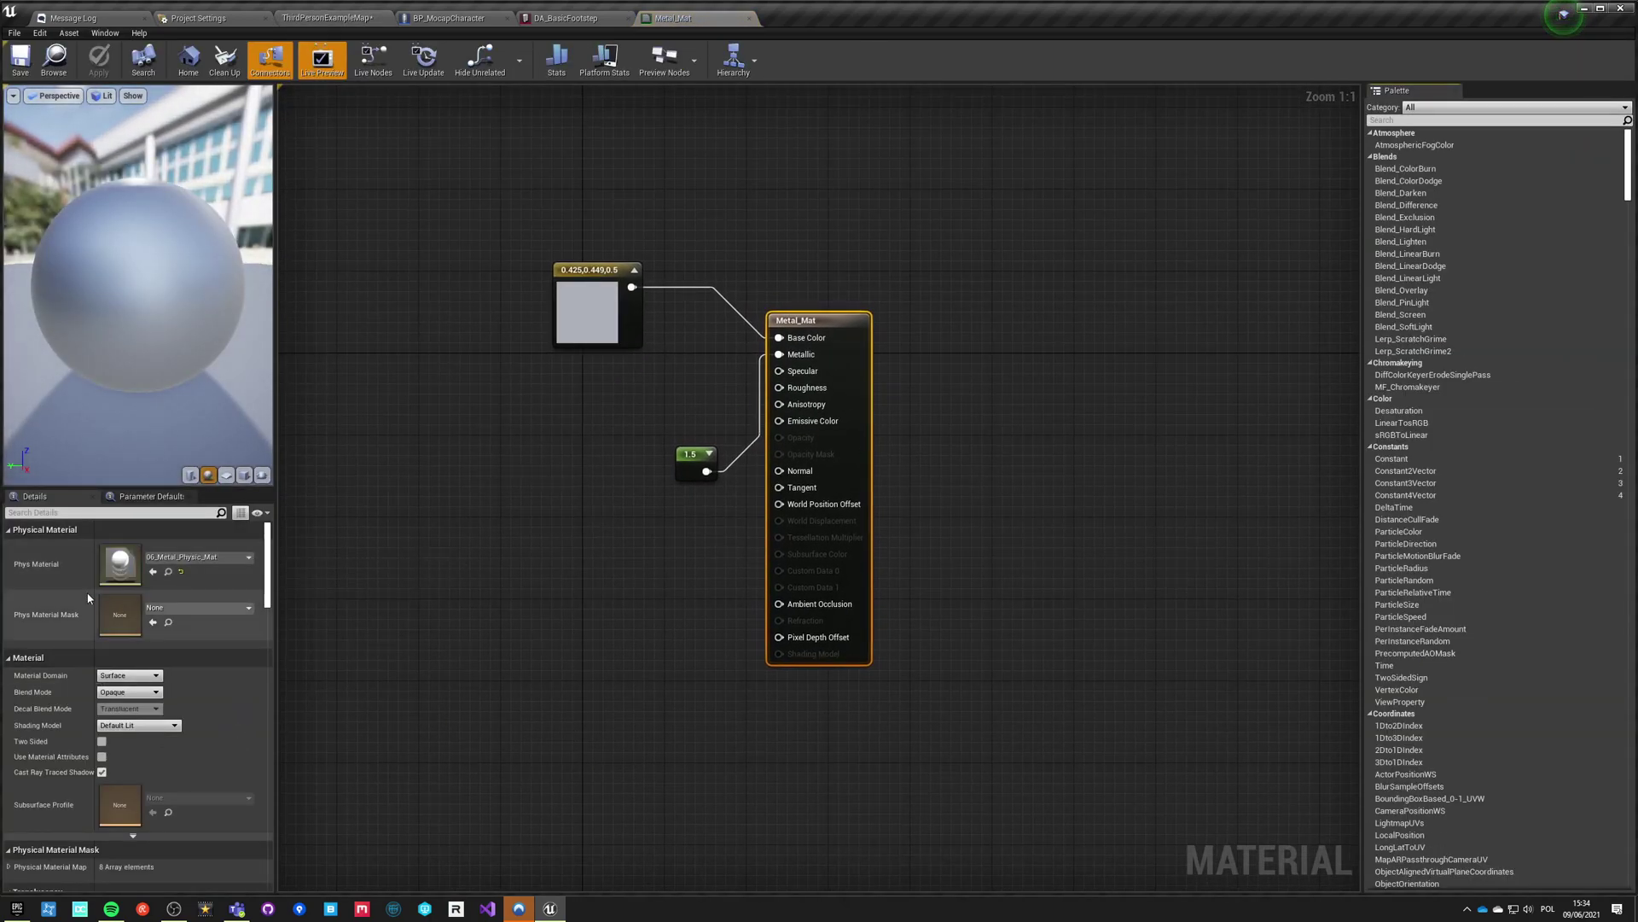
left_click(750, 18)
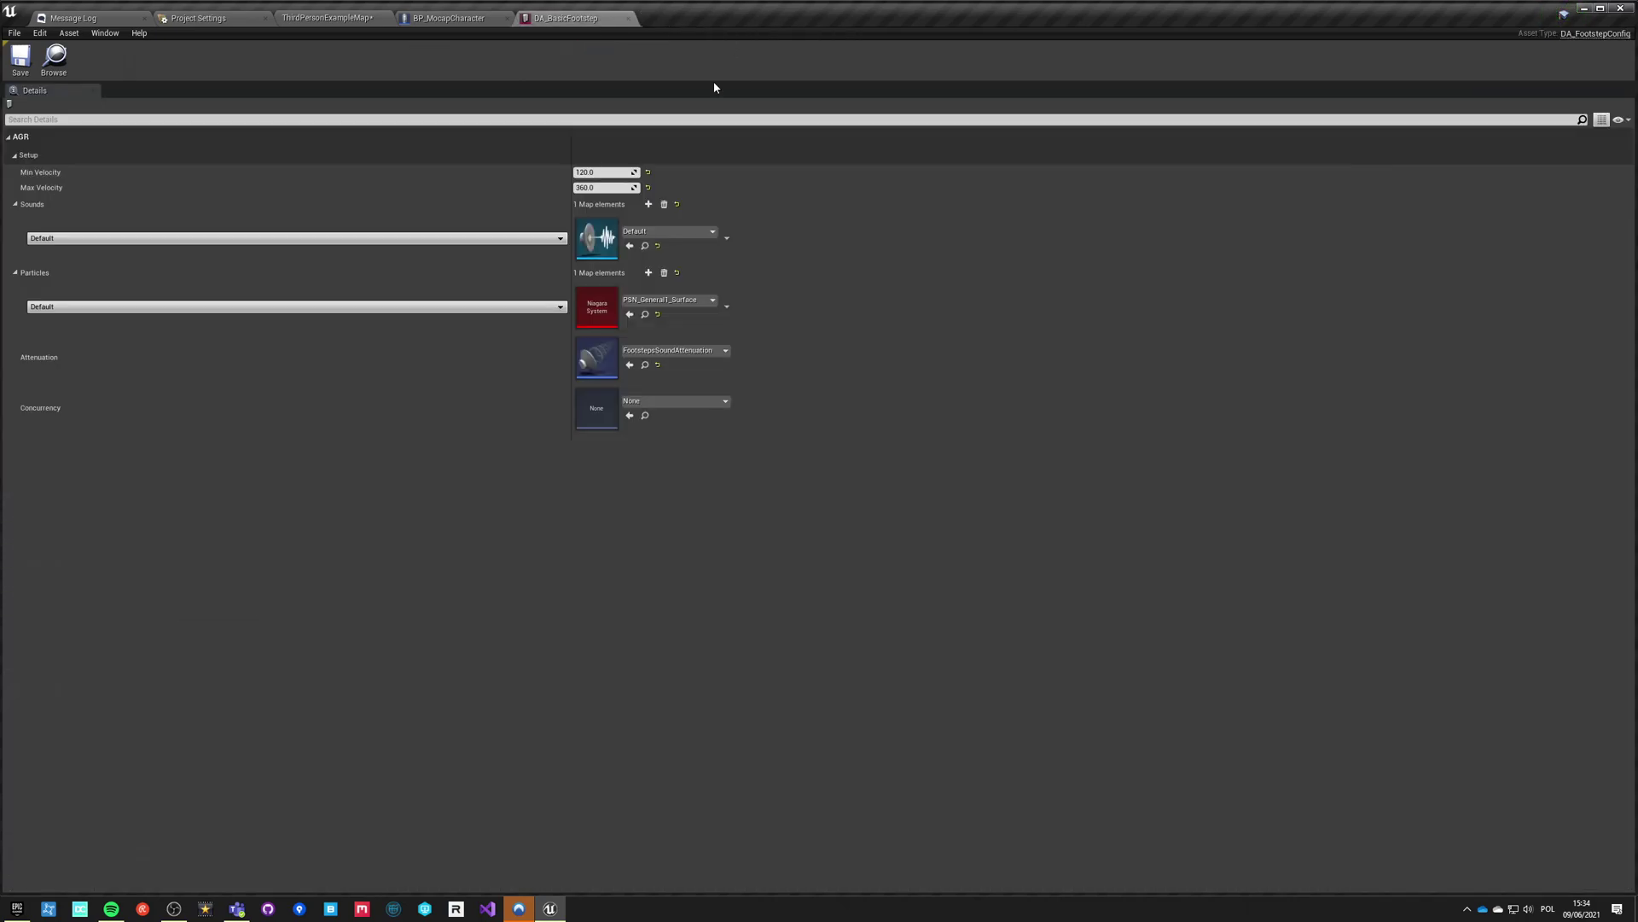
left_click(358, 18)
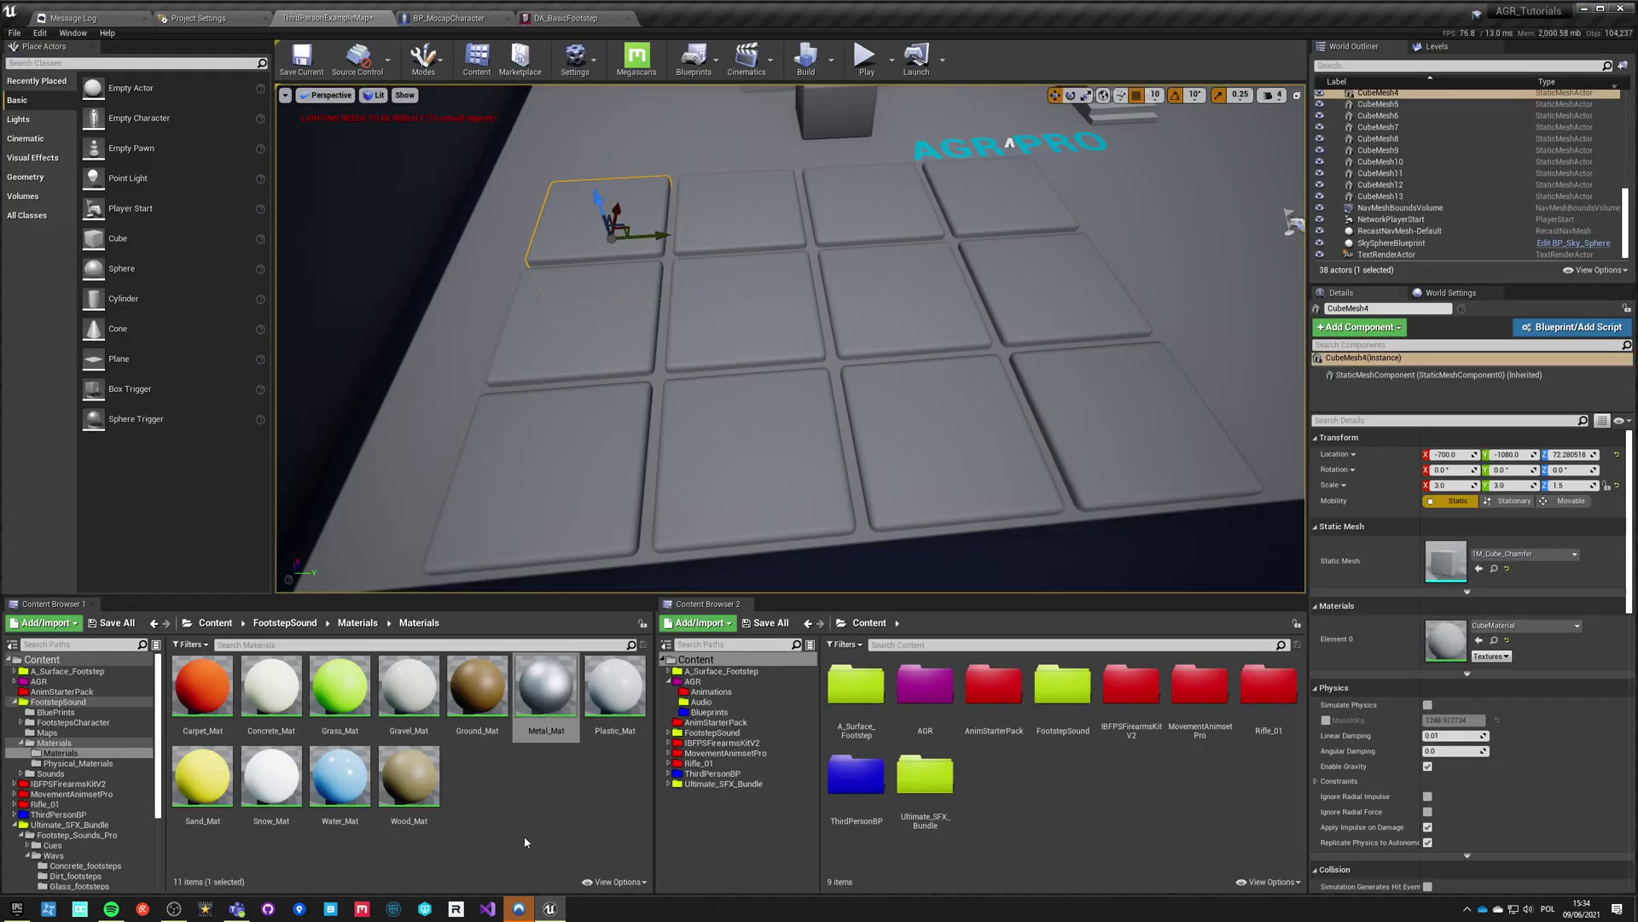
Step: Apply Carpet_Mat, Concrete_Mat and Grass_Mat to the first row of slabs from the farthest, and Gravel_Mat, Ground_Mat and Metal_Mat to the second from the nearest
left_click_drag(235, 693, 598, 235)
left_click_drag(270, 691, 561, 319)
left_click_drag(332, 696, 548, 471)
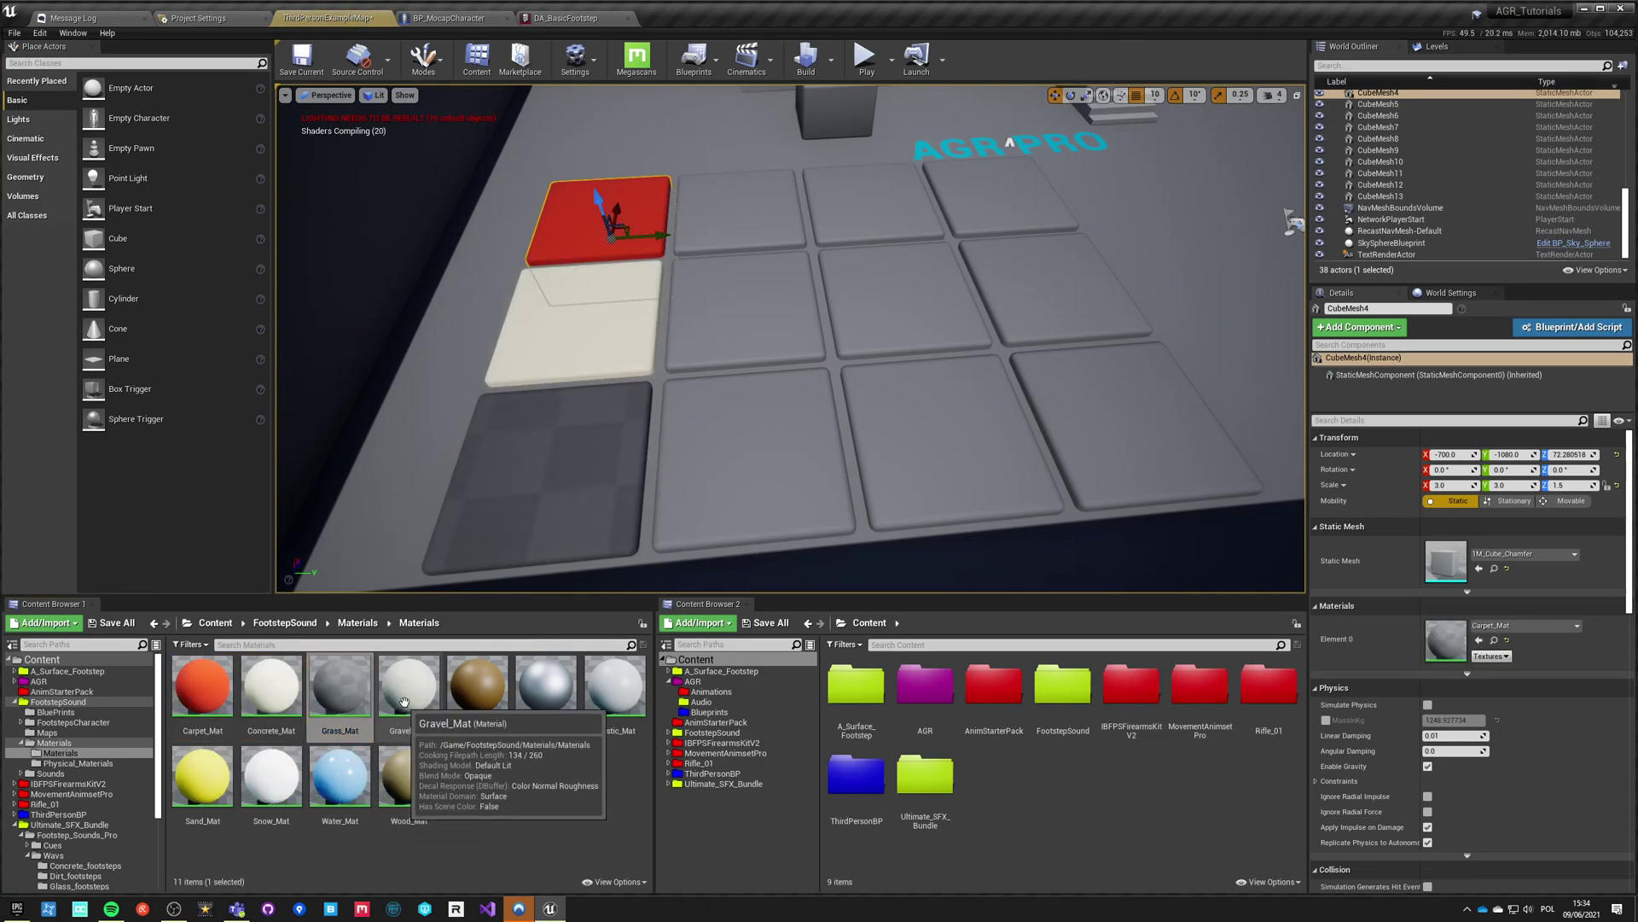
left_click_drag(408, 666, 740, 471)
left_click_drag(482, 674, 743, 312)
left_click_drag(546, 682, 741, 209)
Step: Apply Plastic_Mat, Sand_Mat and Snow_Mat to the third row of slabs from the farthest, and Water_Mat and Wood_Mat to the fourth row's nearest two
left_click_drag(615, 687, 879, 205)
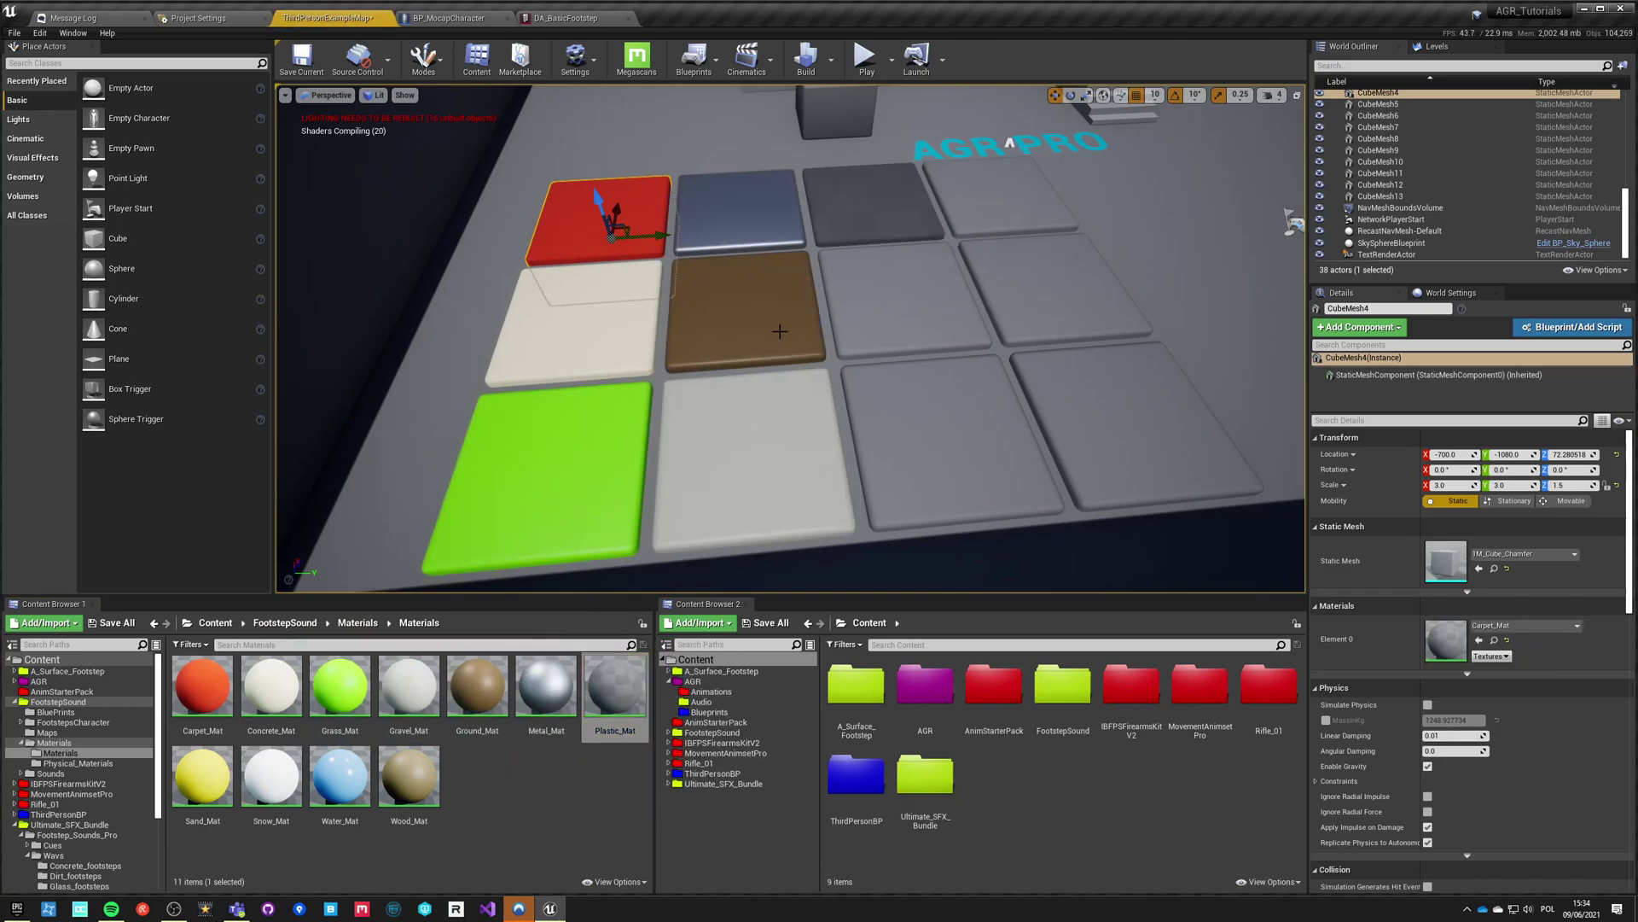
left_click_drag(203, 776, 900, 307)
left_click_drag(271, 772, 943, 431)
left_click_drag(339, 772, 1109, 419)
left_click_drag(428, 770, 1053, 296)
mouse_move(888, 394)
right_mouse_down()
mouse_move(794, 388)
mouse_move(915, 393)
right_mouse_up()
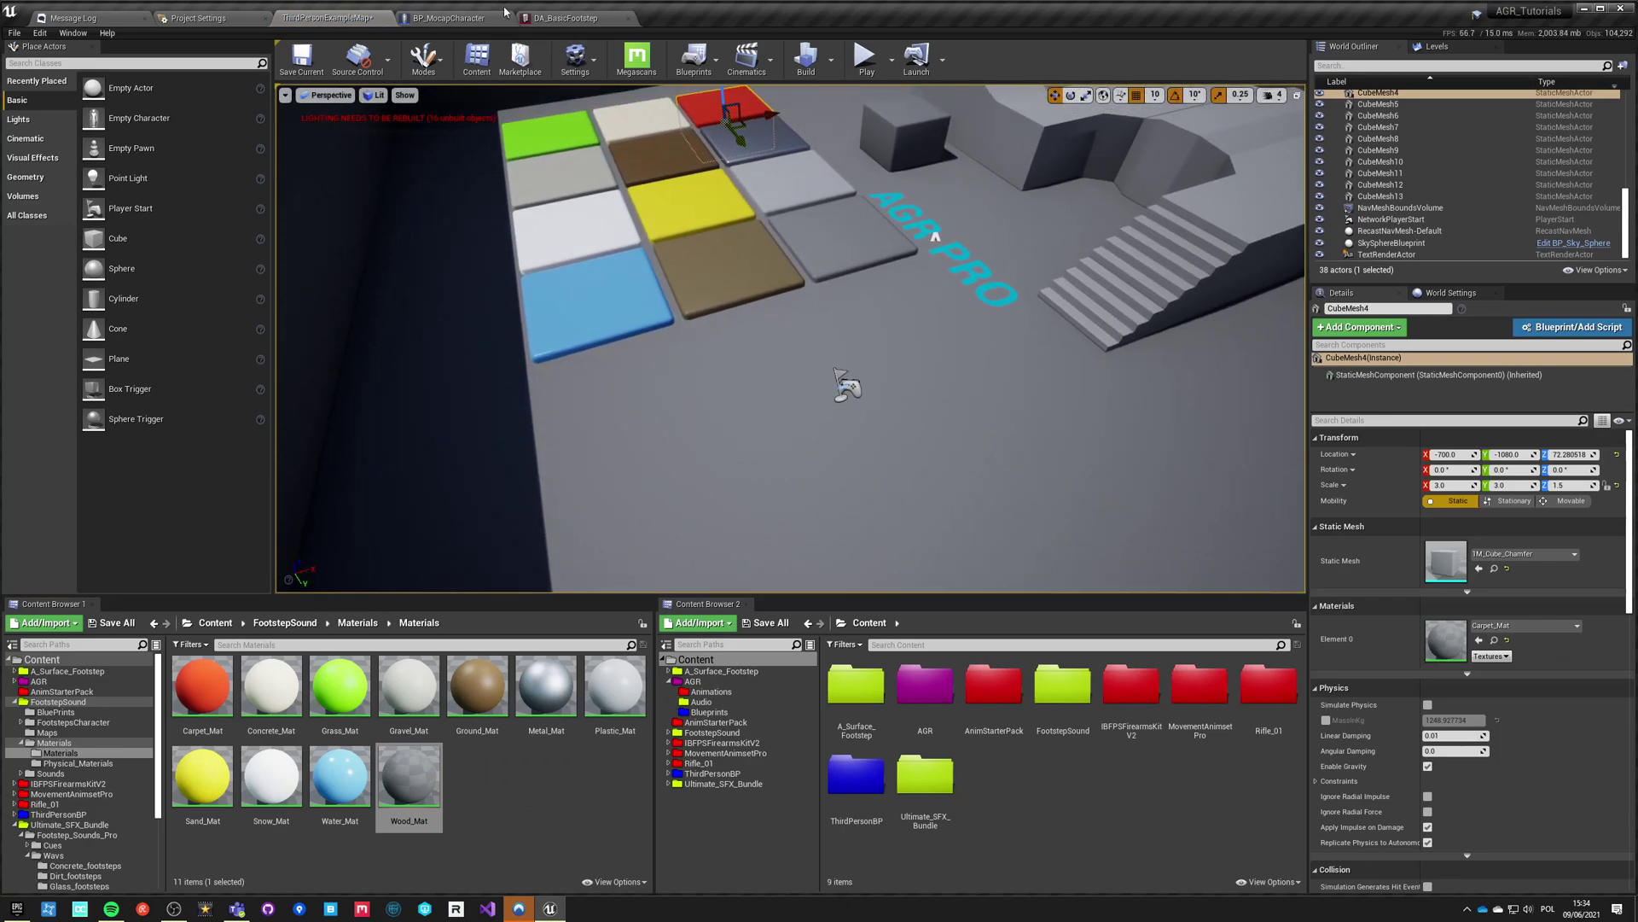
Step: Check the DA_BasicFootstep sound setup, and open the AGR/Audio folder in Content Browser 2
left_click(566, 18)
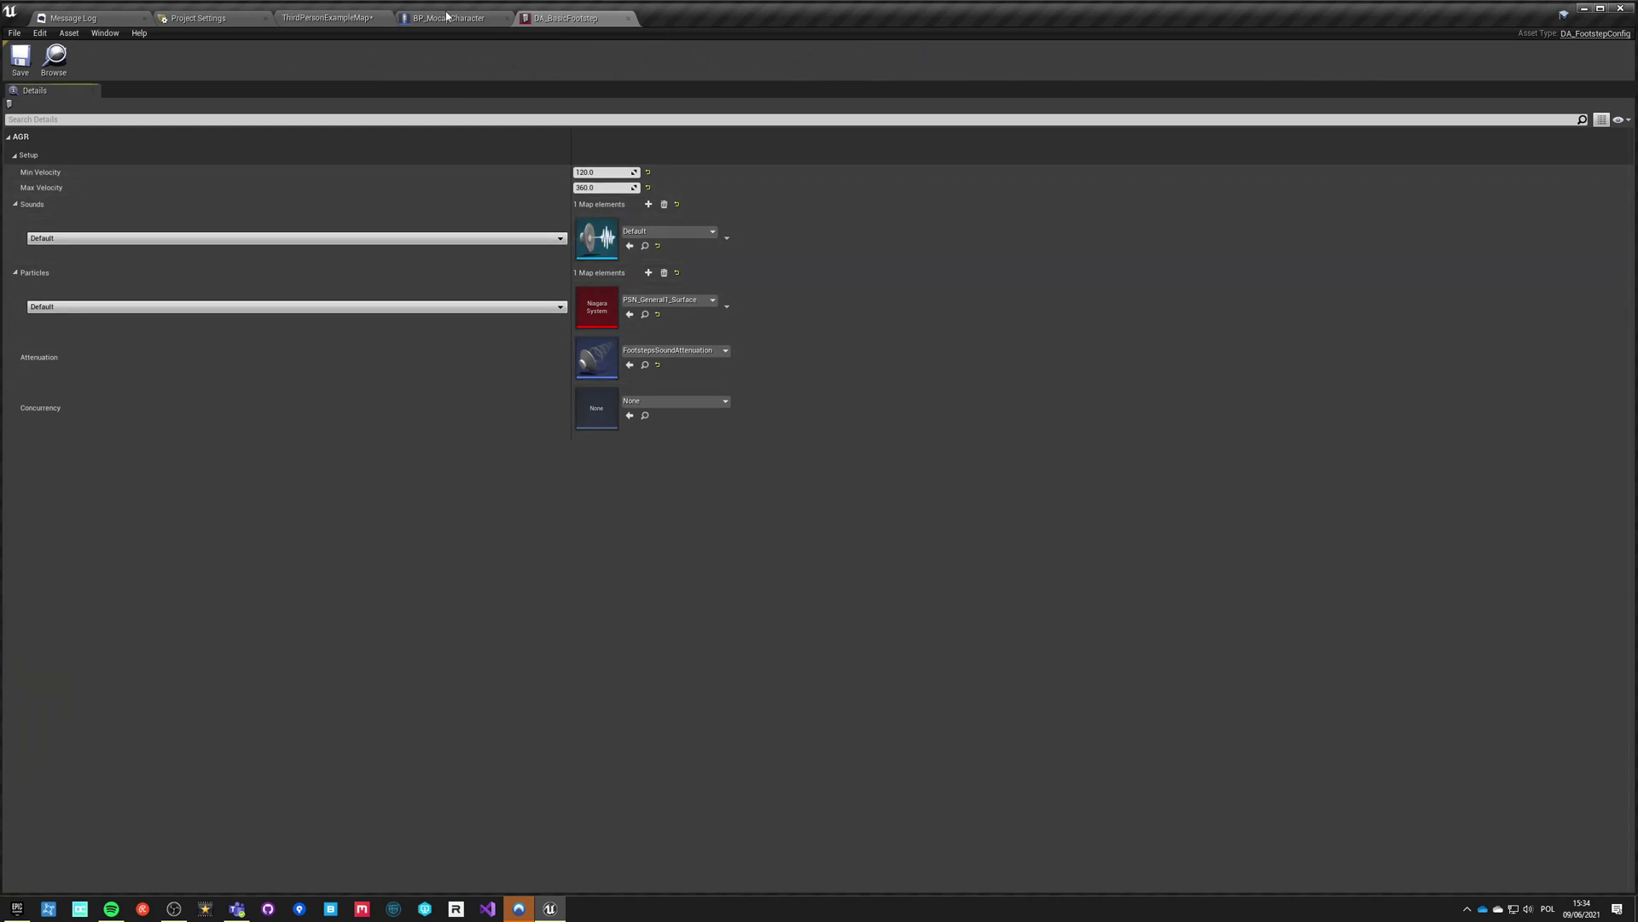
left_click(350, 17)
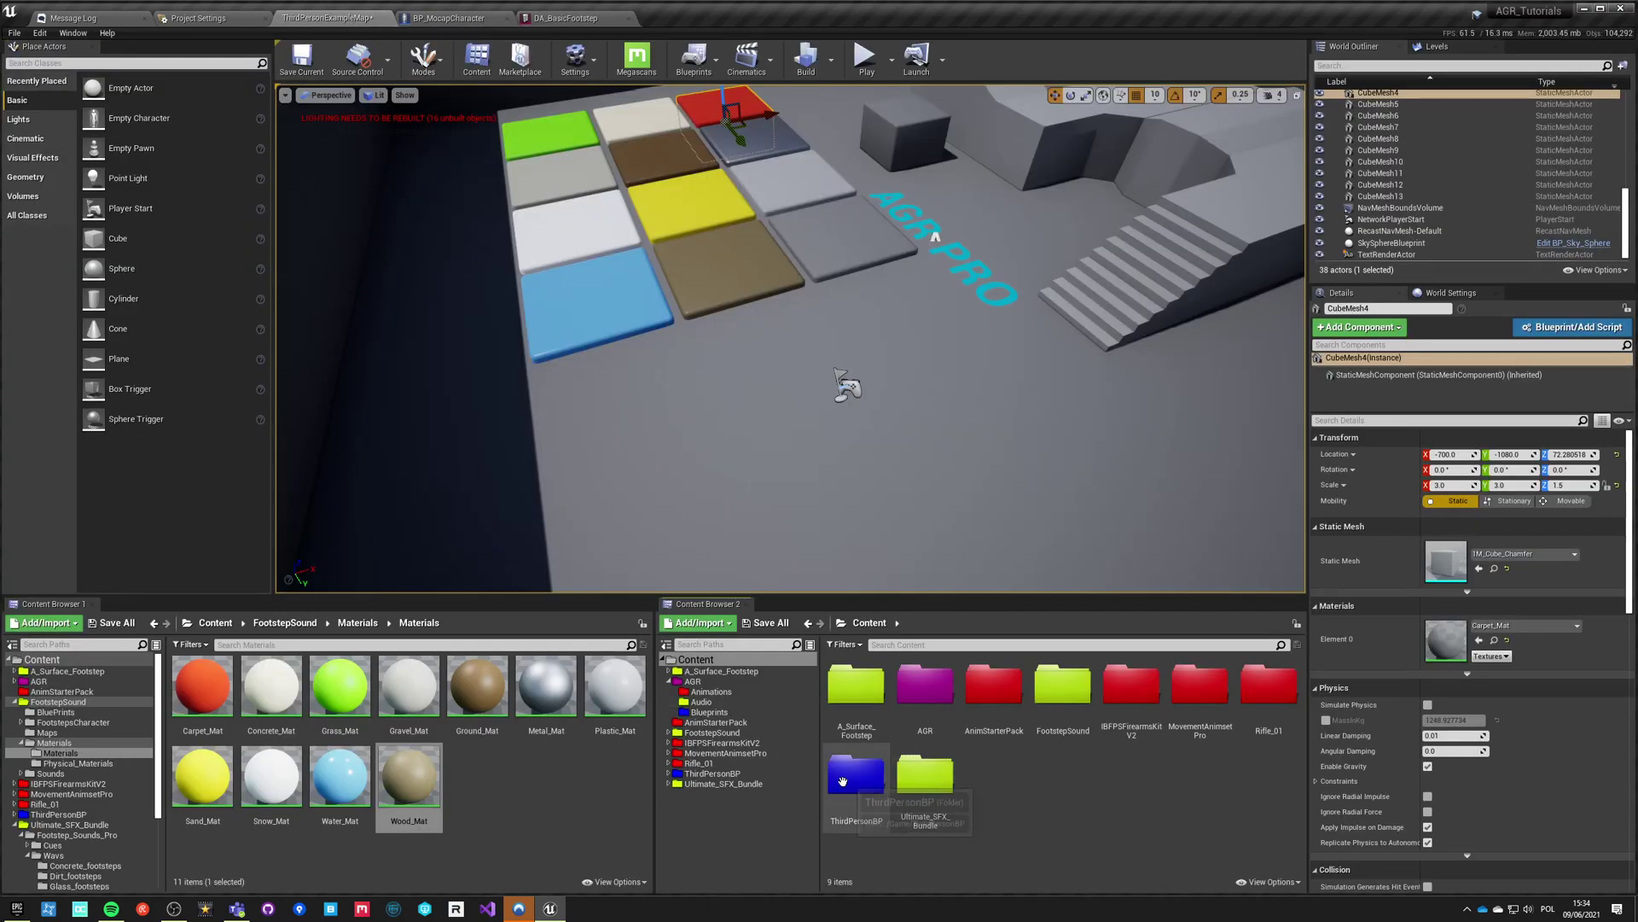
double_click(909, 687)
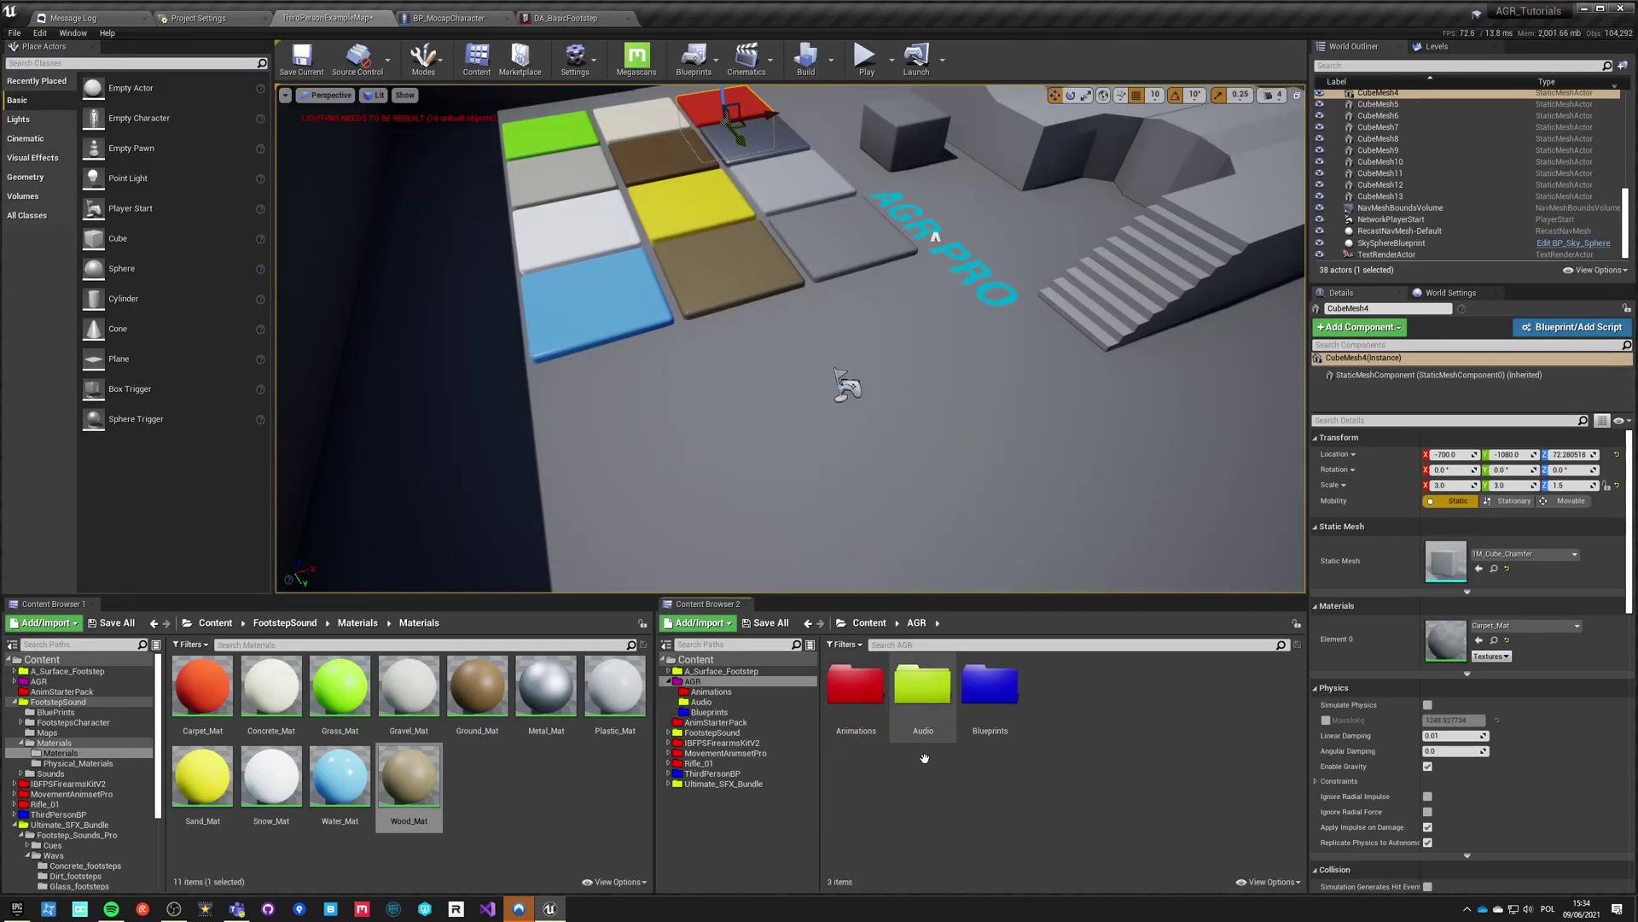
double_click(925, 683)
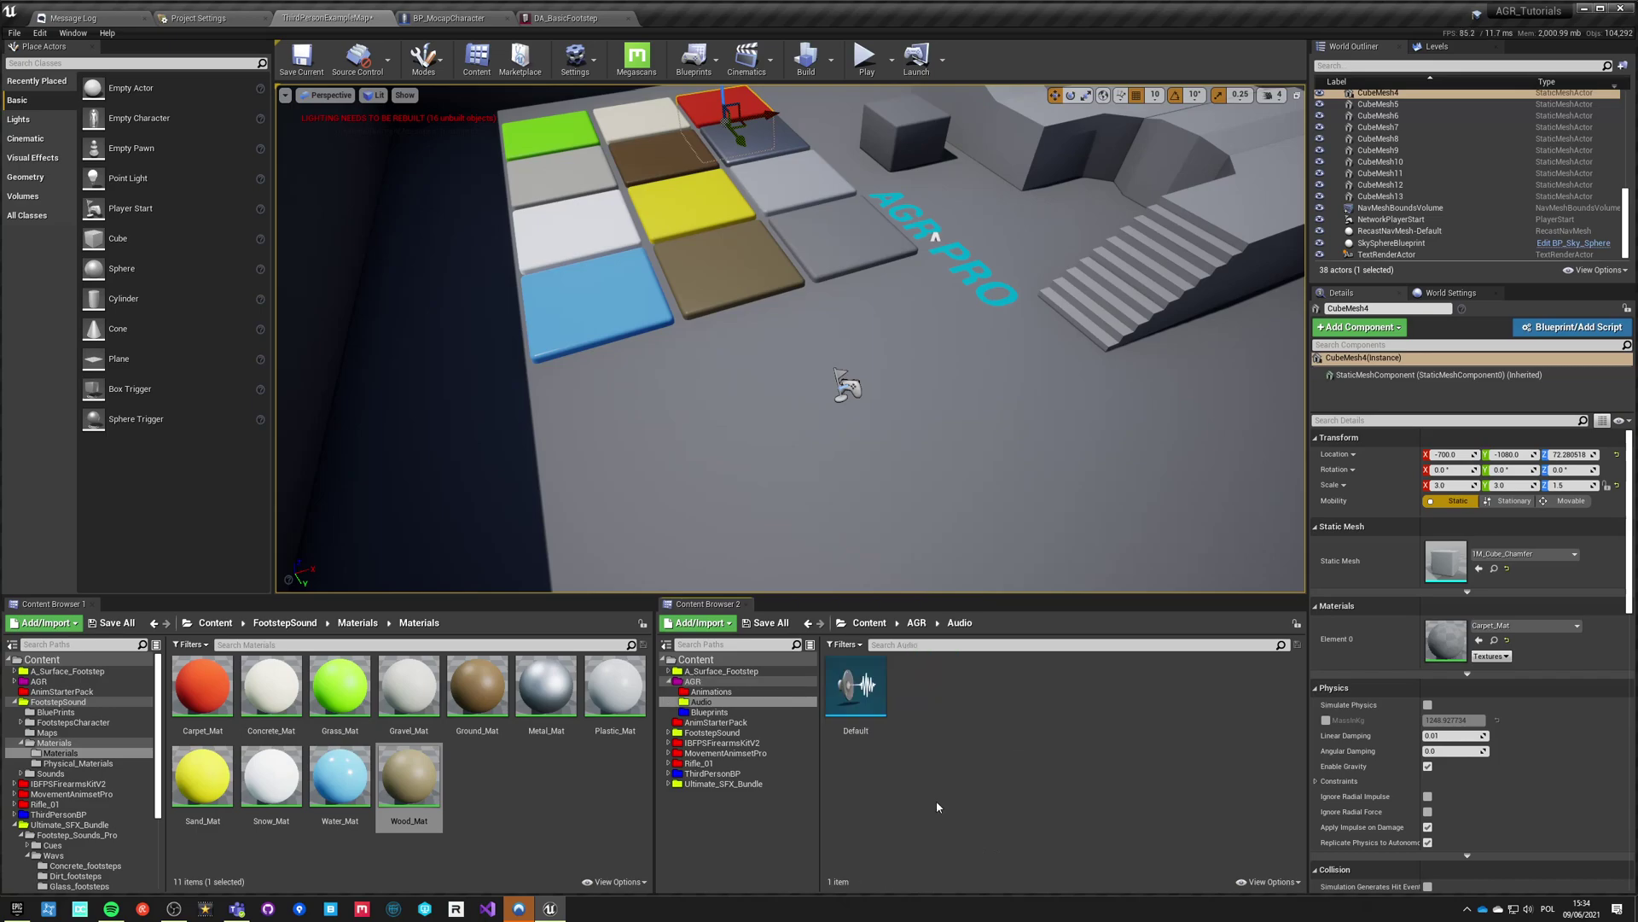
right_click(911, 684)
mouse_move(957, 662)
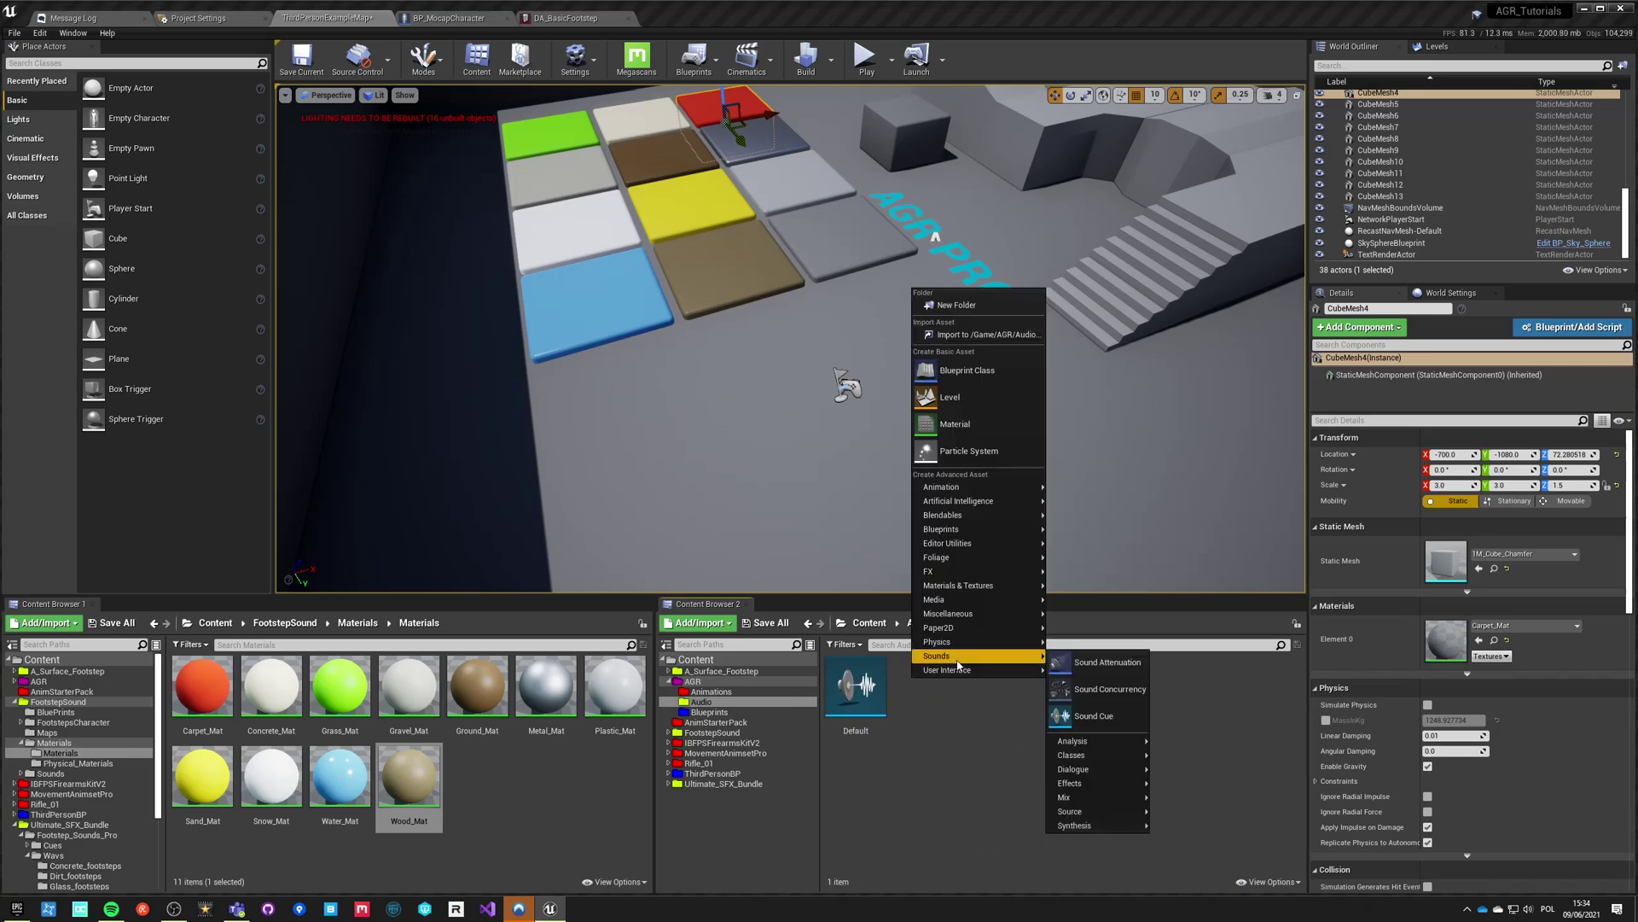
left_click(1094, 715)
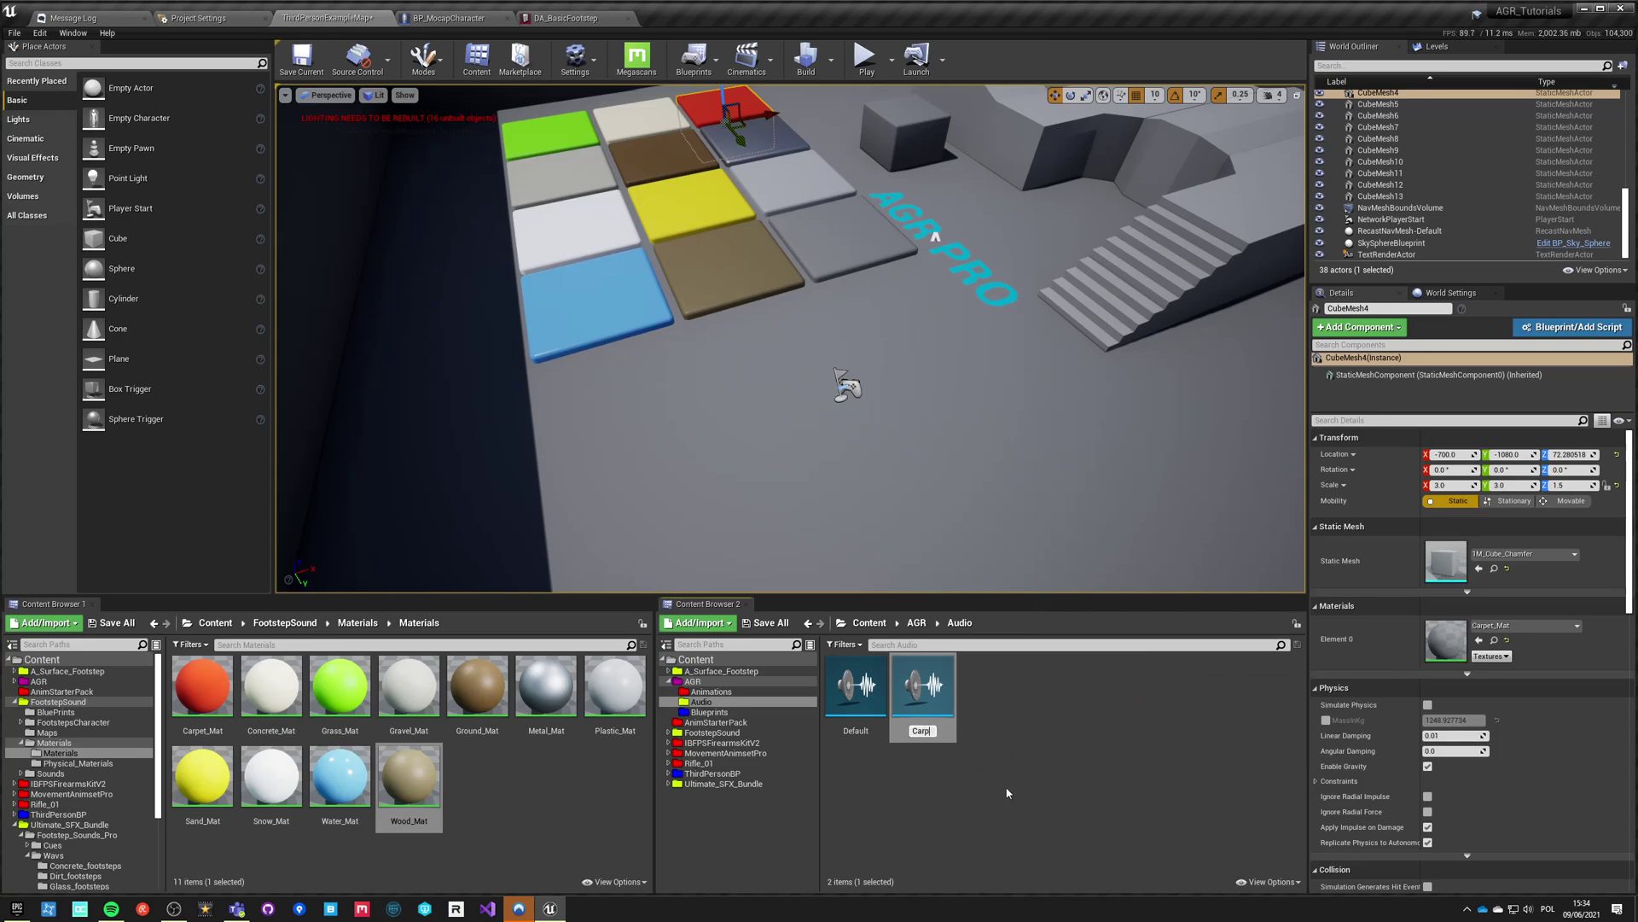
key("Return")
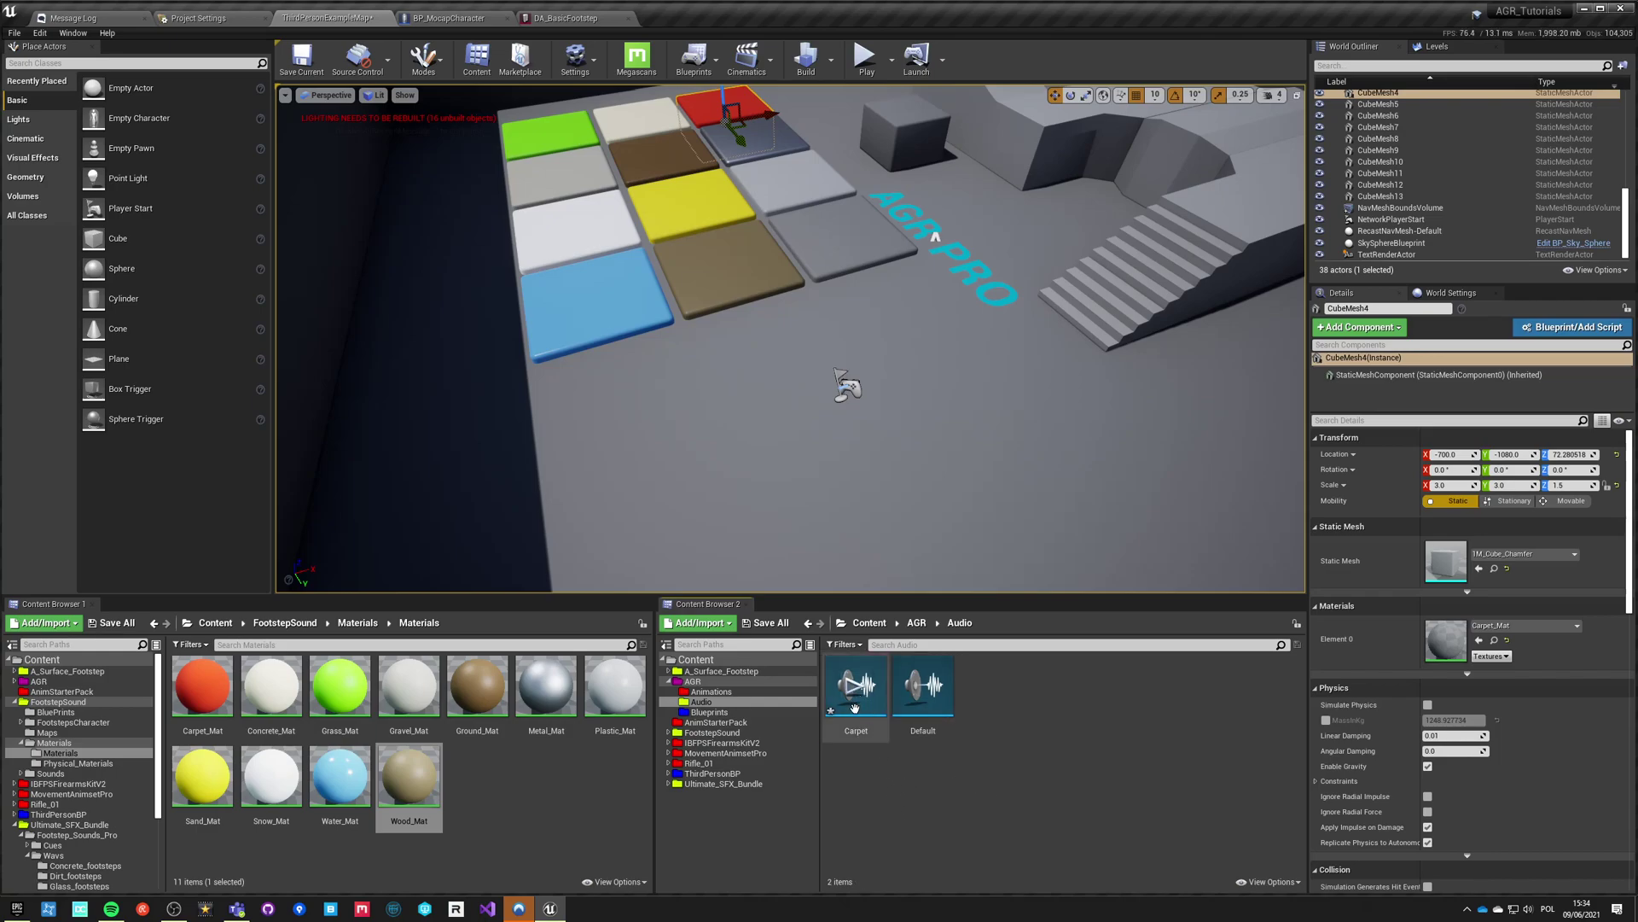
key("ctrl+w")
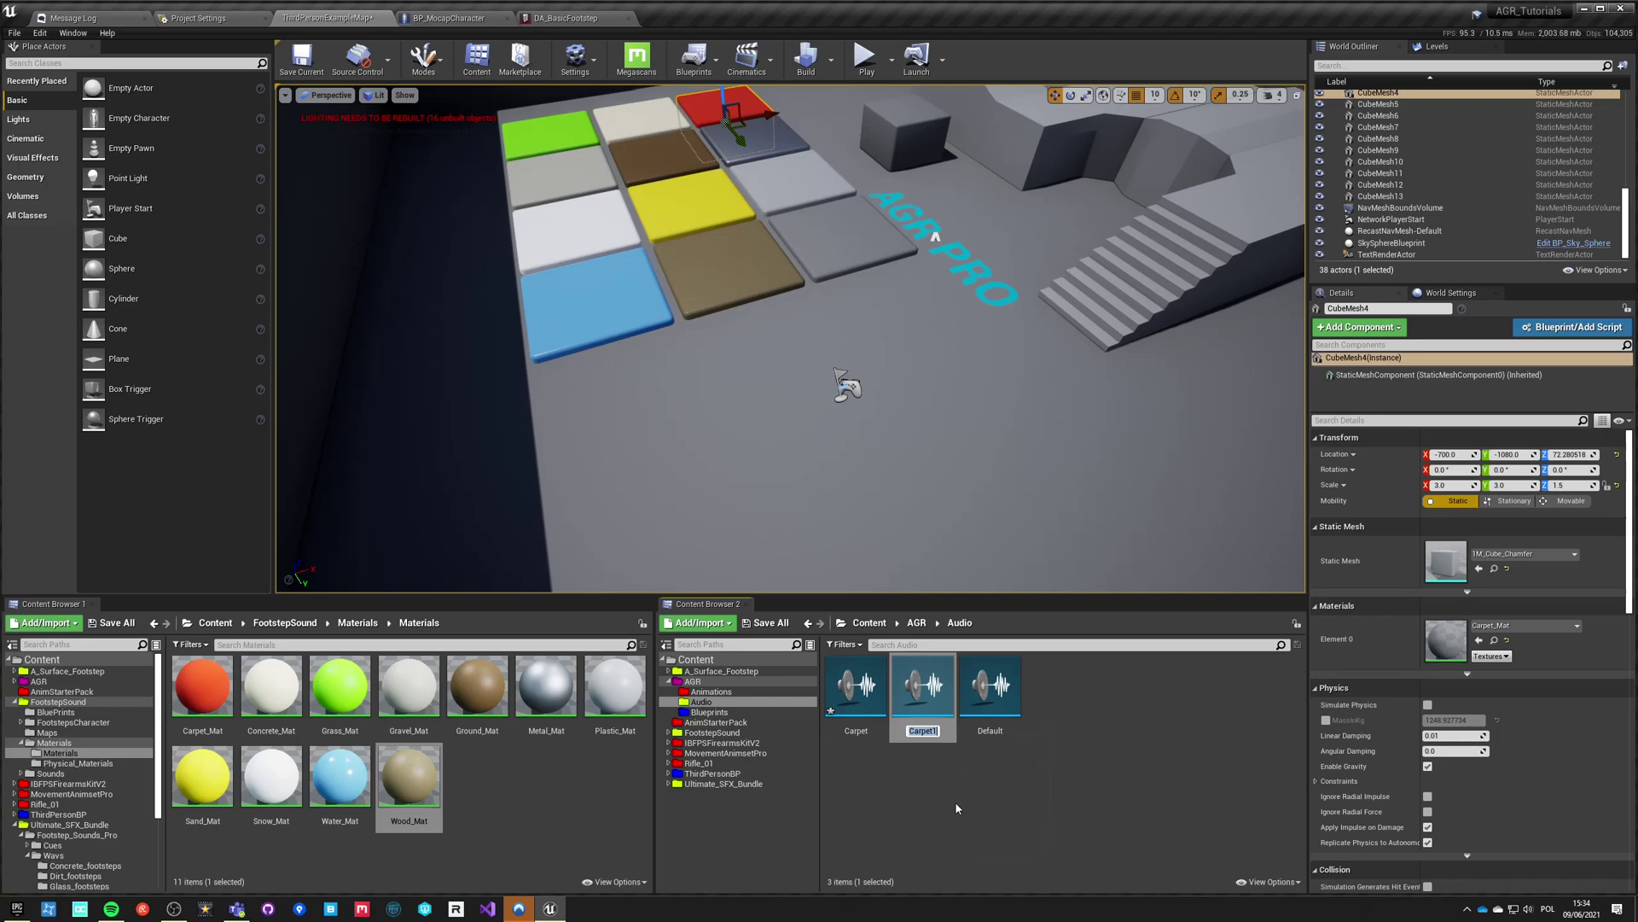
key("Return")
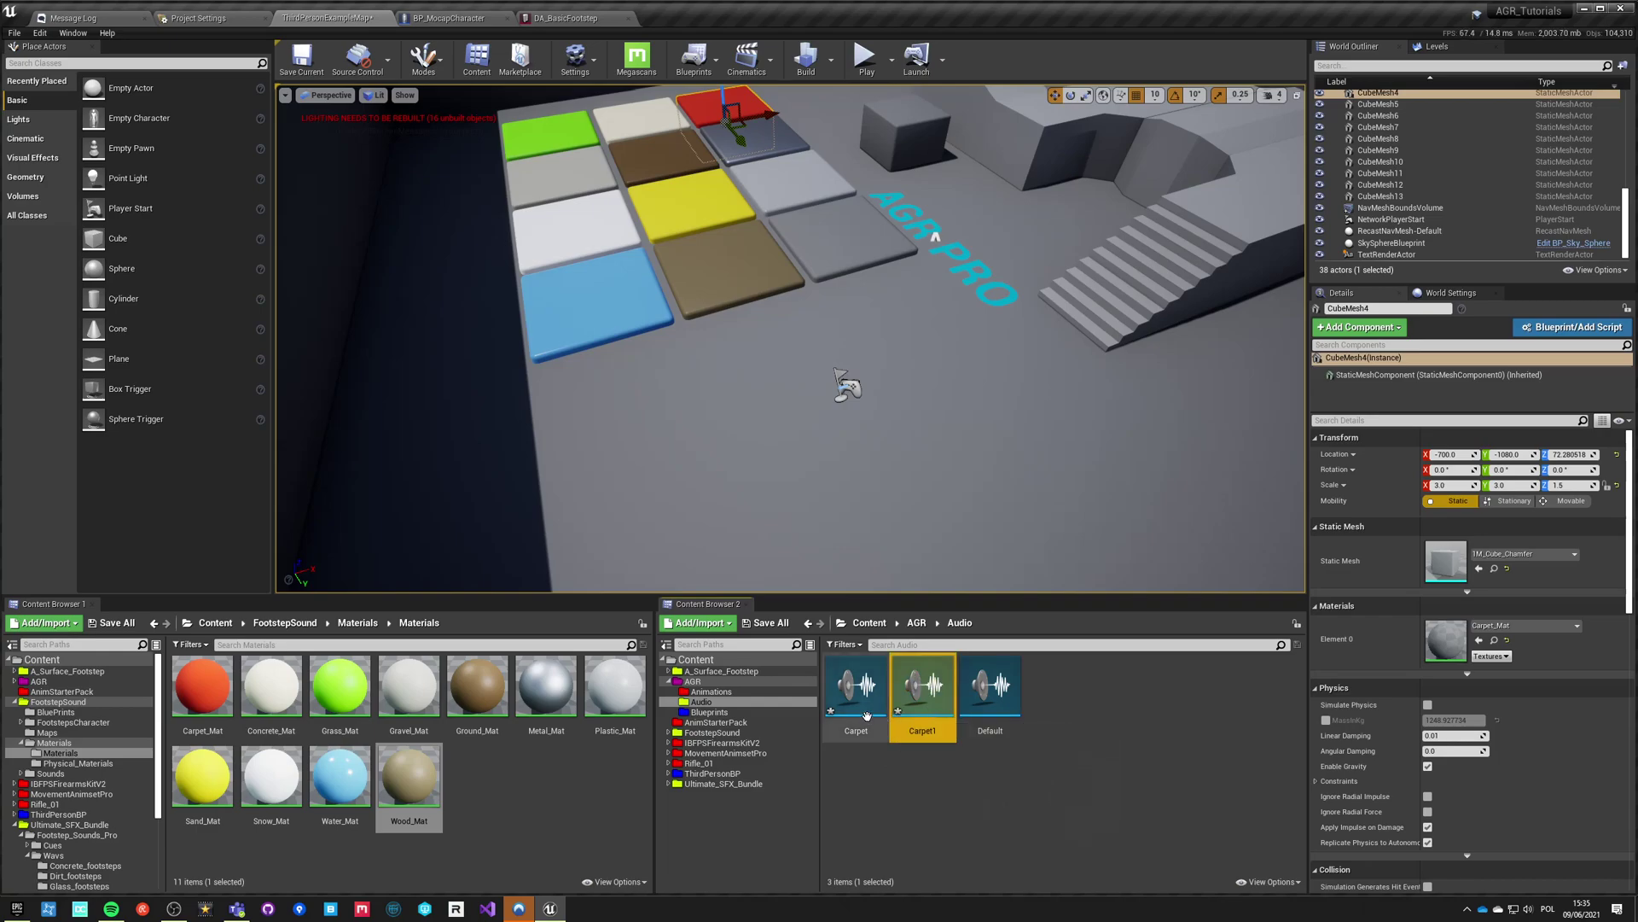
key("Delete")
left_click(446, 658)
left_click(856, 687)
key("Delete")
left_click(491, 659)
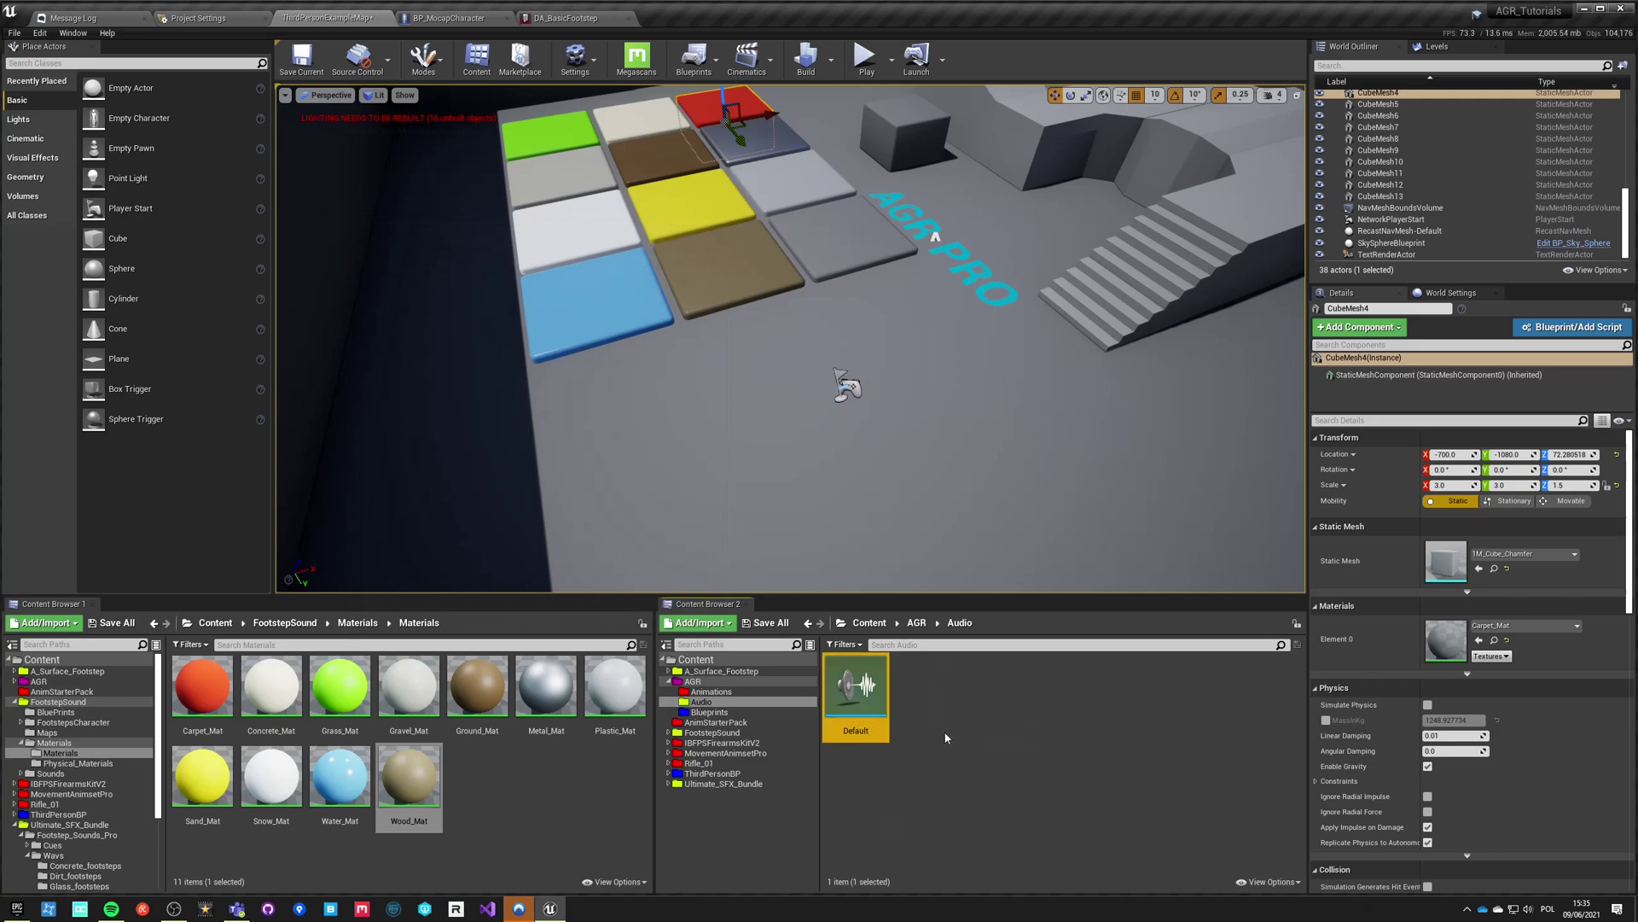
Step: Duplicate the Default sound cue in AGR/Audio to create cues named Carpet, Cencrete and Grass
key("ctrl+w")
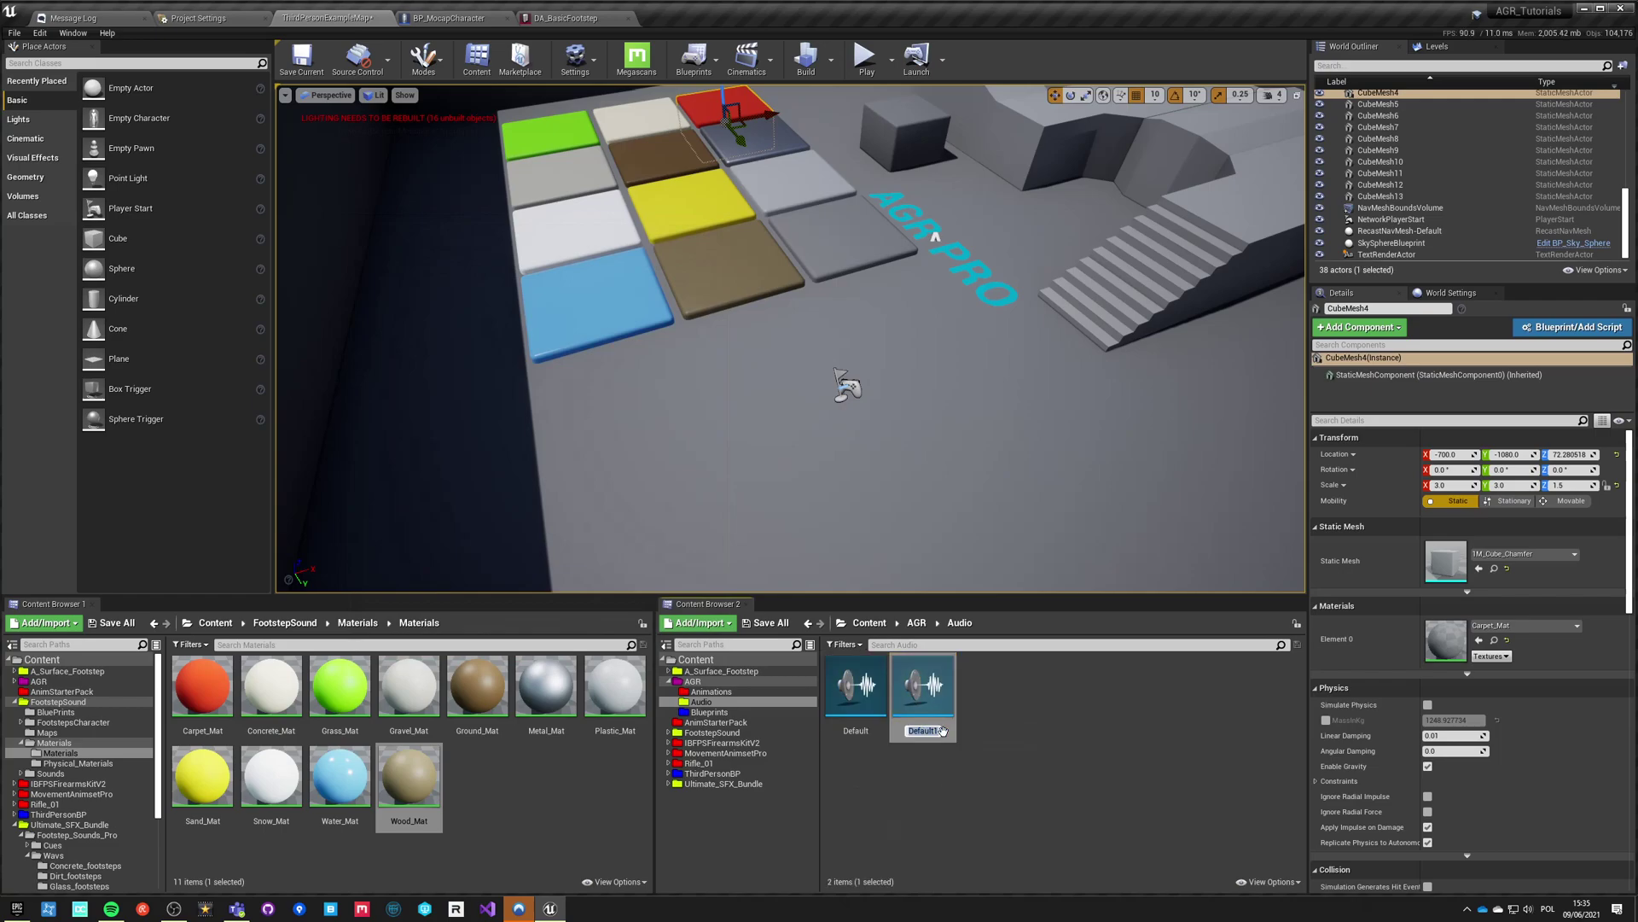
key("Return")
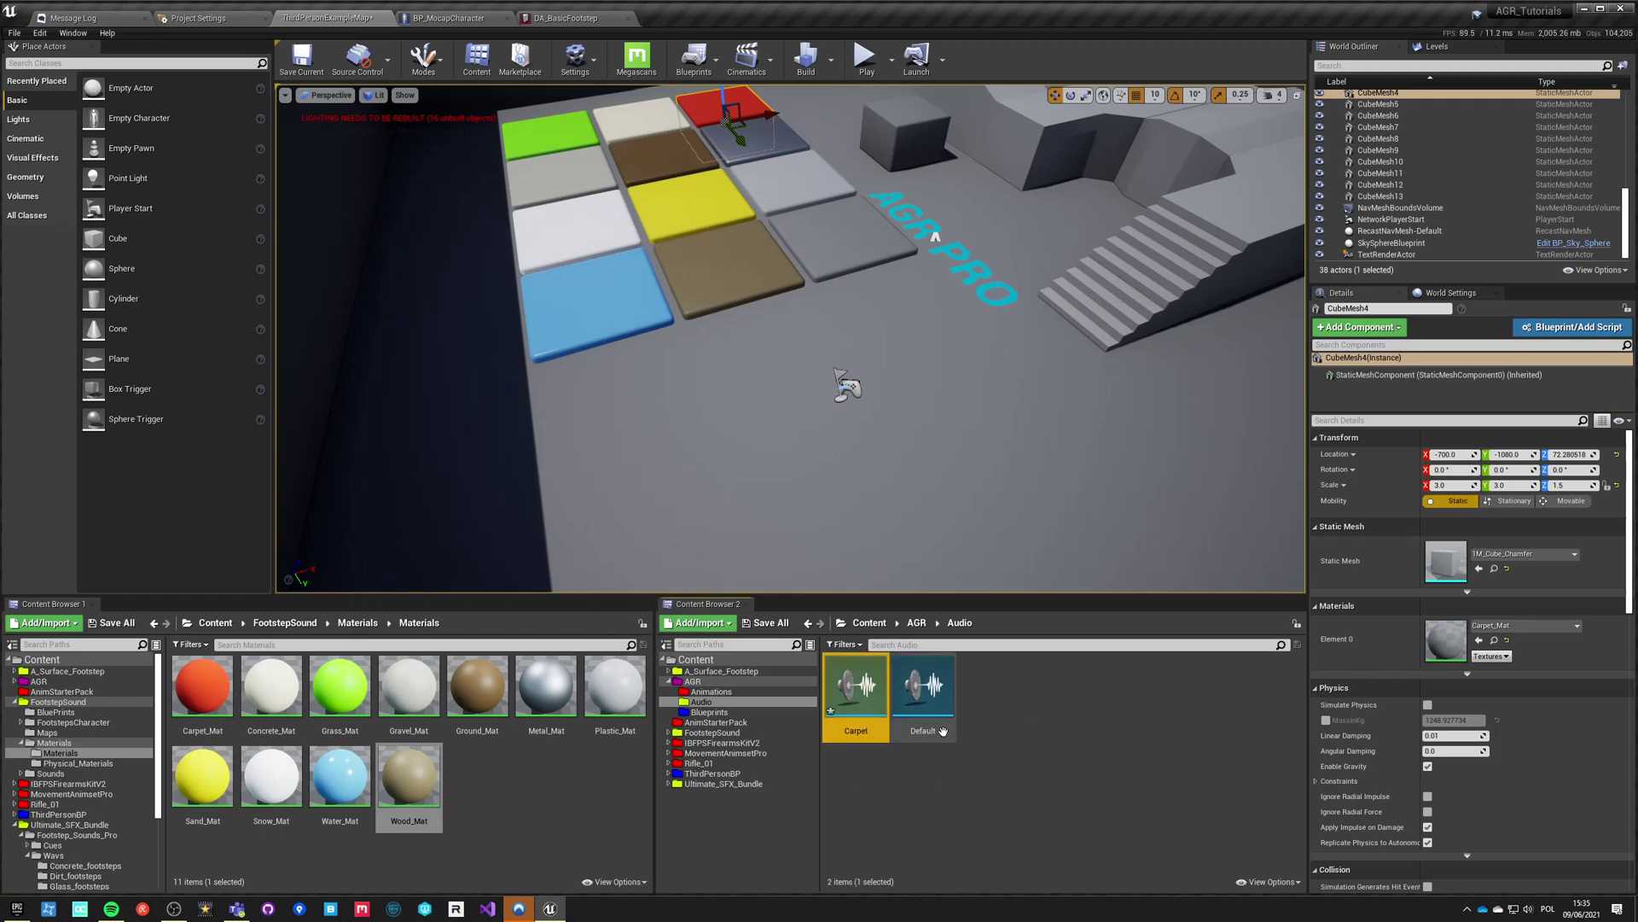
key("ctrl+w")
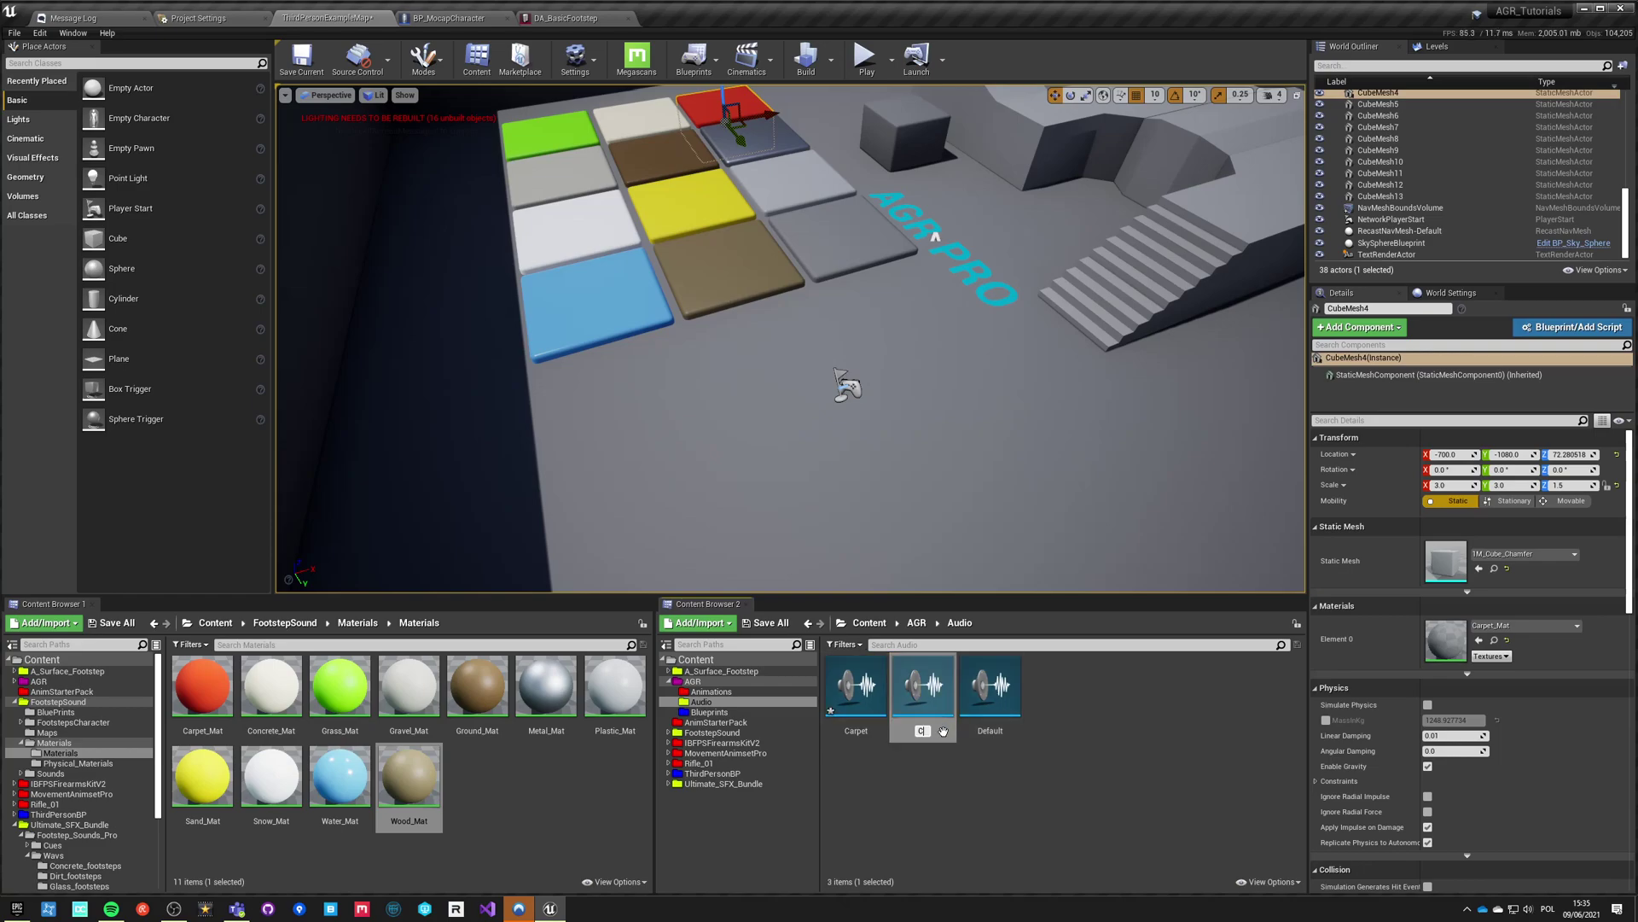
key("Return")
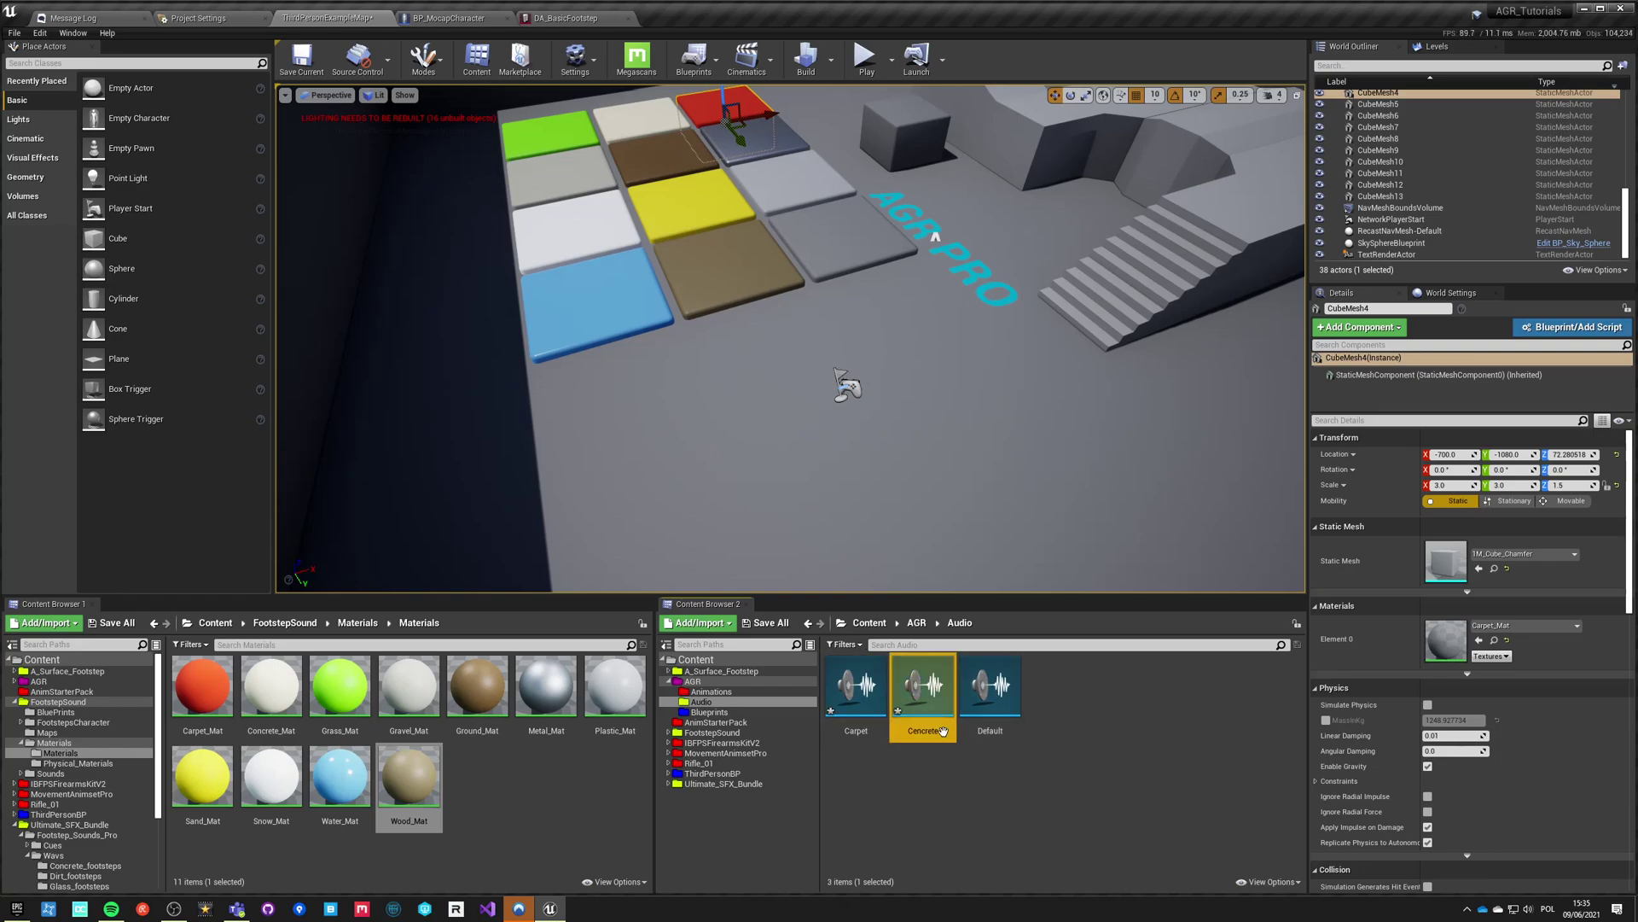
key("ctrl+w")
type("Grass")
key("Return")
Step: Duplicate the newest sound cue in turn to create cues named Gravel, Ground and Metal
key("ctrl+w")
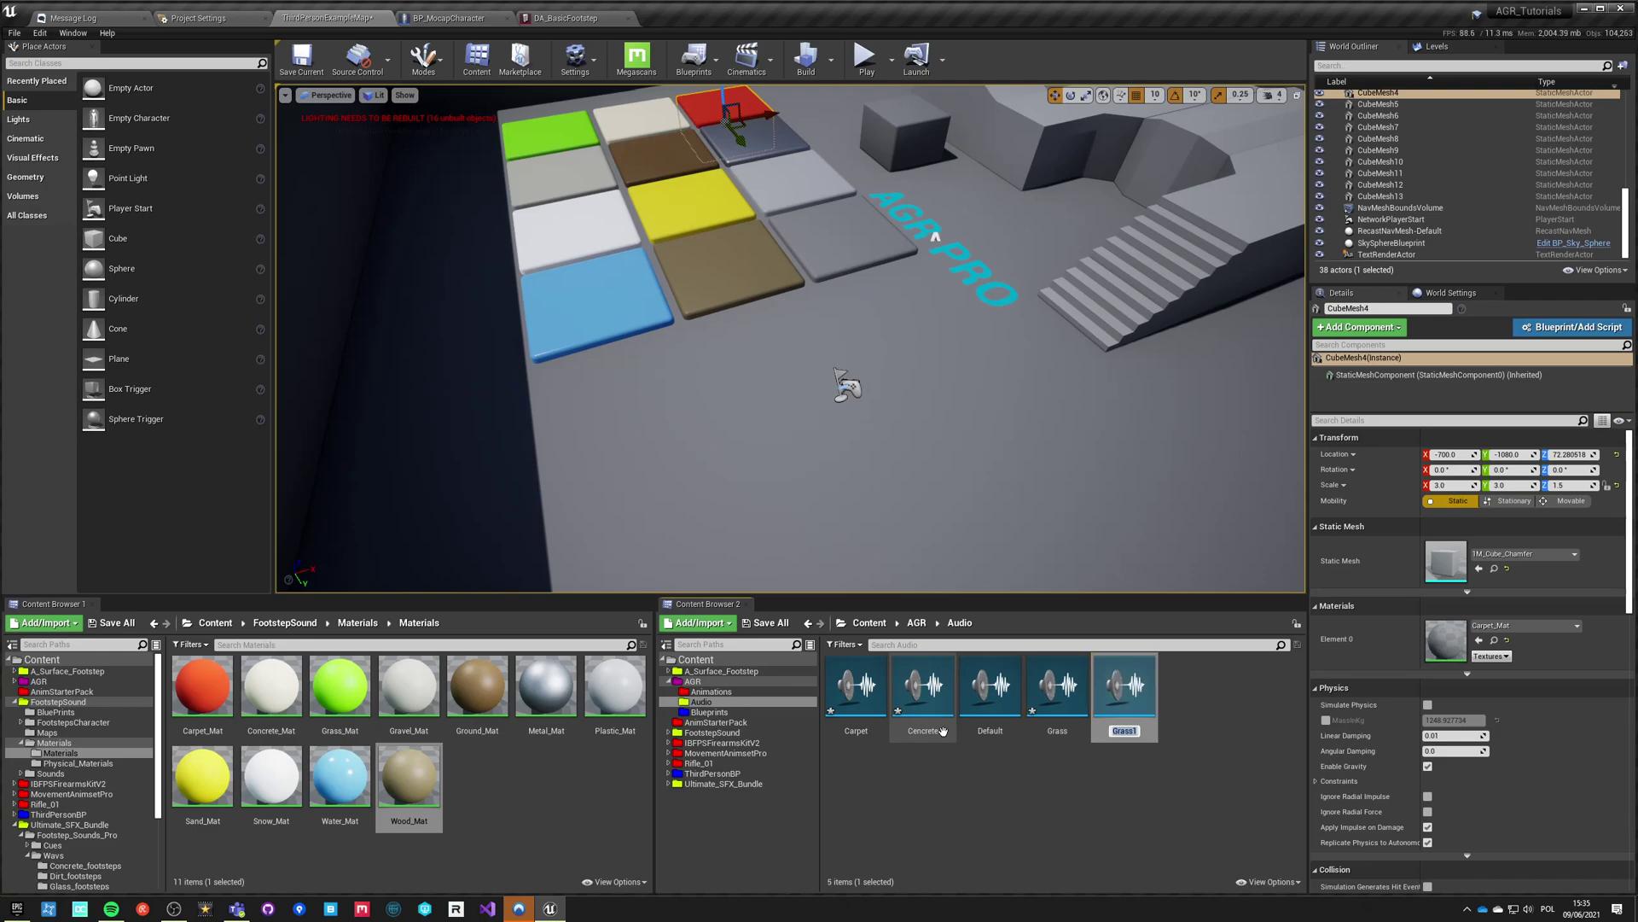
type("Gravel")
key("Return")
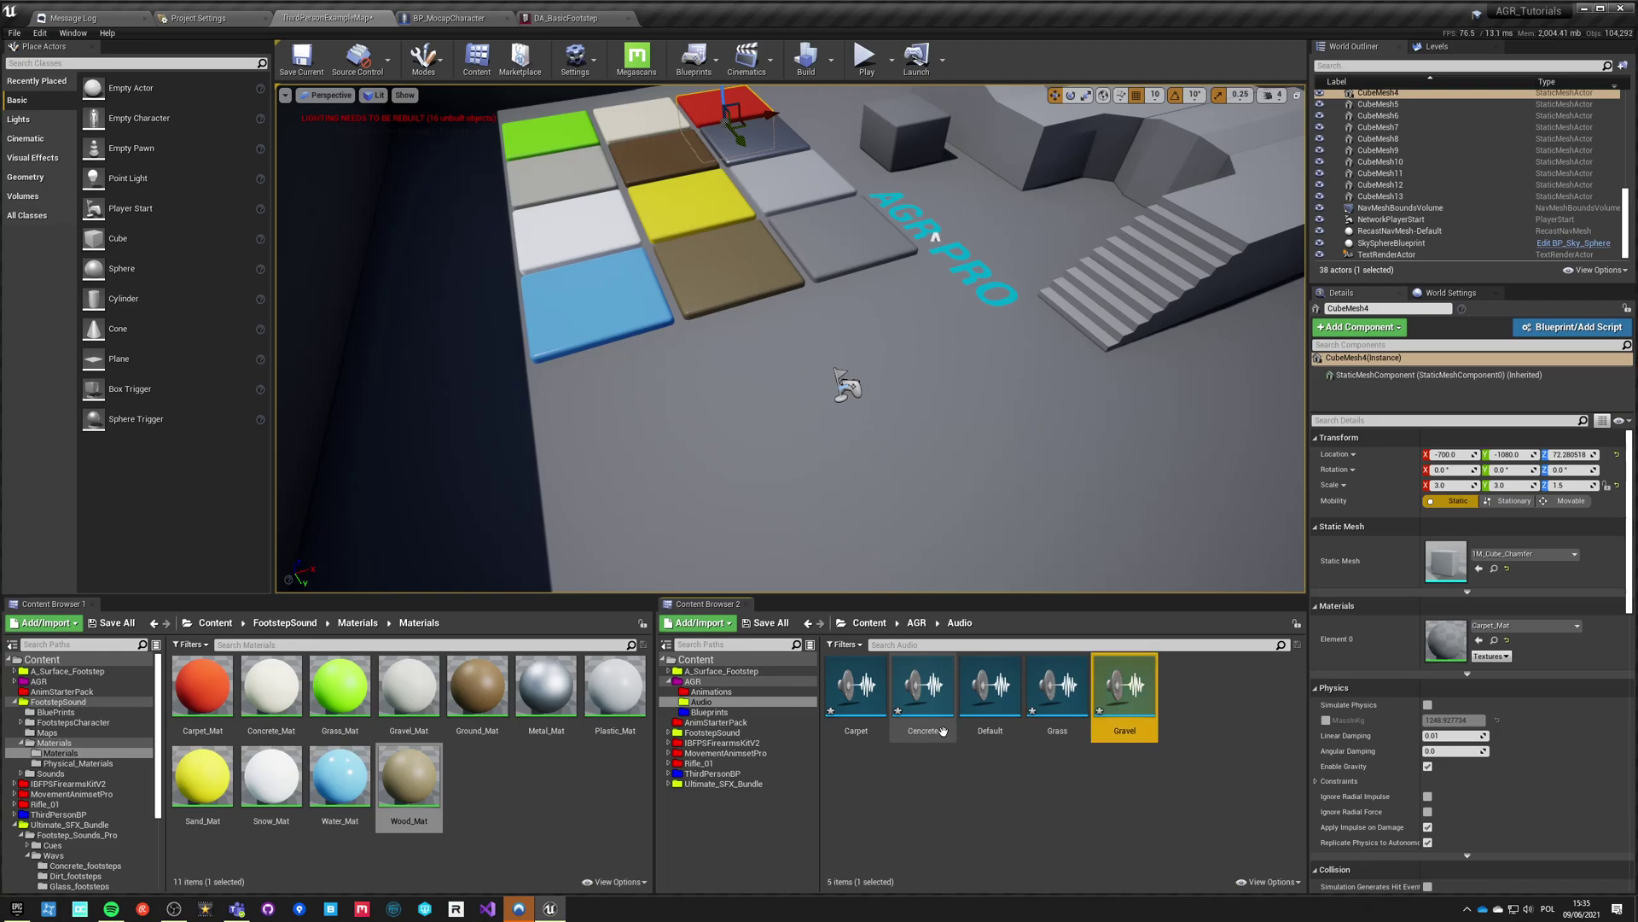
key("ctrl+w")
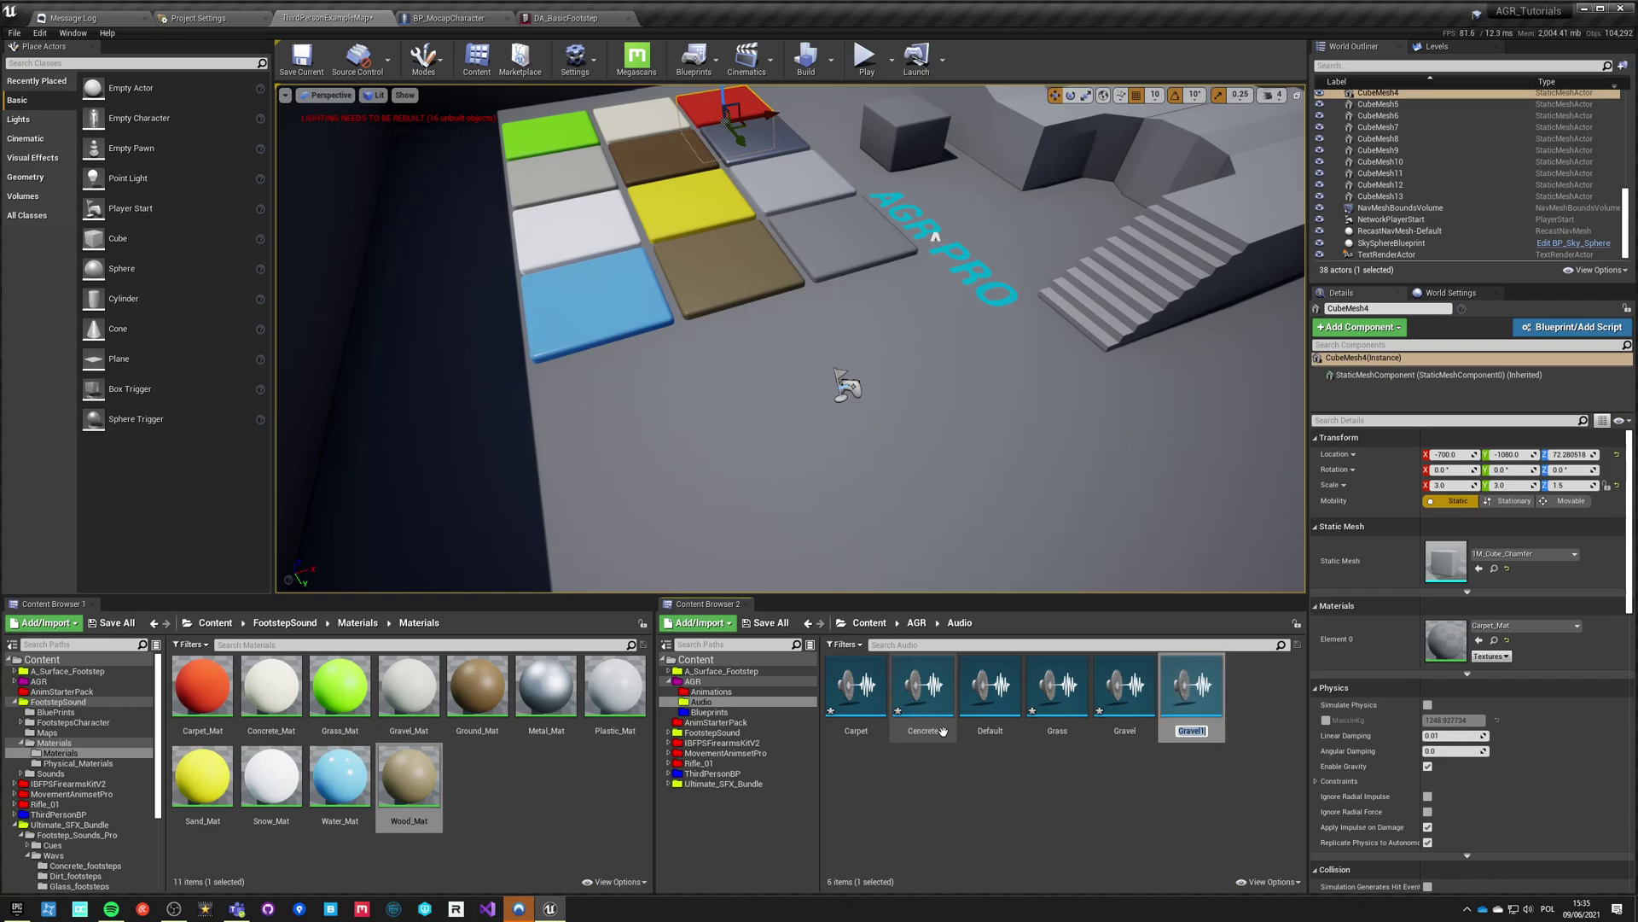
type("Ground")
key("Return")
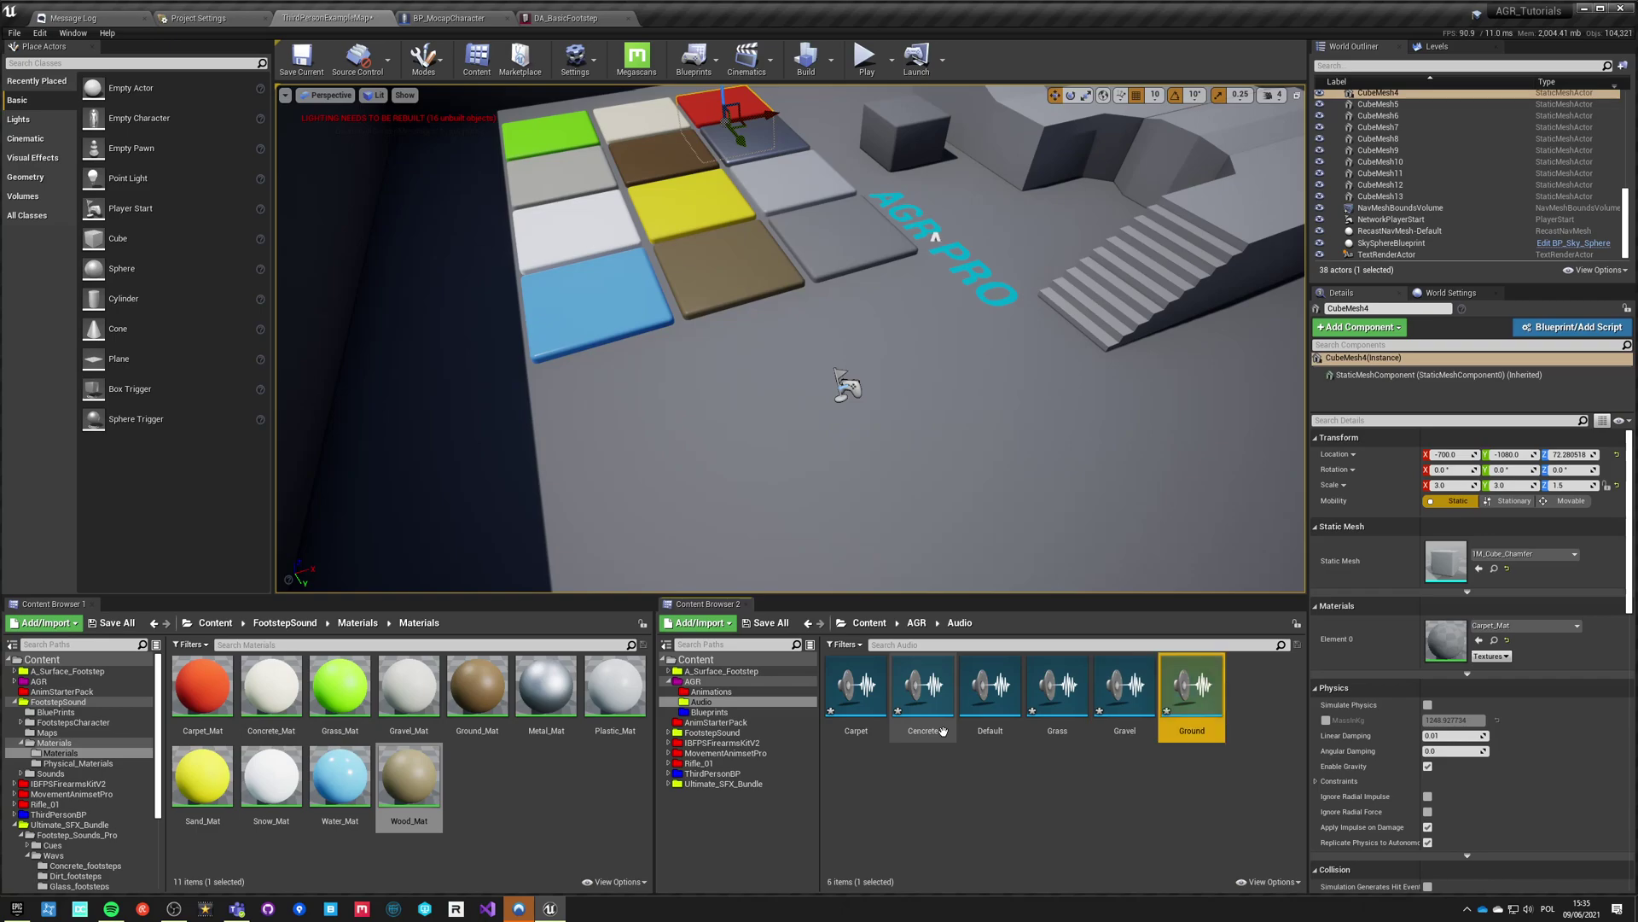
key("ctrl+w")
type("Metal")
key("Return")
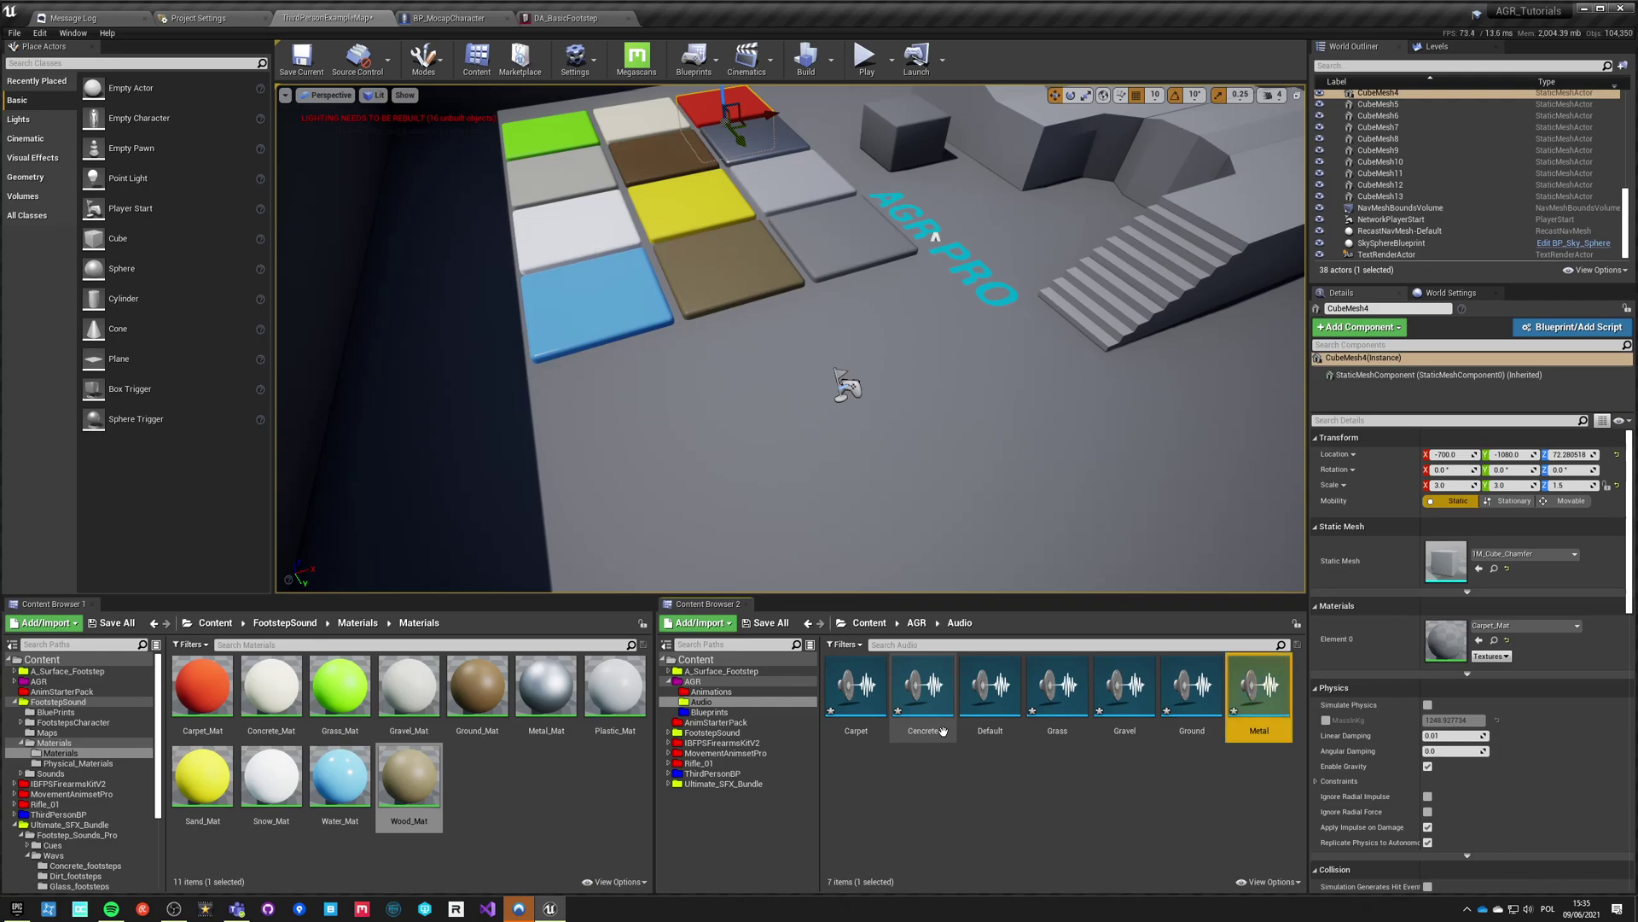
Step: Continue duplicating the sound cues to create Plastic, Sand and Snow
key("ctrl+w")
type("Plastic")
key("Return")
key("ctrl+w")
type("Sand")
key("Return")
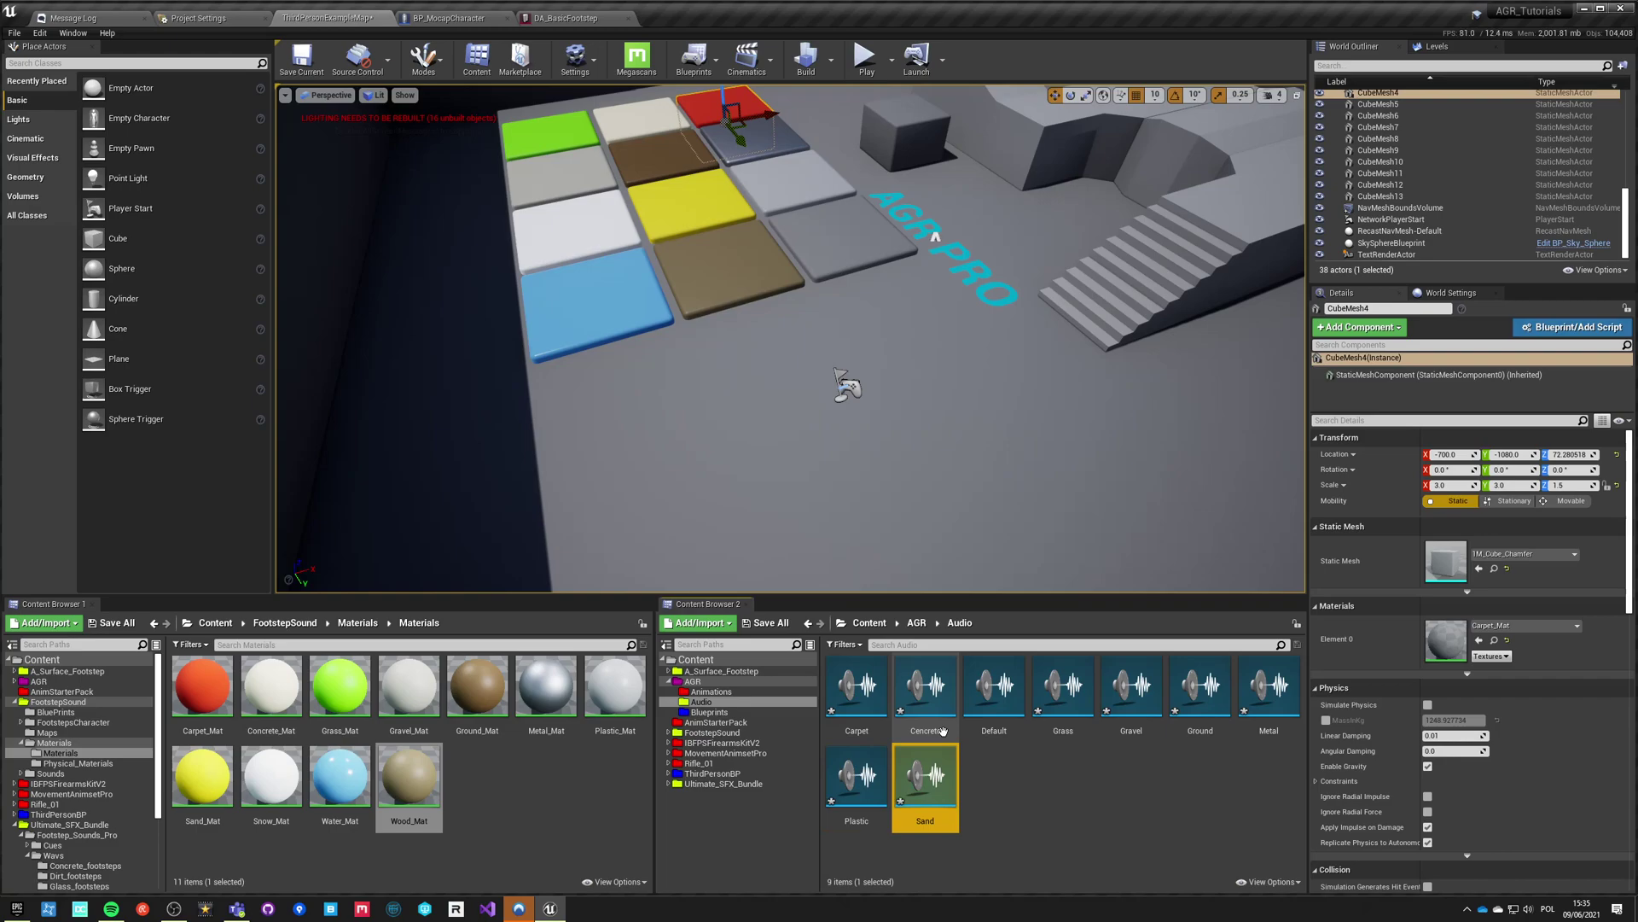
key("ctrl+w")
key("Return")
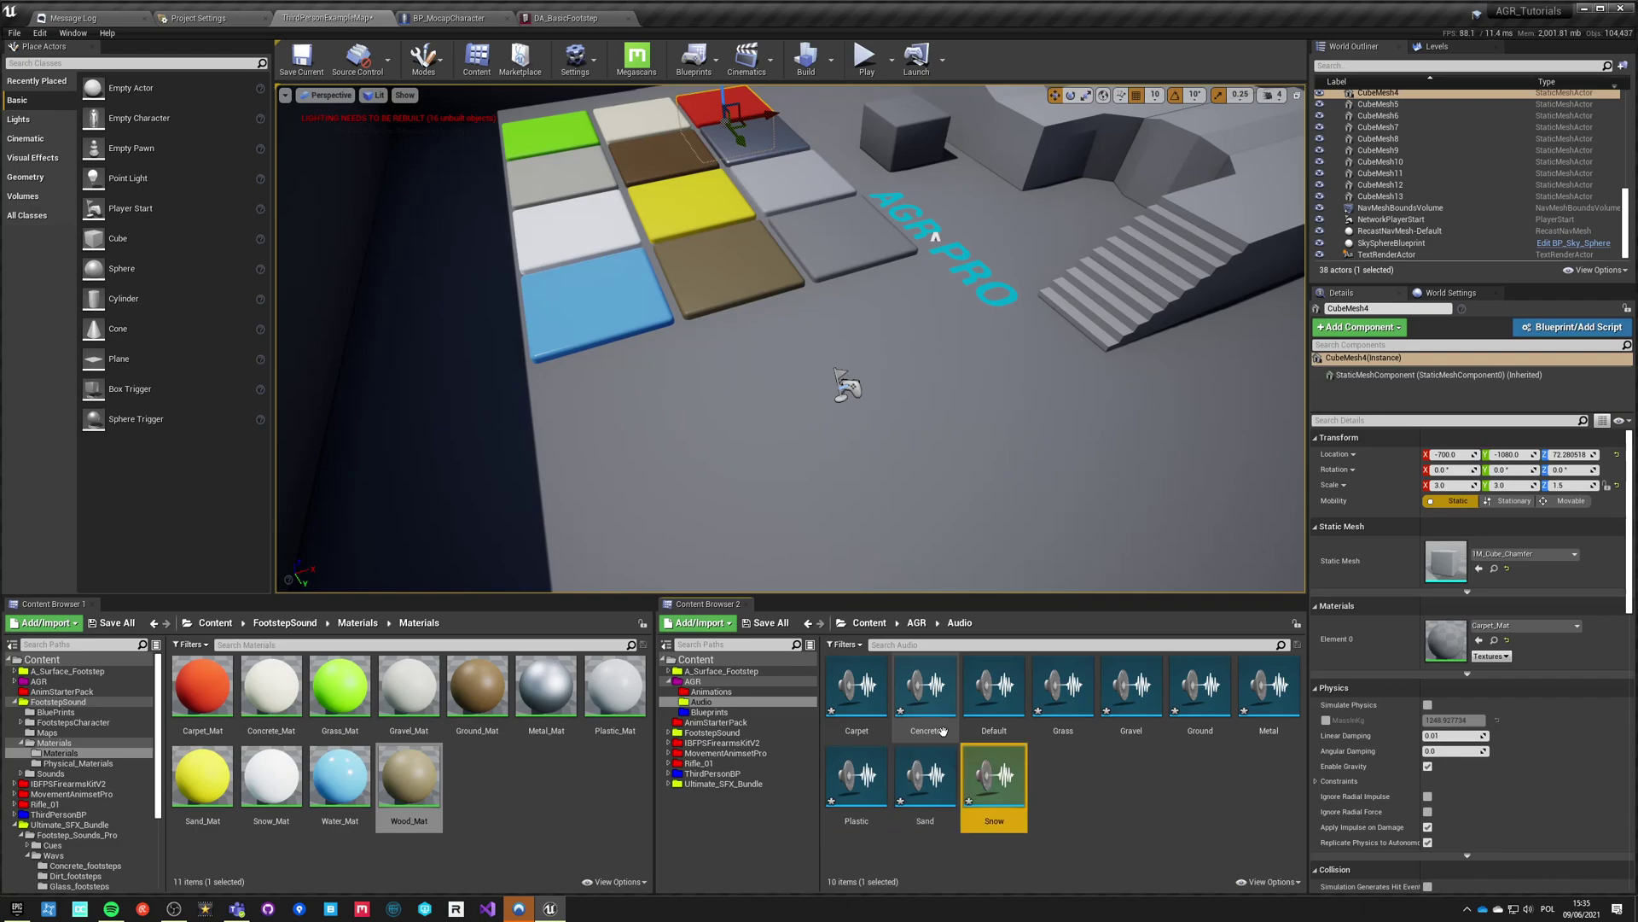
Step: Create the last two duplicate sound cues, Water and Wood, and clear the selection
key("ctrl+w")
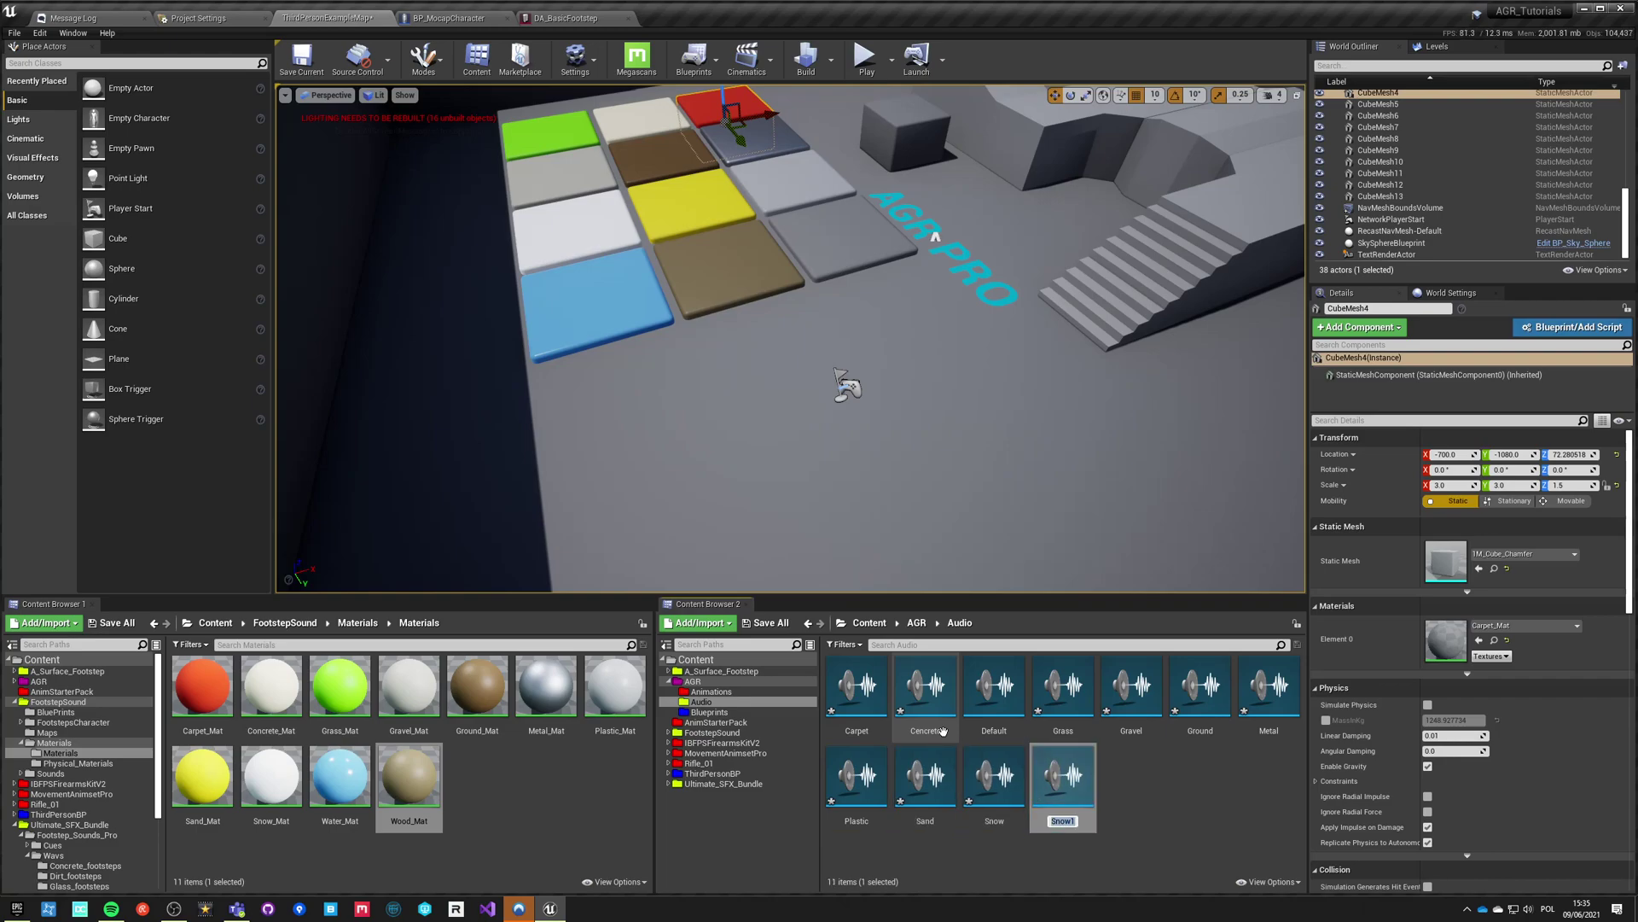
key("Return")
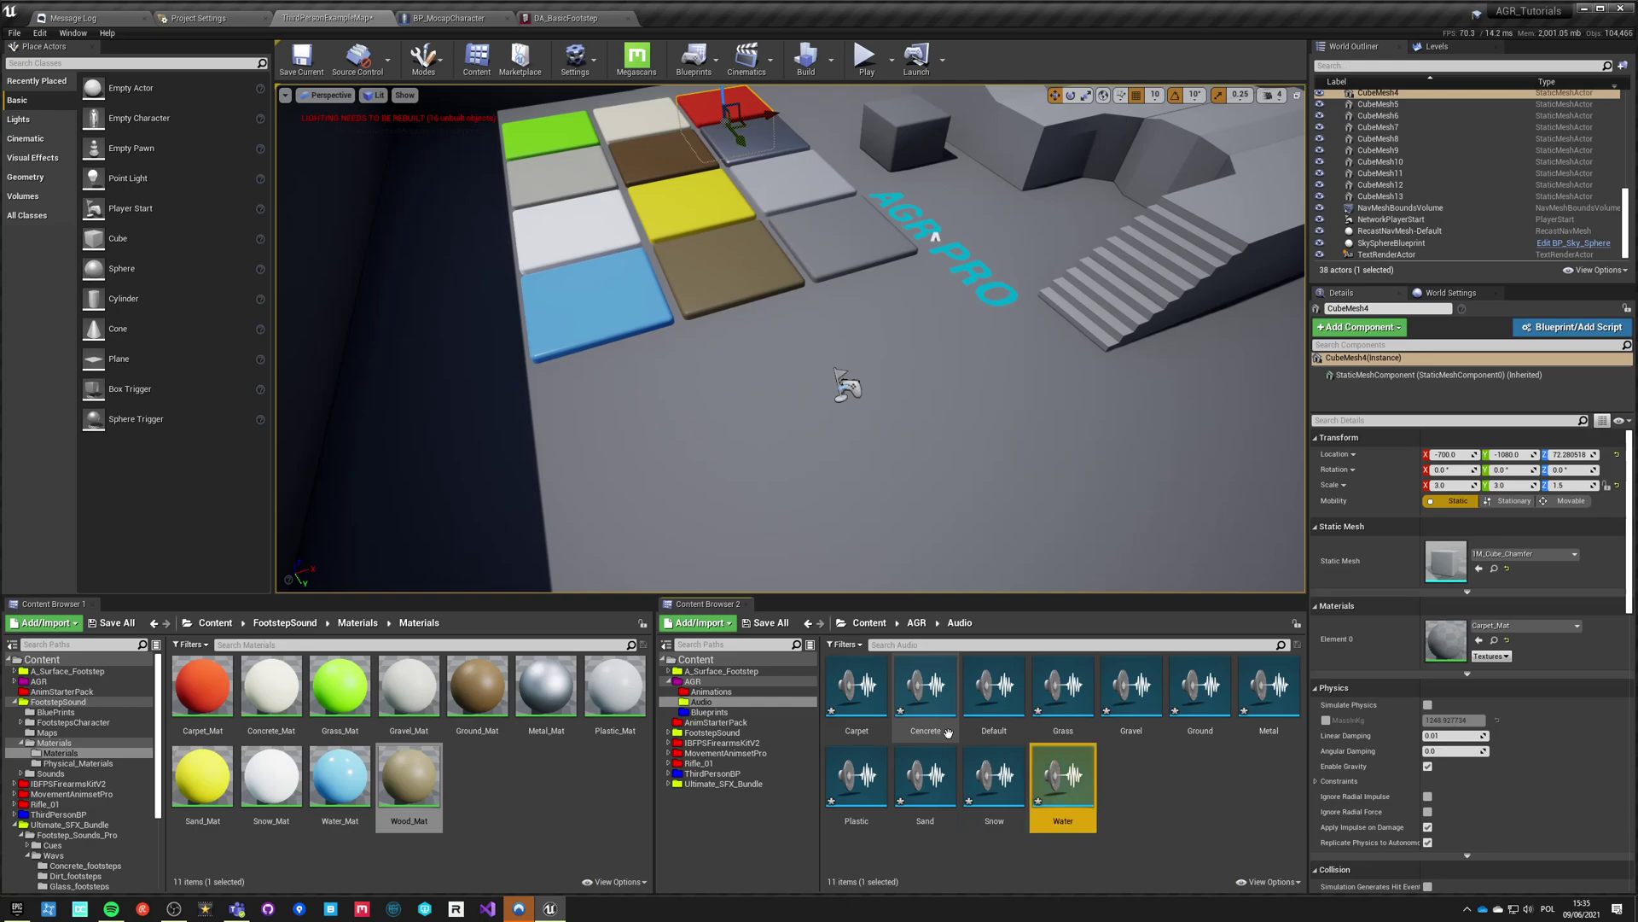
key("ctrl+w")
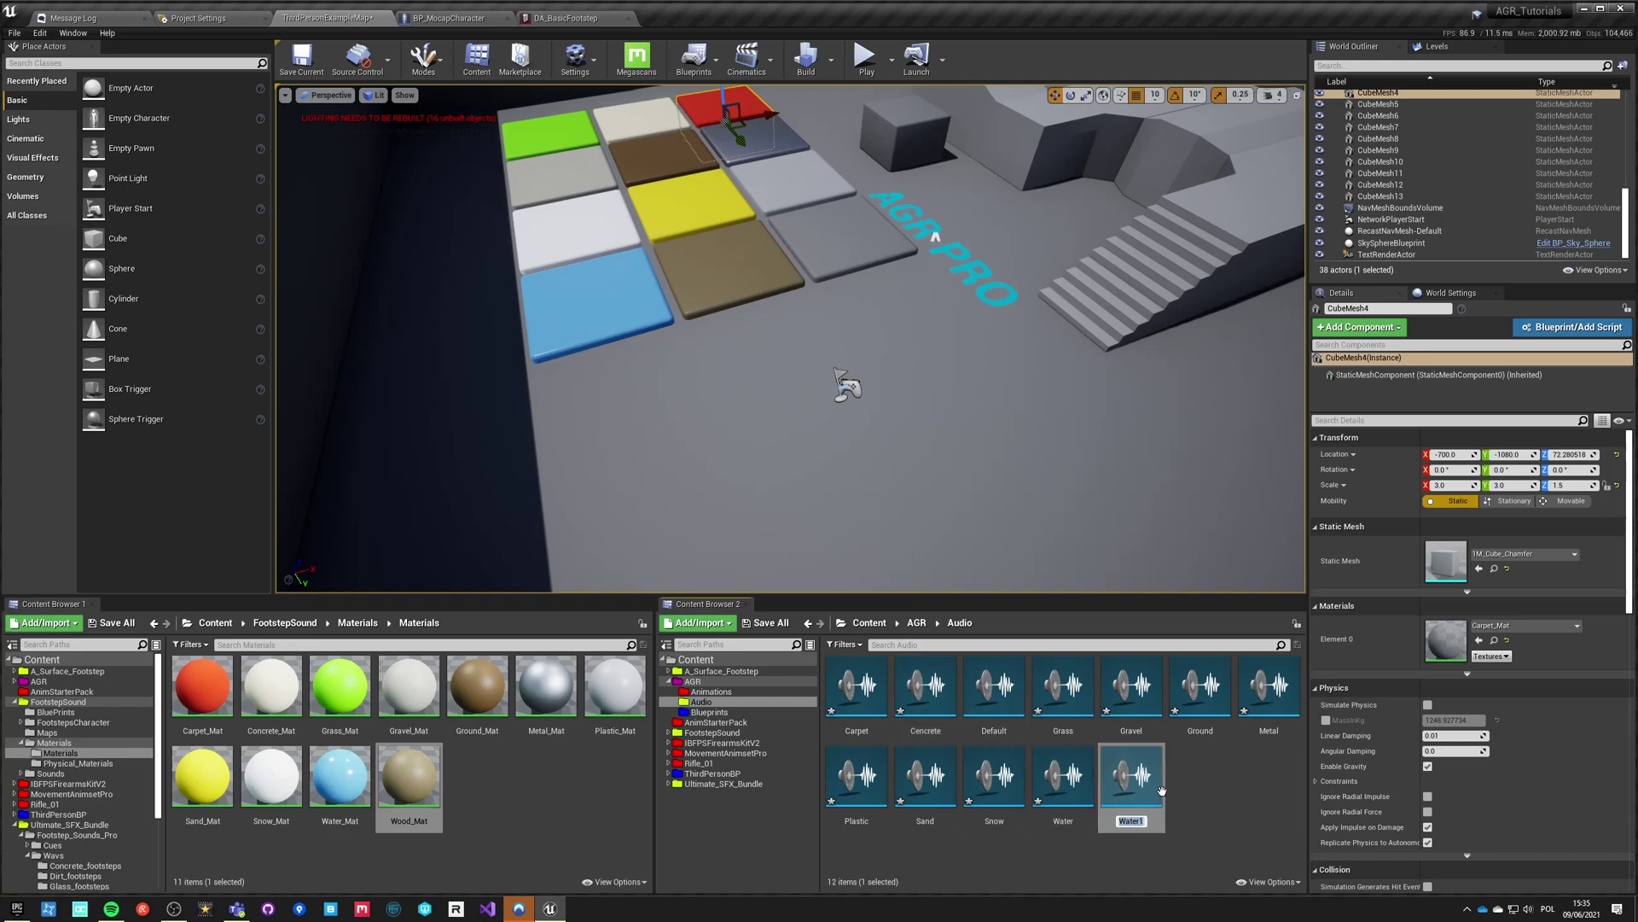
key("Return")
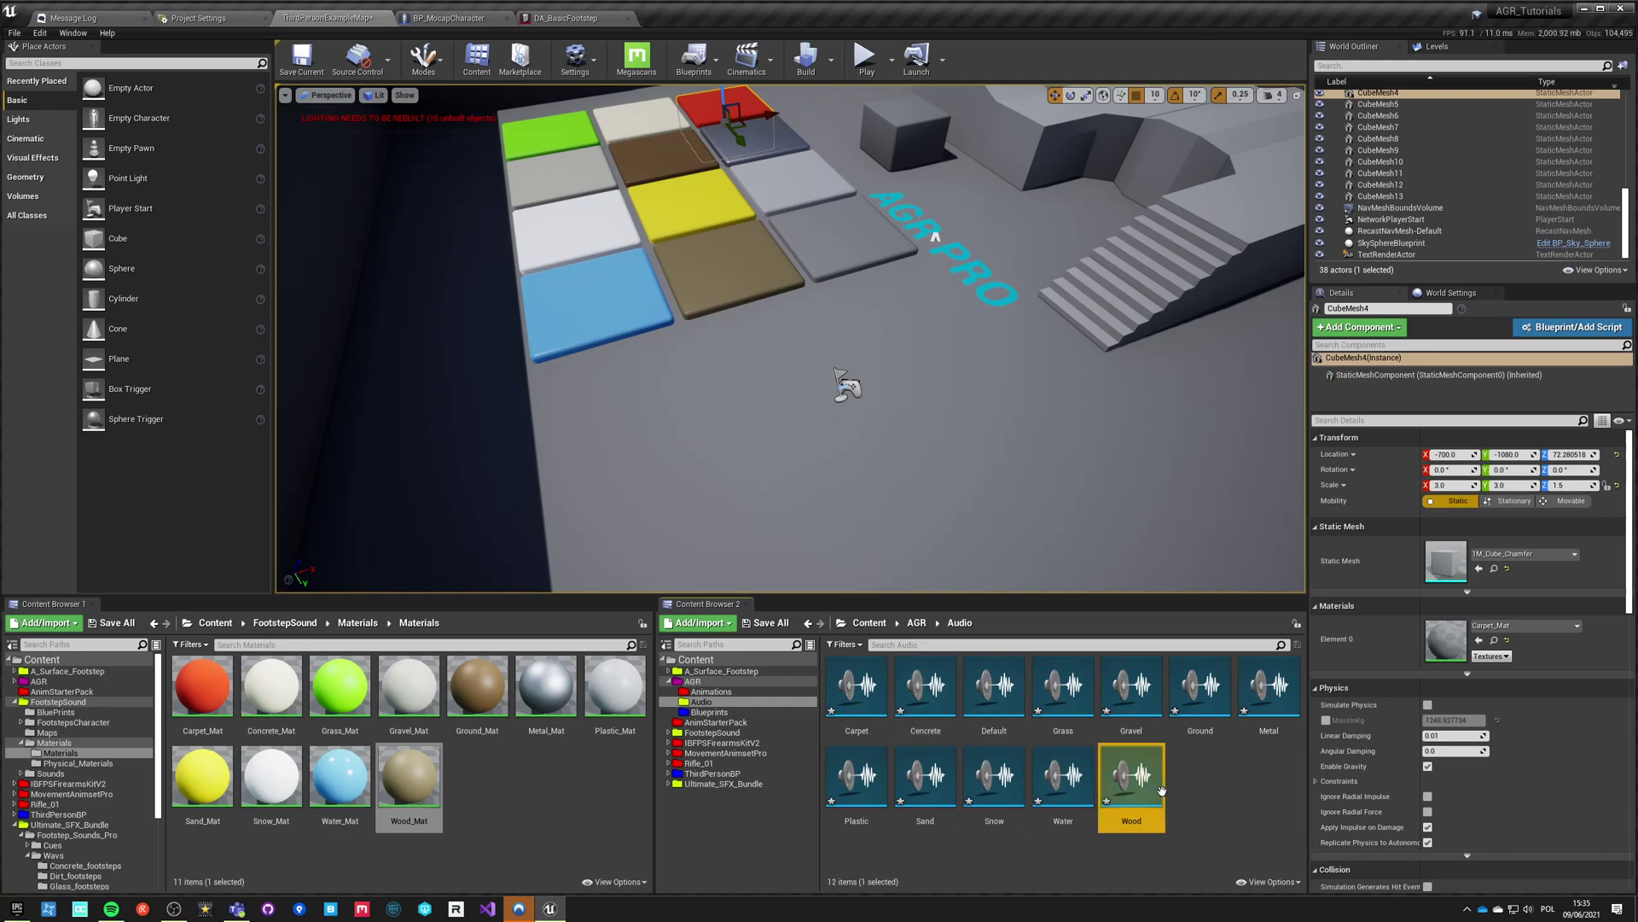
left_click(1240, 798)
Step: Open the Footsteps sound cue from FootstepSound/Sounds/Sound_Cues in Content Browser 1
left_click(425, 736)
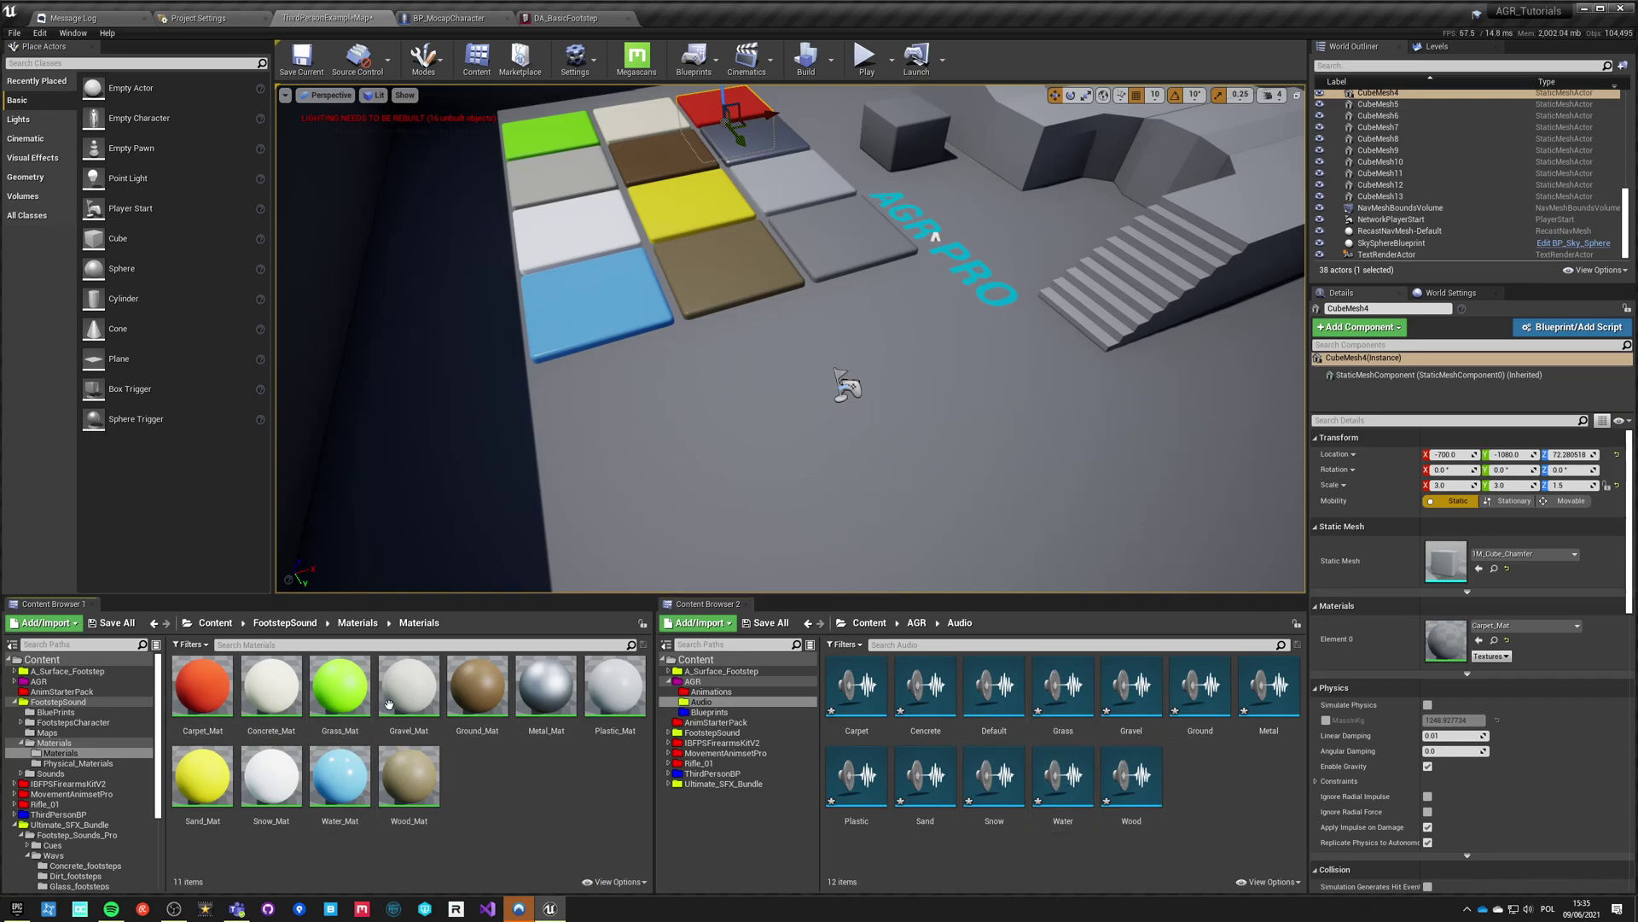
left_click(271, 630)
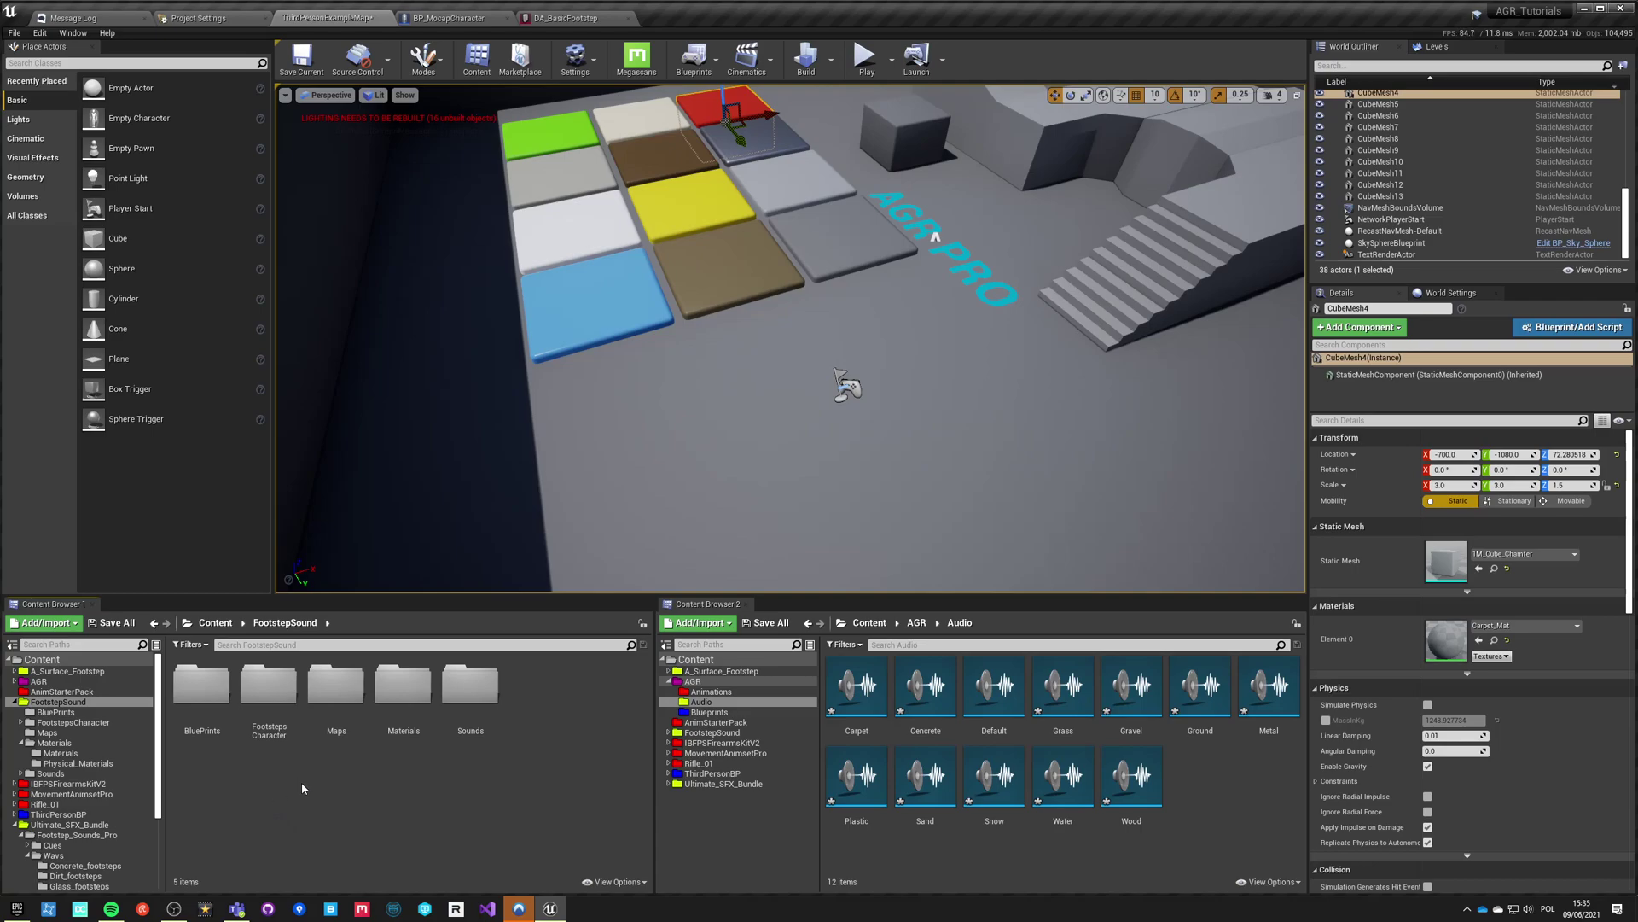
double_click(470, 685)
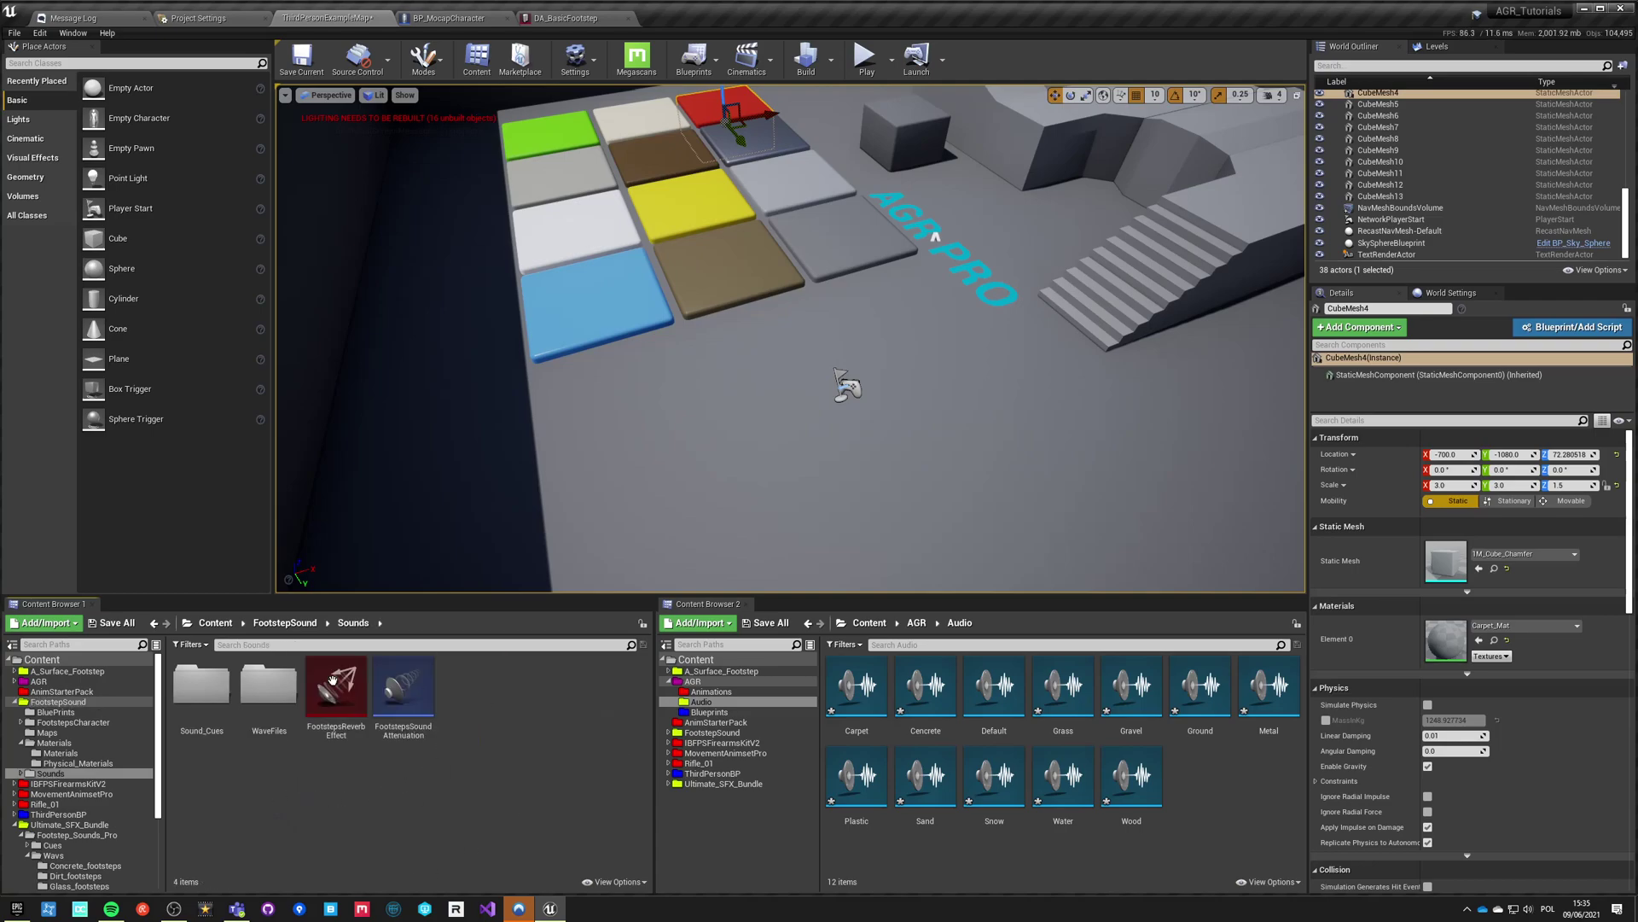
double_click(188, 690)
double_click(191, 688)
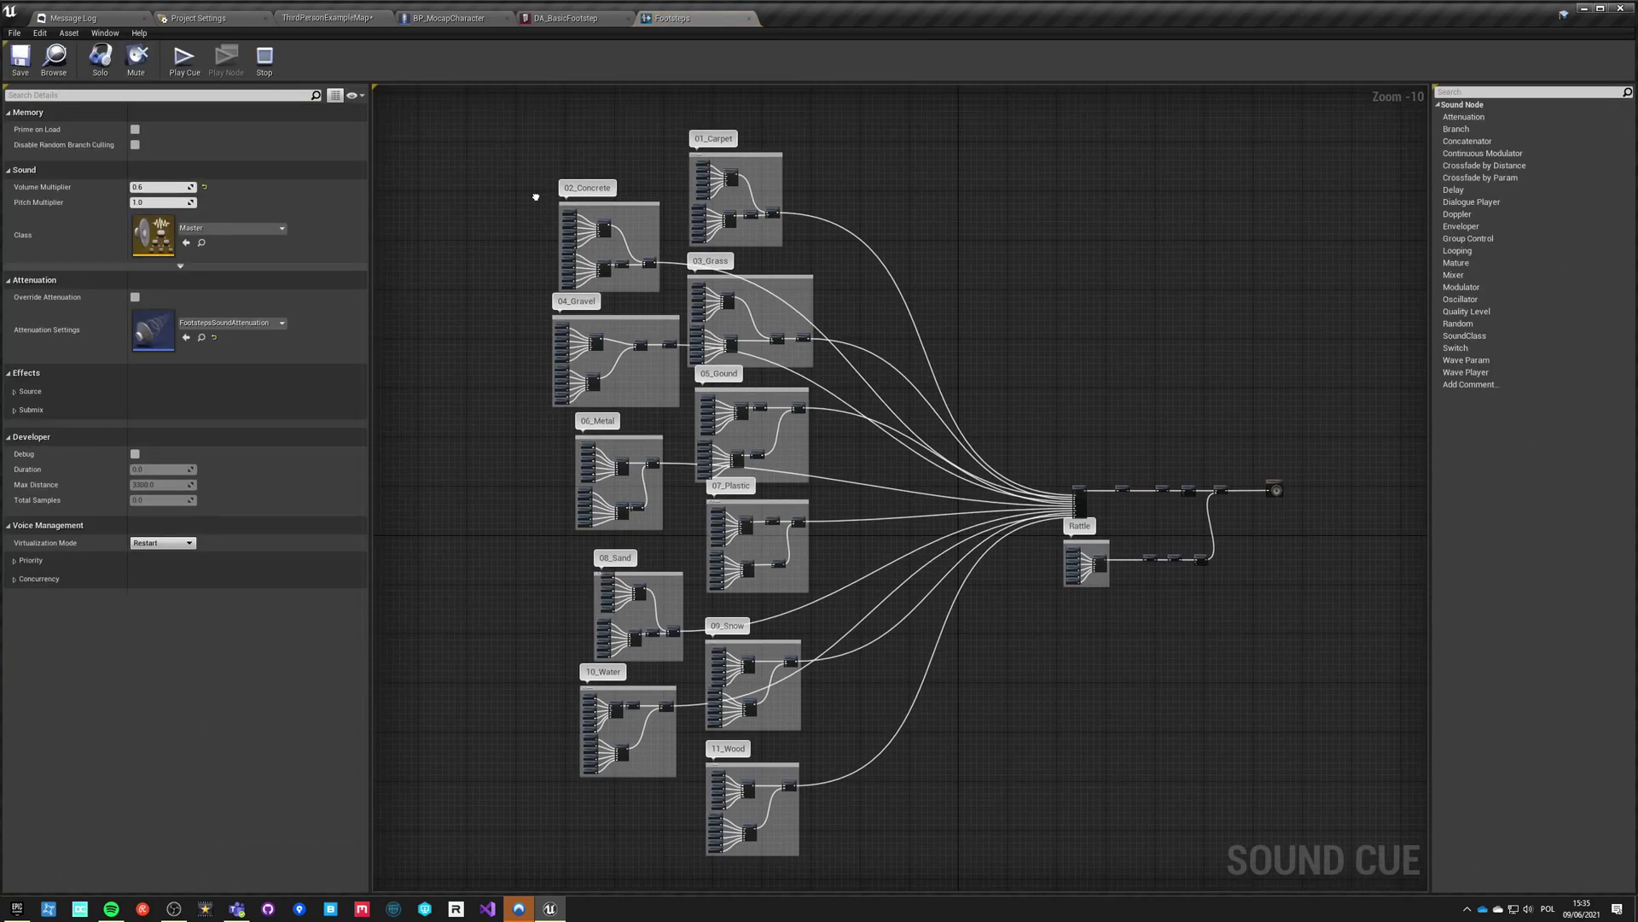
Step: Copy the wave players carpet_1 to carpet_6 and their Random node from the 01_Carpet group
scroll(538, 190, "up", 7)
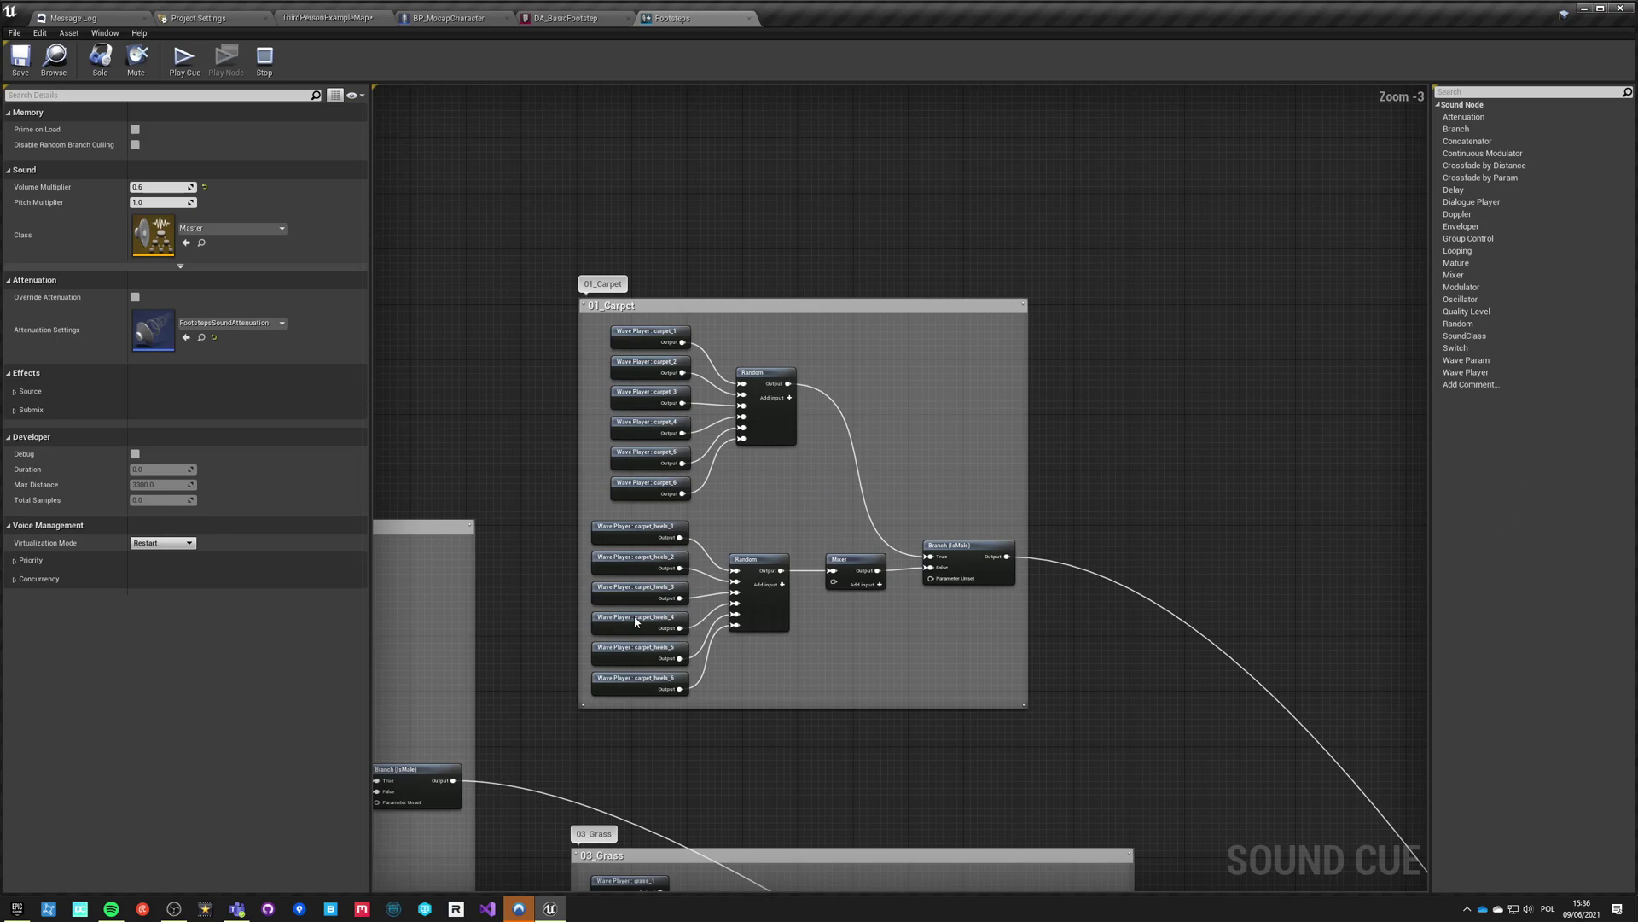
right_click_drag(1211, 463, 1203, 391)
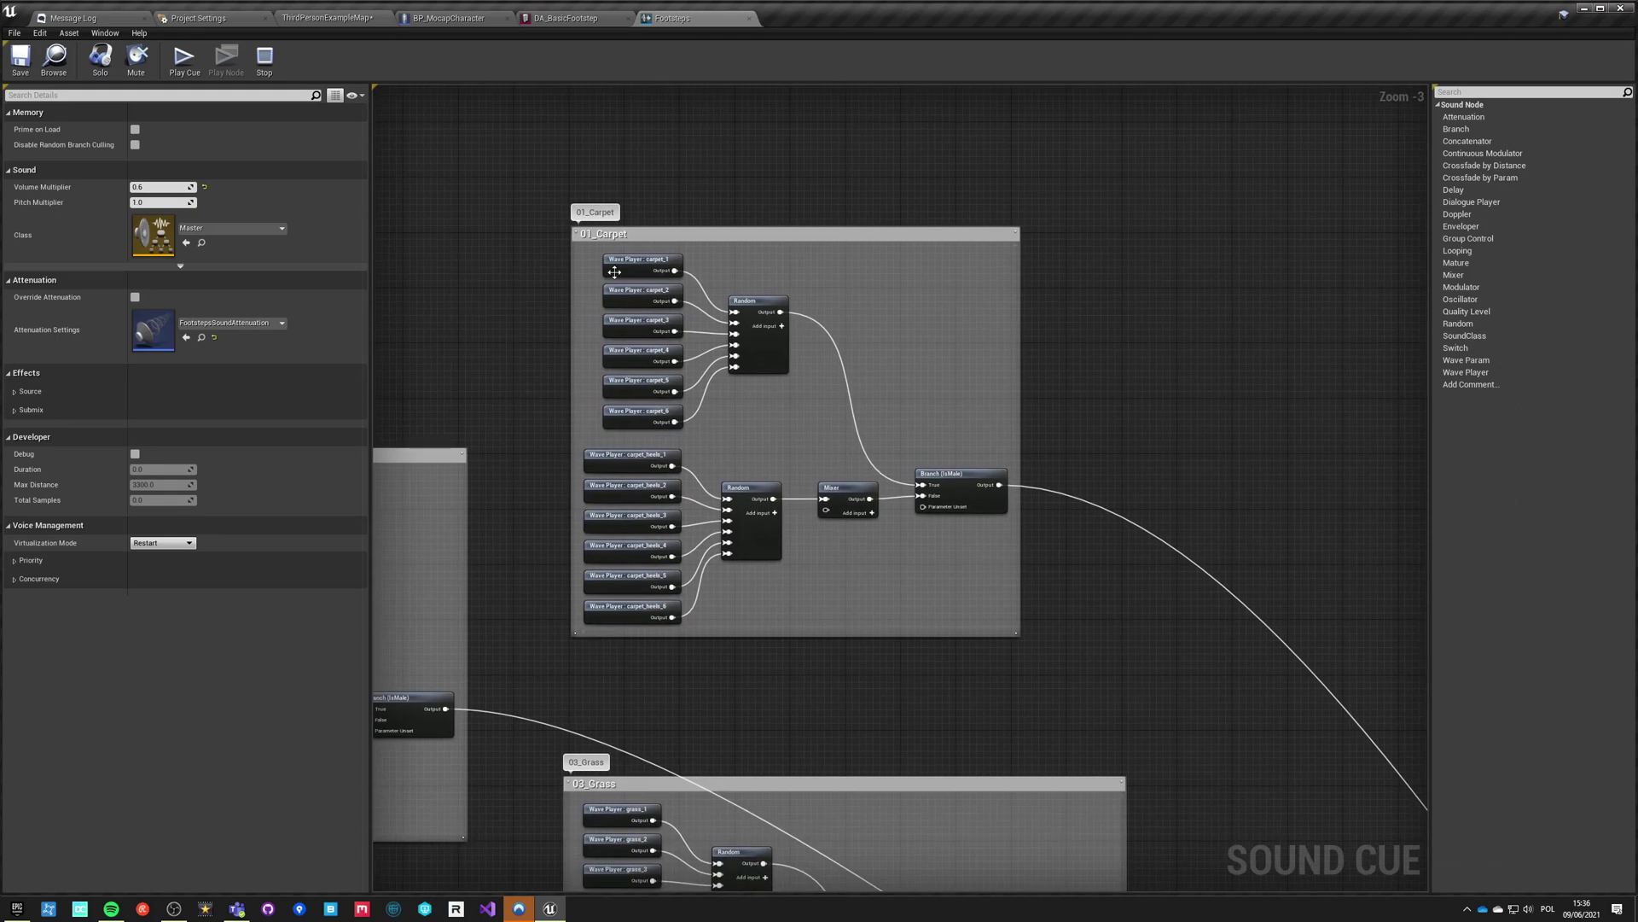
left_click_drag(611, 273, 791, 428)
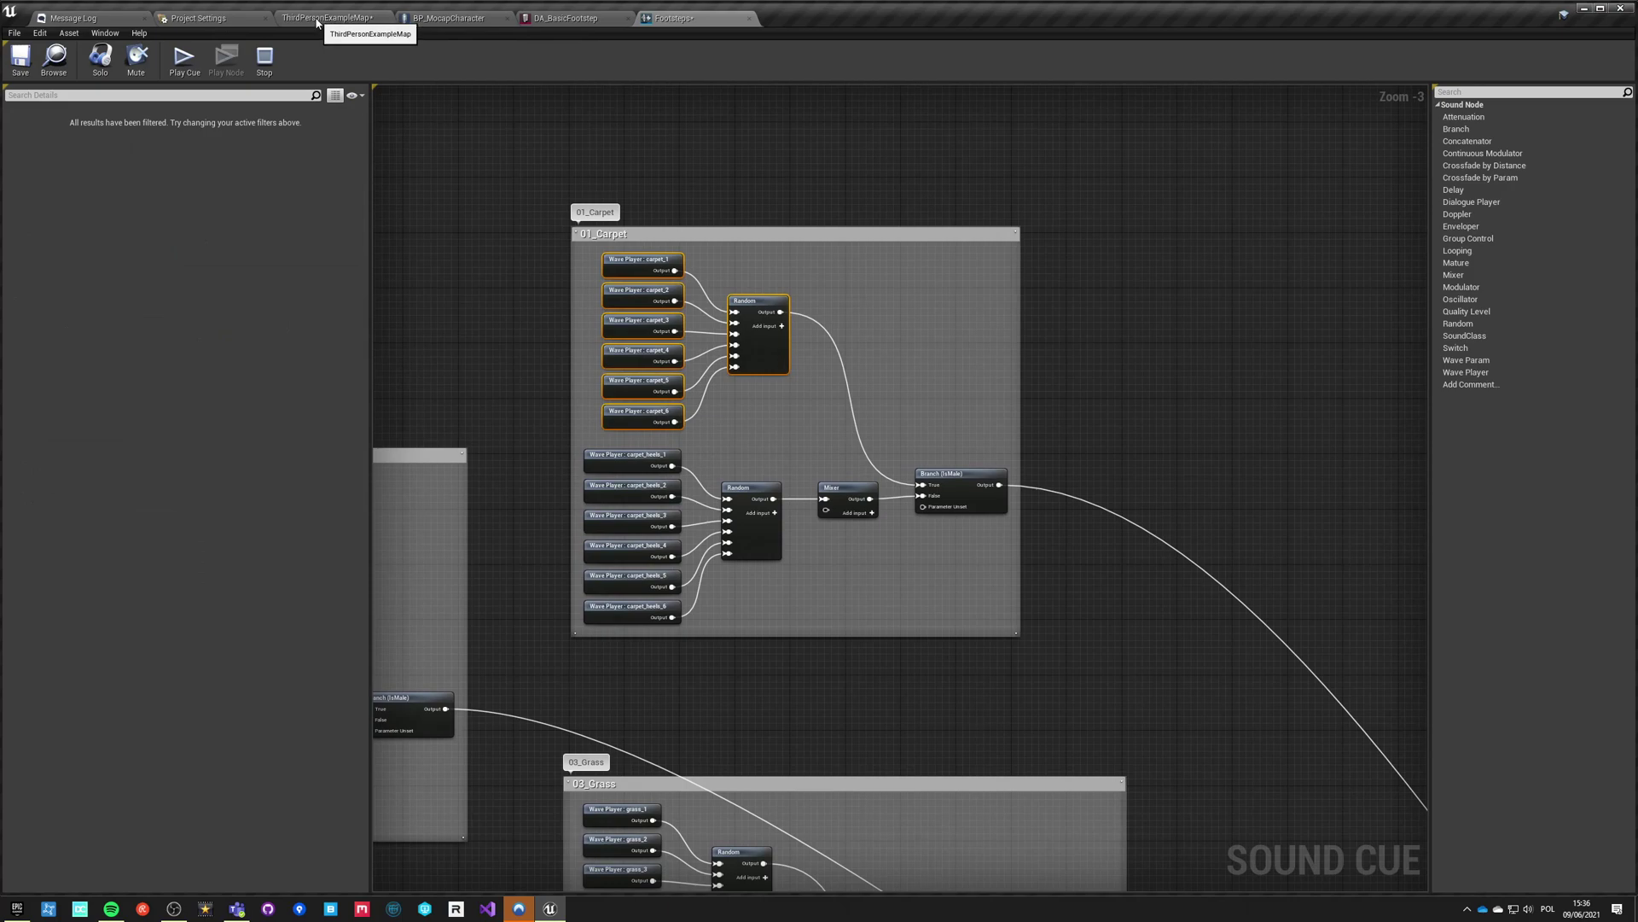
Step: In the Carpet sound cue, replace the concrete wave players and Random node with the copied carpet nodes and connect them to the Modulator
left_click(316, 23)
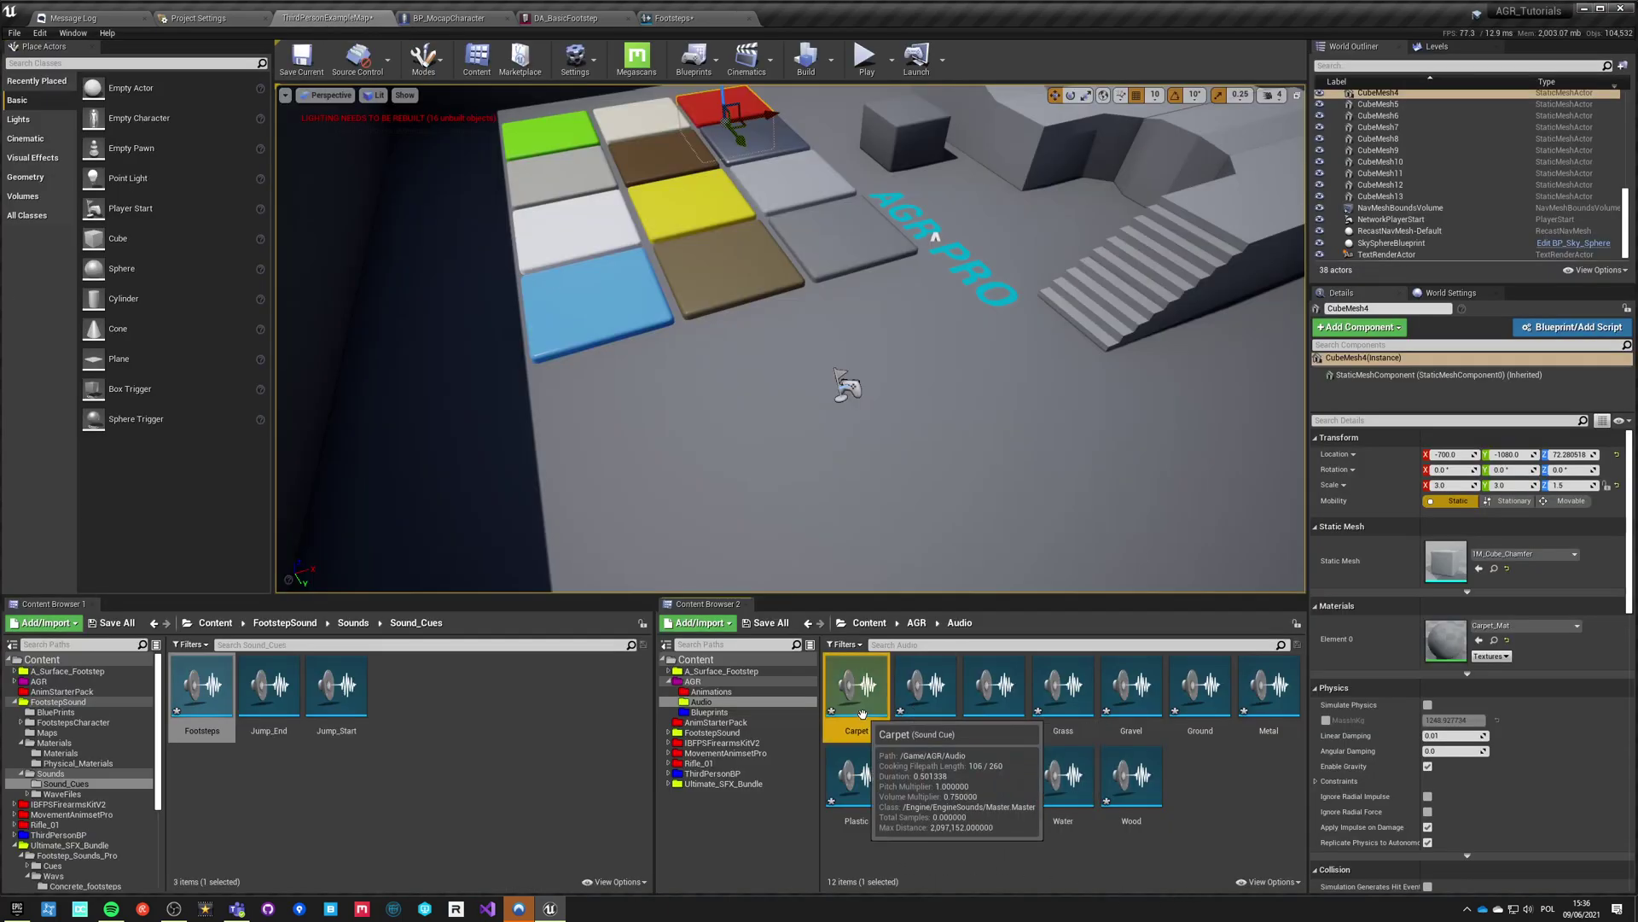
double_click(860, 711)
left_click_drag(548, 213, 929, 698)
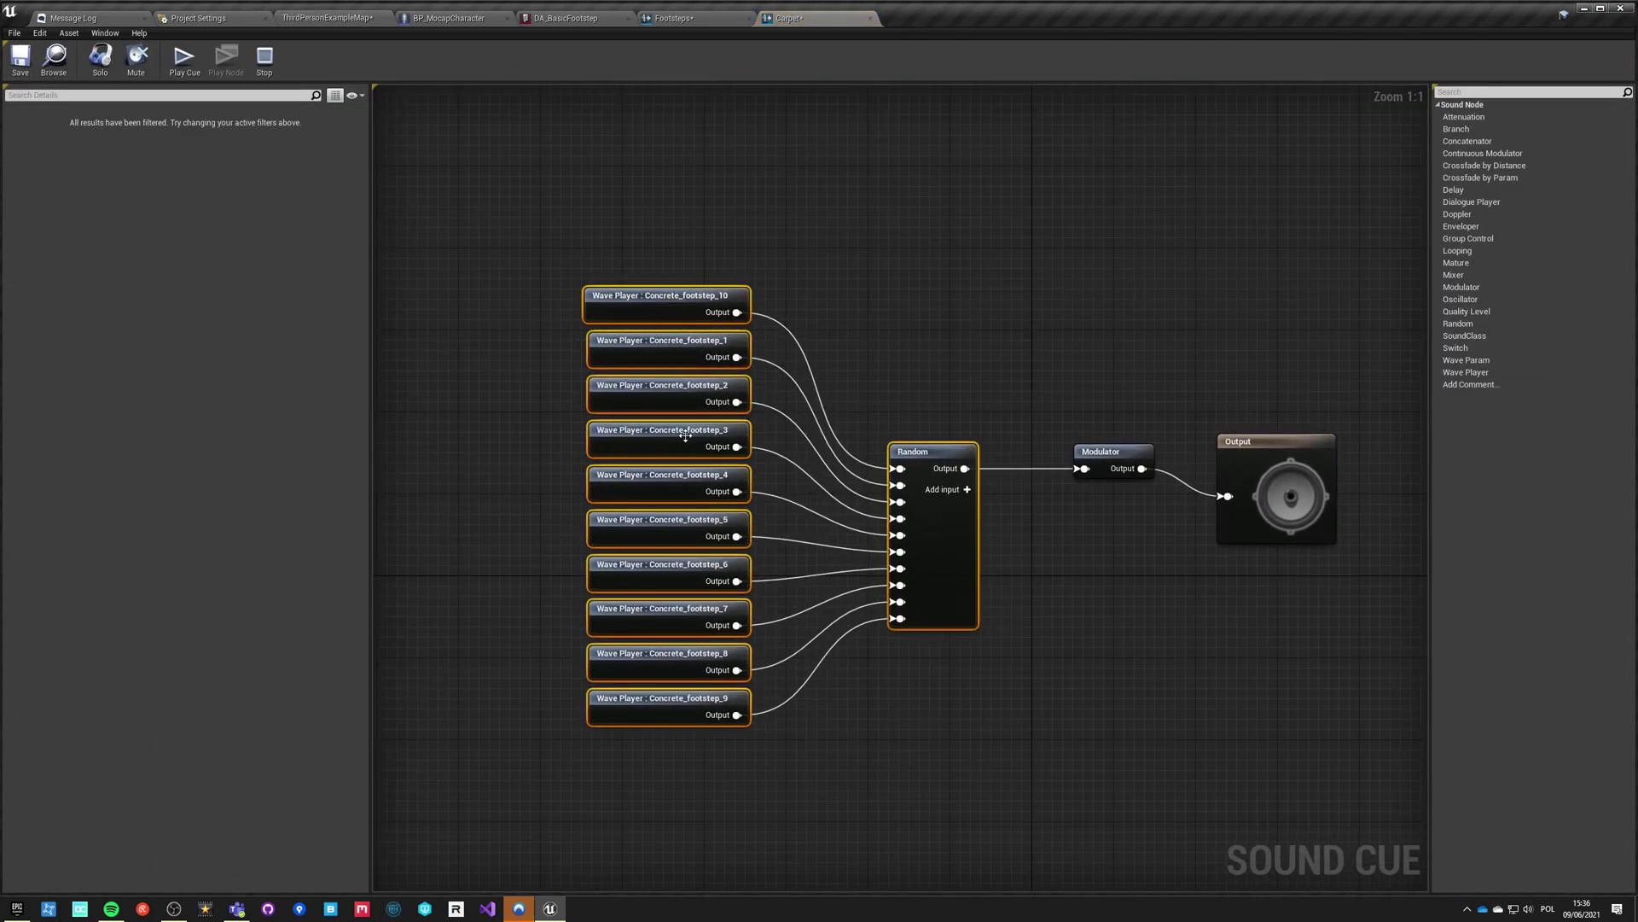
key("Delete")
key("ctrl+v")
left_click_drag(945, 455, 1085, 469)
left_click(991, 642)
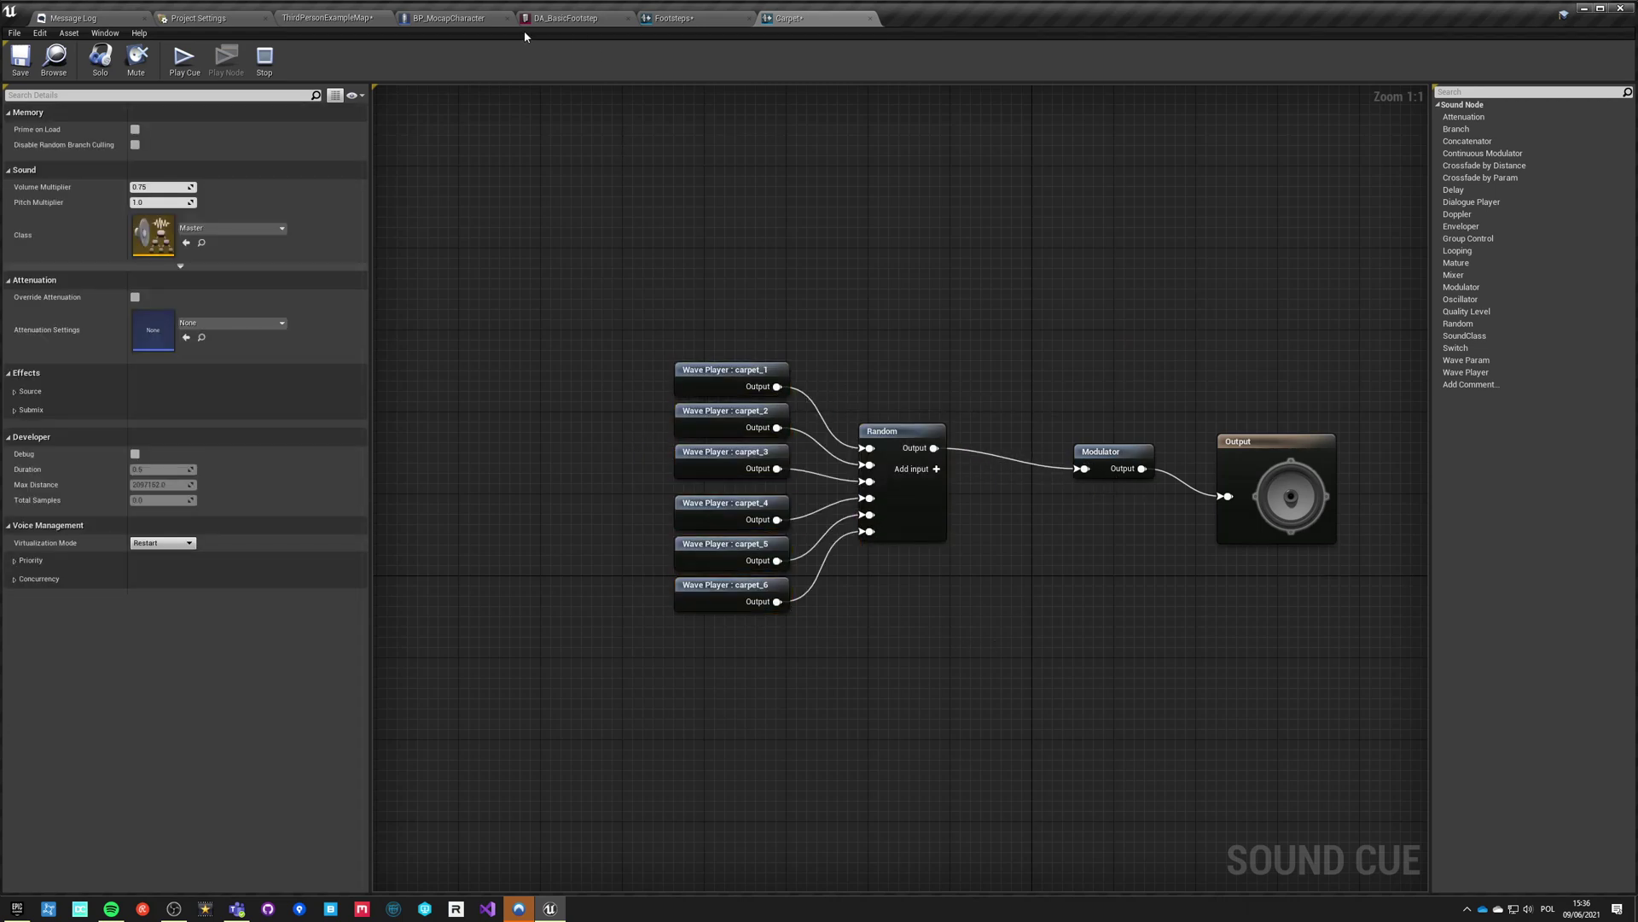
Step: Look over the 02_Concrete and neighbouring surface groups in the Footsteps cue, and return to the Carpet cue
left_click(682, 18)
scroll(692, 341, "down", 2)
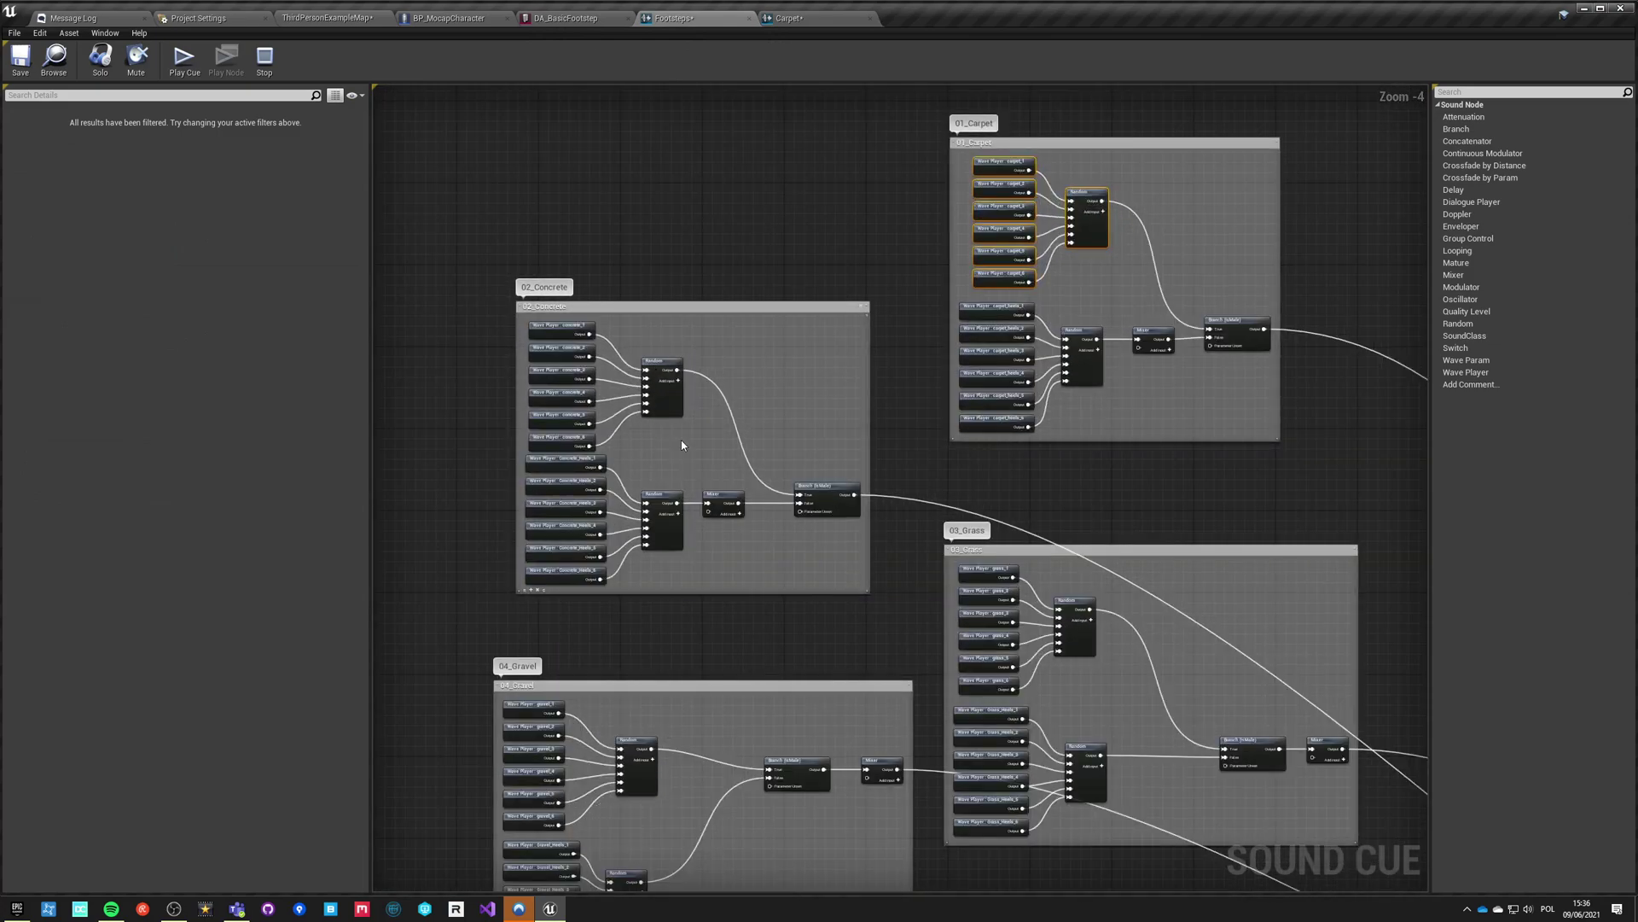
left_click(799, 17)
Step: In DA_BasicFootstep, set the existing Sounds entry to the Carpet surface and assign the Carpet sound cue
left_click(566, 18)
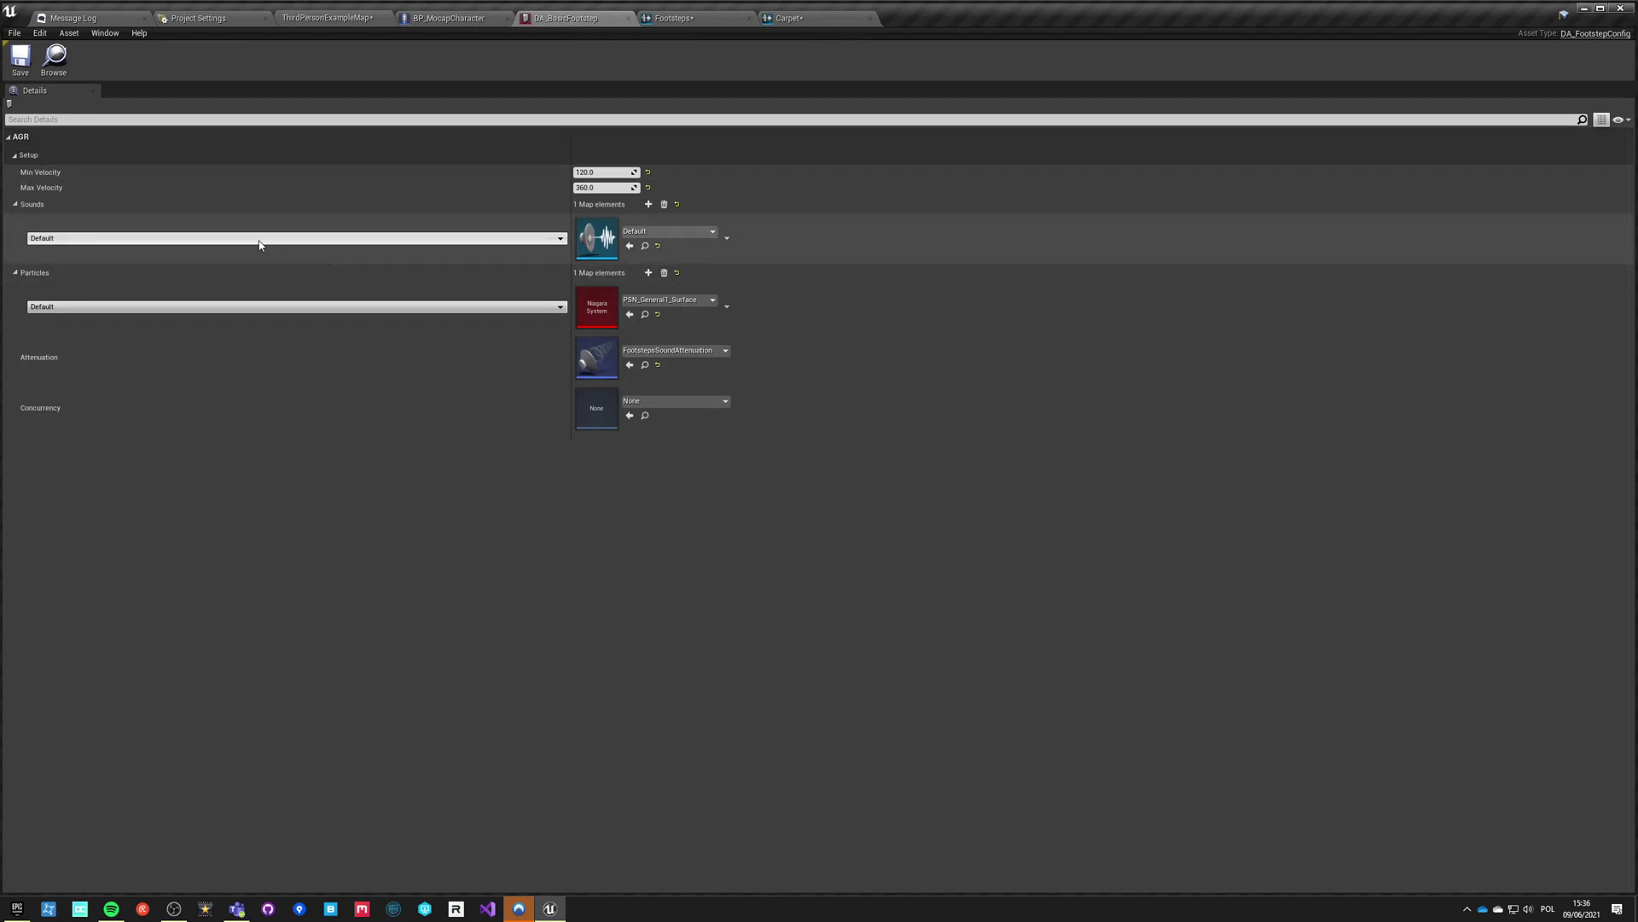
left_click(341, 240)
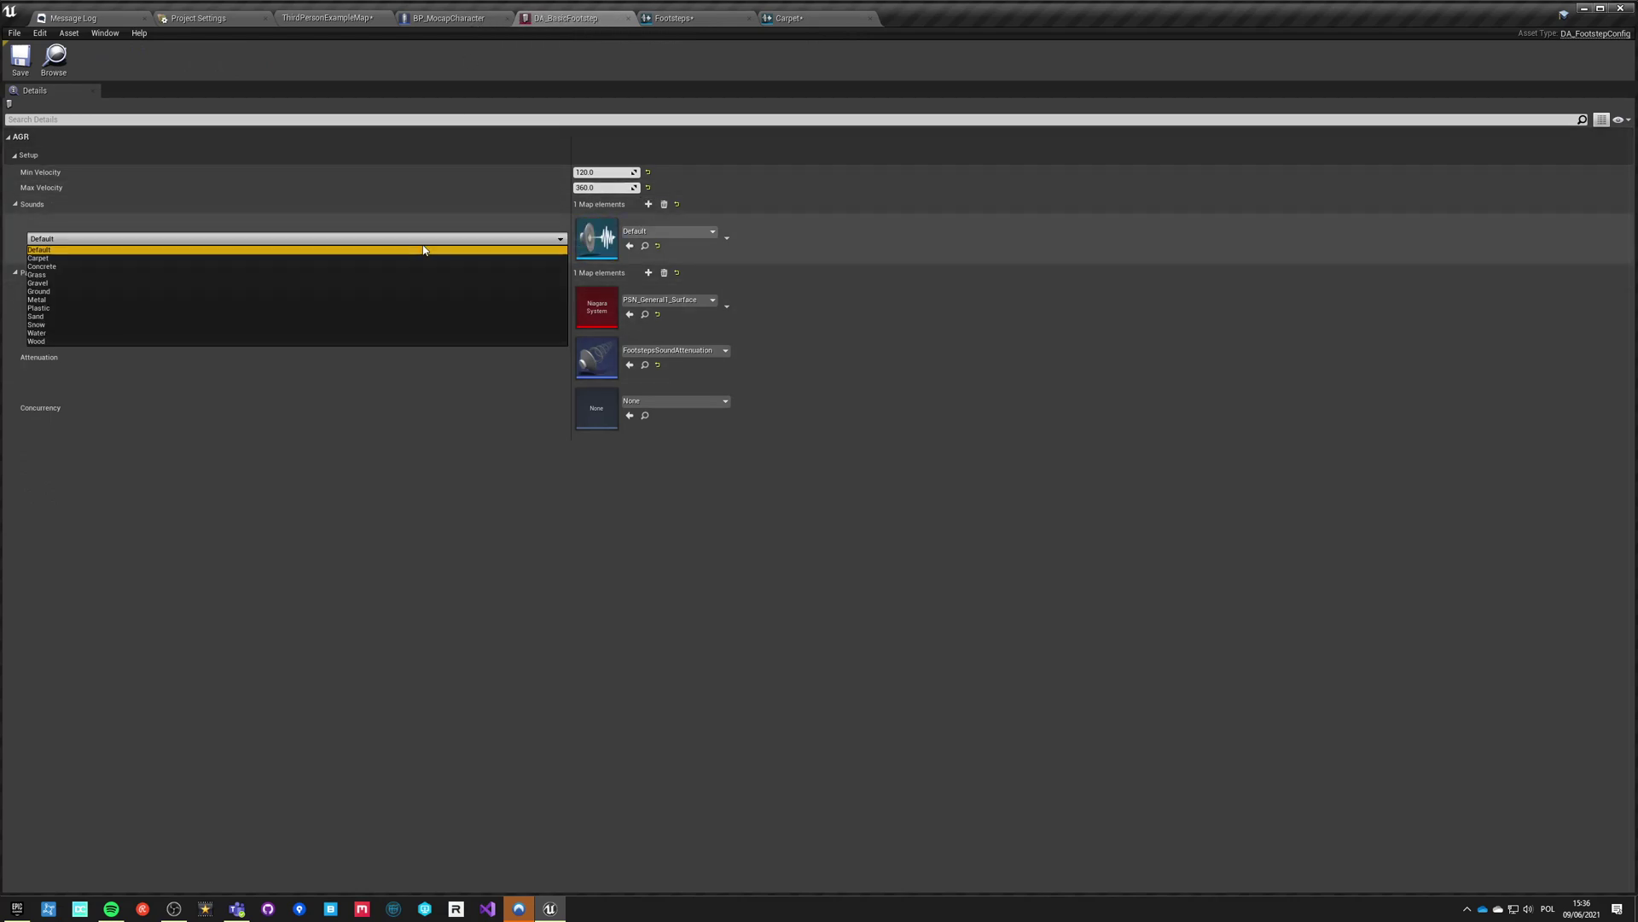
left_click(48, 260)
left_click(645, 232)
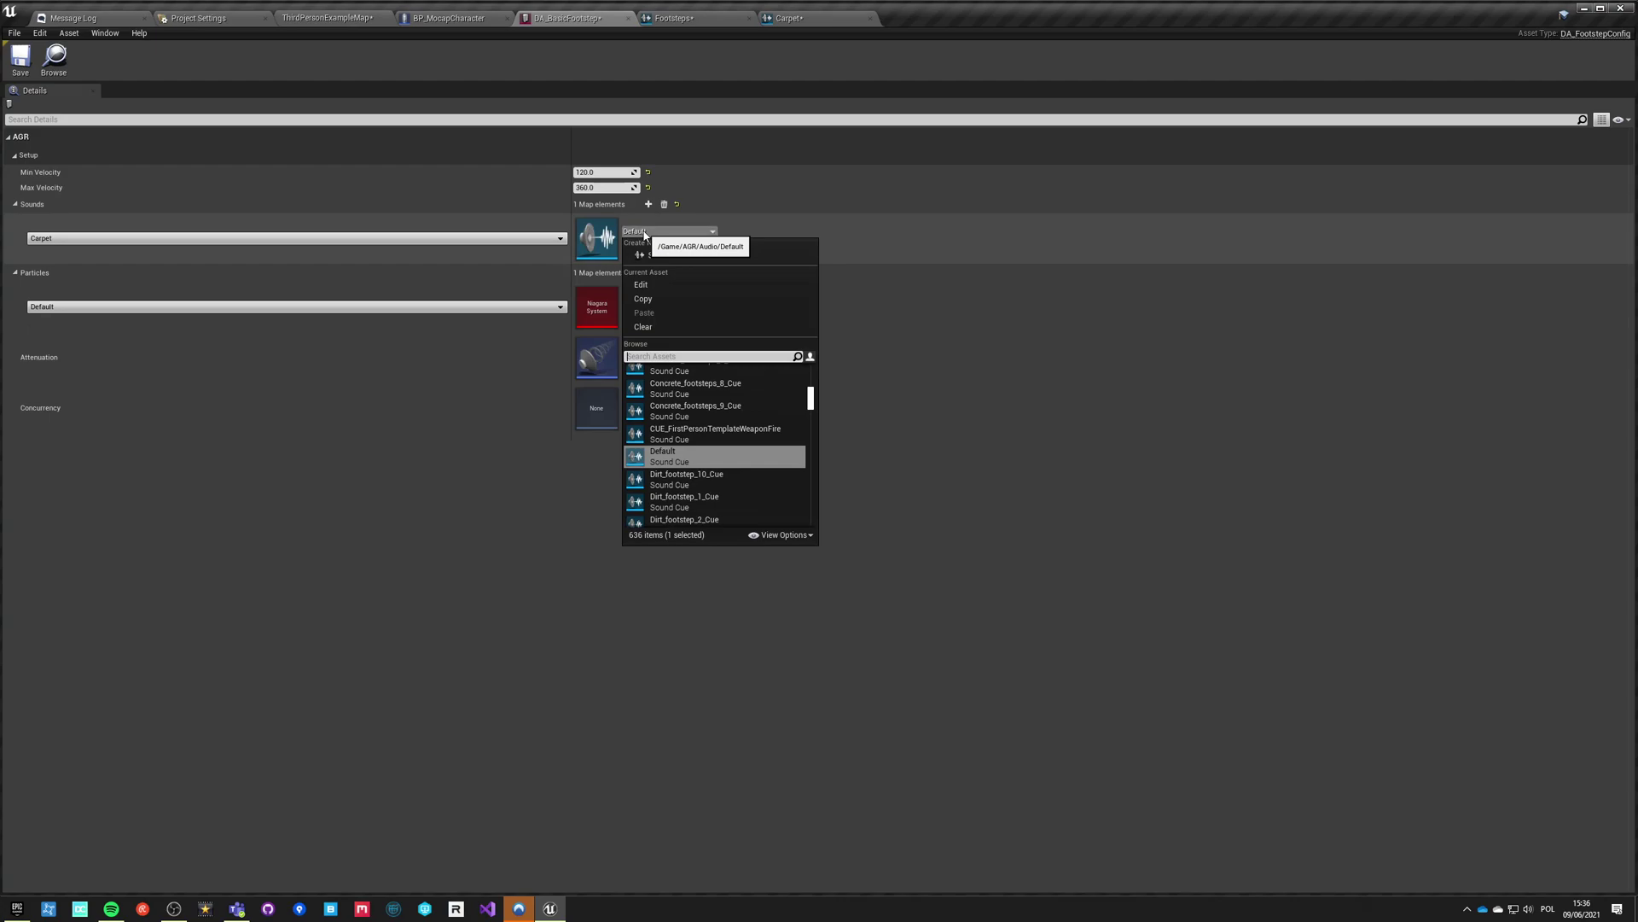
type("carpet")
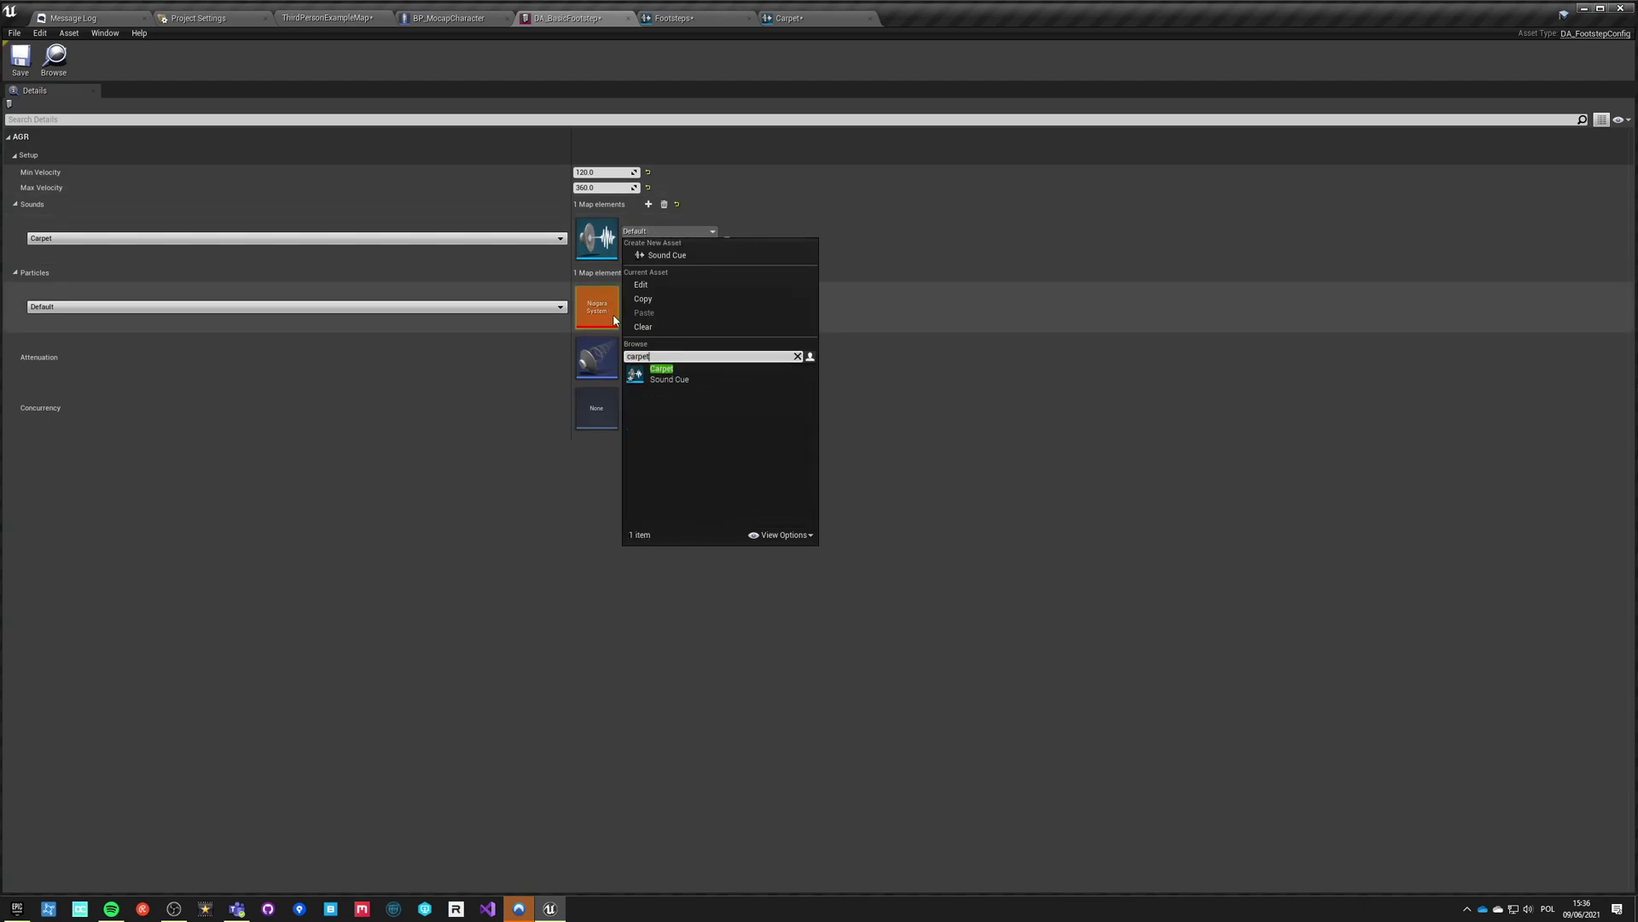
left_click(673, 376)
Step: Add a second entry to the Sounds map and set its surface to Concrete
left_click(649, 204)
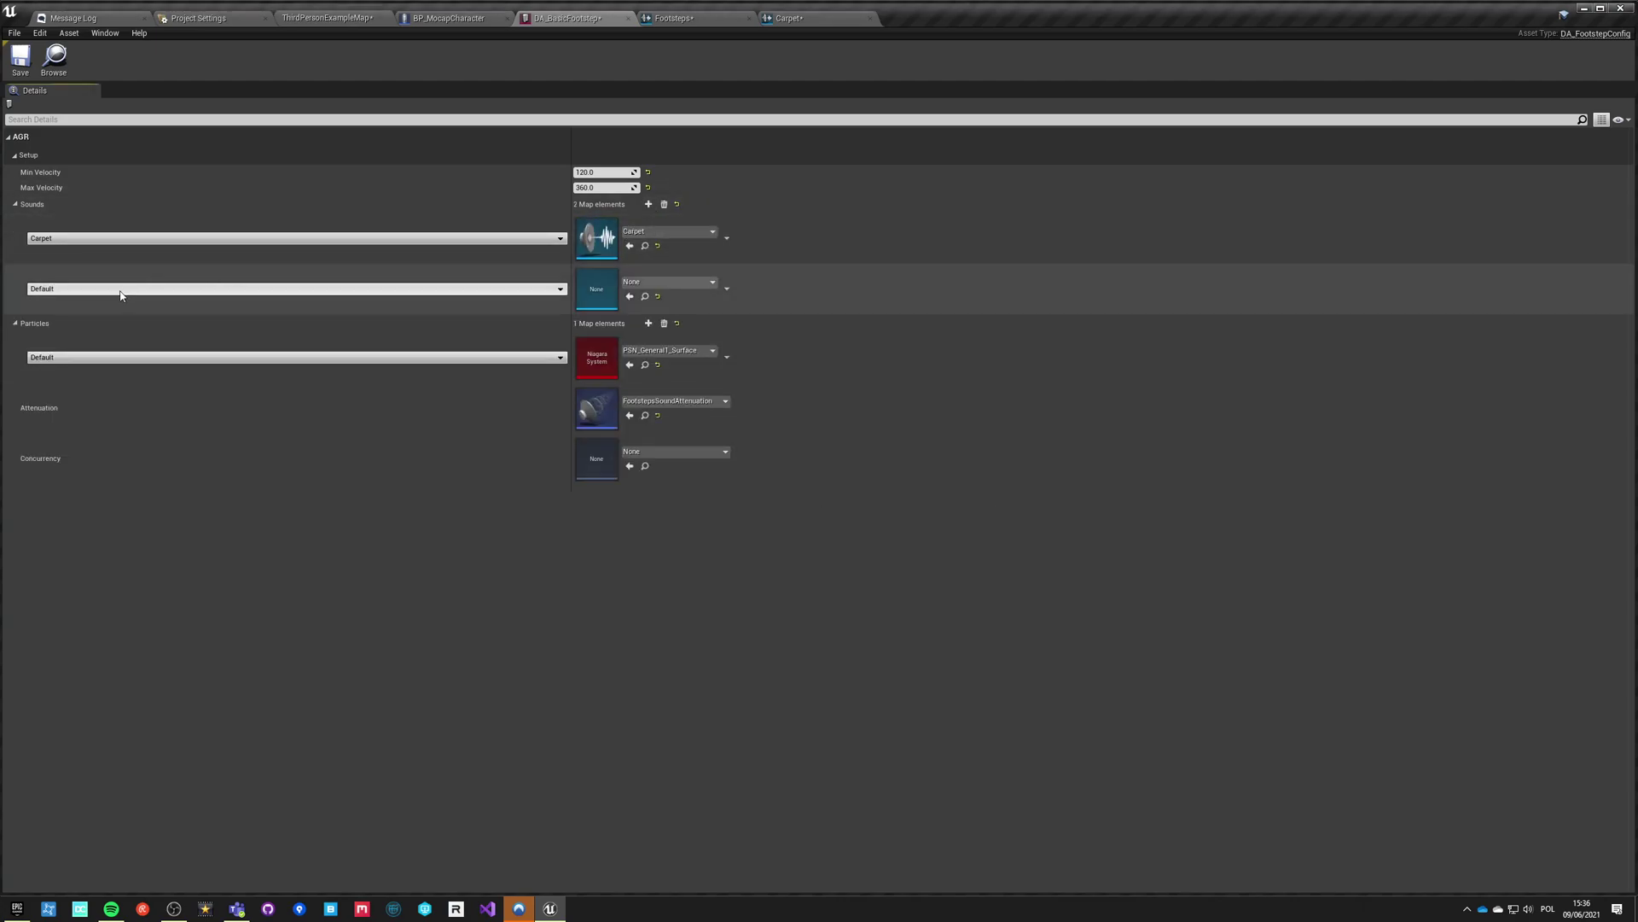
left_click(120, 288)
left_click(79, 317)
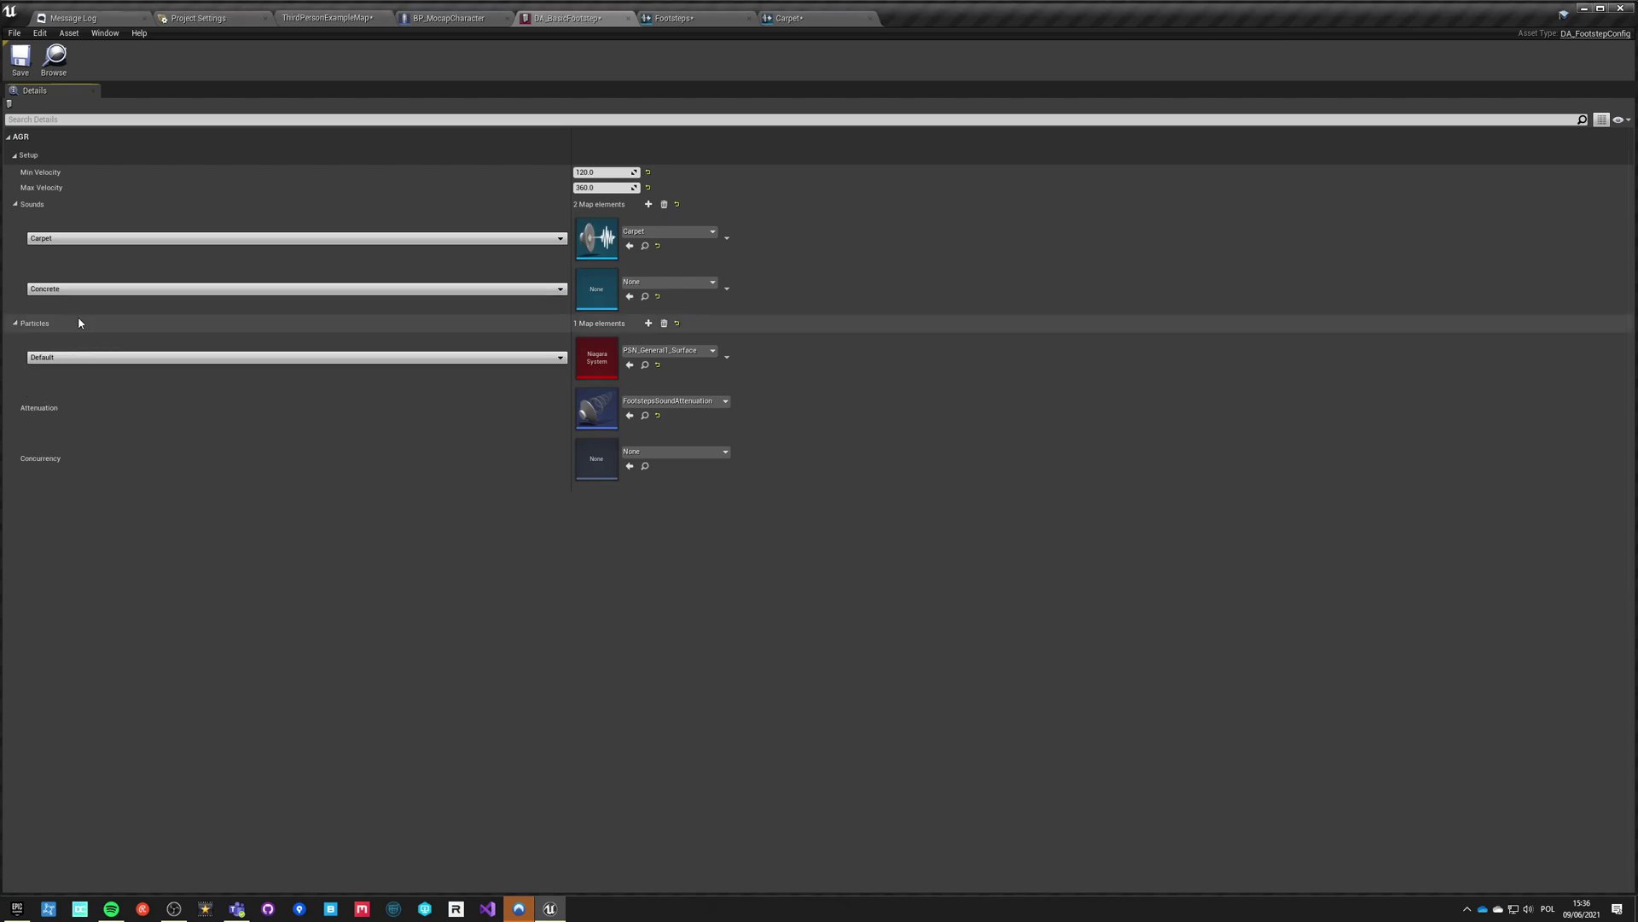
left_click(640, 284)
type("cponc")
key("BackSpace")
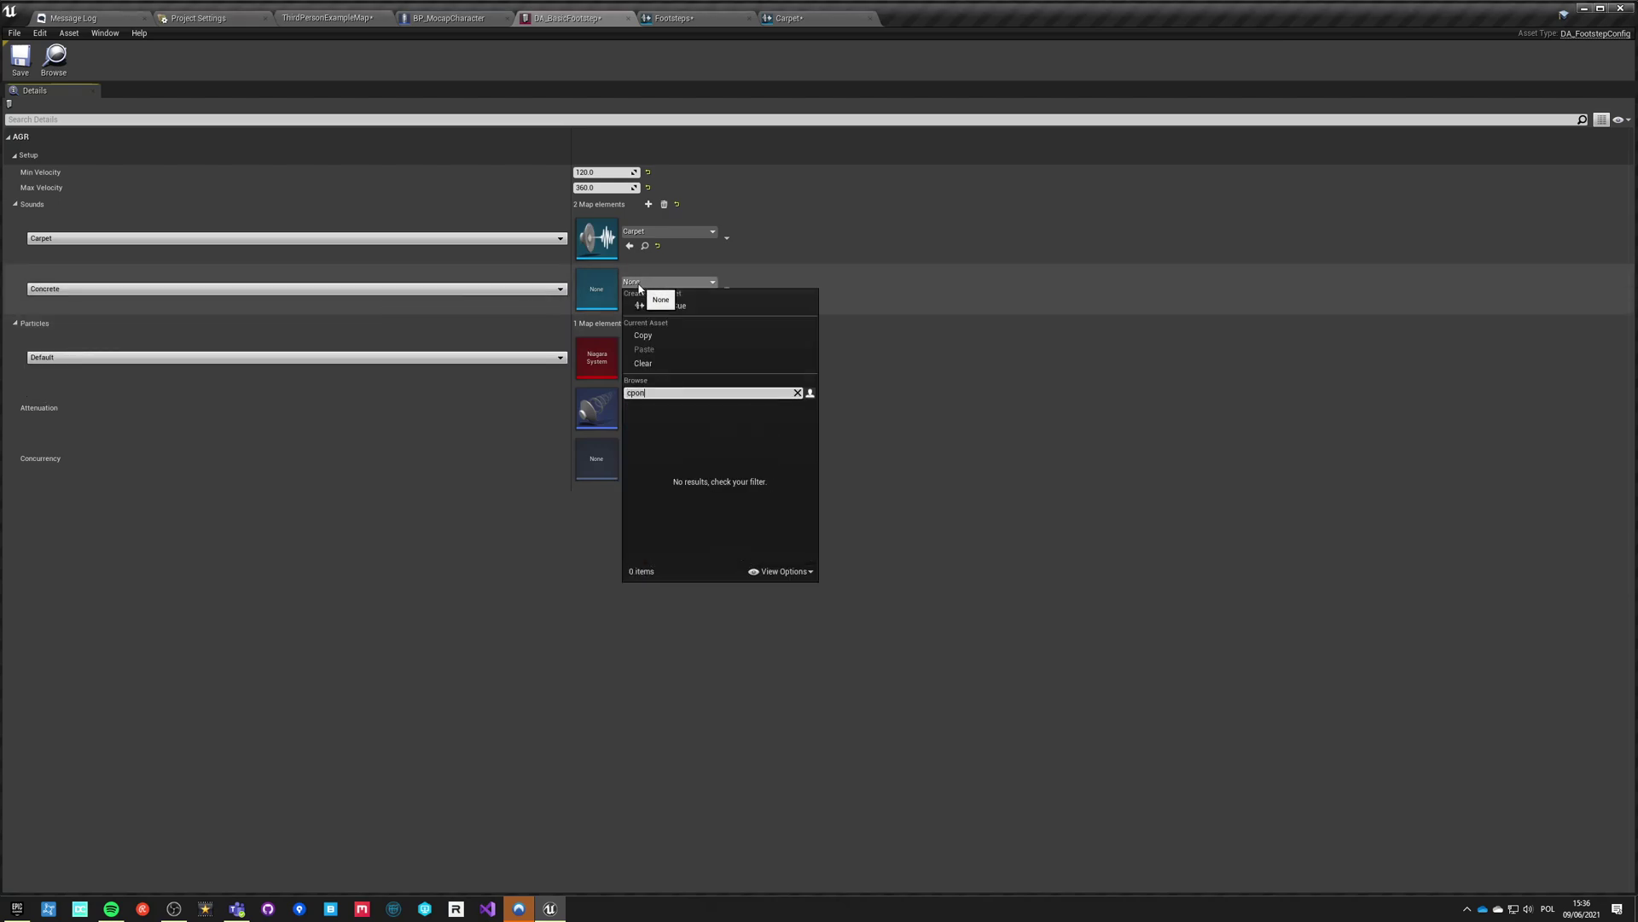
type("crete")
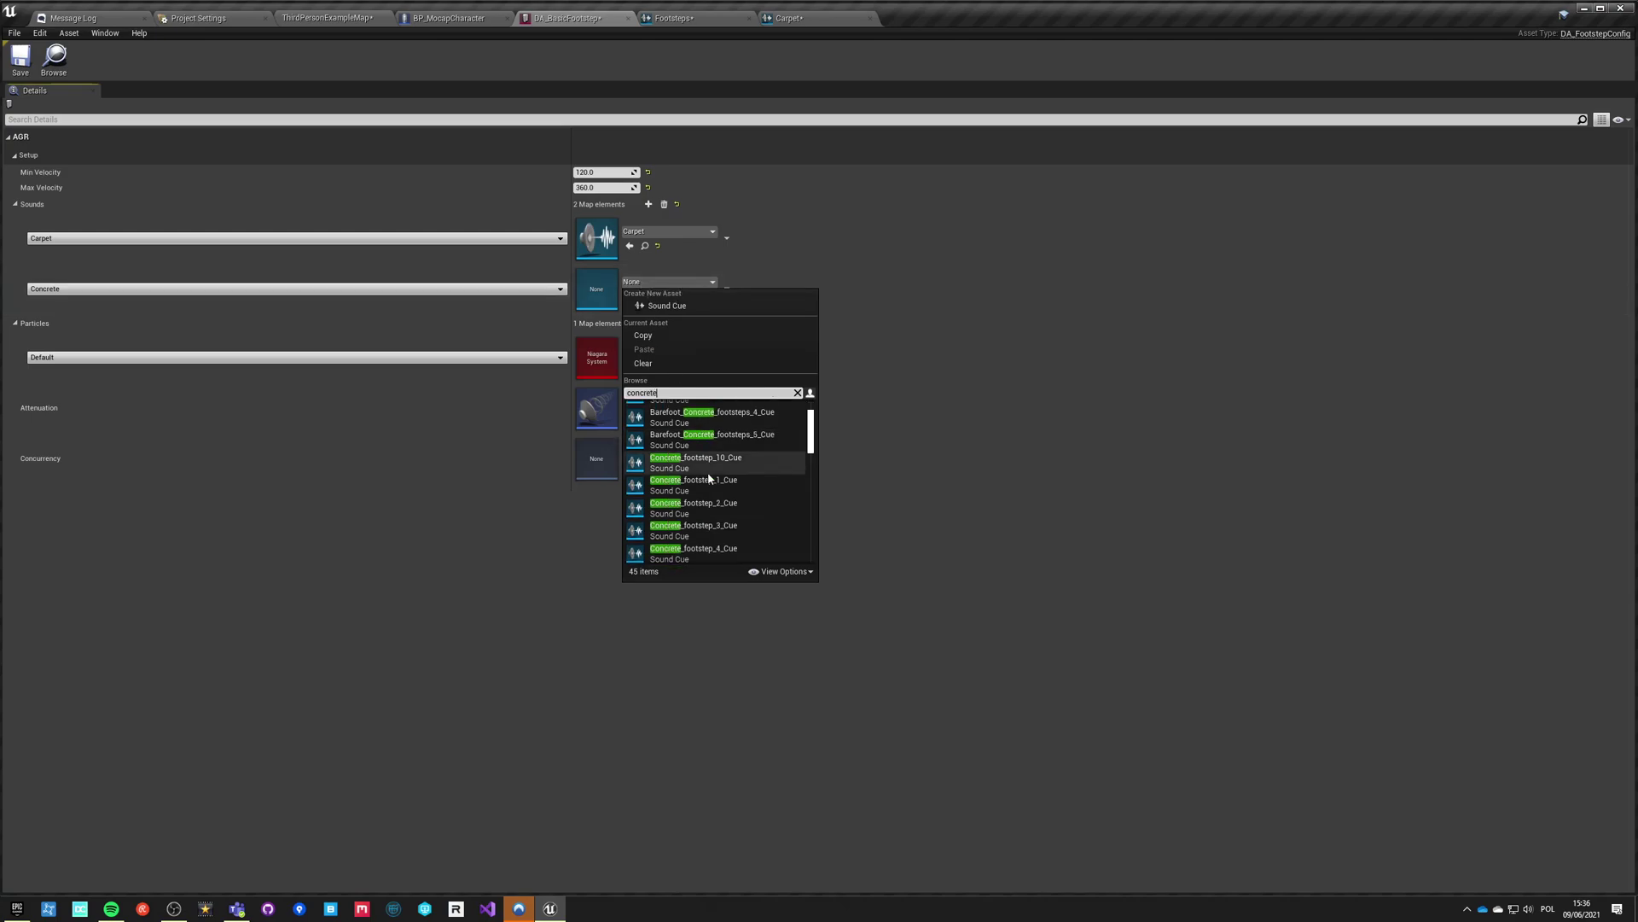
scroll(706, 472, "down", 6)
scroll(702, 471, "up", 5)
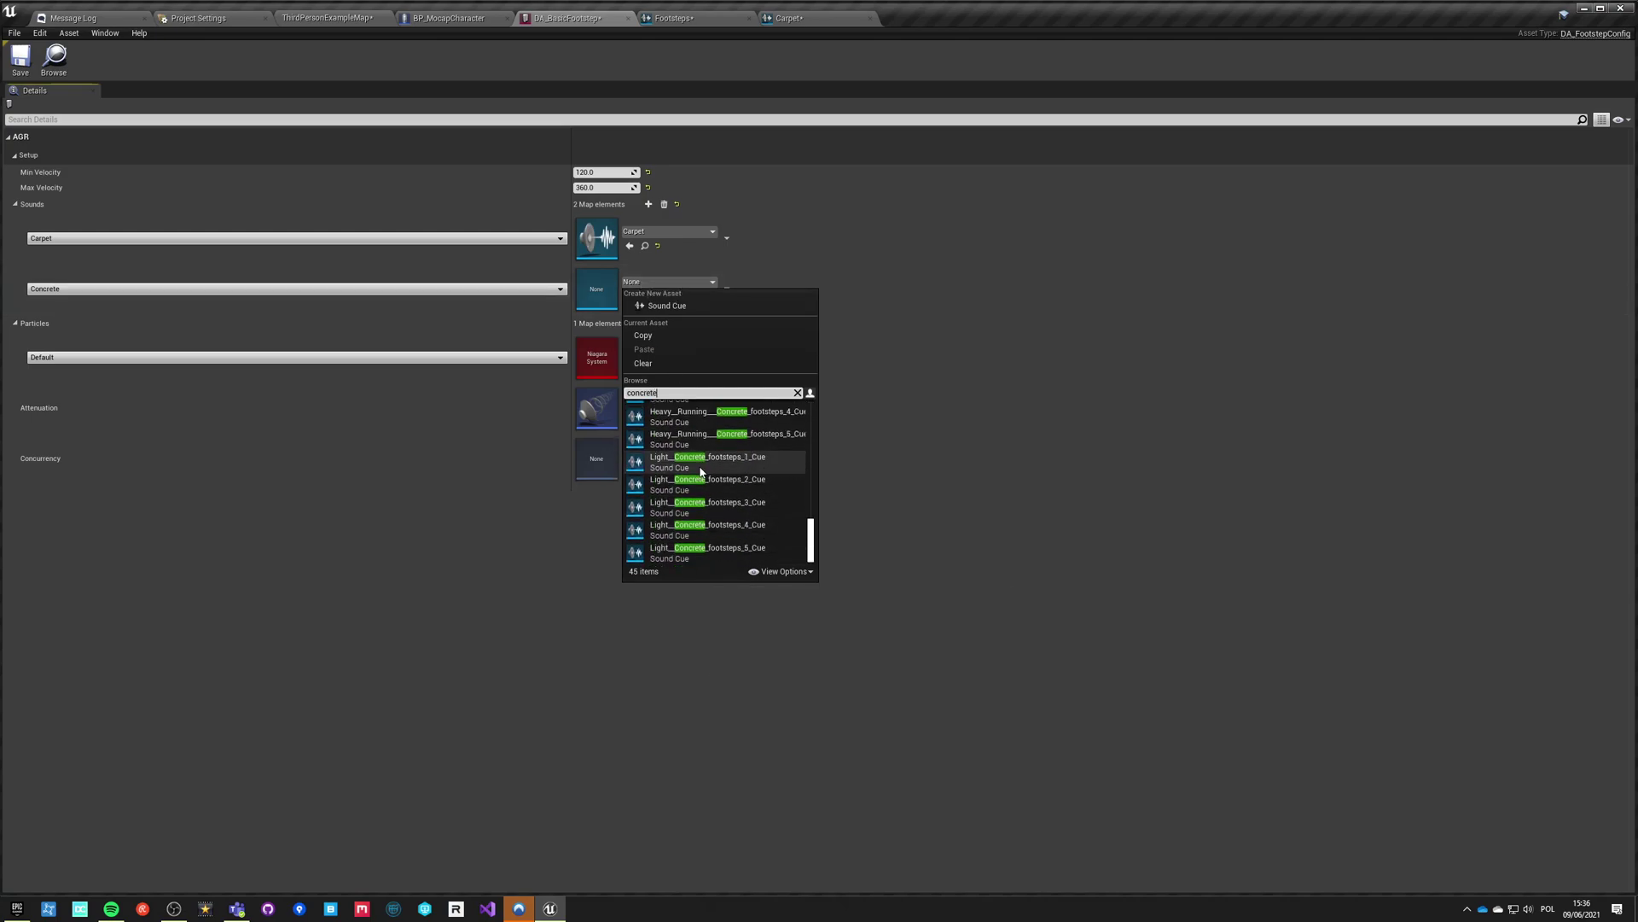
scroll(672, 558, "up", 5)
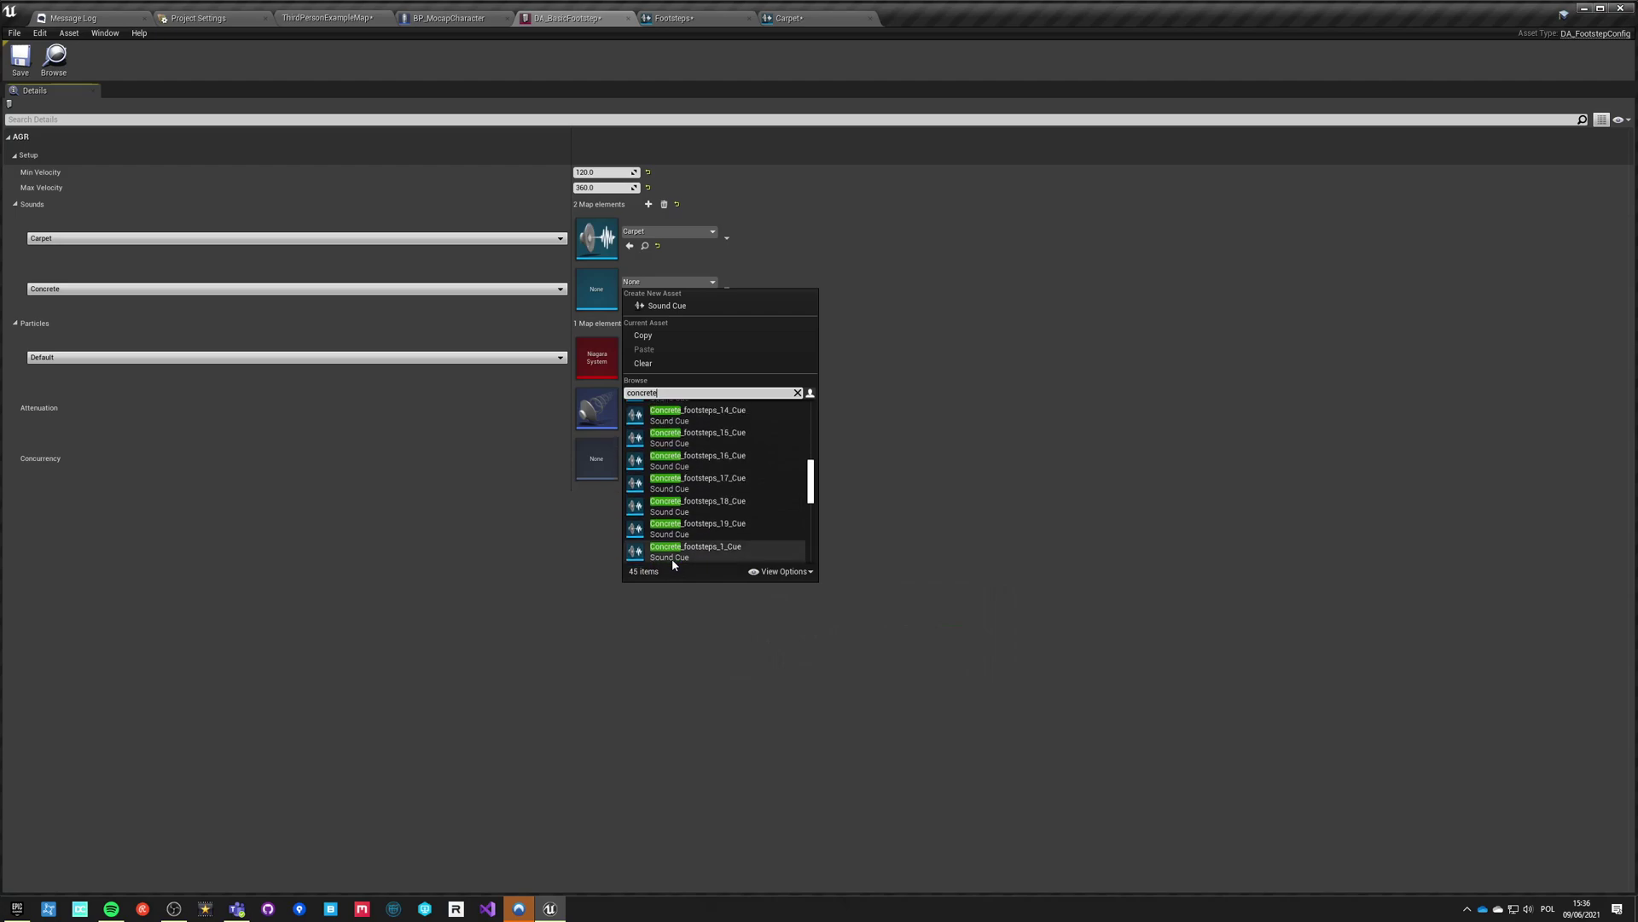
left_click(166, 3)
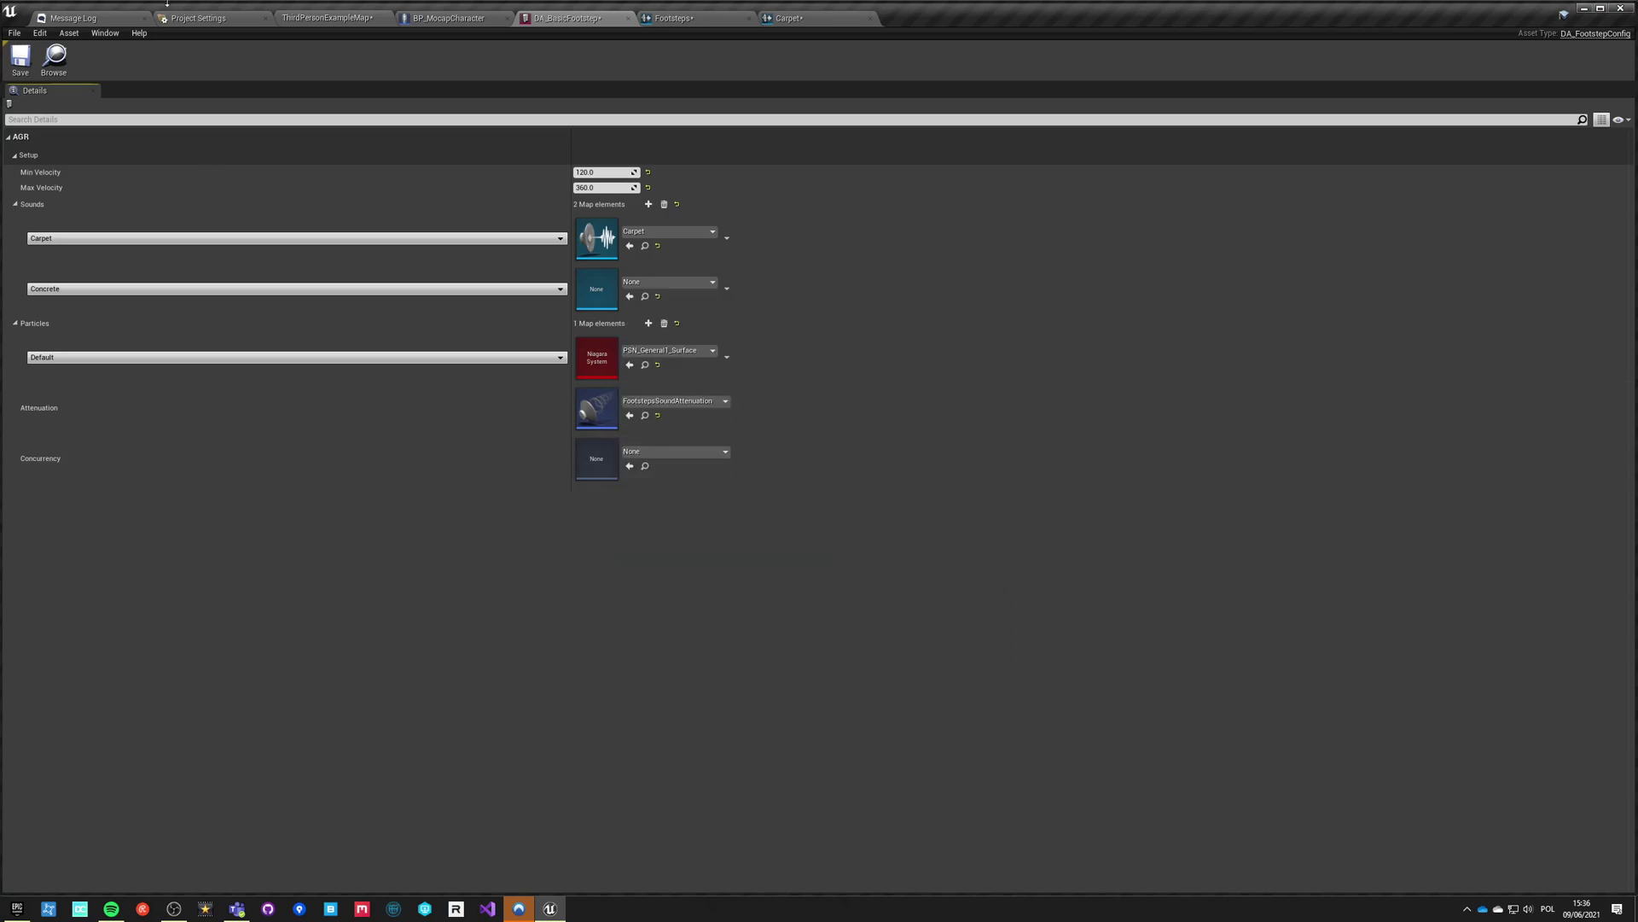
Step: In the Concrete sound cue, replace the wave players and Random node with the copied concrete nodes and connect Random to the Modulator
left_click(325, 17)
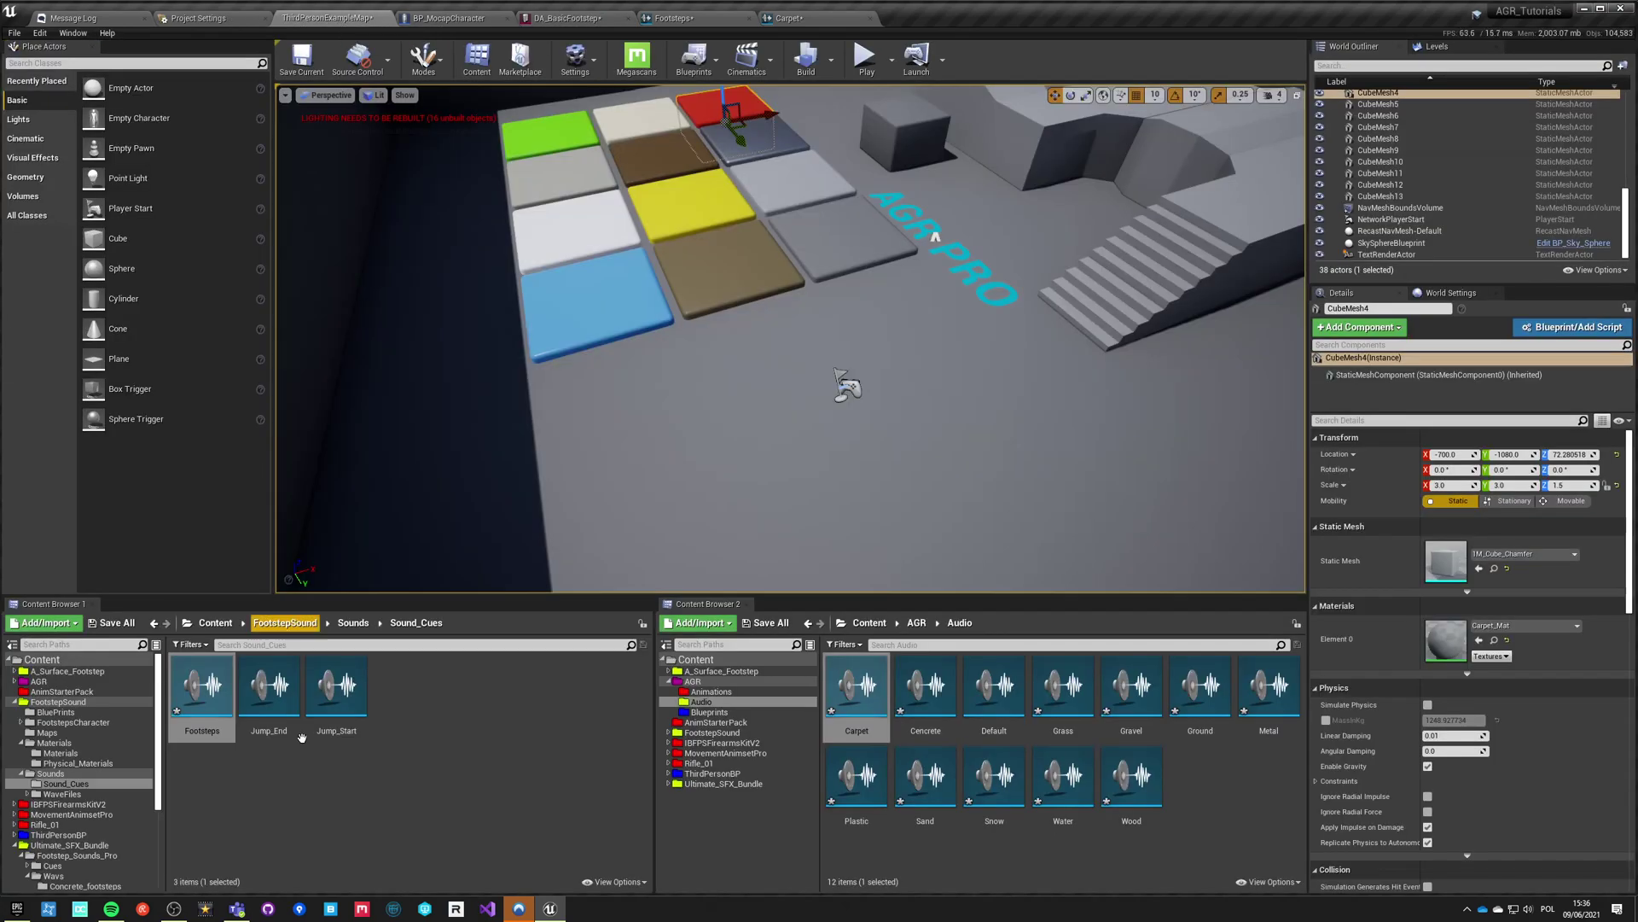
double_click(926, 689)
left_click_drag(535, 205, 939, 779)
key("Delete")
key("ctrl+z")
left_click_drag(955, 427, 1087, 489)
left_click(1085, 503)
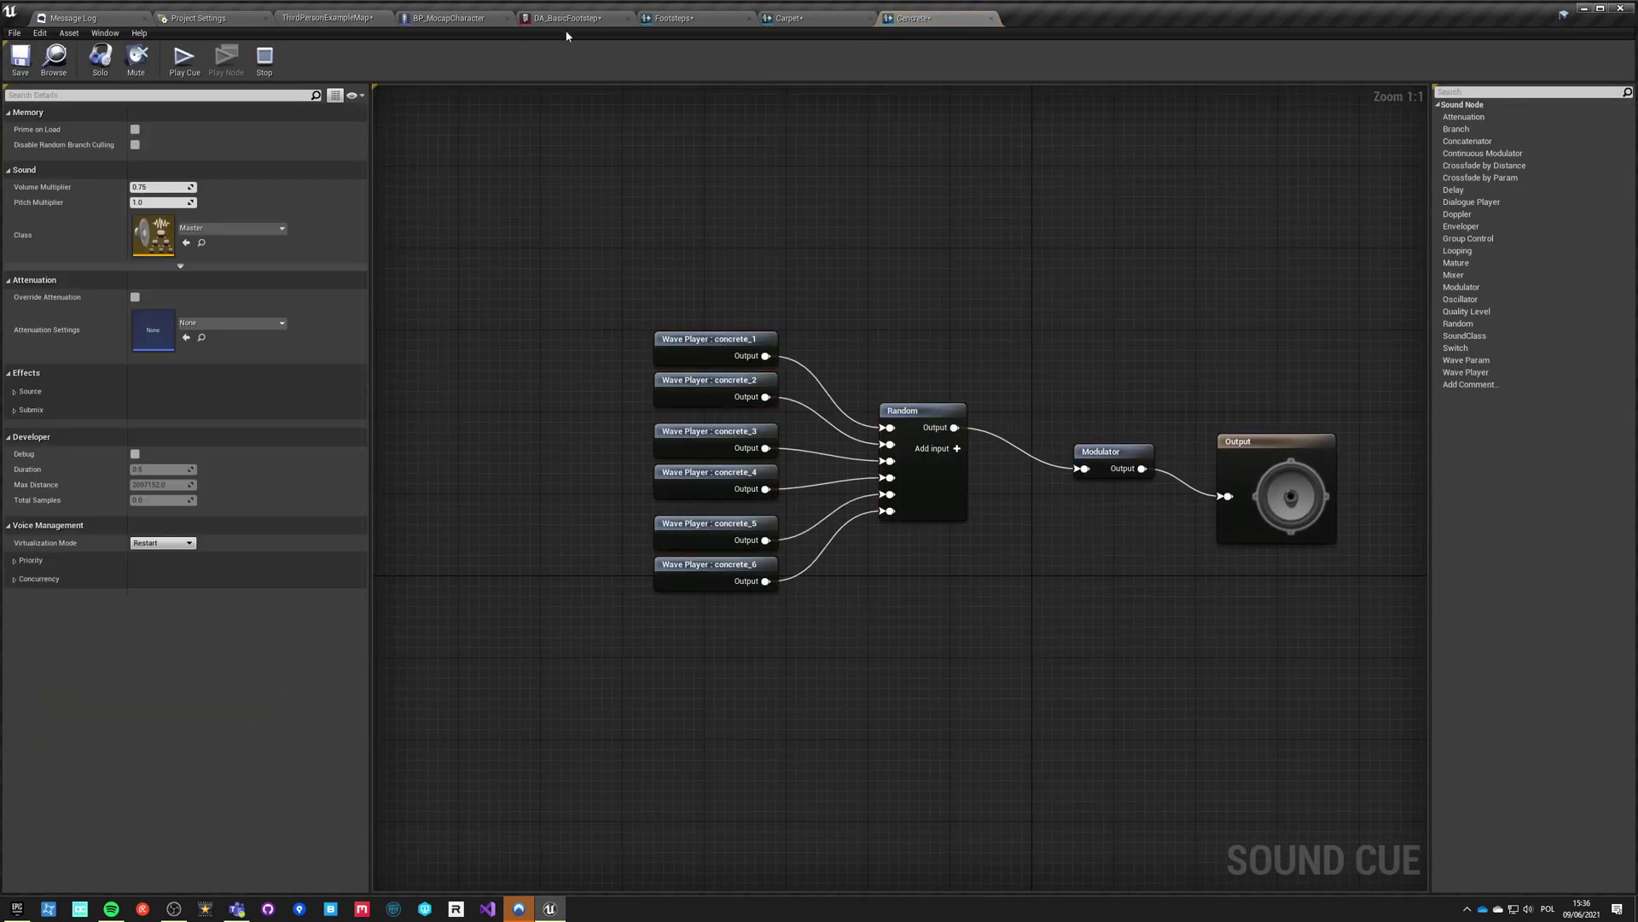
Step: In DA_BasicFootstep, assign the Concrete sound cue to the Concrete entry and add a third entry to the Sounds map
left_click(325, 18)
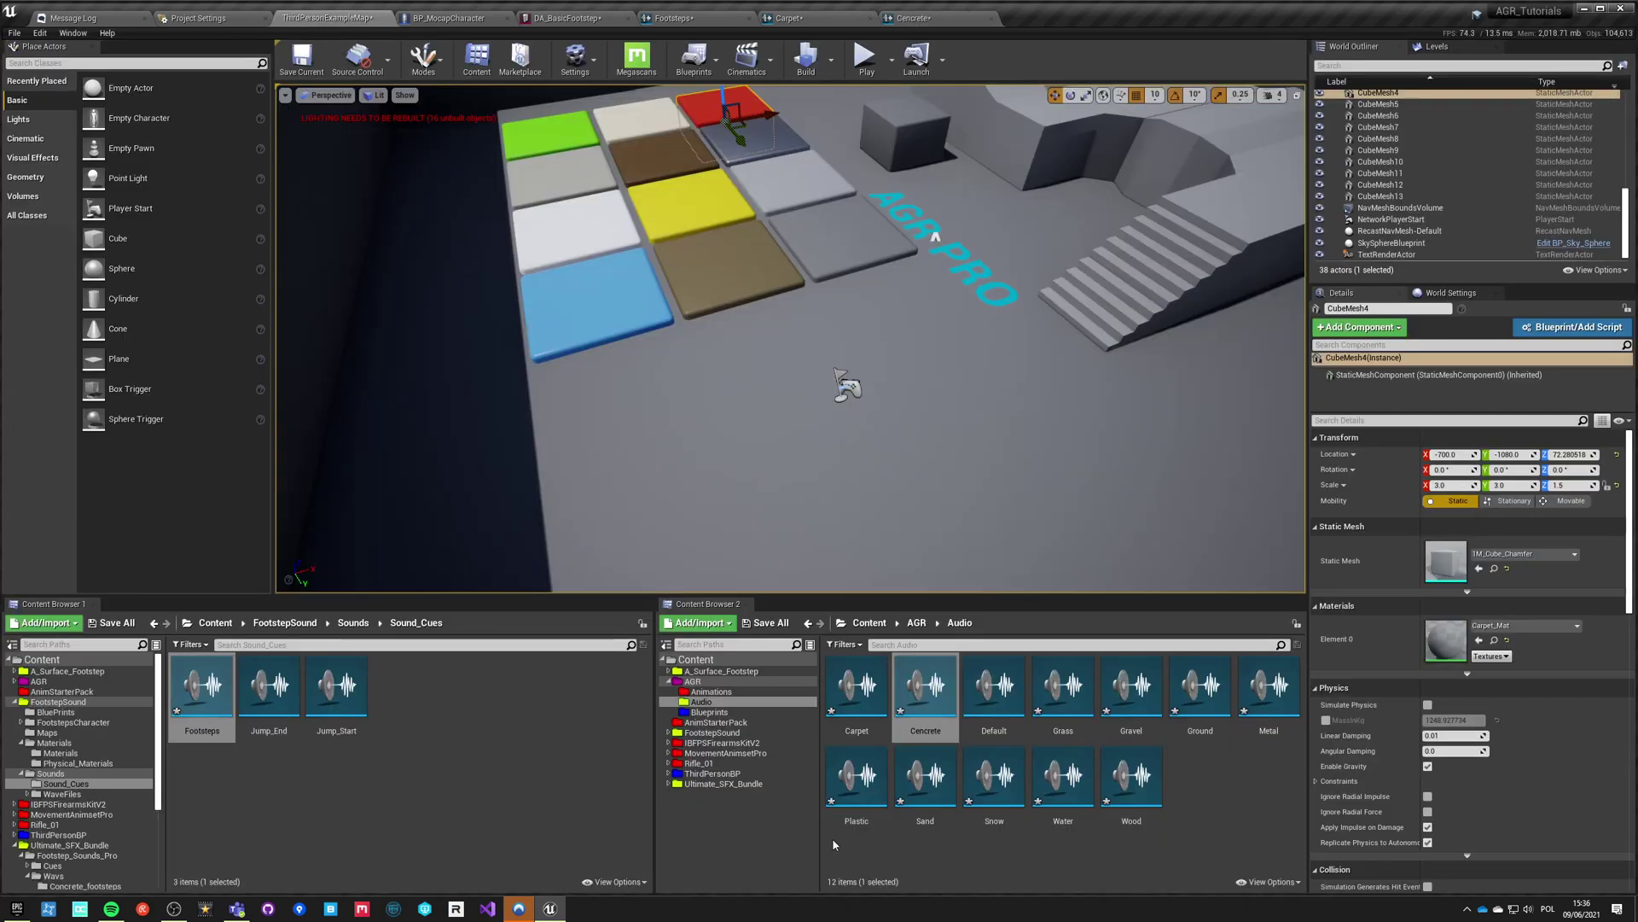
left_click(559, 18)
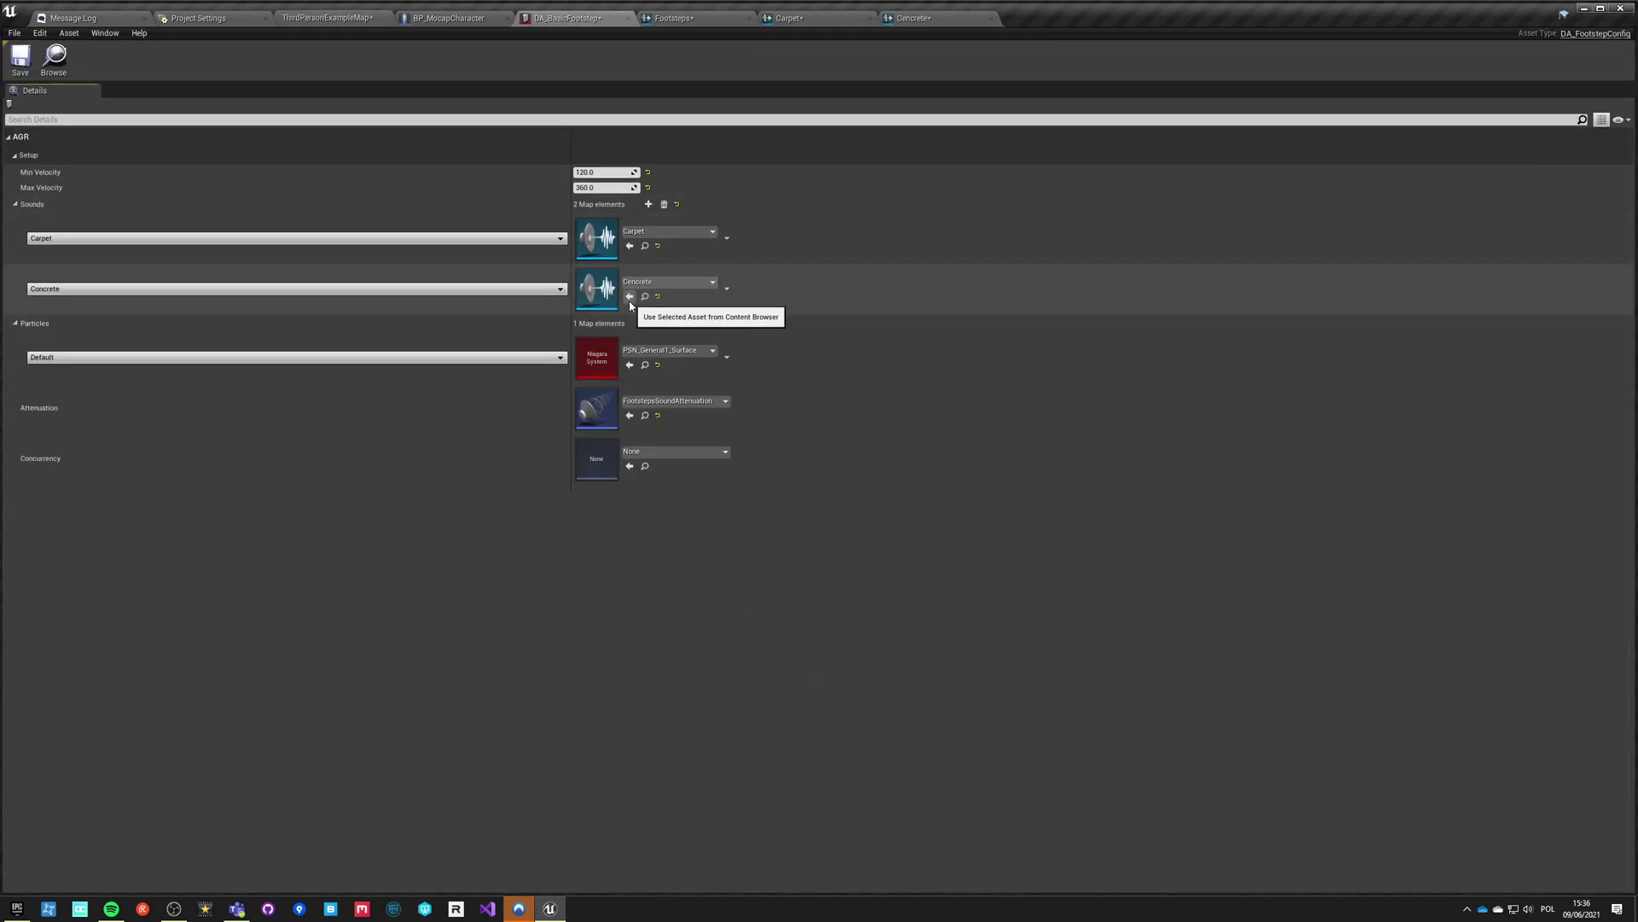
left_click(649, 204)
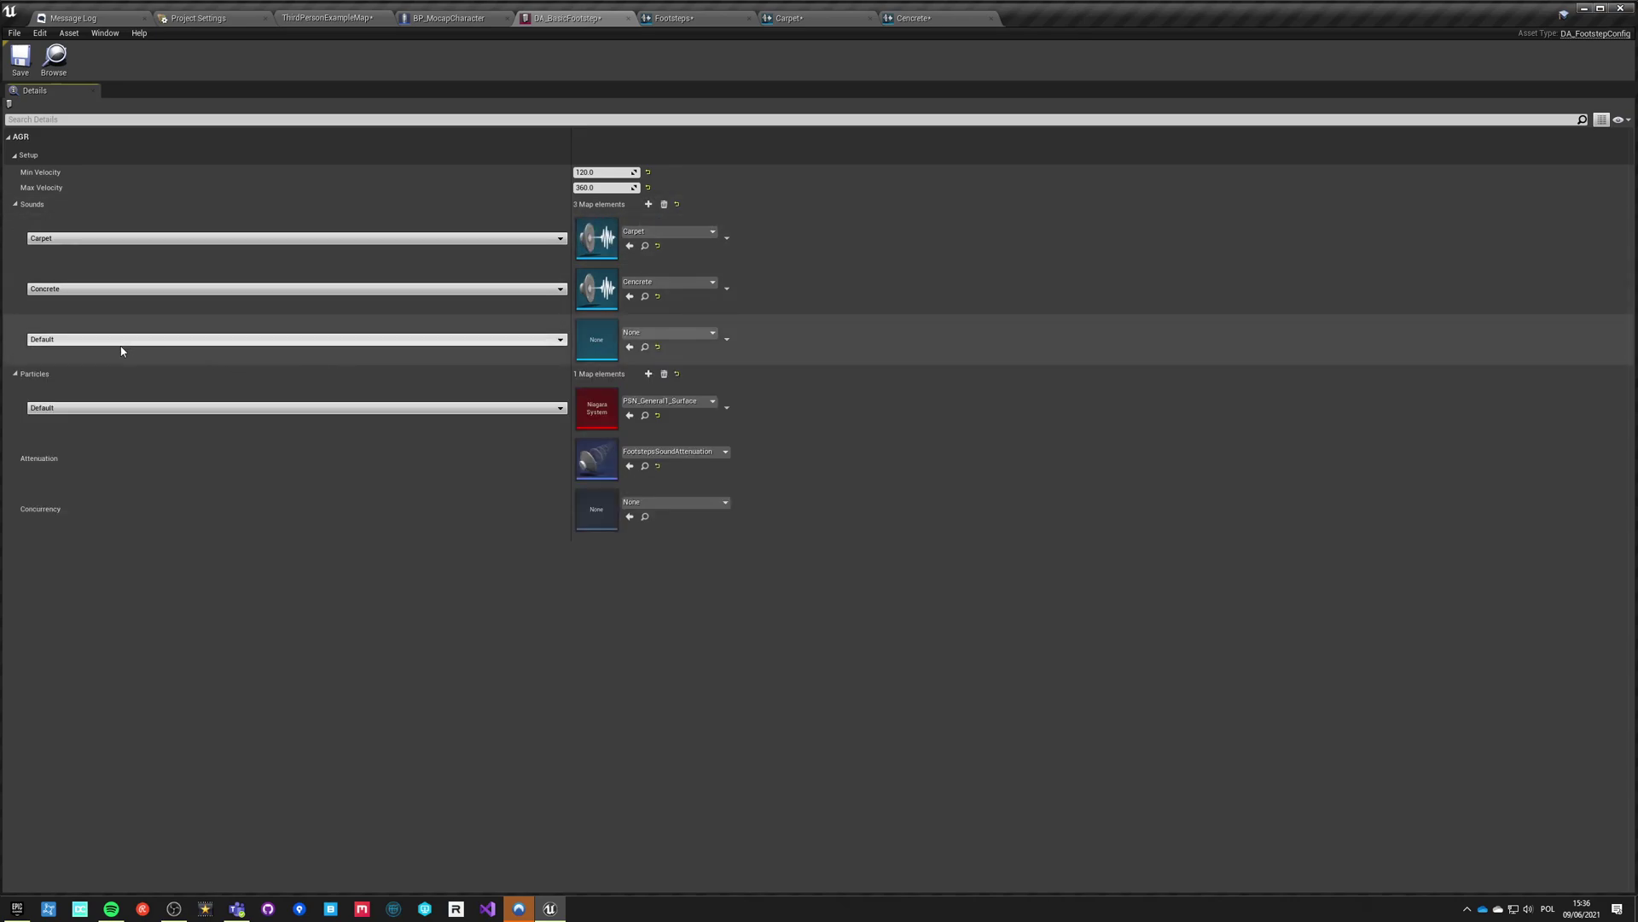
left_click(103, 339)
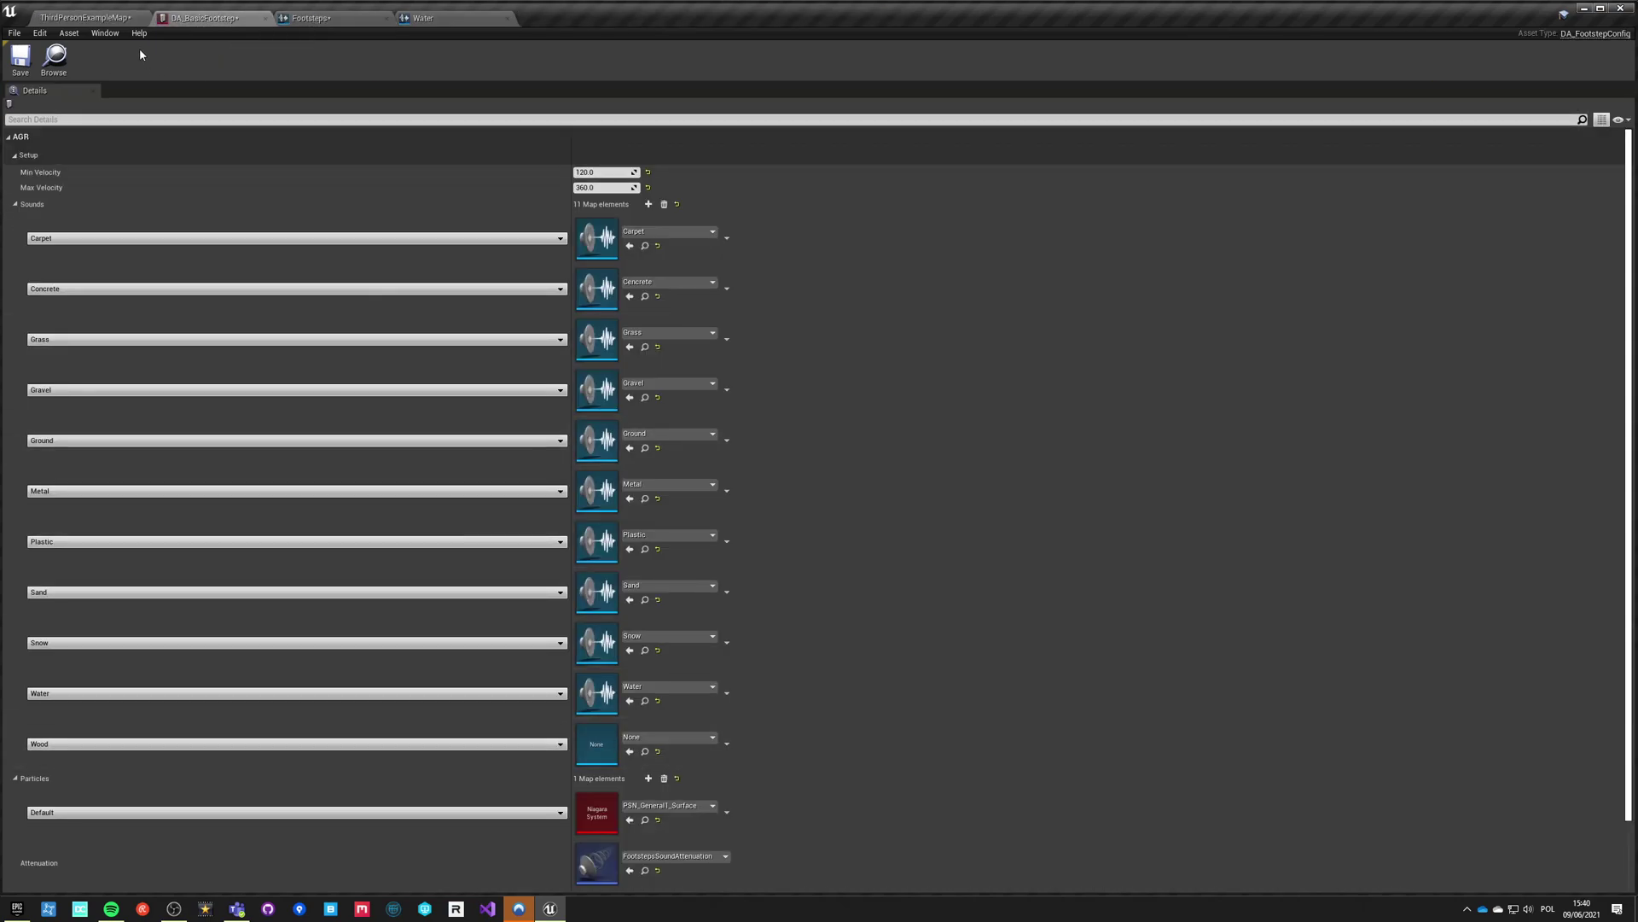
Step: In the Wood sound cue, replace the existing source nodes with the copied wood wave players and Random node, connect them to the Modulator, and save
left_click(106, 24)
double_click(1131, 777)
left_click_drag(541, 267, 998, 757)
key("Delete")
key("ctrl+z")
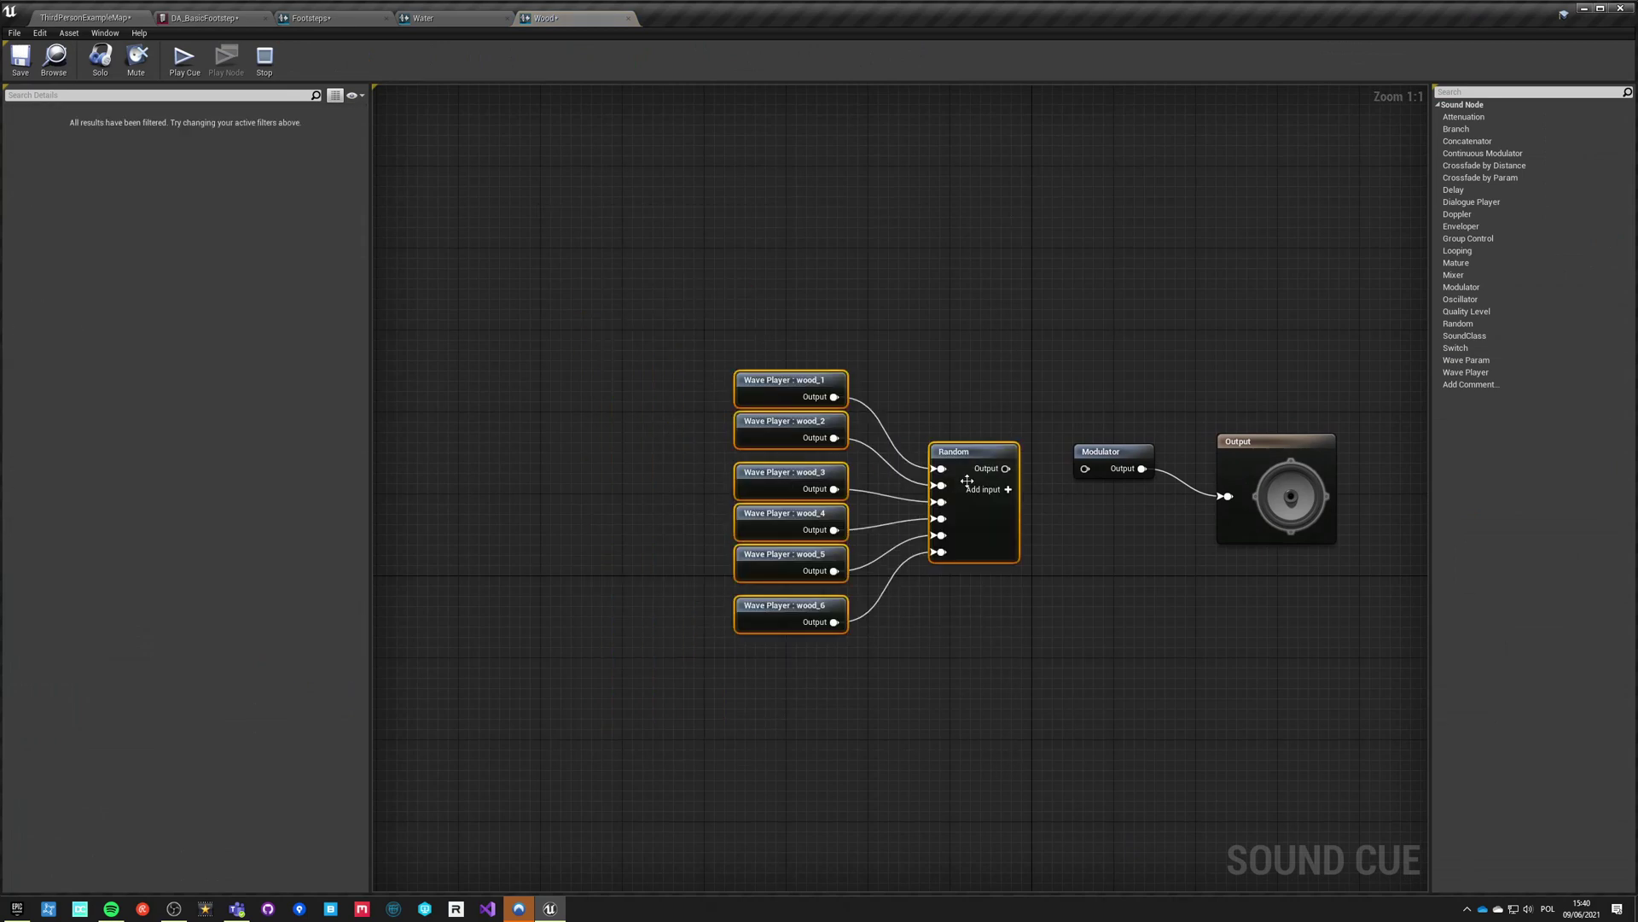
left_click(1088, 539)
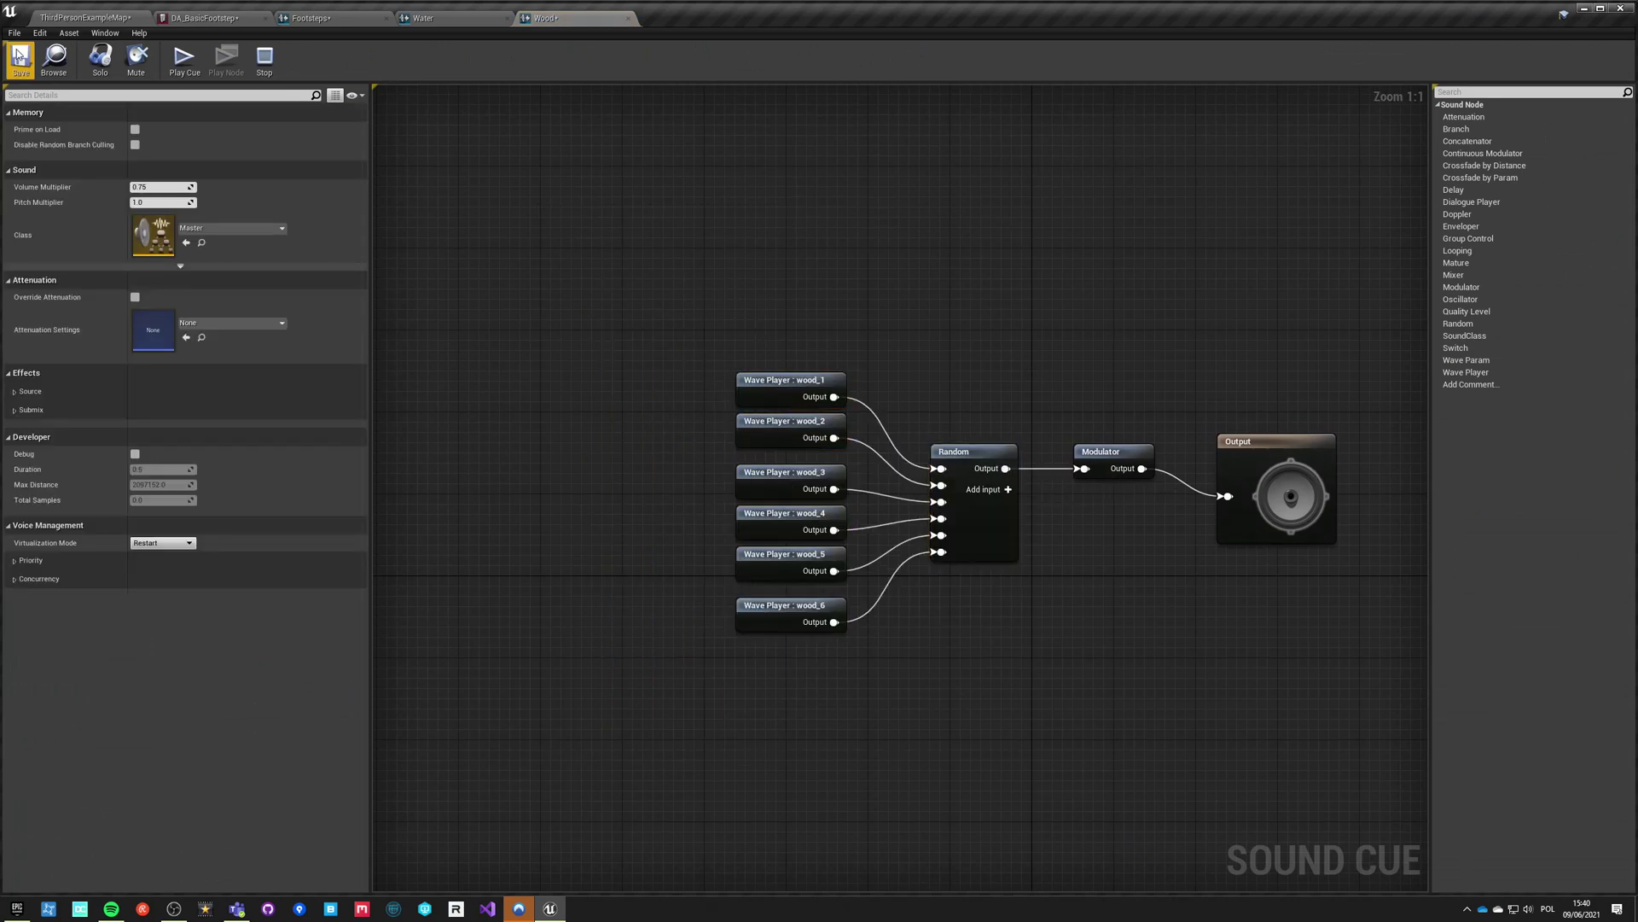
Step: Close the Water and Wood sound cues and assign the Wood cue to the Wood entry in DA_BasicFootstep
left_click(332, 19)
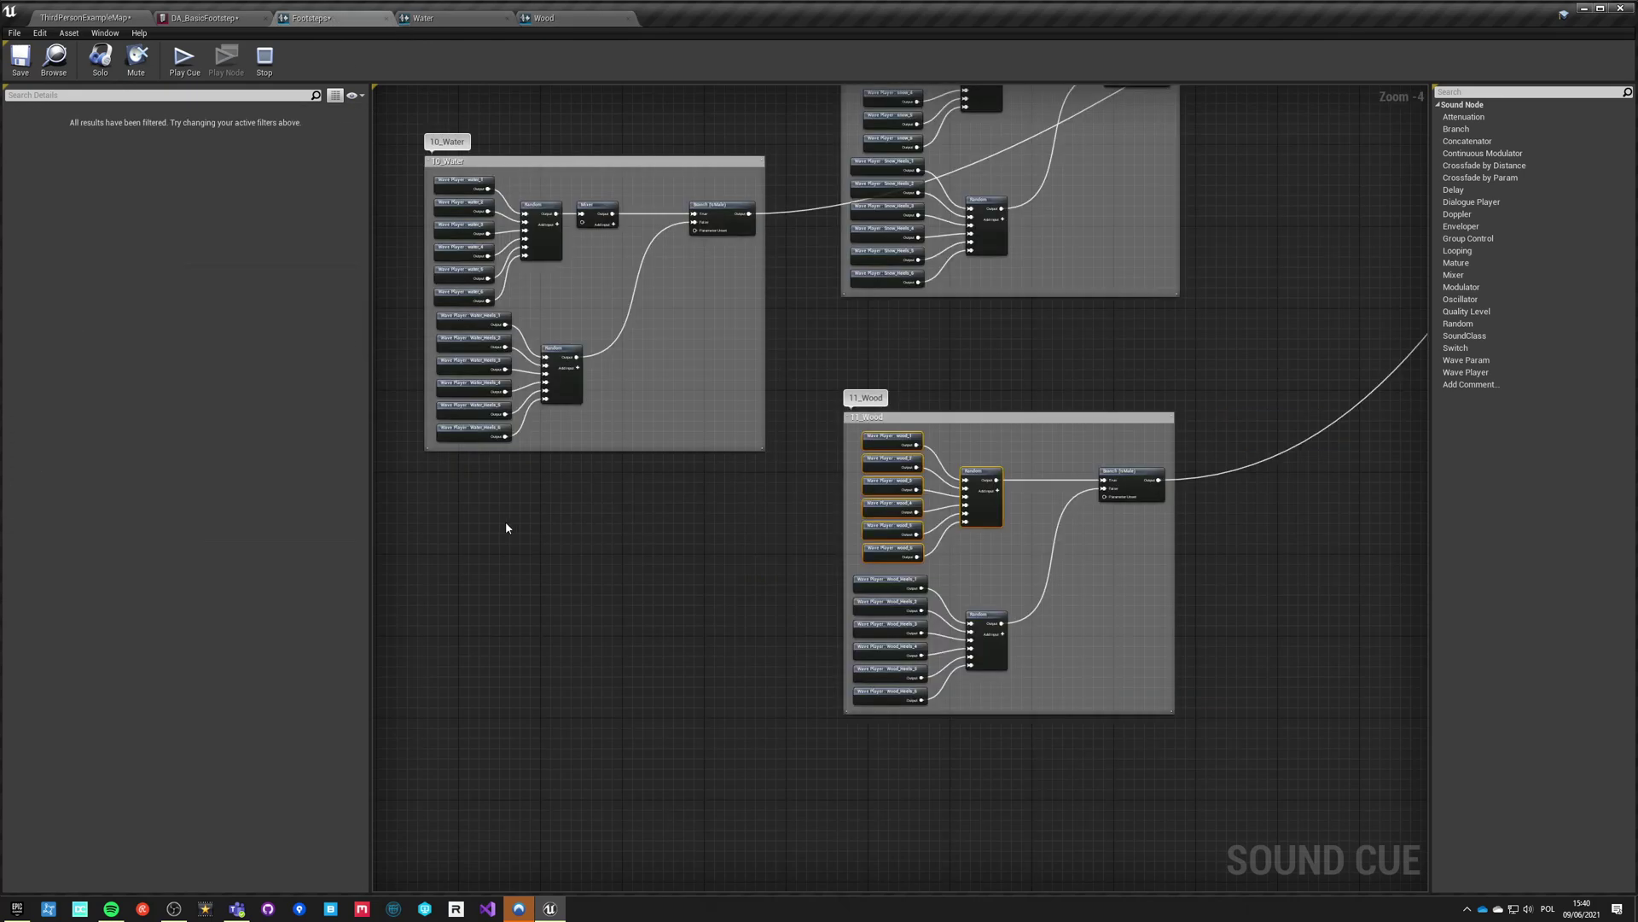
left_click(420, 19)
left_click(508, 17)
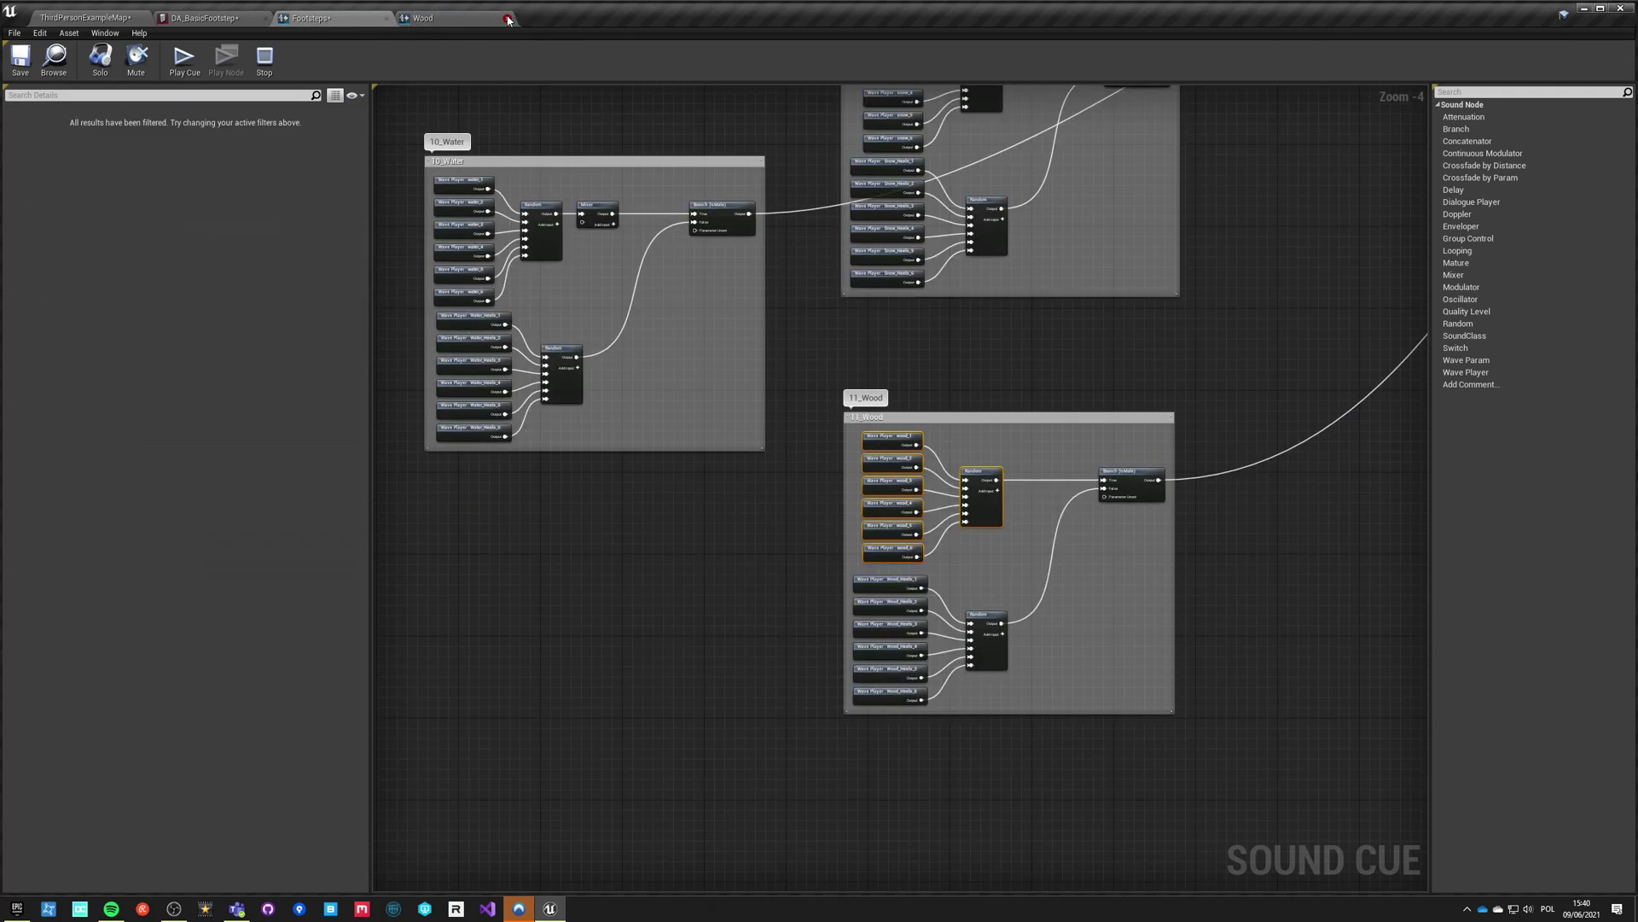
left_click(183, 13)
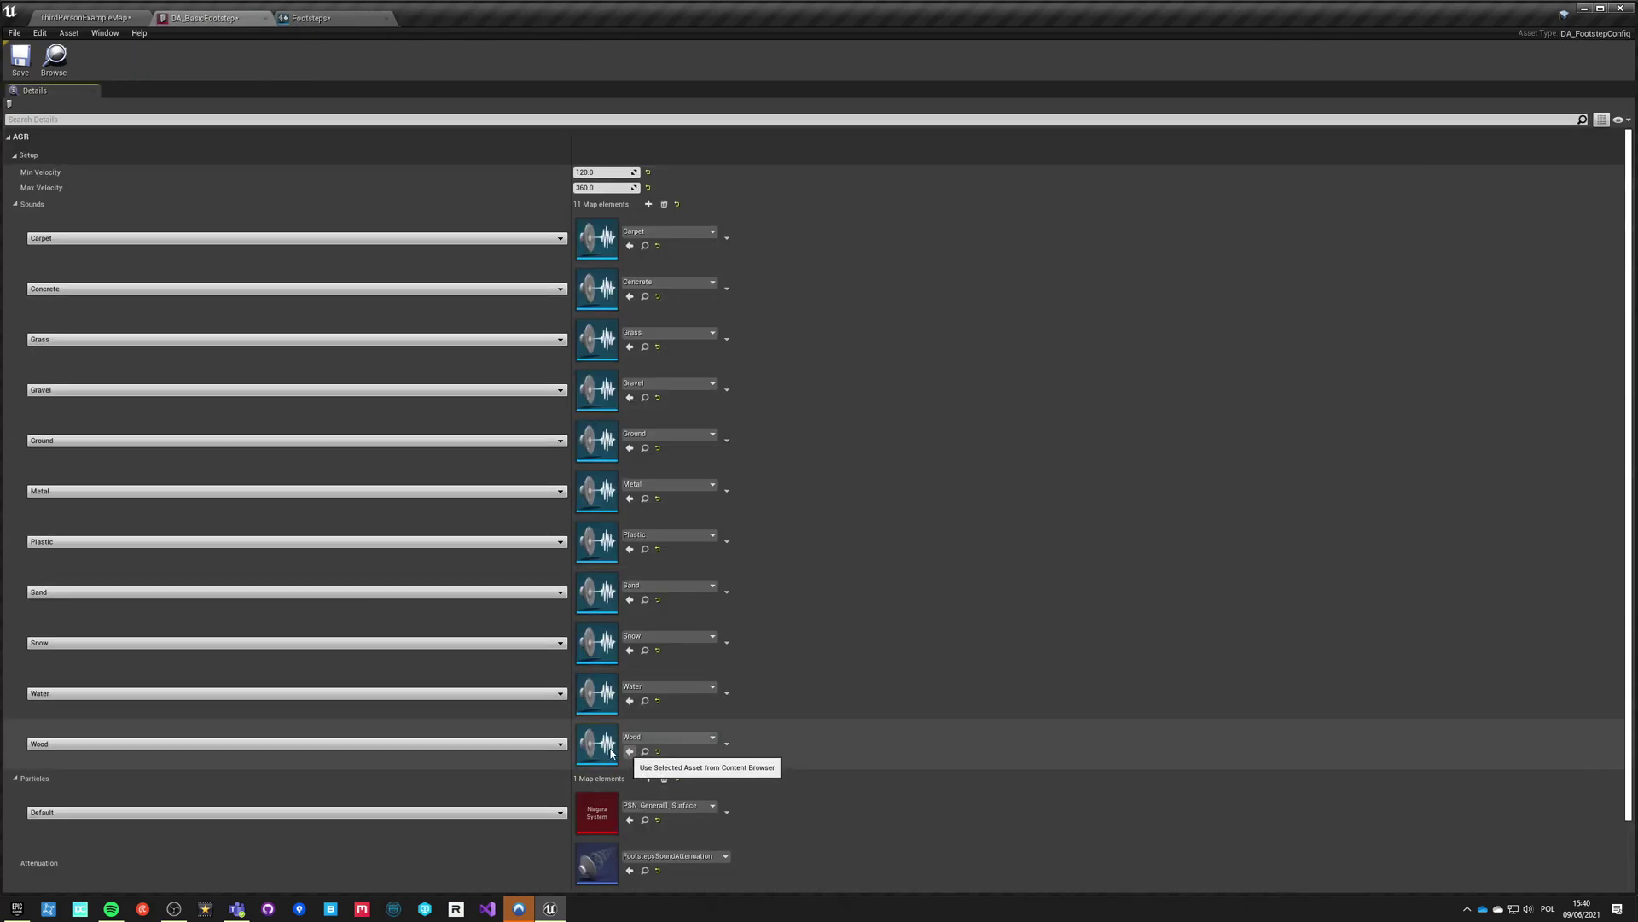
Step: Add a Default surface entry to the Sounds map, assign the Concrete sound cue to it, and save DA_BasicFootstep
left_click(648, 204)
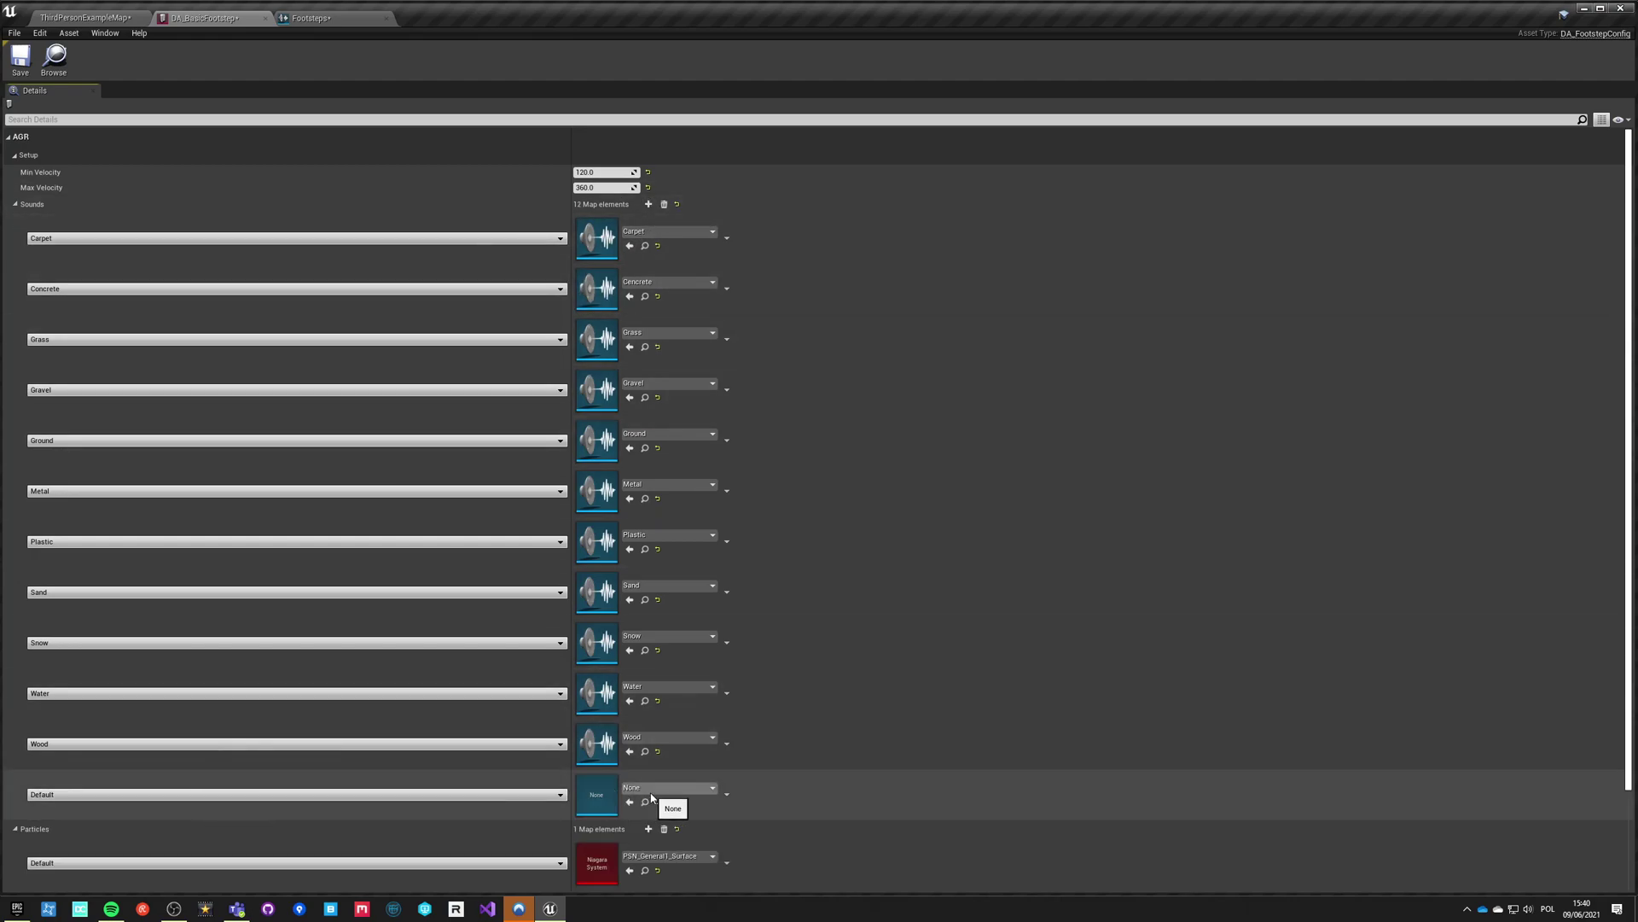
left_click(651, 794)
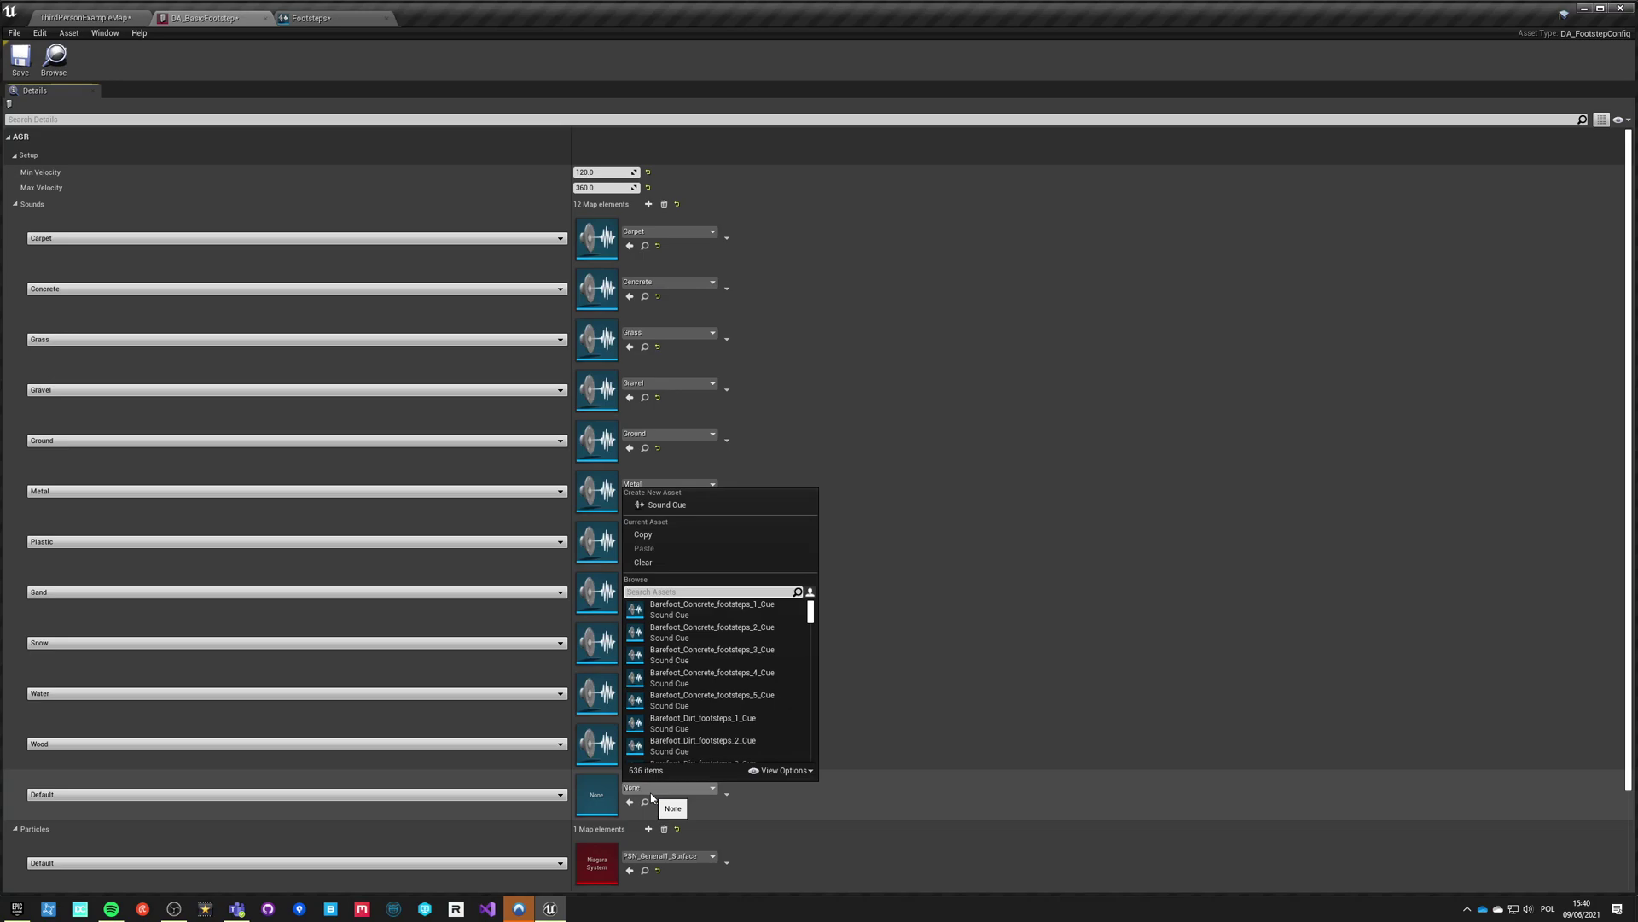
left_click(643, 296)
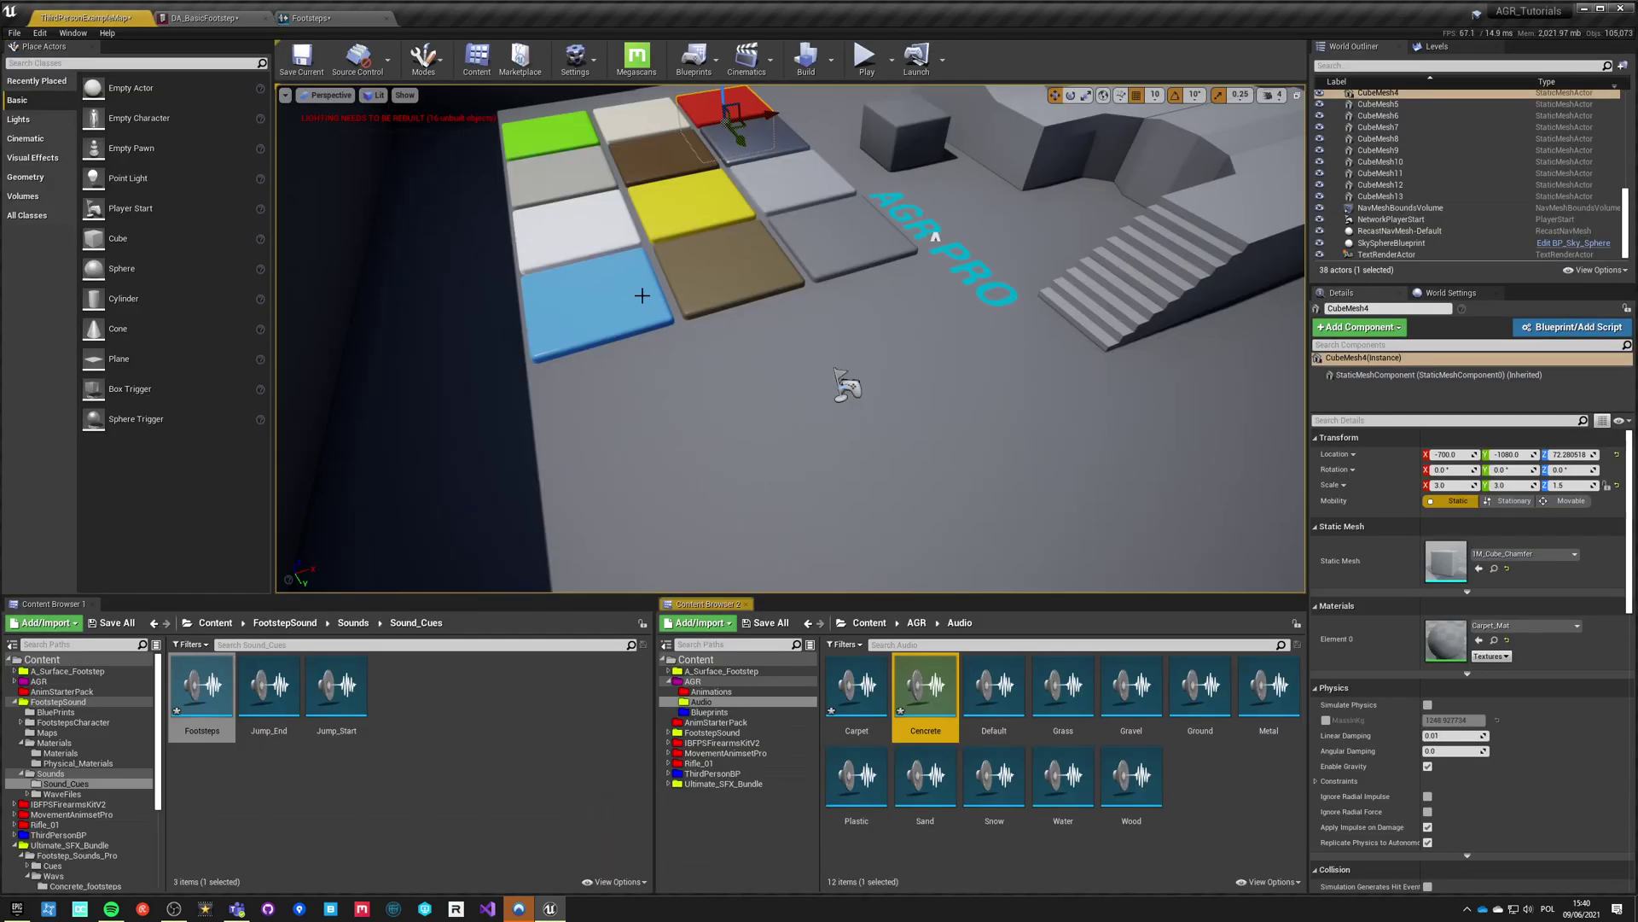
left_click(208, 18)
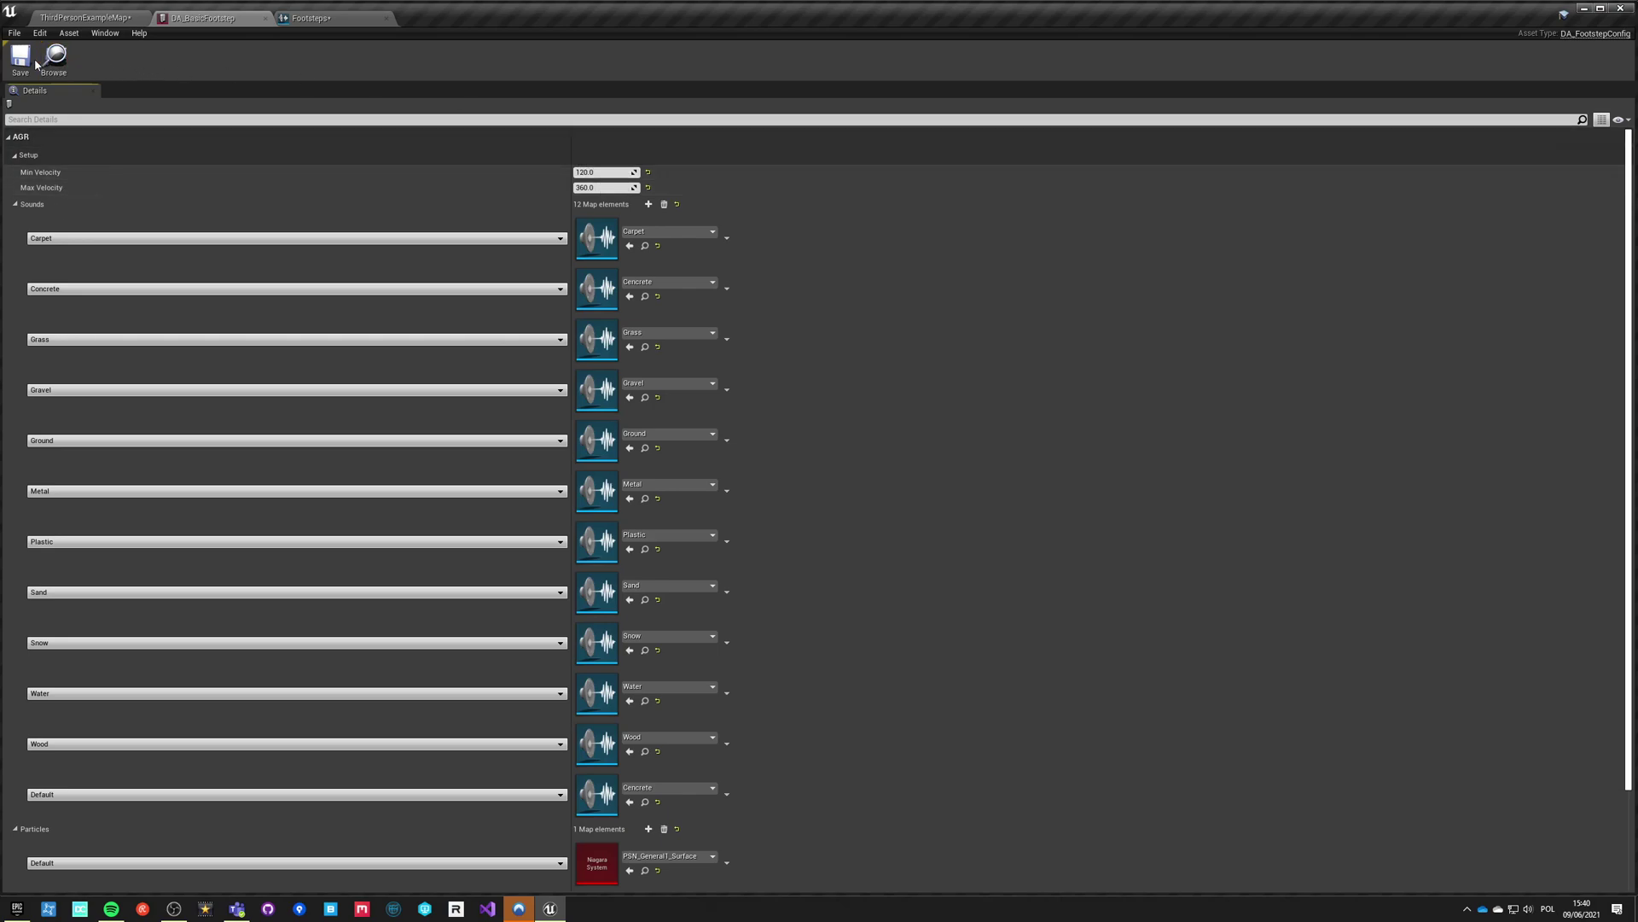
Step: Close the Footsteps cue, save the ThirdPersonExampleMap level, and clear the asset selection in the Audio folder
left_click(322, 19)
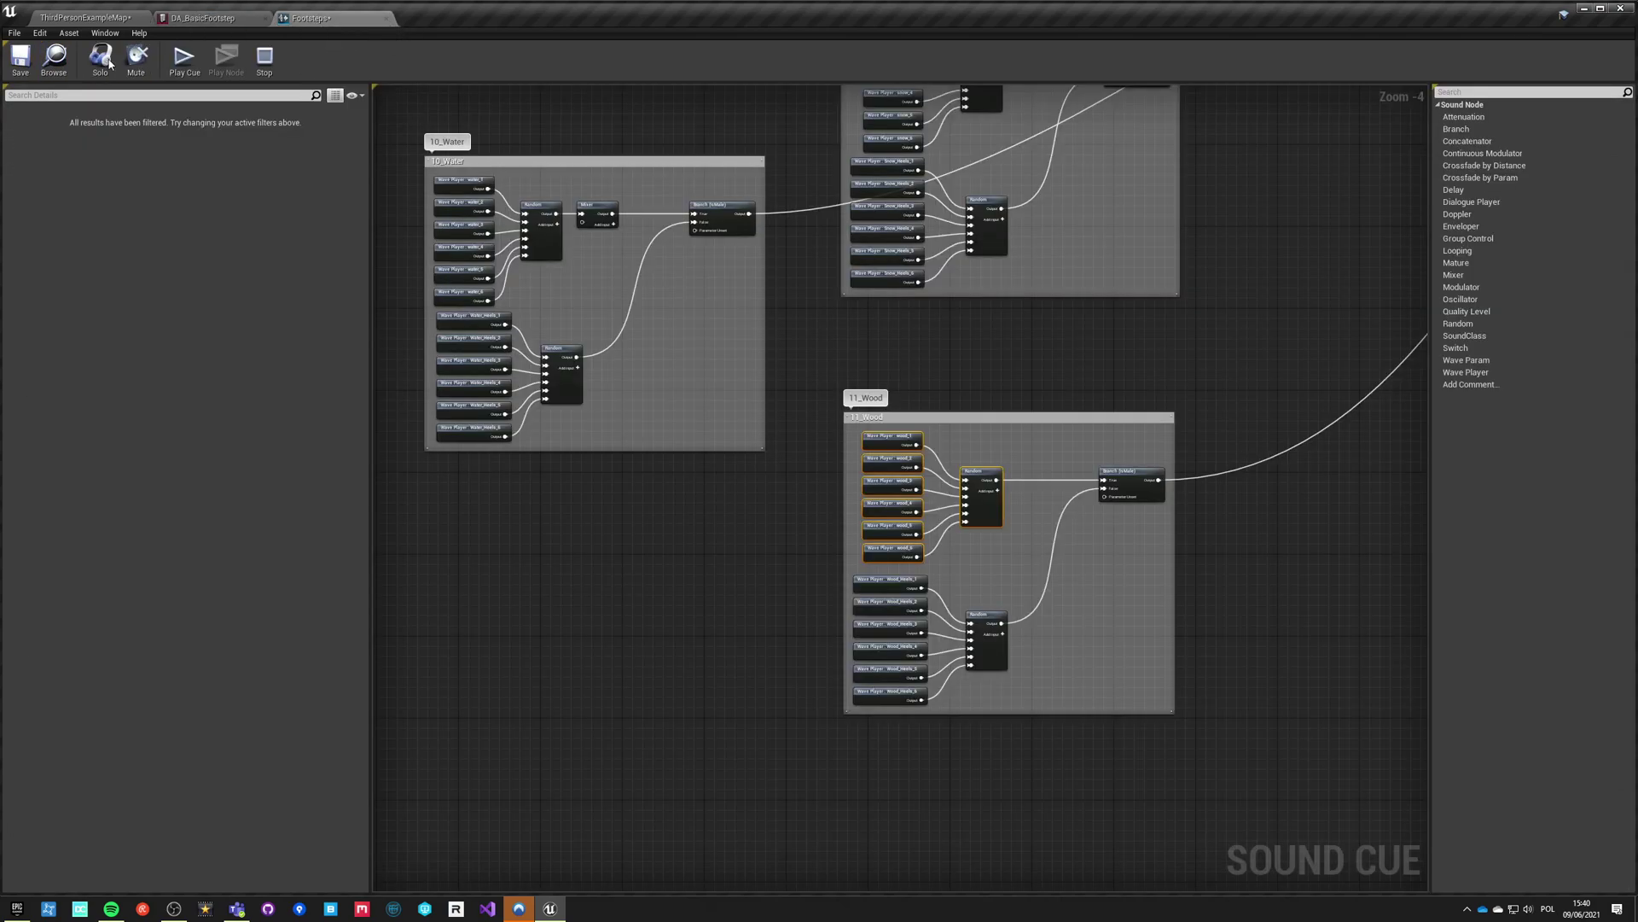
left_click(386, 19)
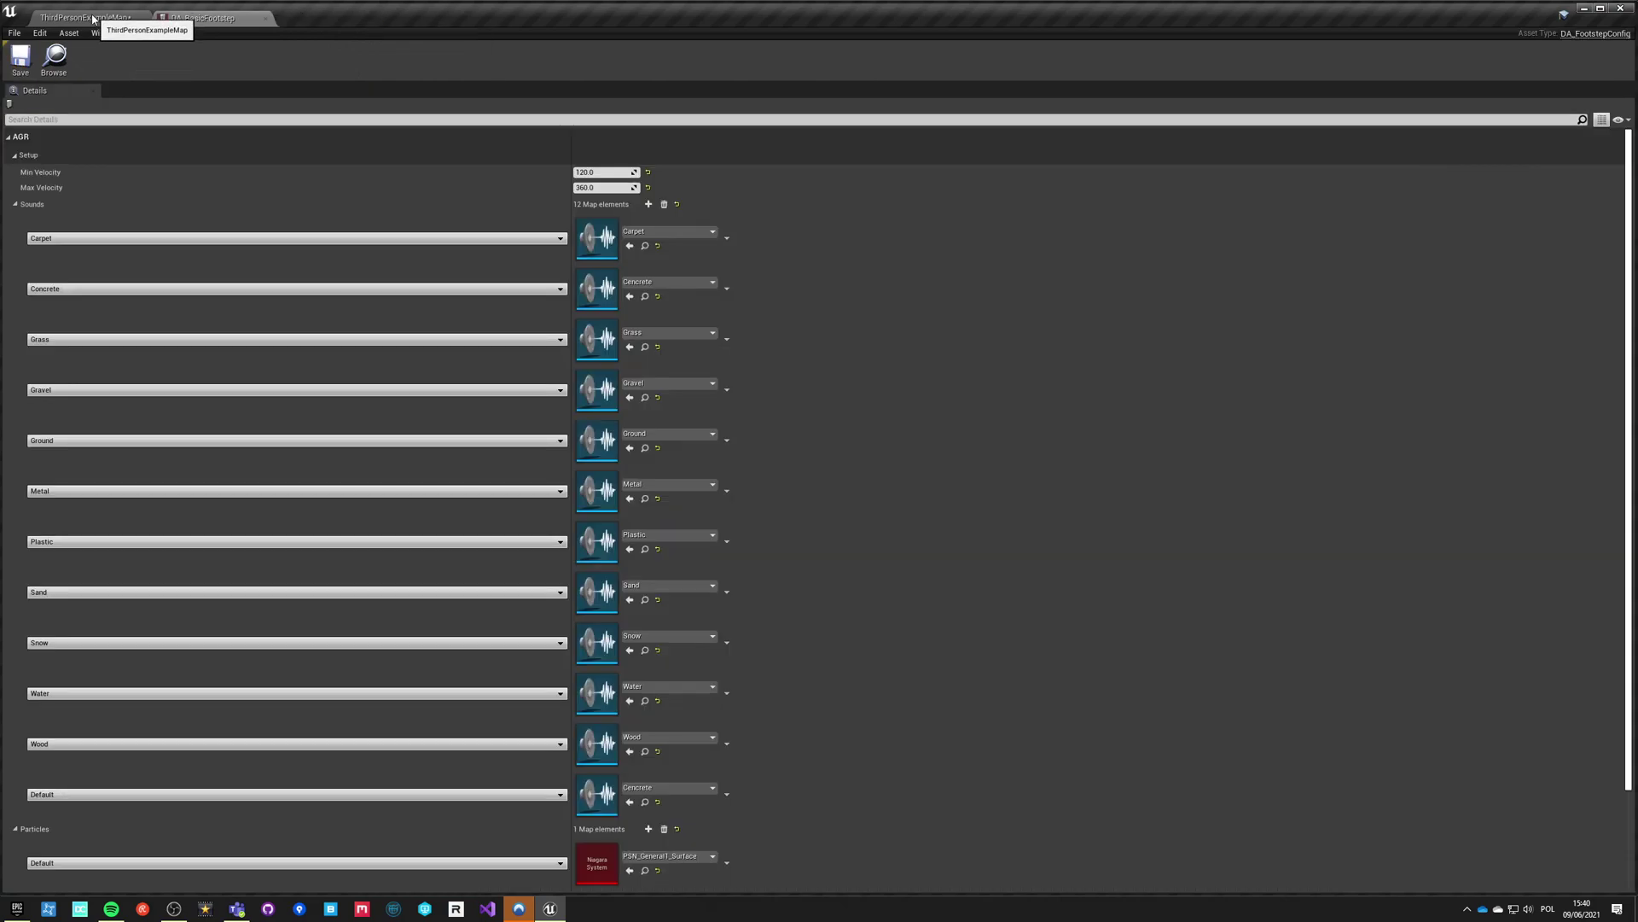
left_click(86, 17)
left_click(301, 66)
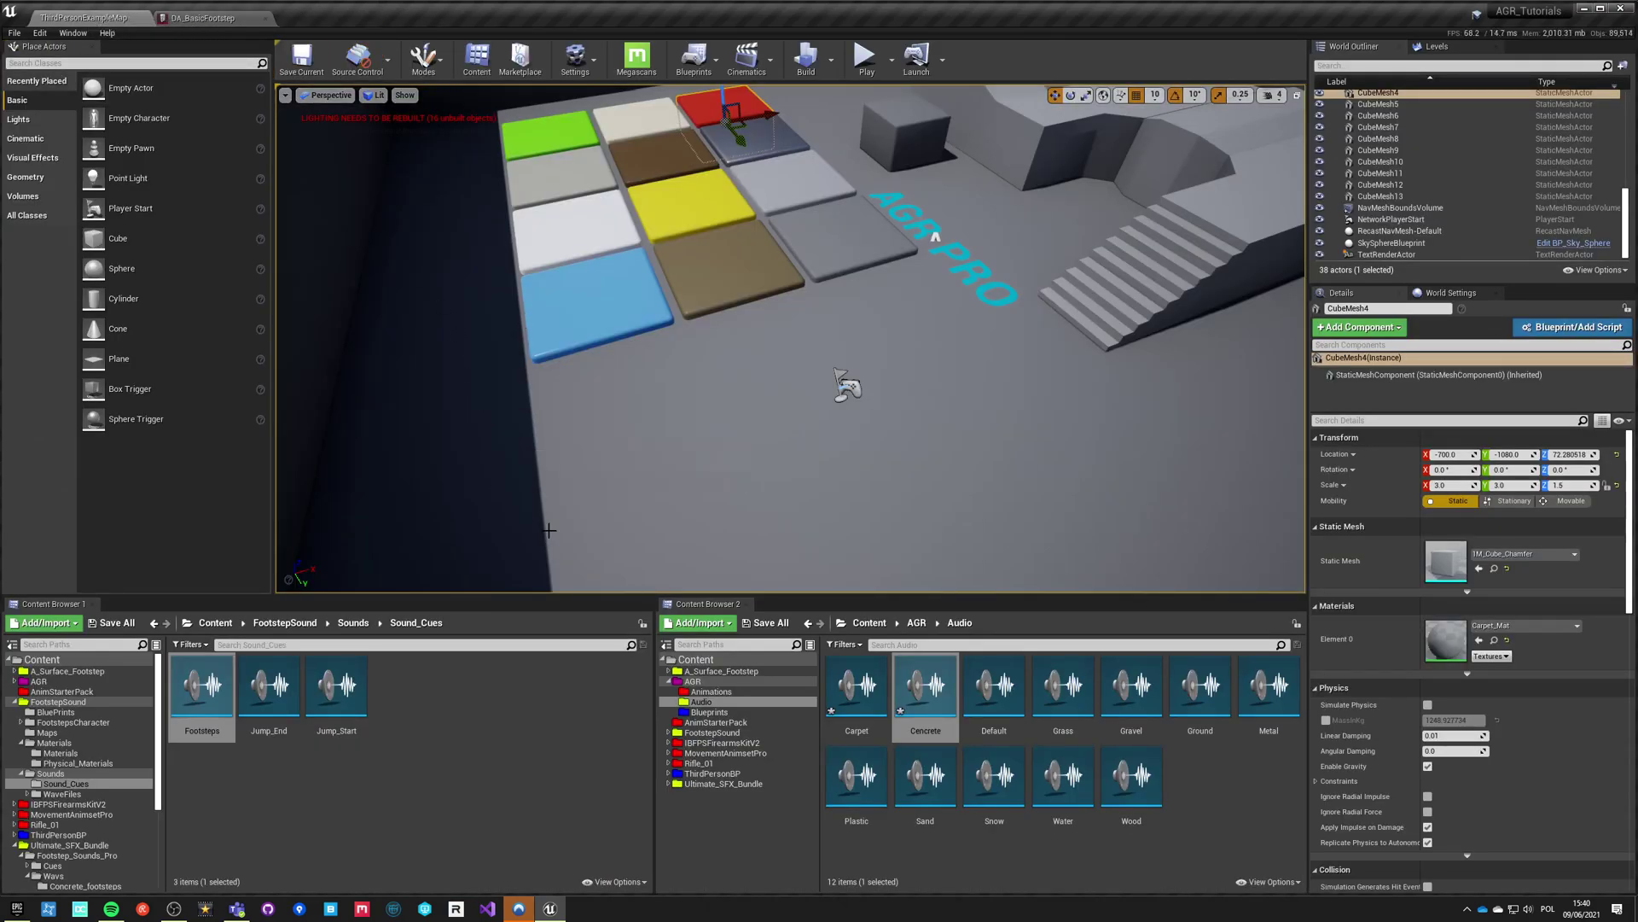
left_click(994, 864)
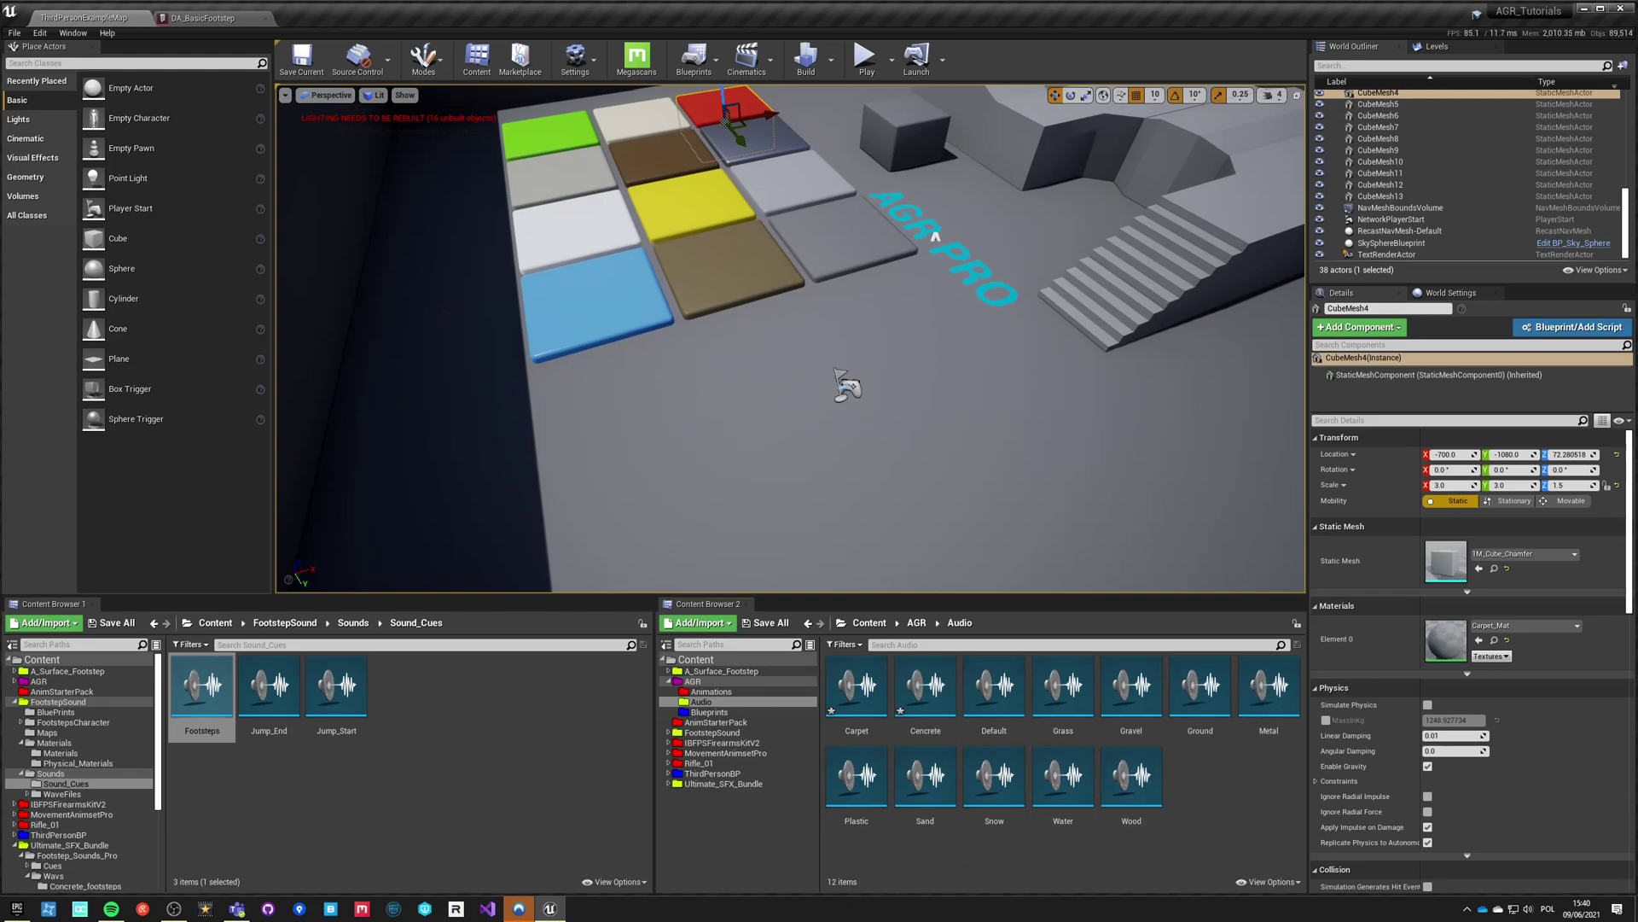
Step: Check the coloured floor tiles in the level by selecting them one after another, and review the surface mapping in DA_BasicFootstep
left_click(593, 298)
left_click(732, 271)
left_click(836, 237)
left_click(769, 173)
left_click(689, 204)
left_click(577, 235)
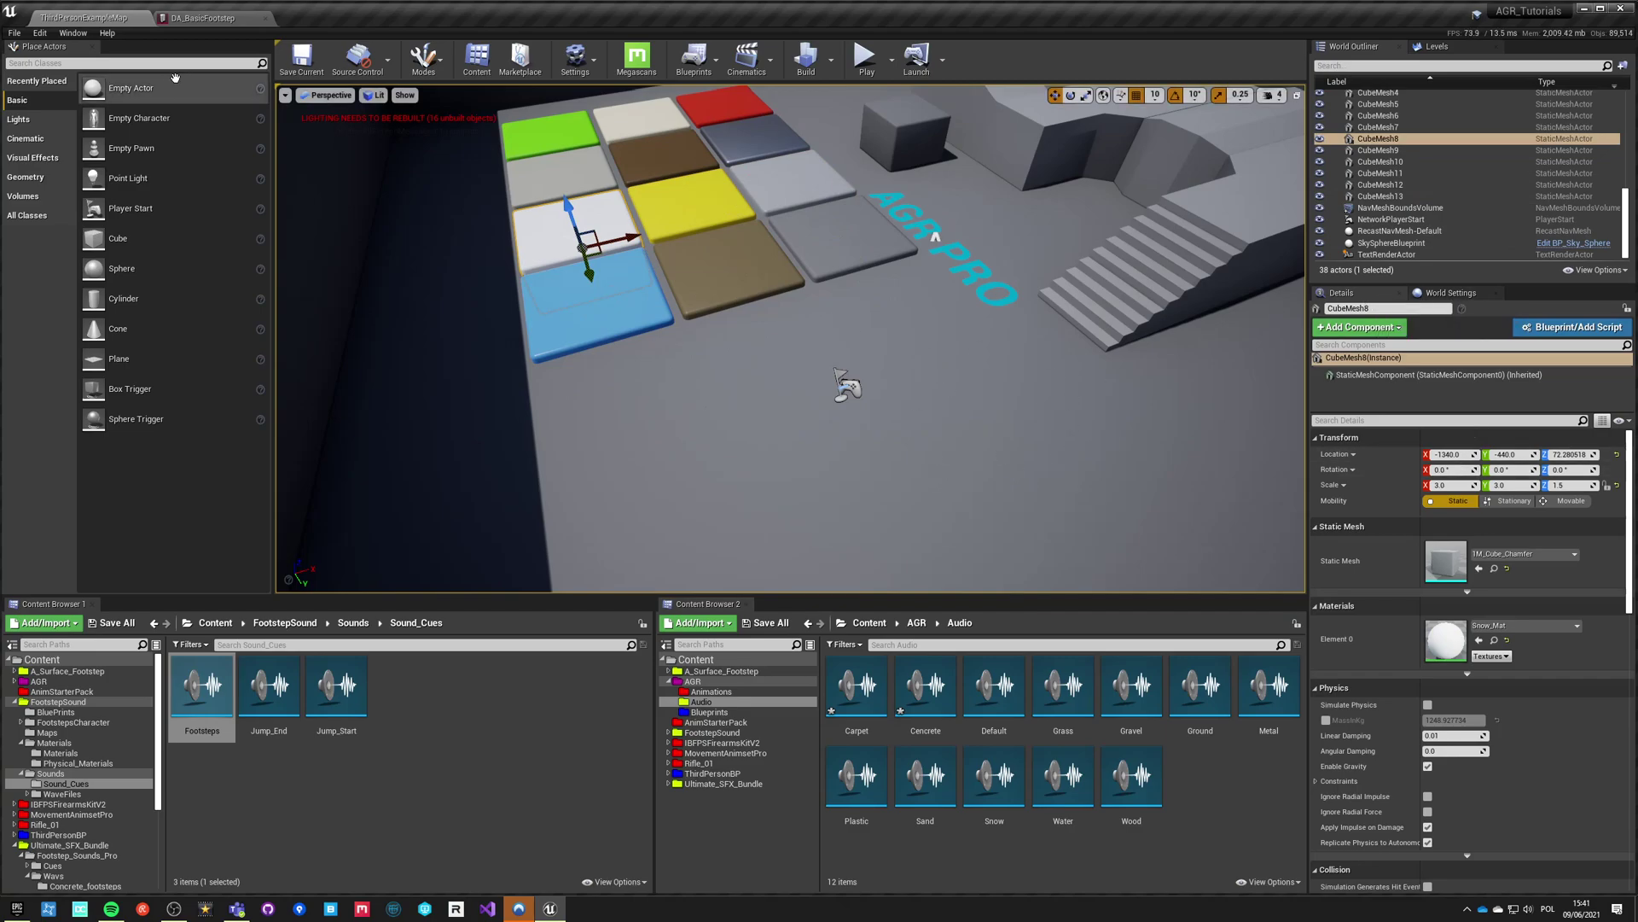
left_click(191, 17)
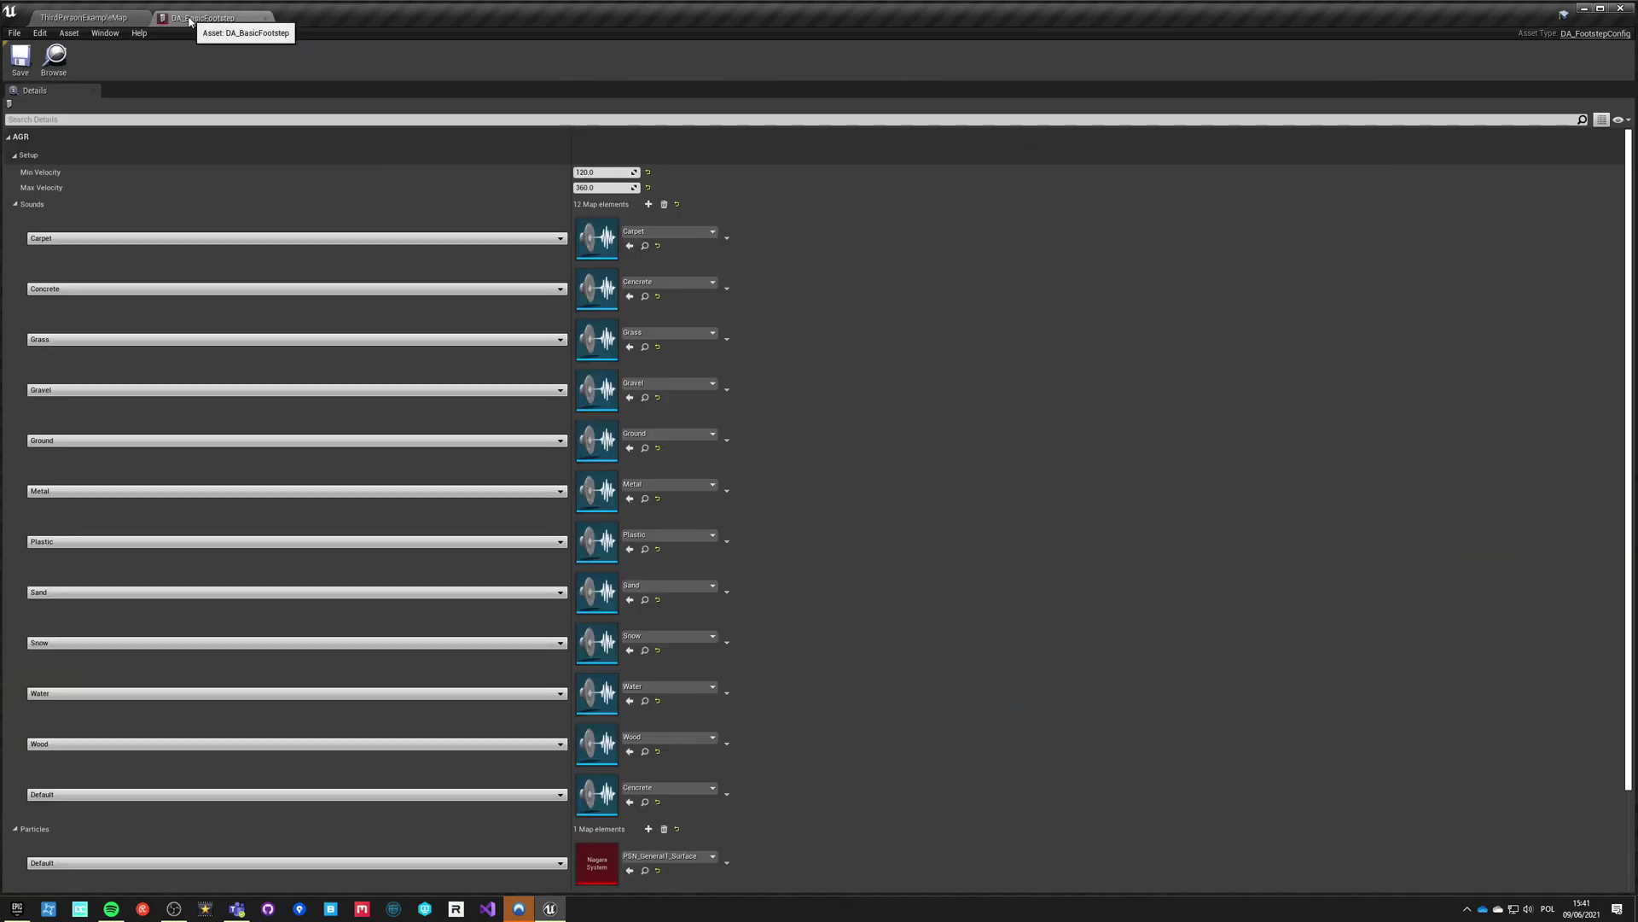
left_click(96, 19)
Step: Play the level and run the character over the grey, metallic, red and off-white floor tiles to test their footstep sounds
left_click(867, 55)
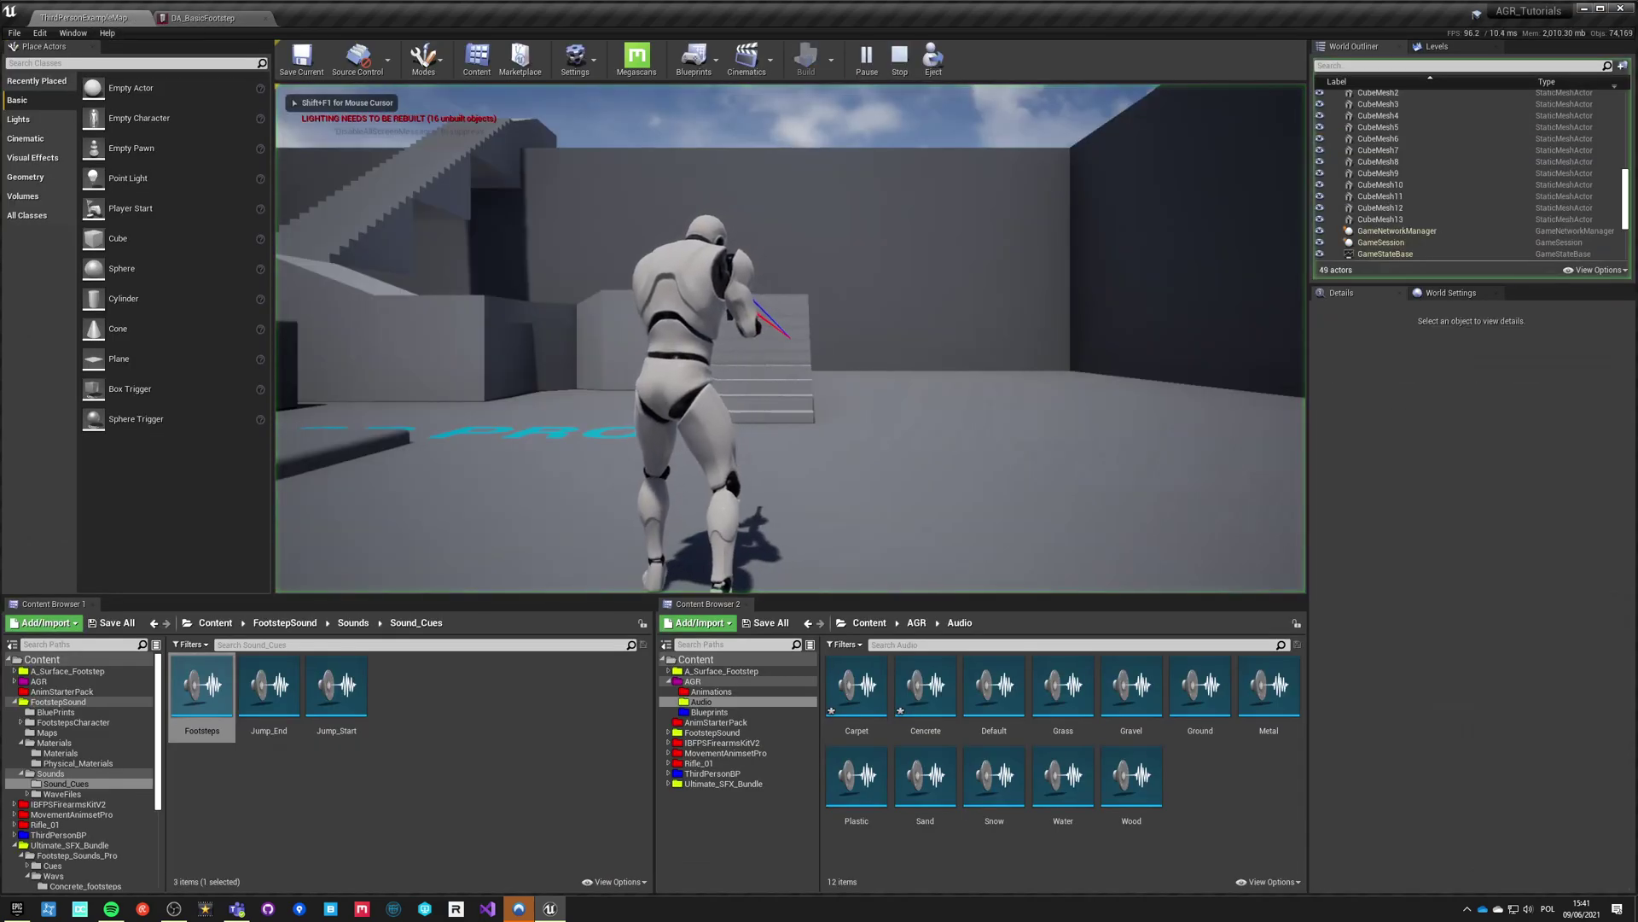
key("w")
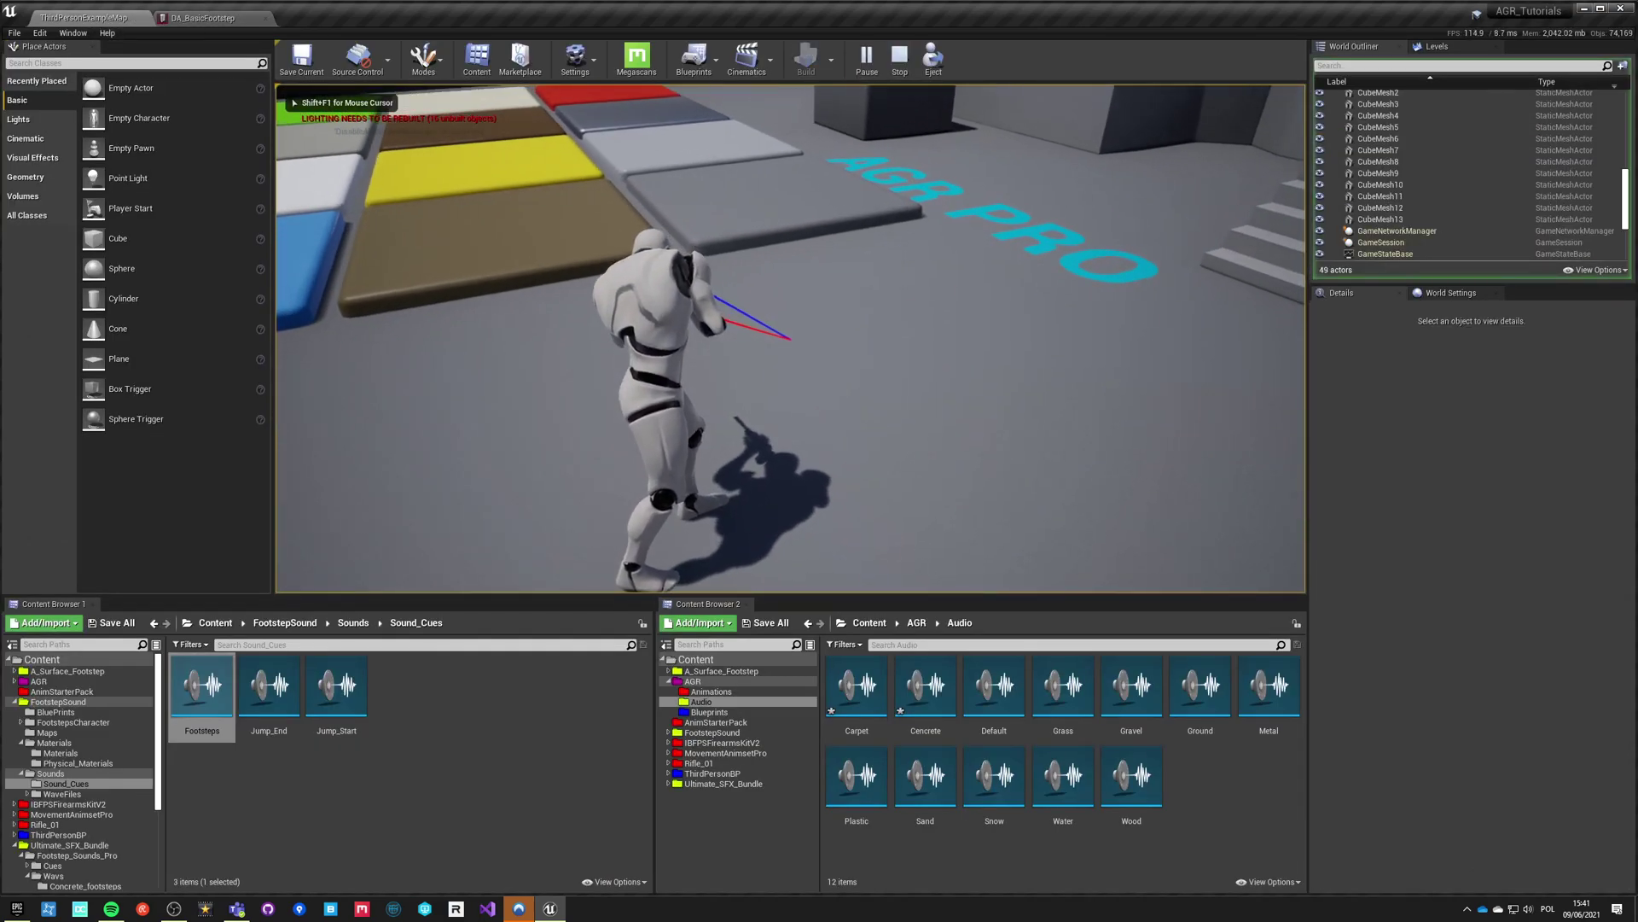
key("w")
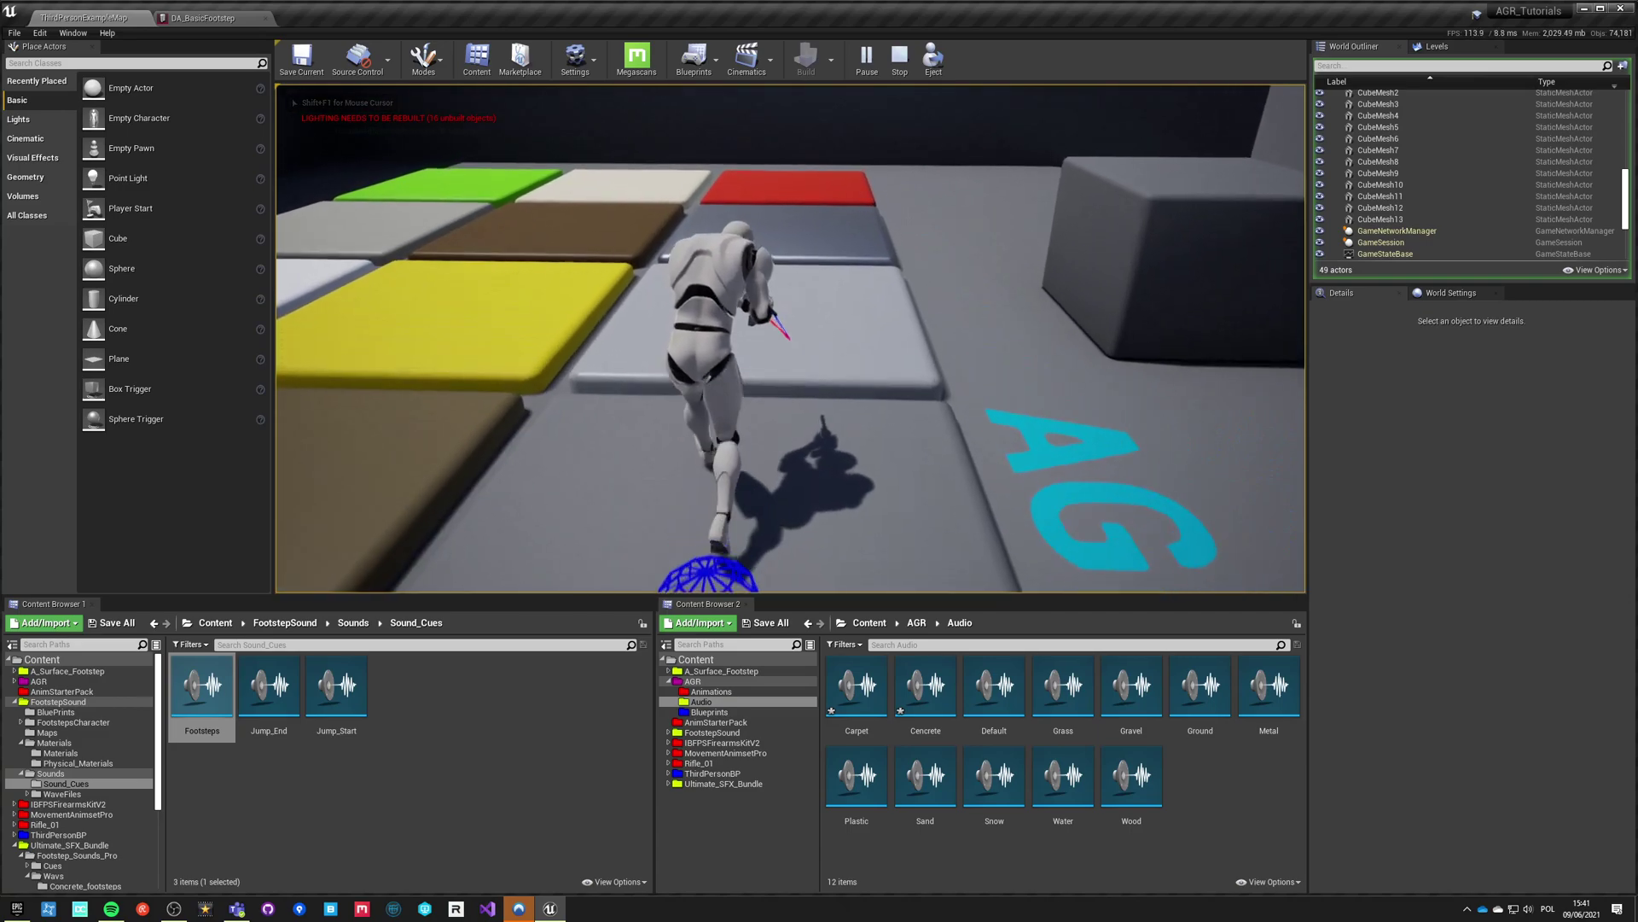
key("w")
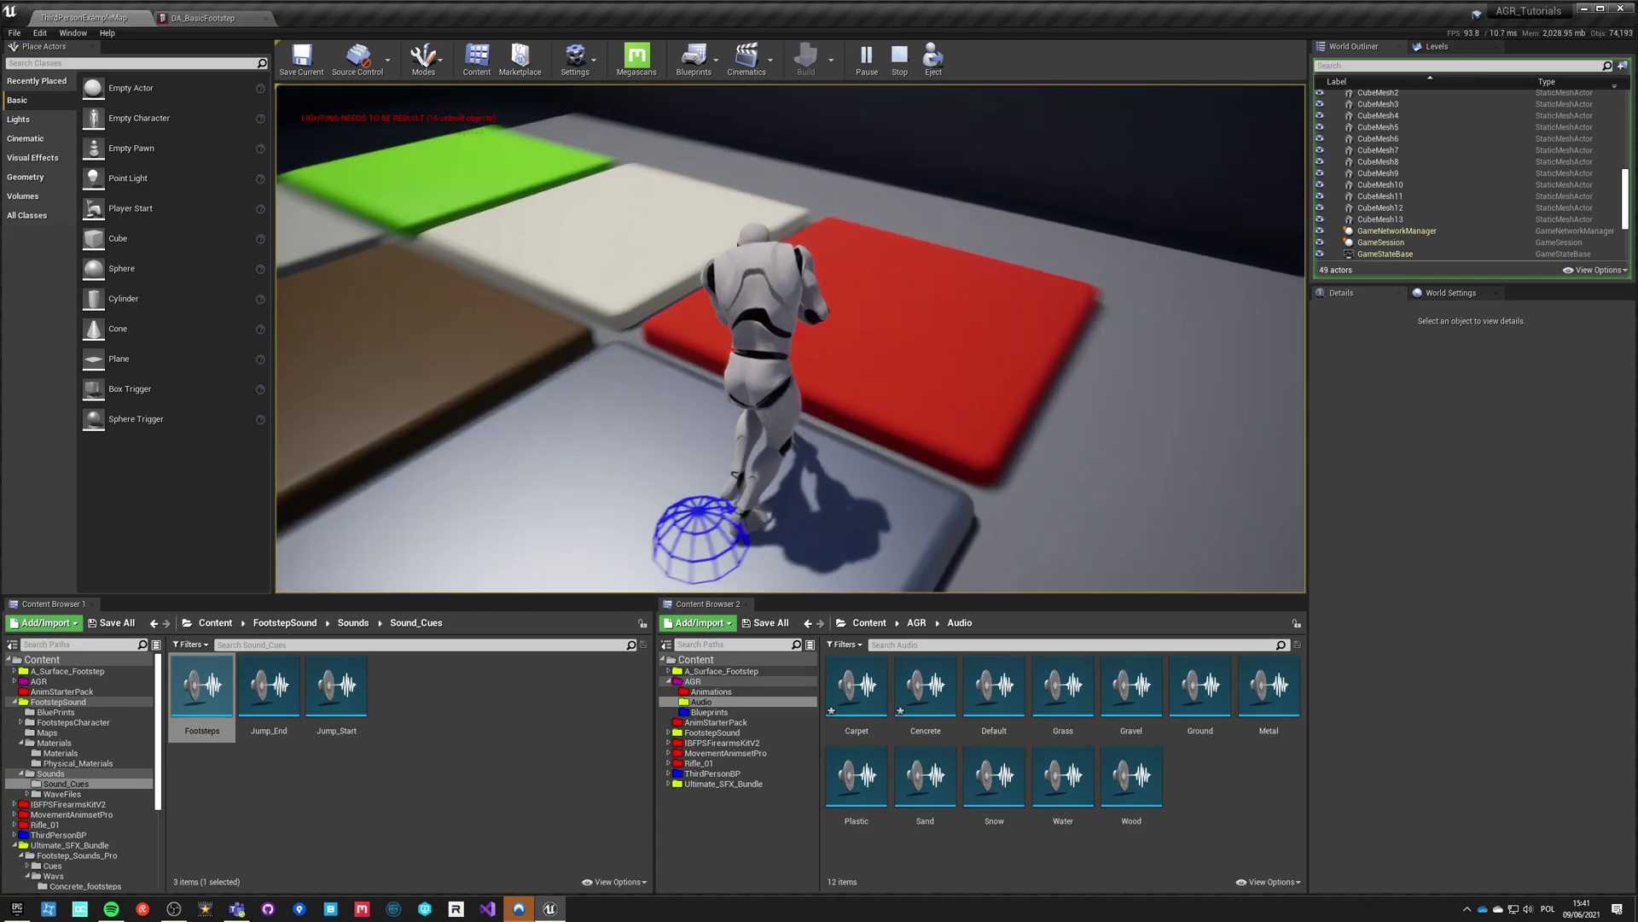
key("a")
key("d")
key("s")
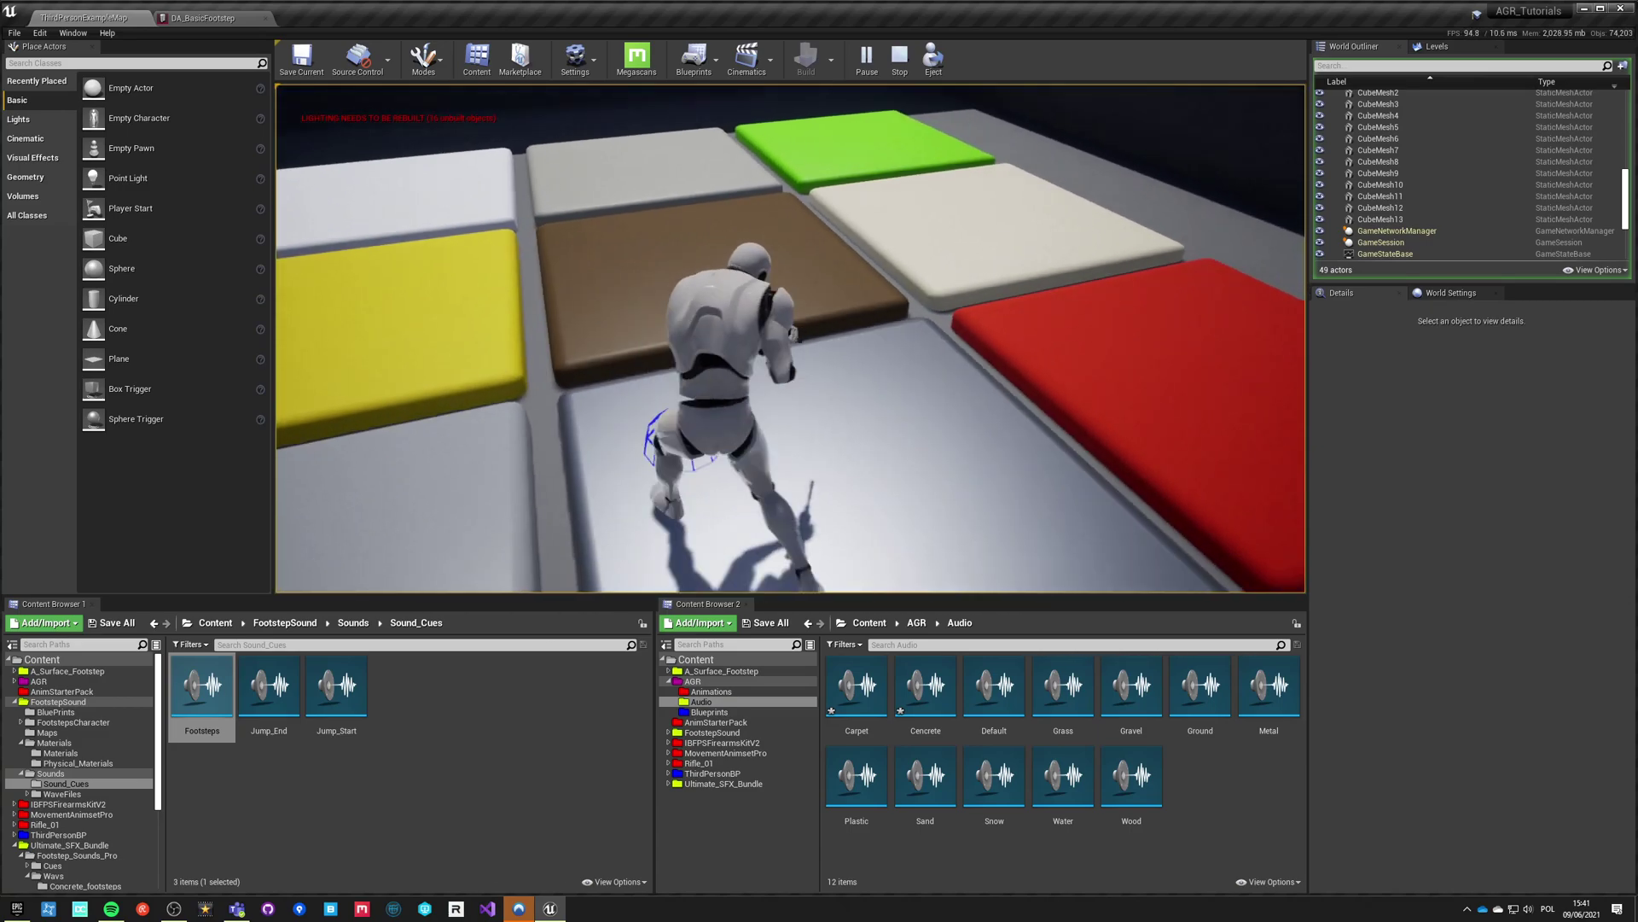
key("w")
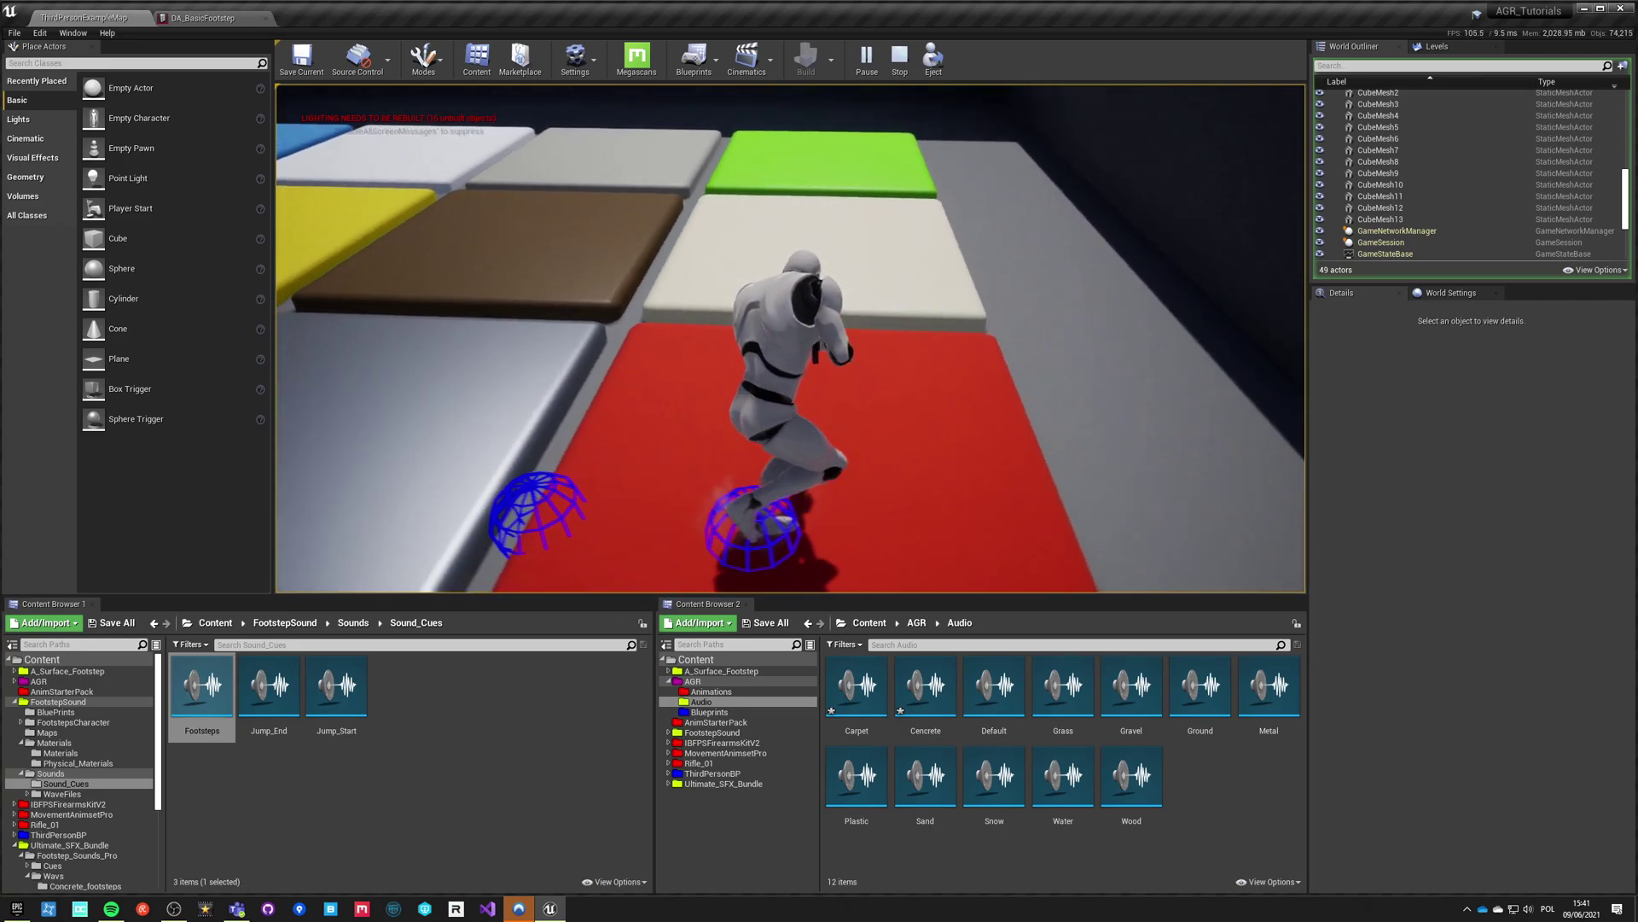
key("d")
key("a")
key("d")
key("a")
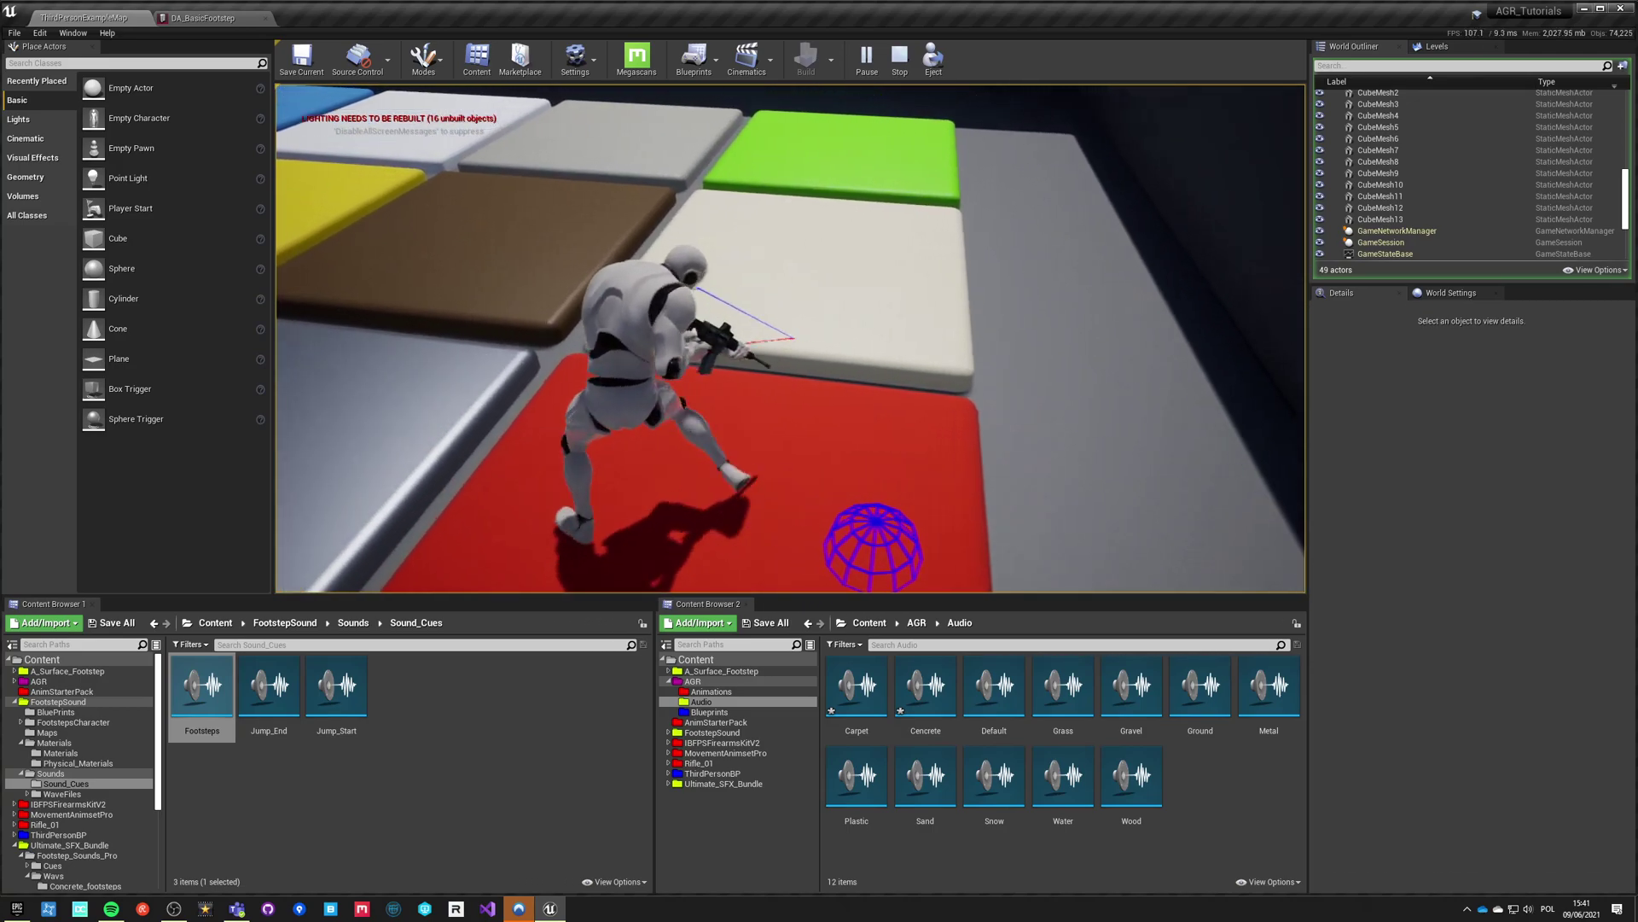
key("w")
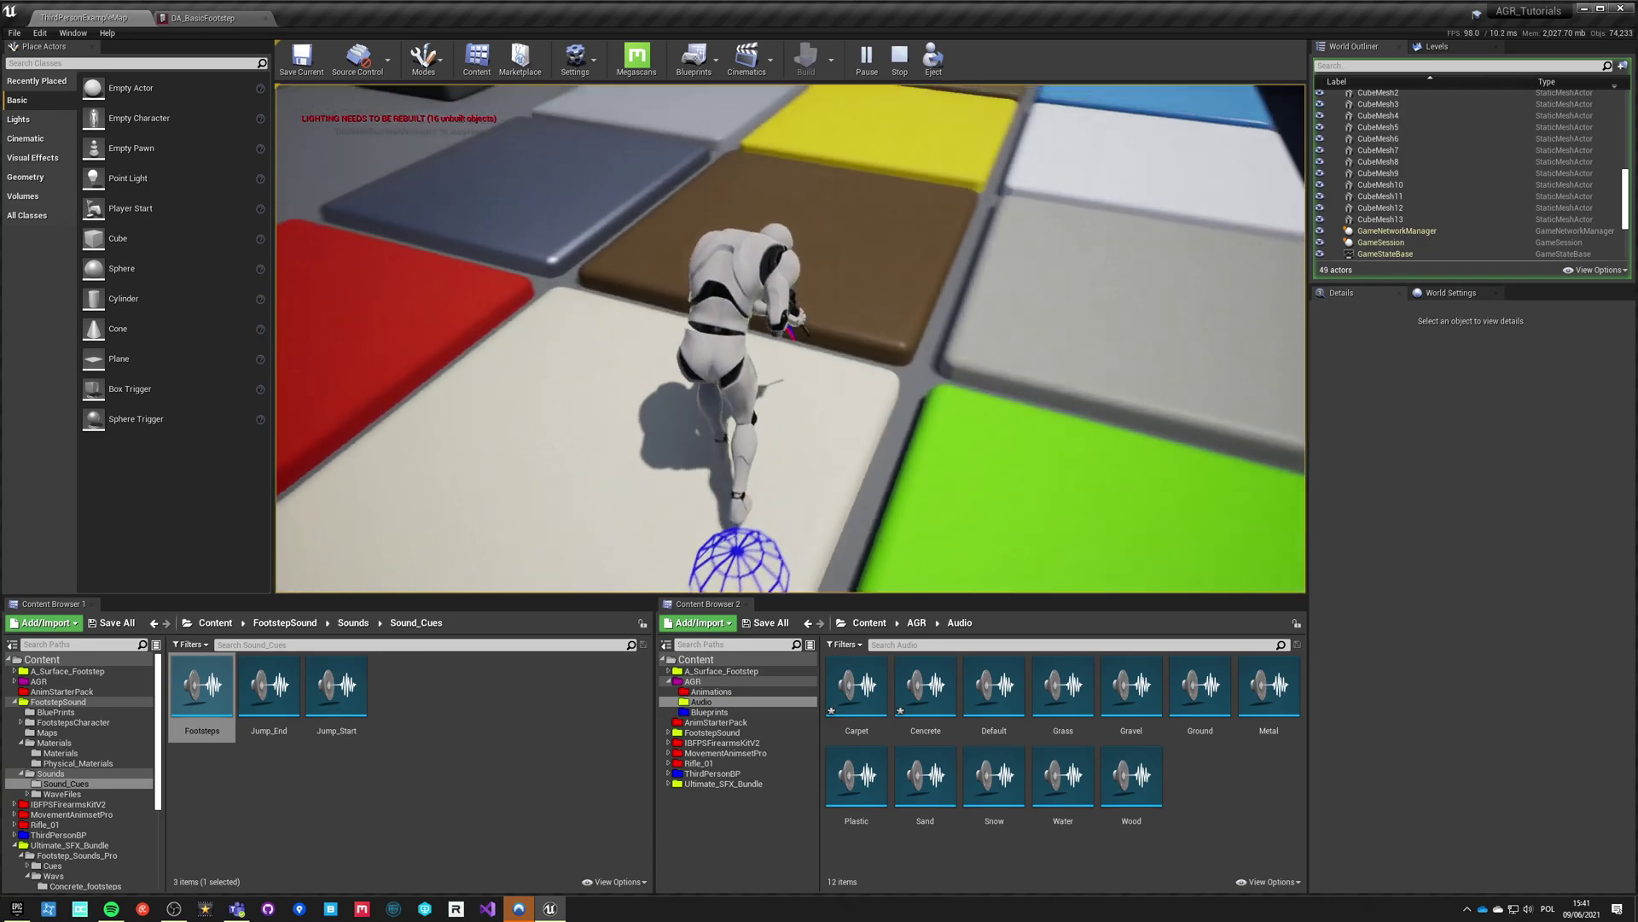
Step: Test the footstep sounds on the yellow, white, blue, brown and grey tiles and the plain floor, and stop the play session
key("w")
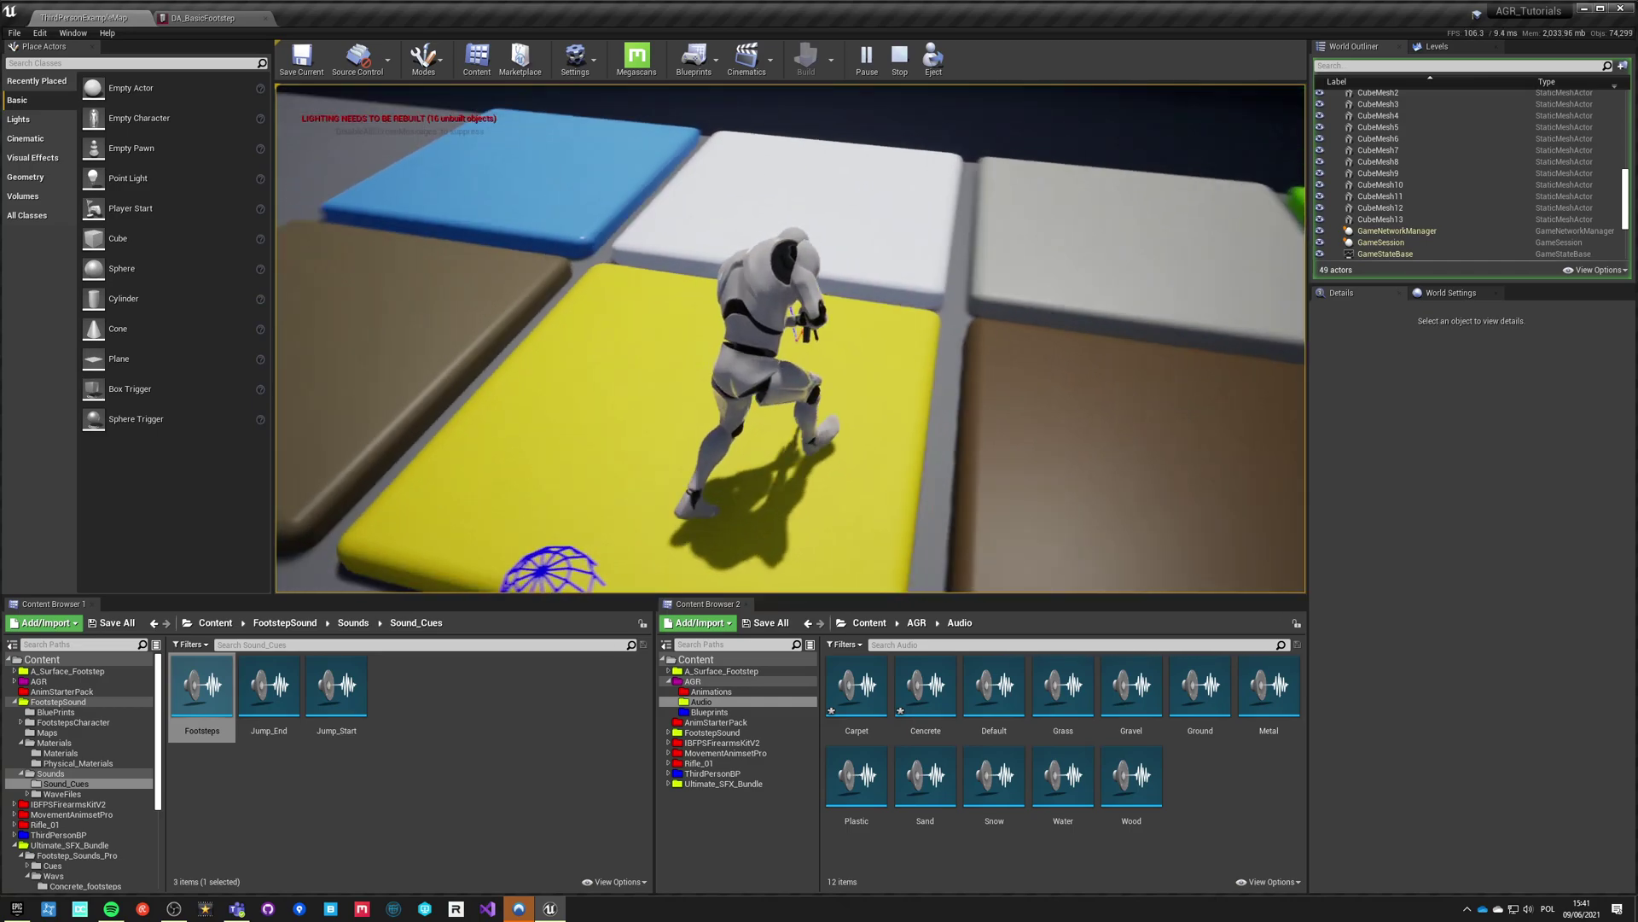
key("a")
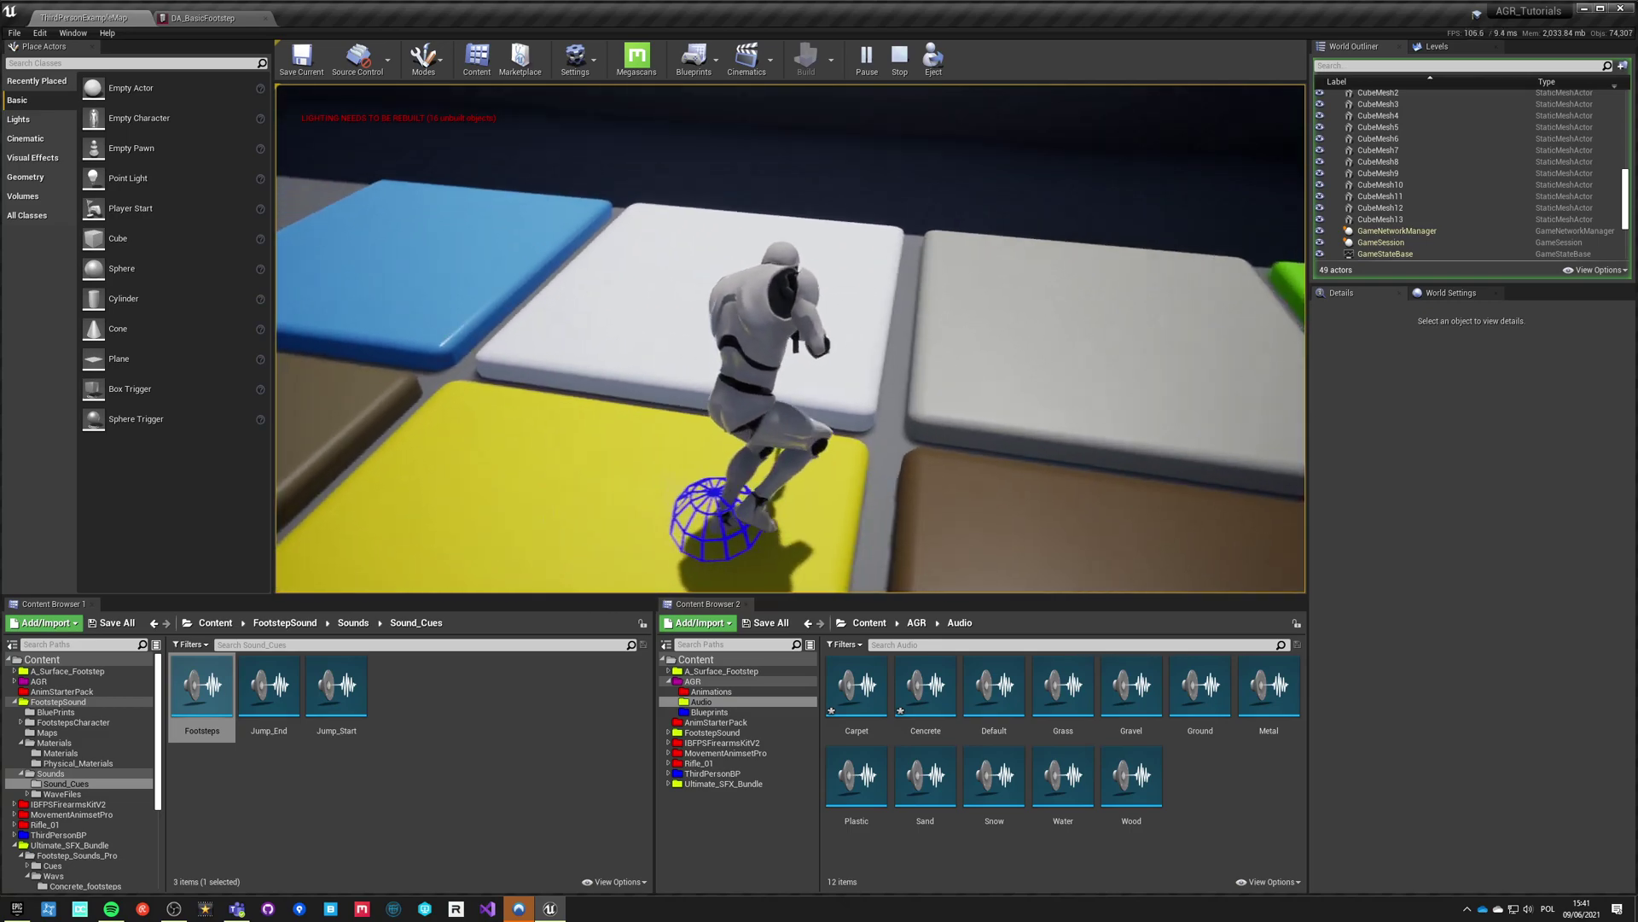
key("w")
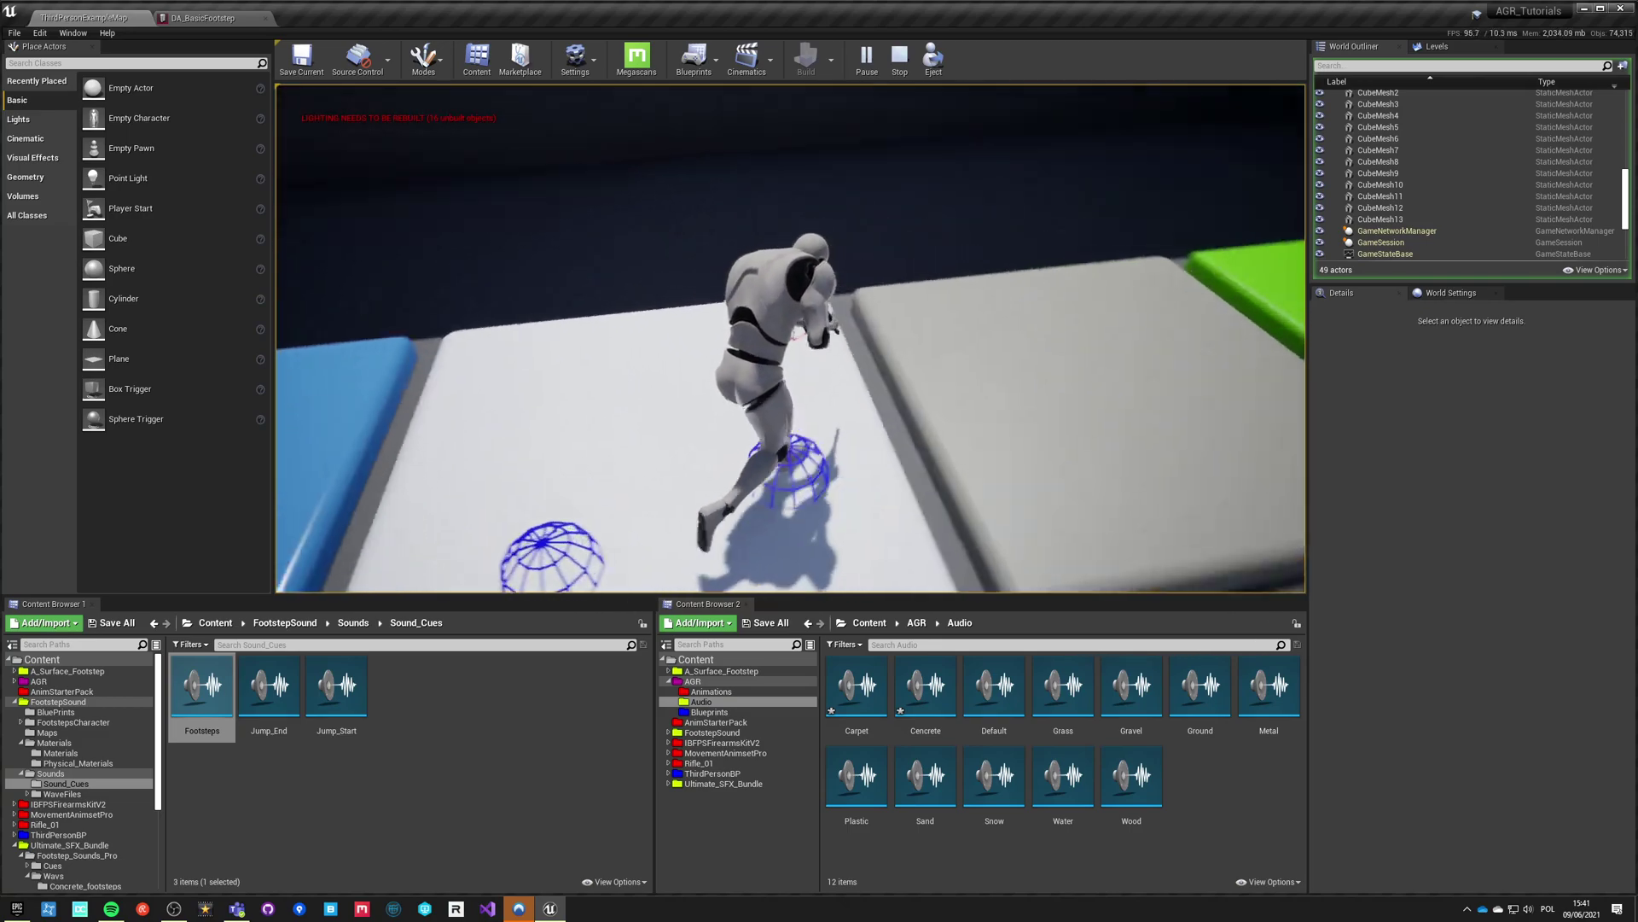
key("w")
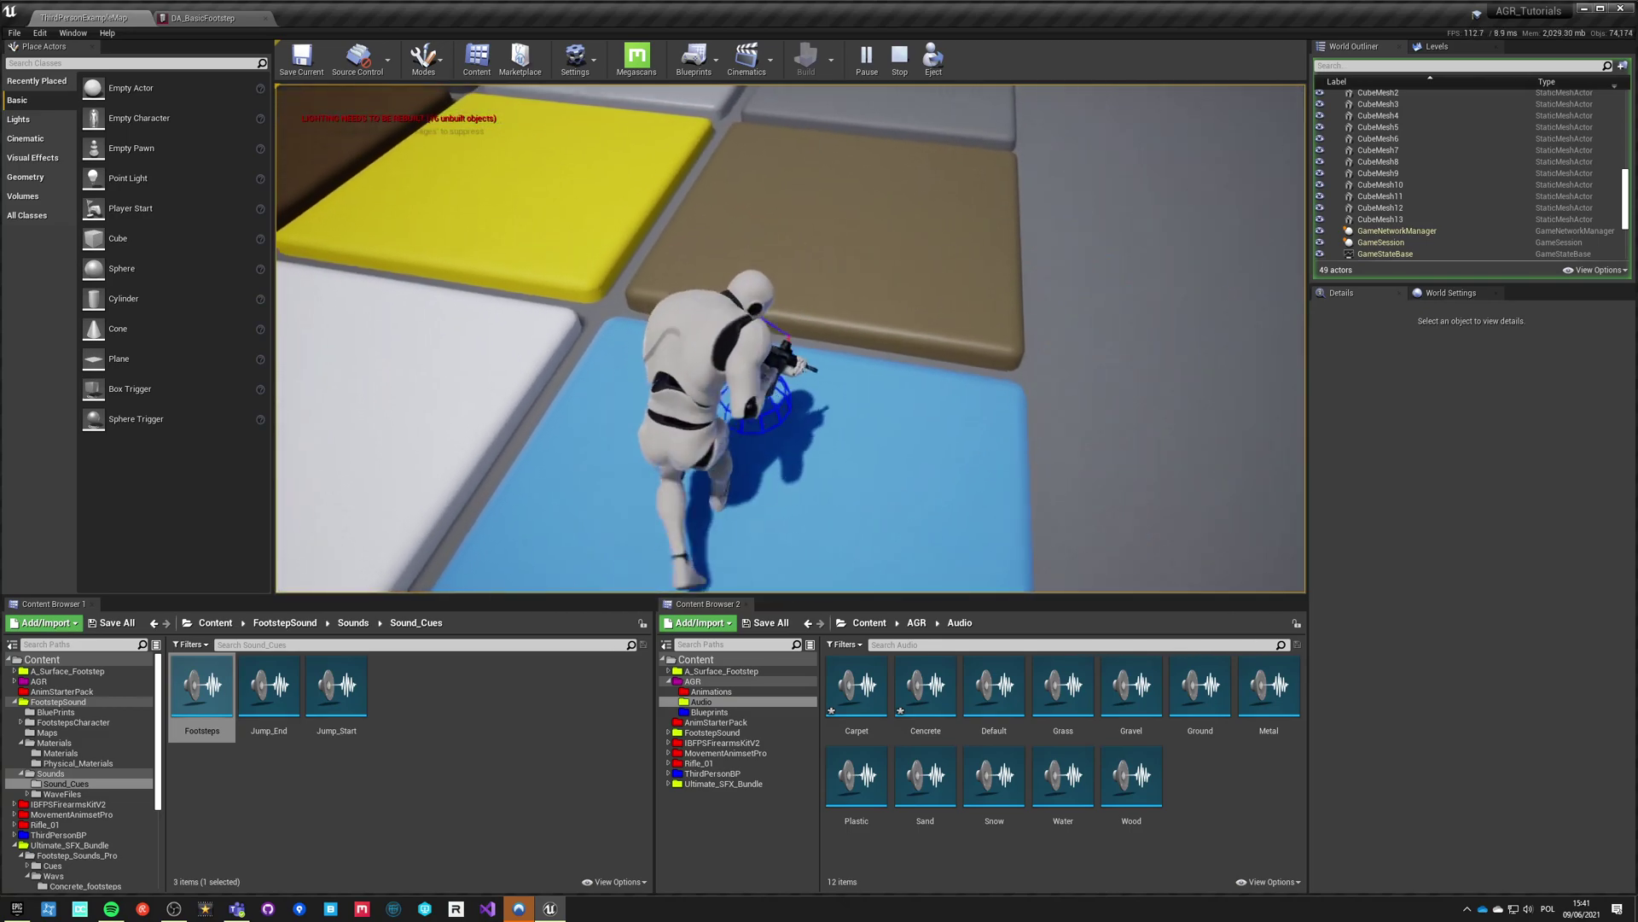
key("w")
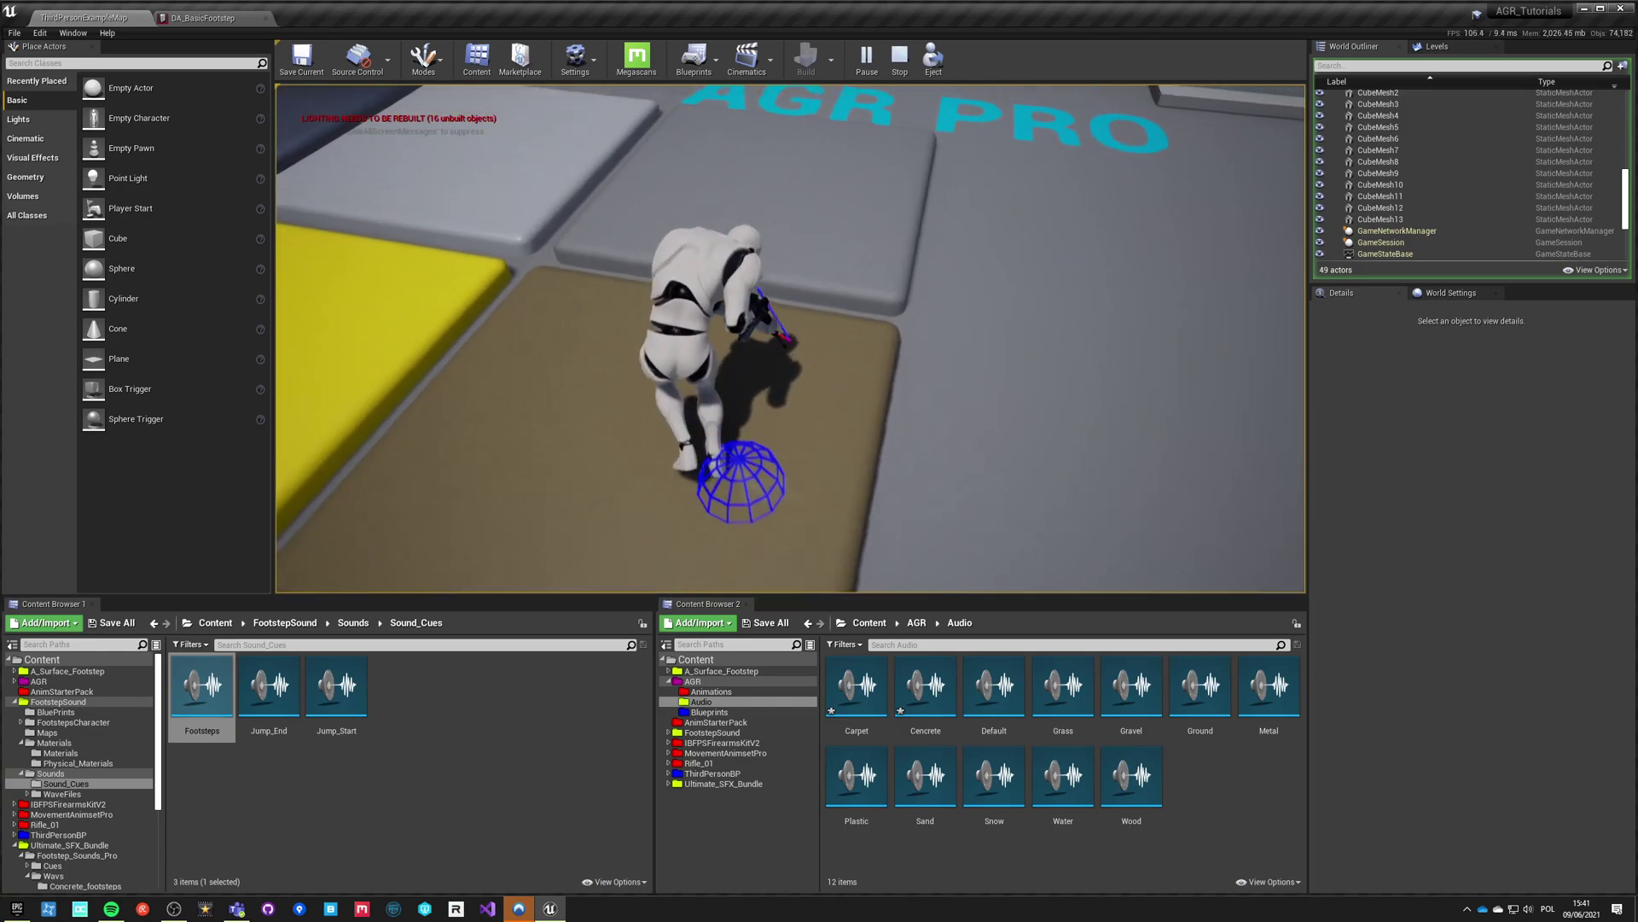
key("w")
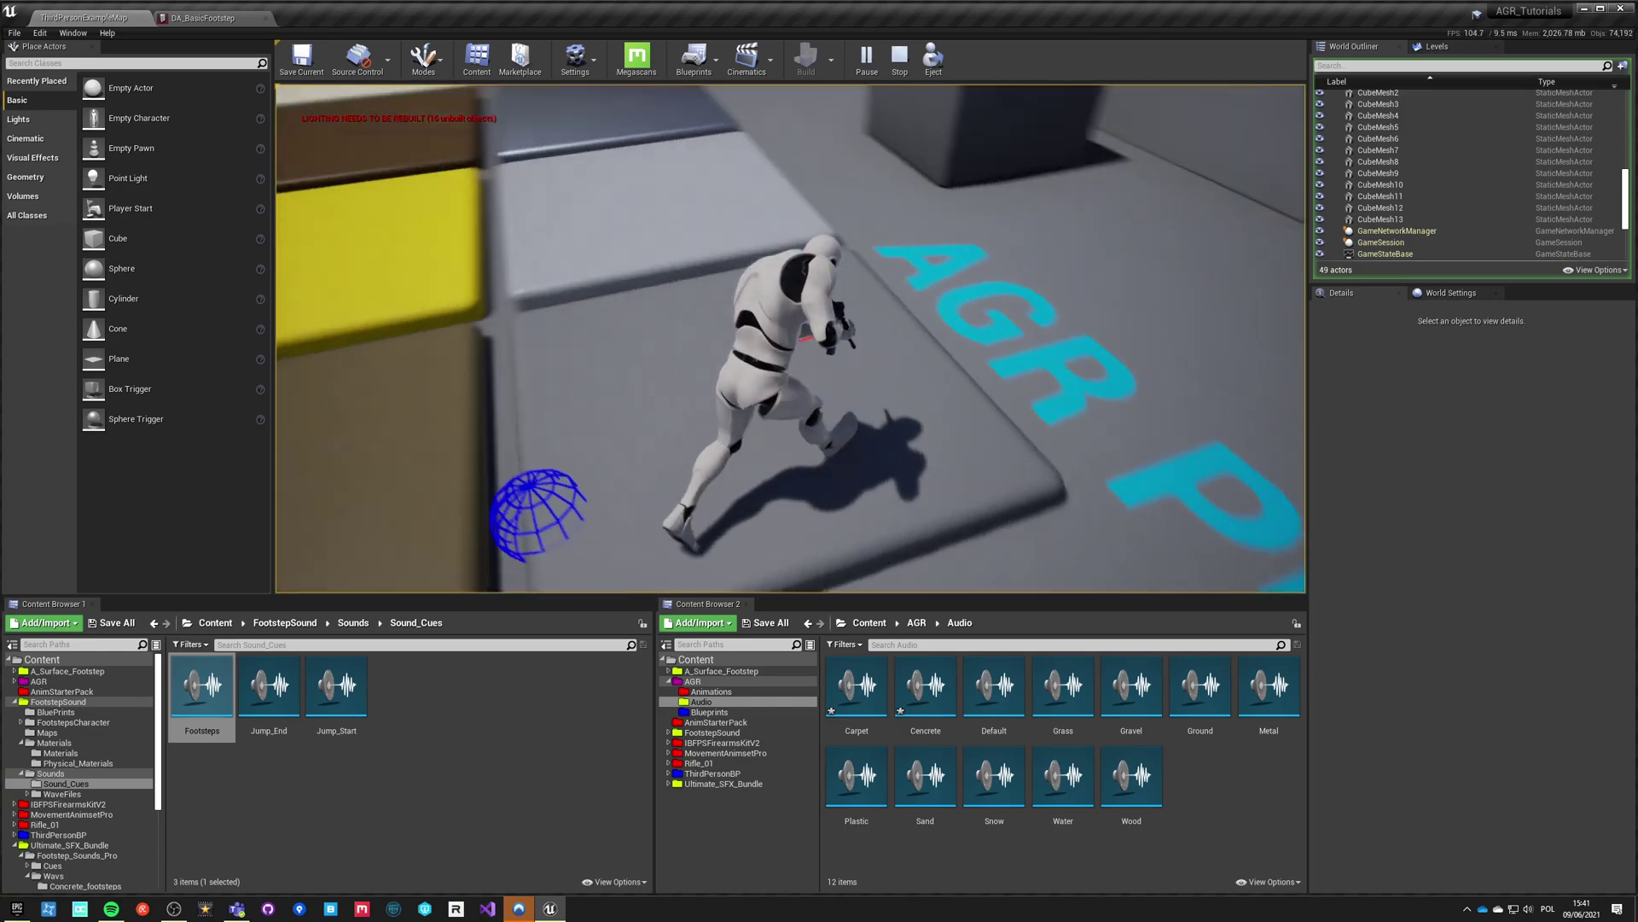
key("w")
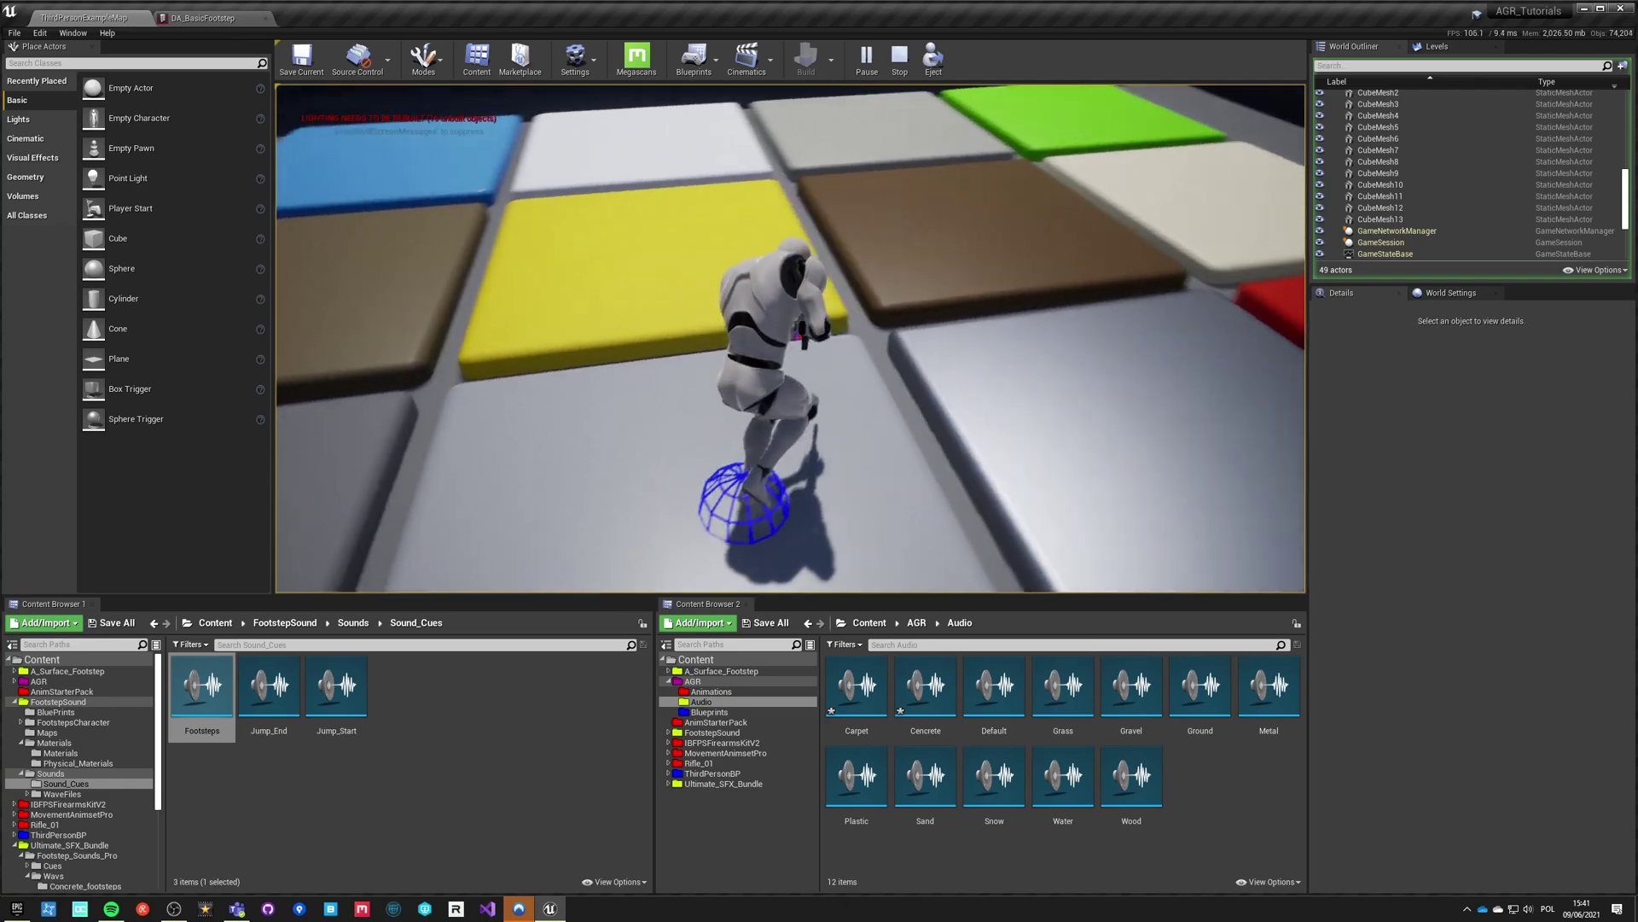
key("w")
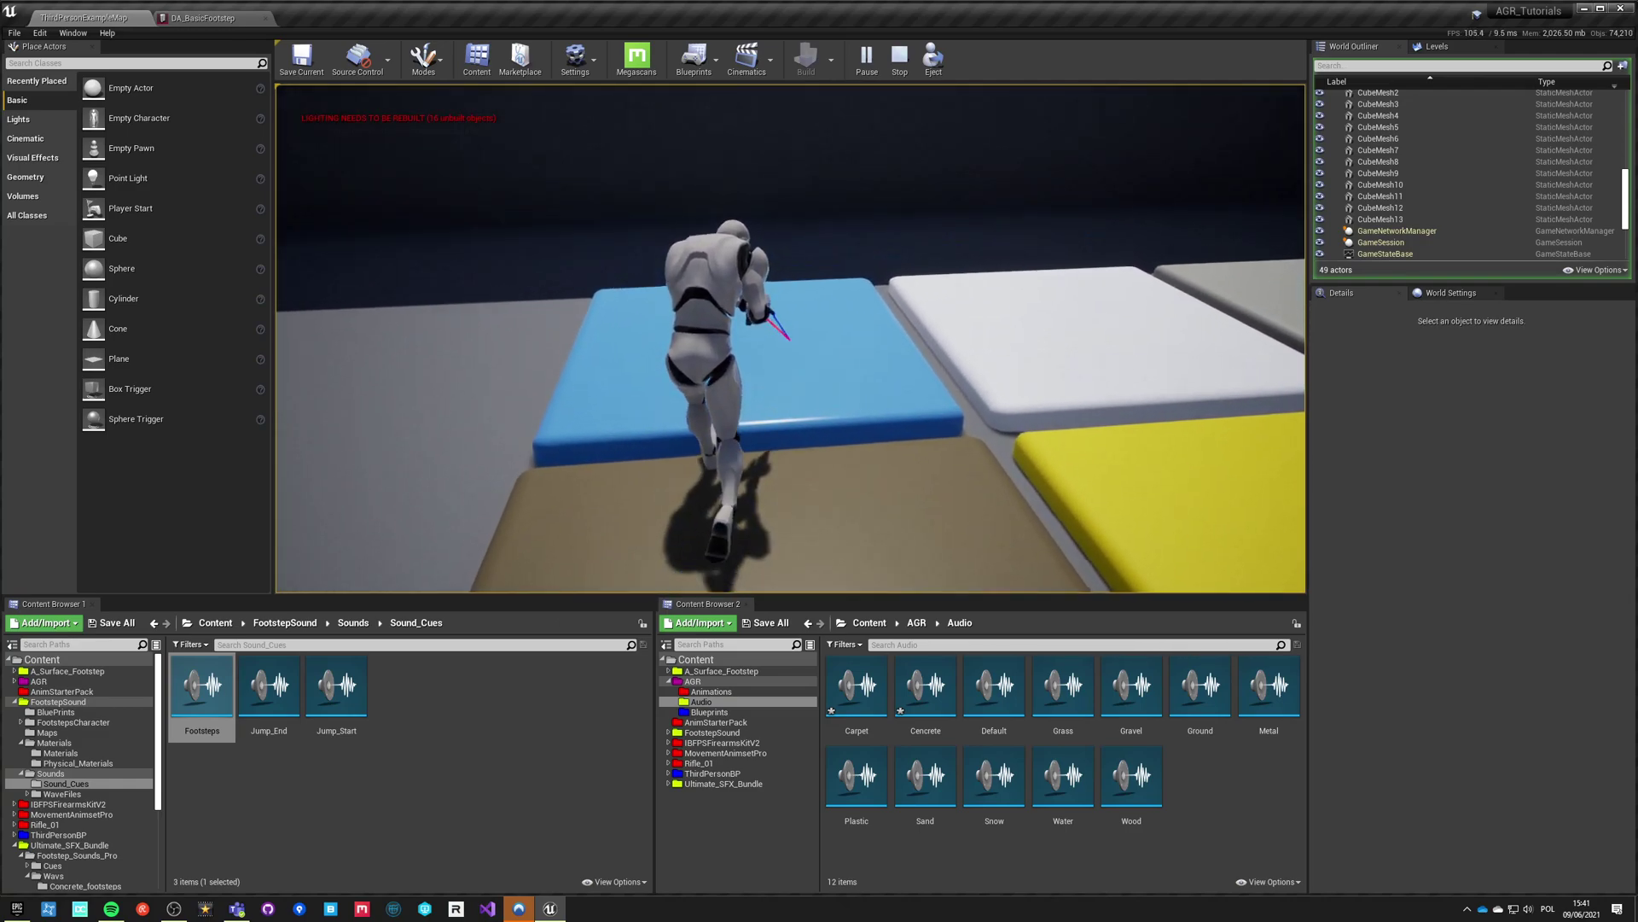
key("w")
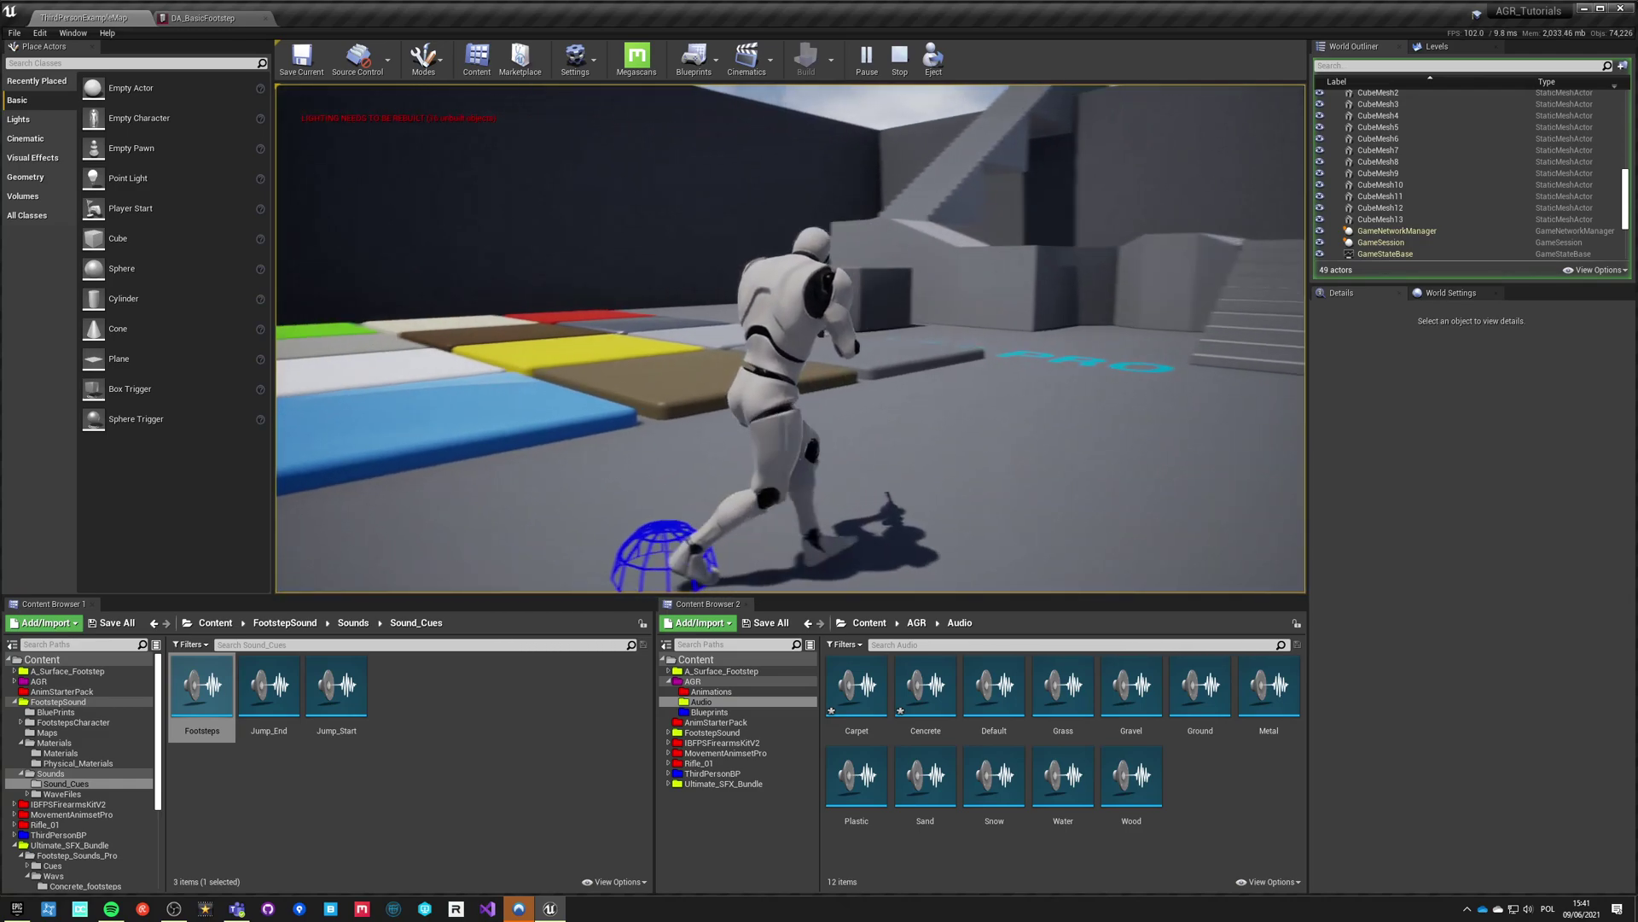
key("Escape")
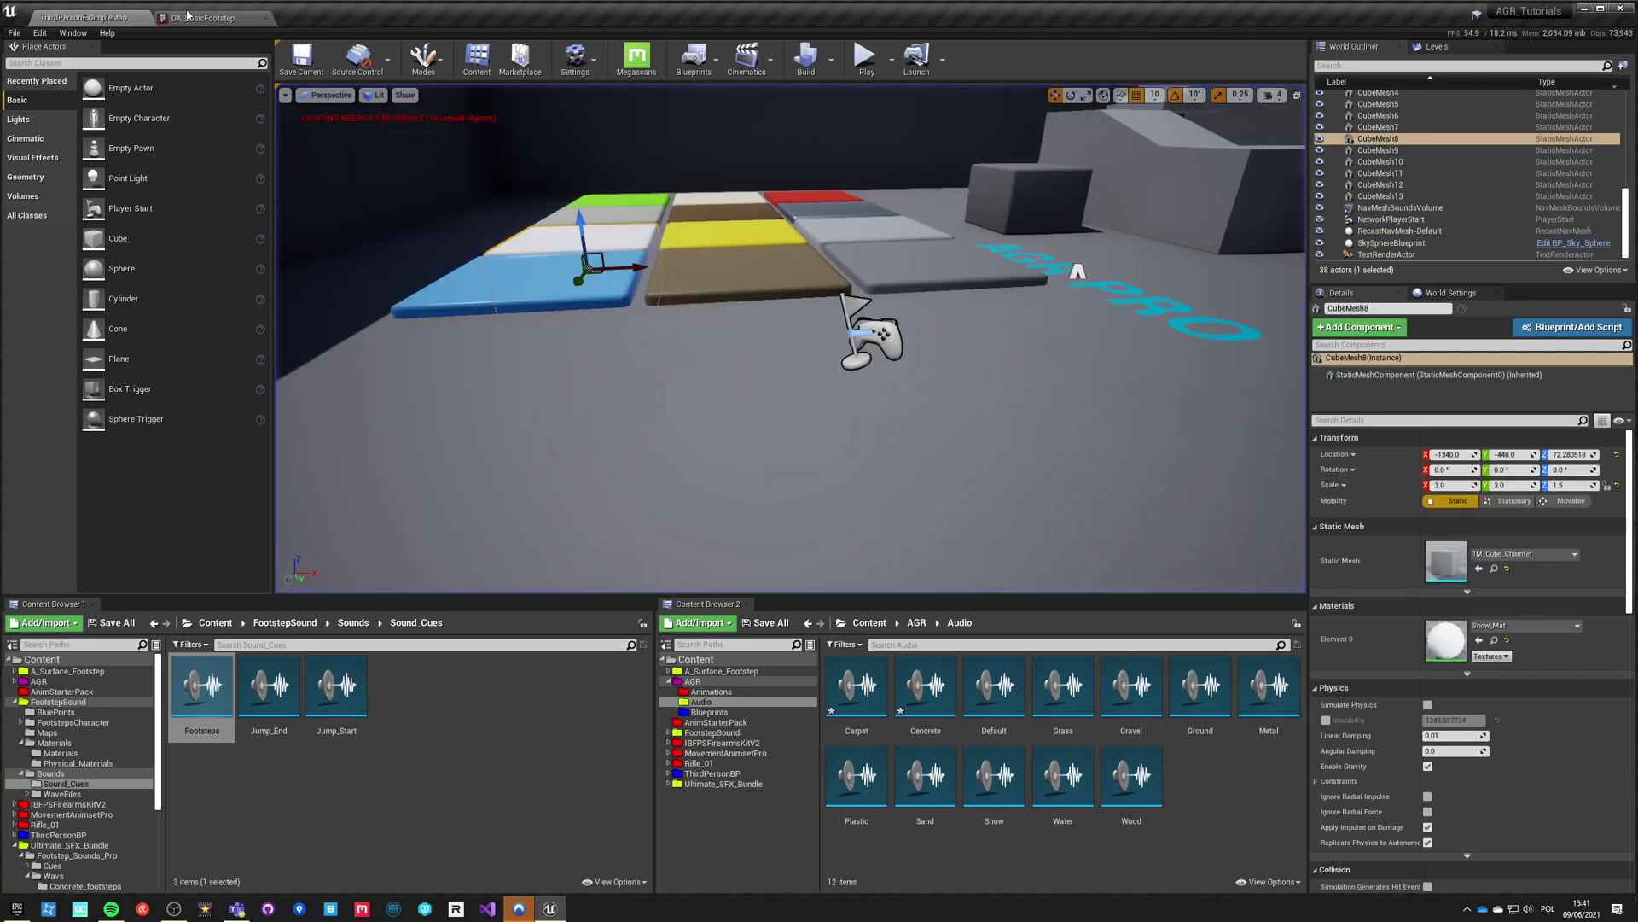
Step: In the Particles map of DA_BasicFootstep, change the Default entry's surface to Carpet and choose PSN_General1_Surface as its Niagara system
left_click(192, 19)
scroll(914, 558, "down", 3)
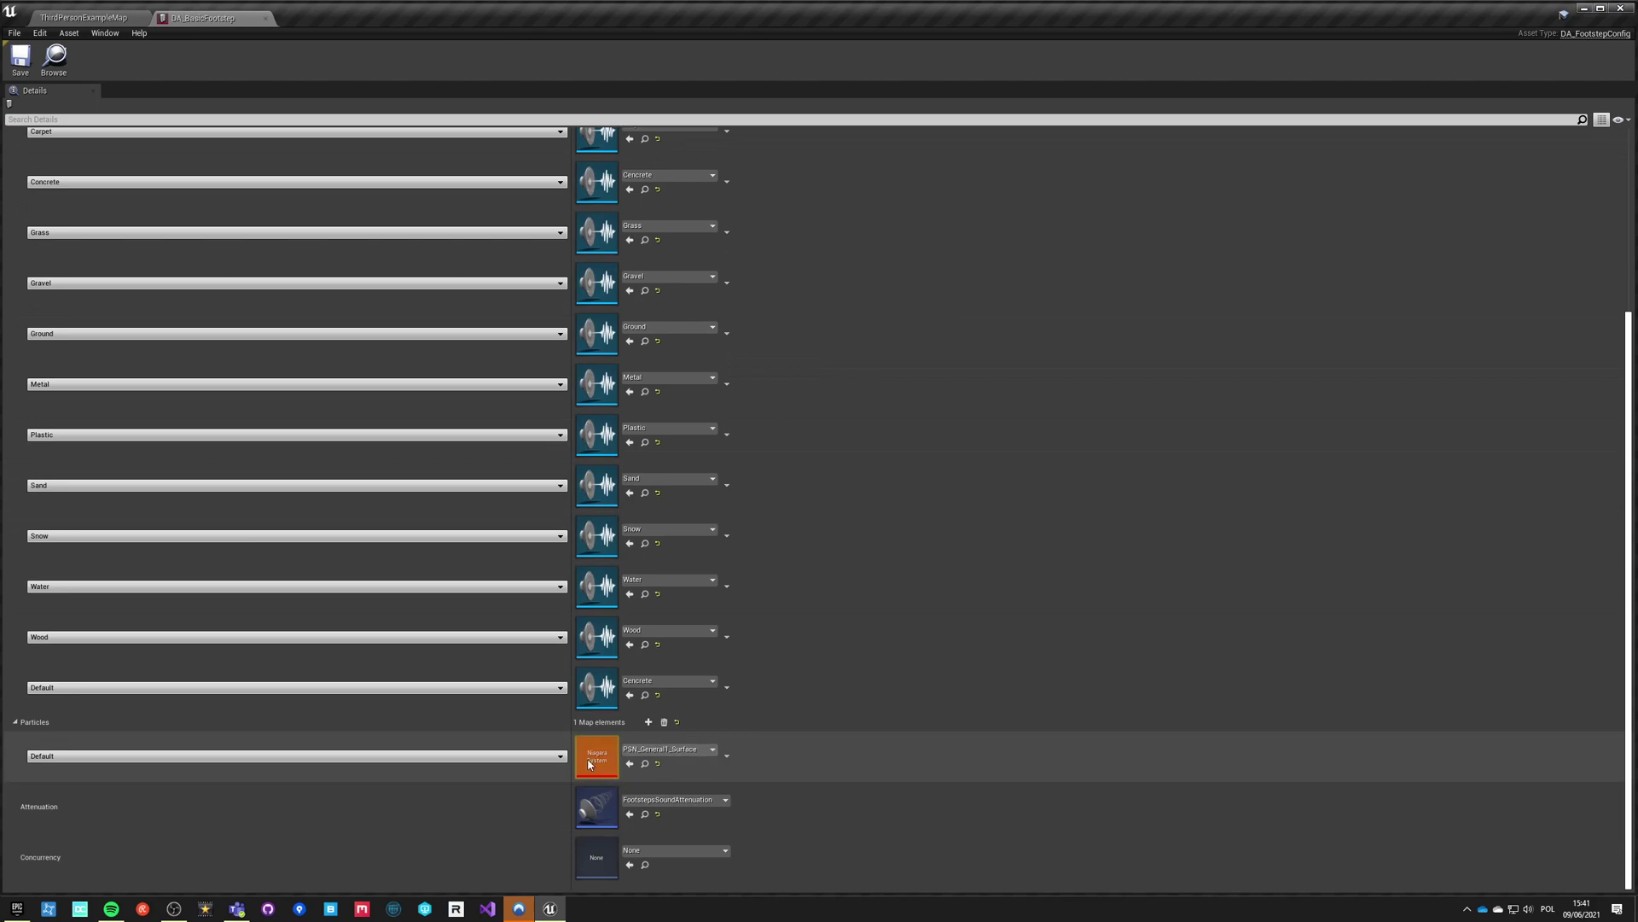
left_click(326, 759)
left_click(327, 767)
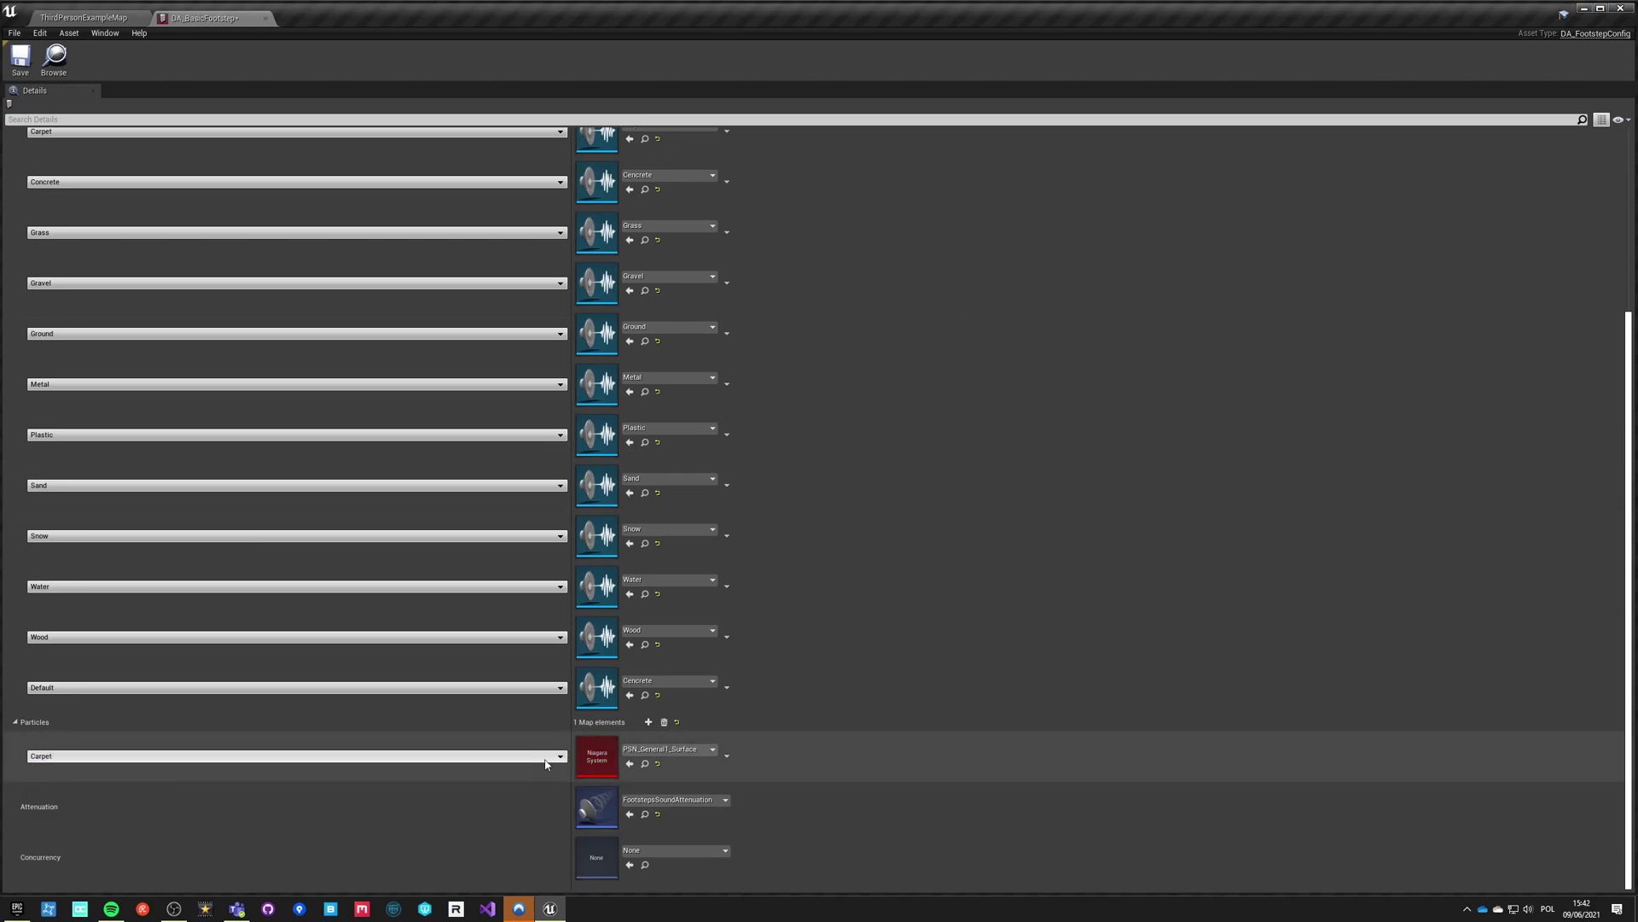
left_click(674, 751)
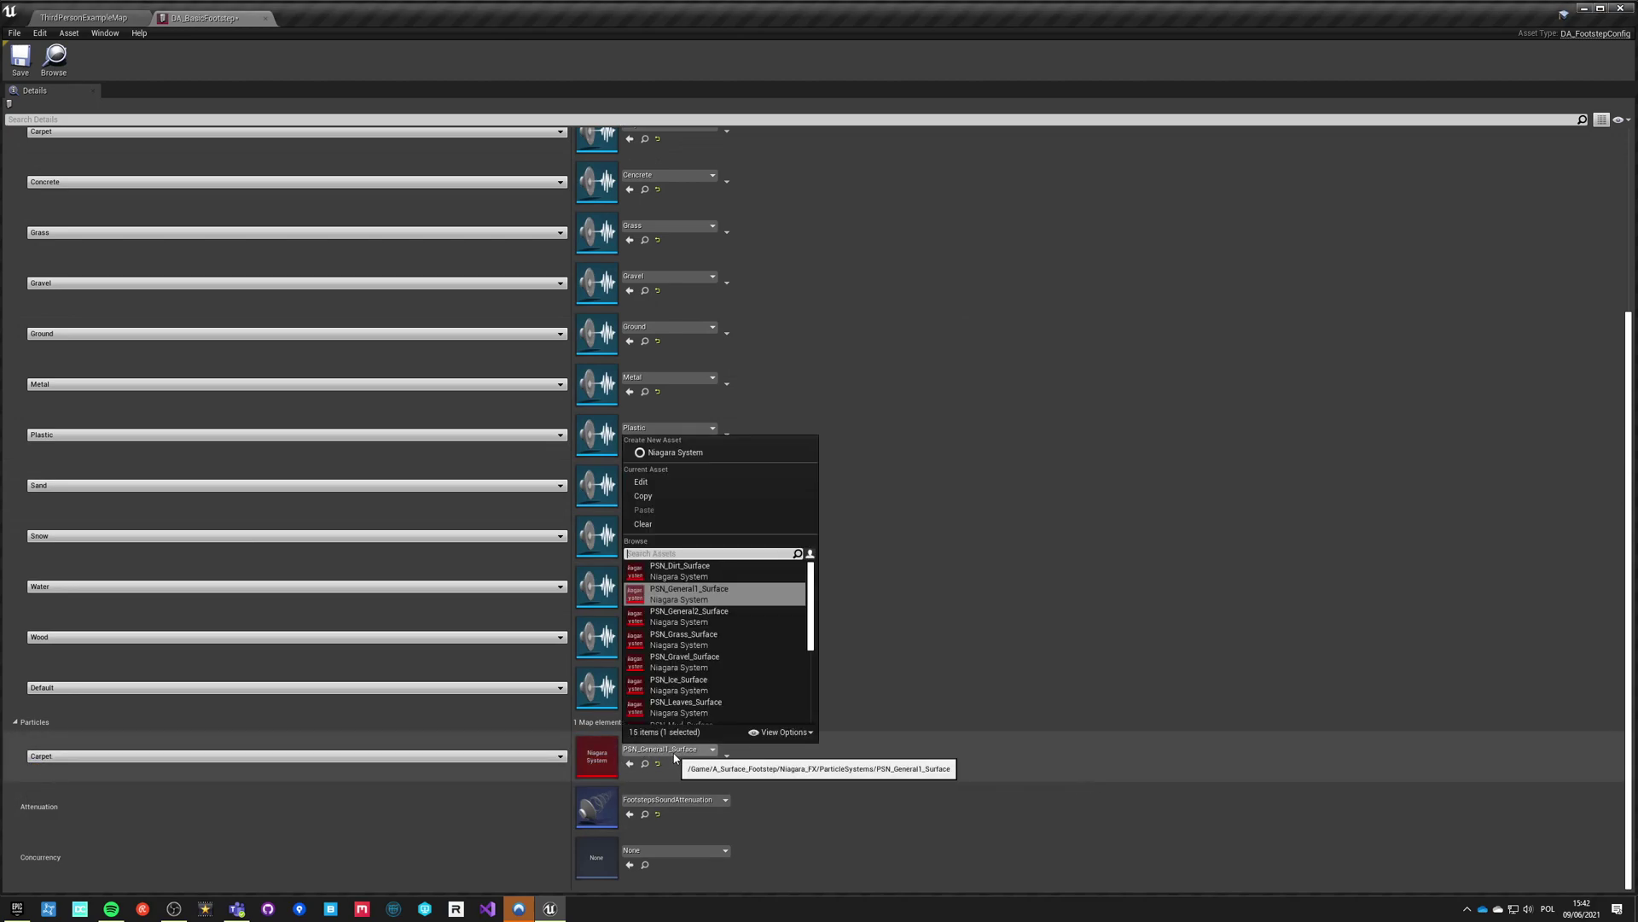
left_click(689, 593)
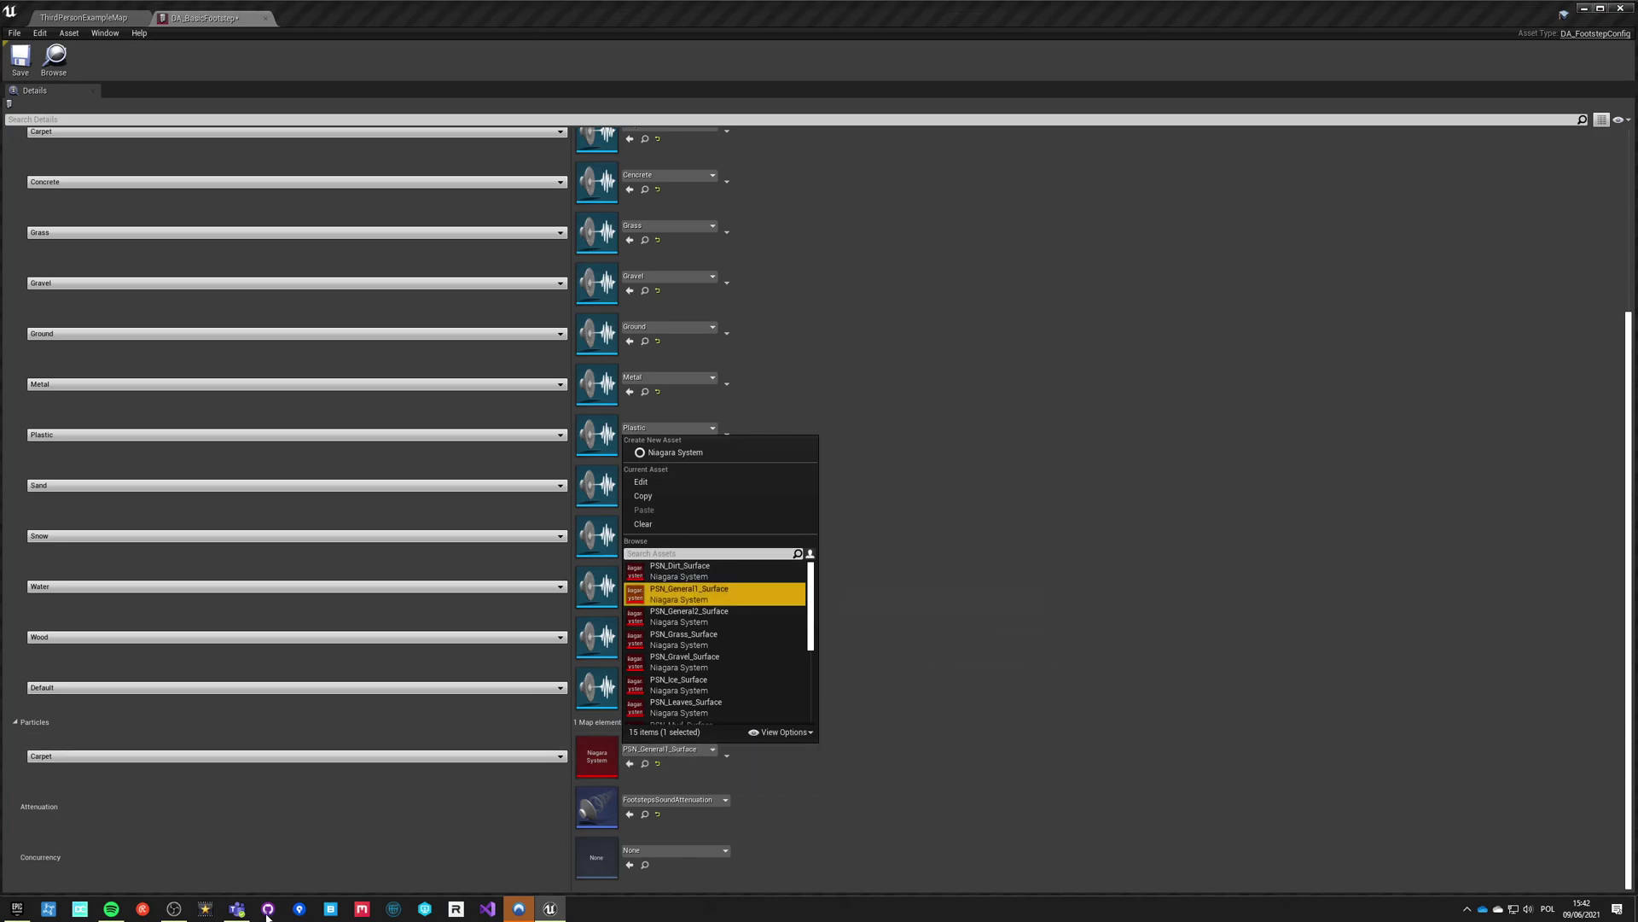
Step: Add a Concrete surface entry to the Particles map and assign the PSN_Dirt_Surface Niagara system to it
left_click(648, 722)
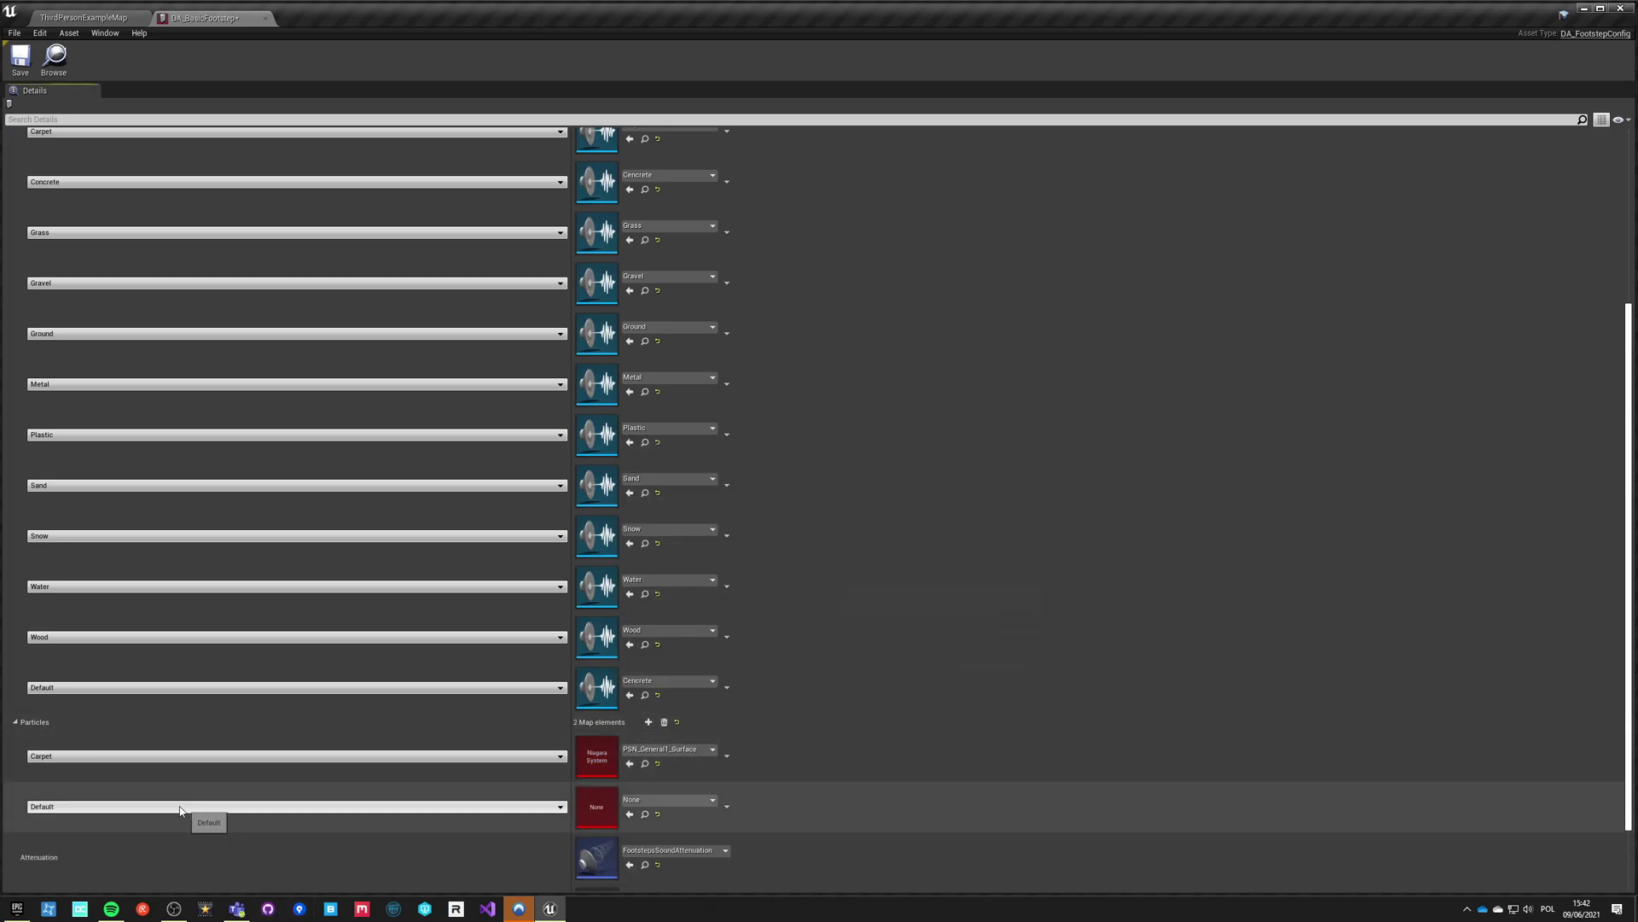
left_click(208, 806)
left_click(41, 720)
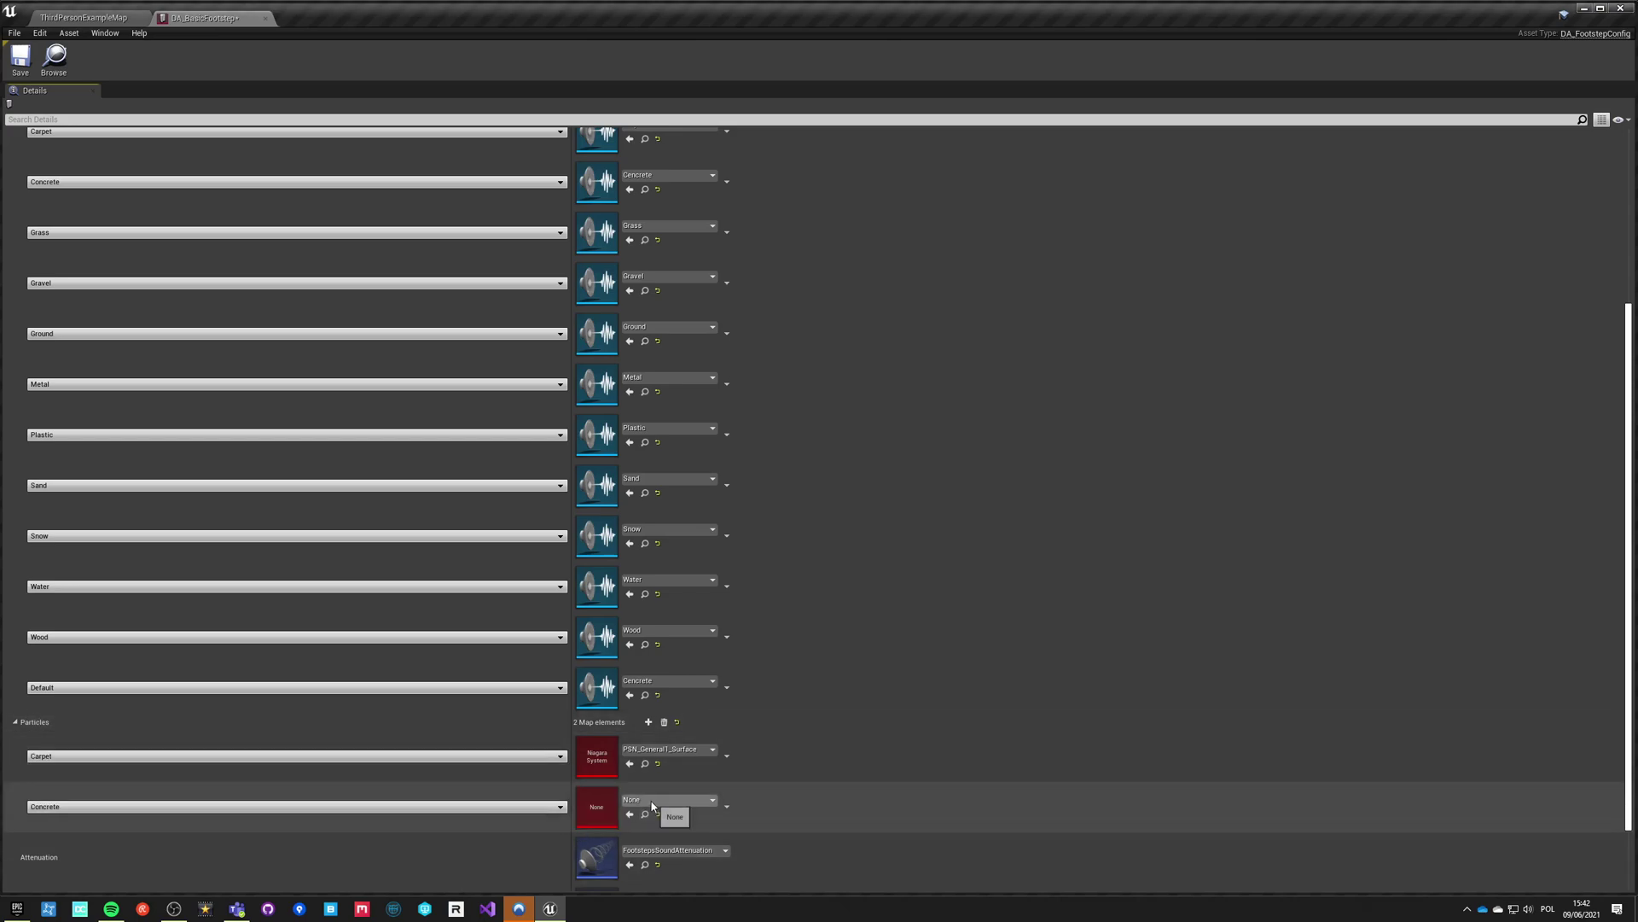
left_click(670, 798)
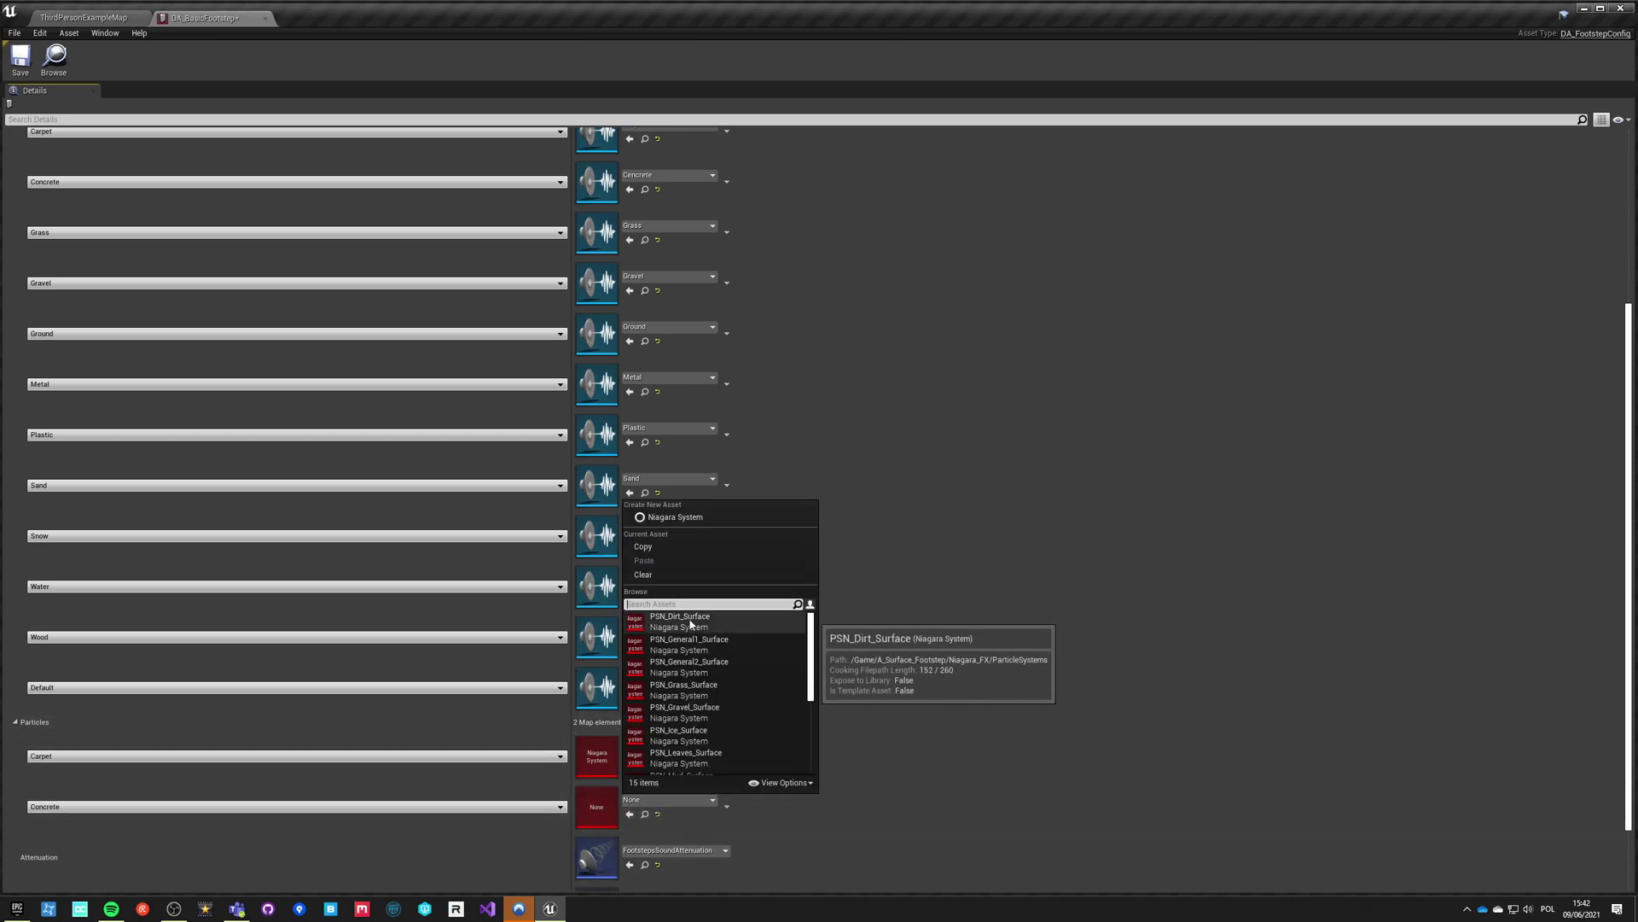
scroll(691, 624, "down", 4)
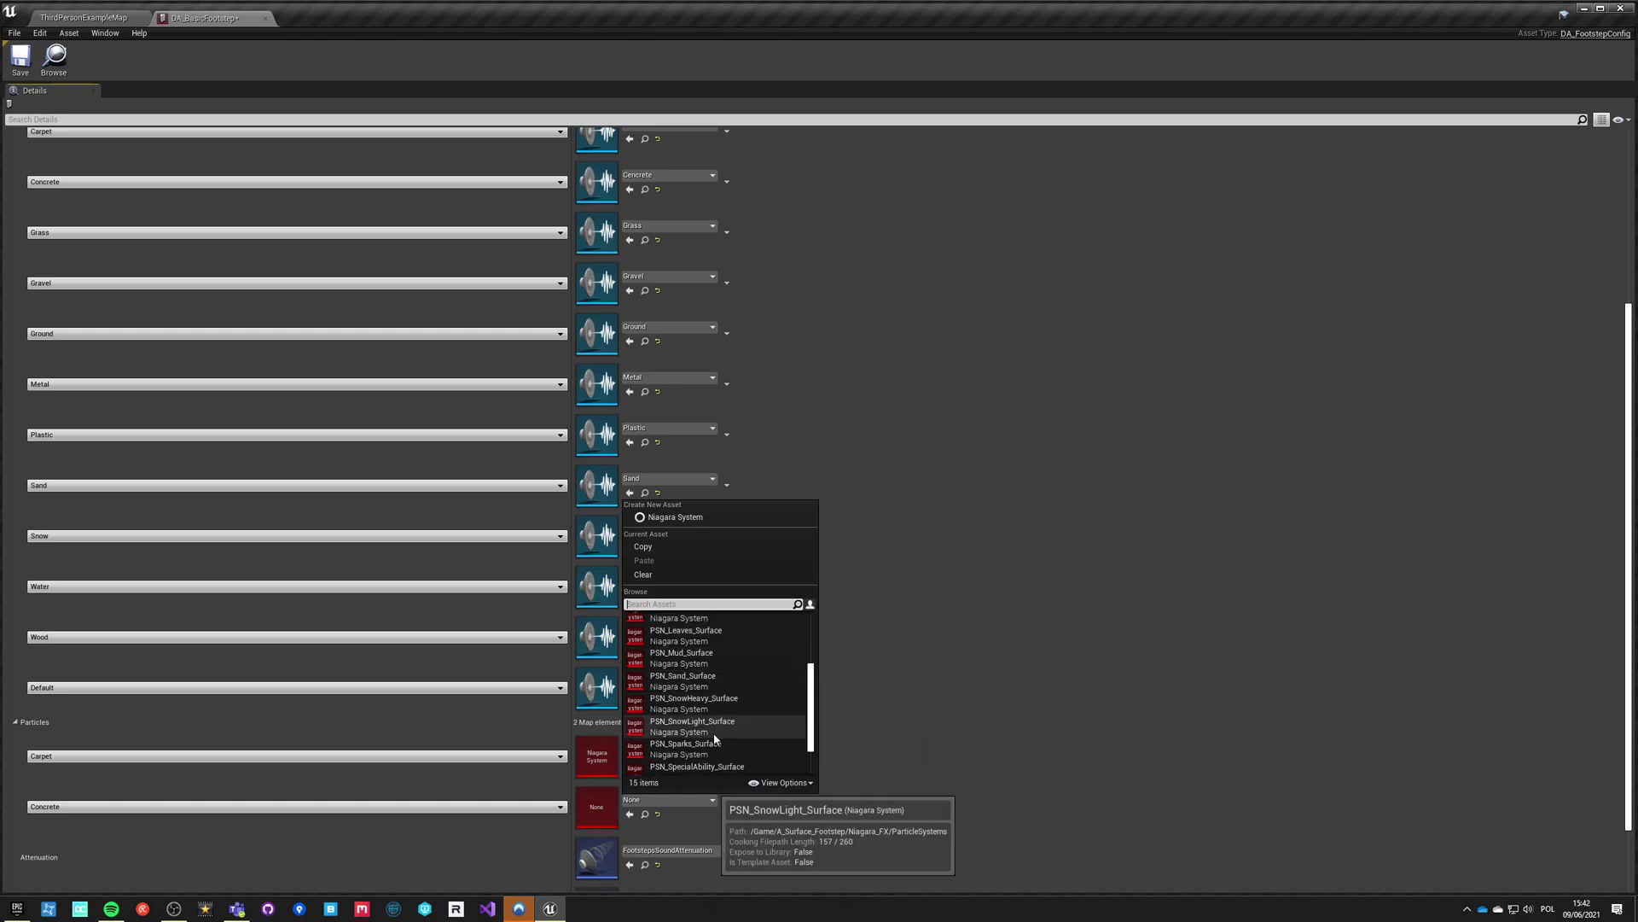
scroll(713, 758, "down", 2)
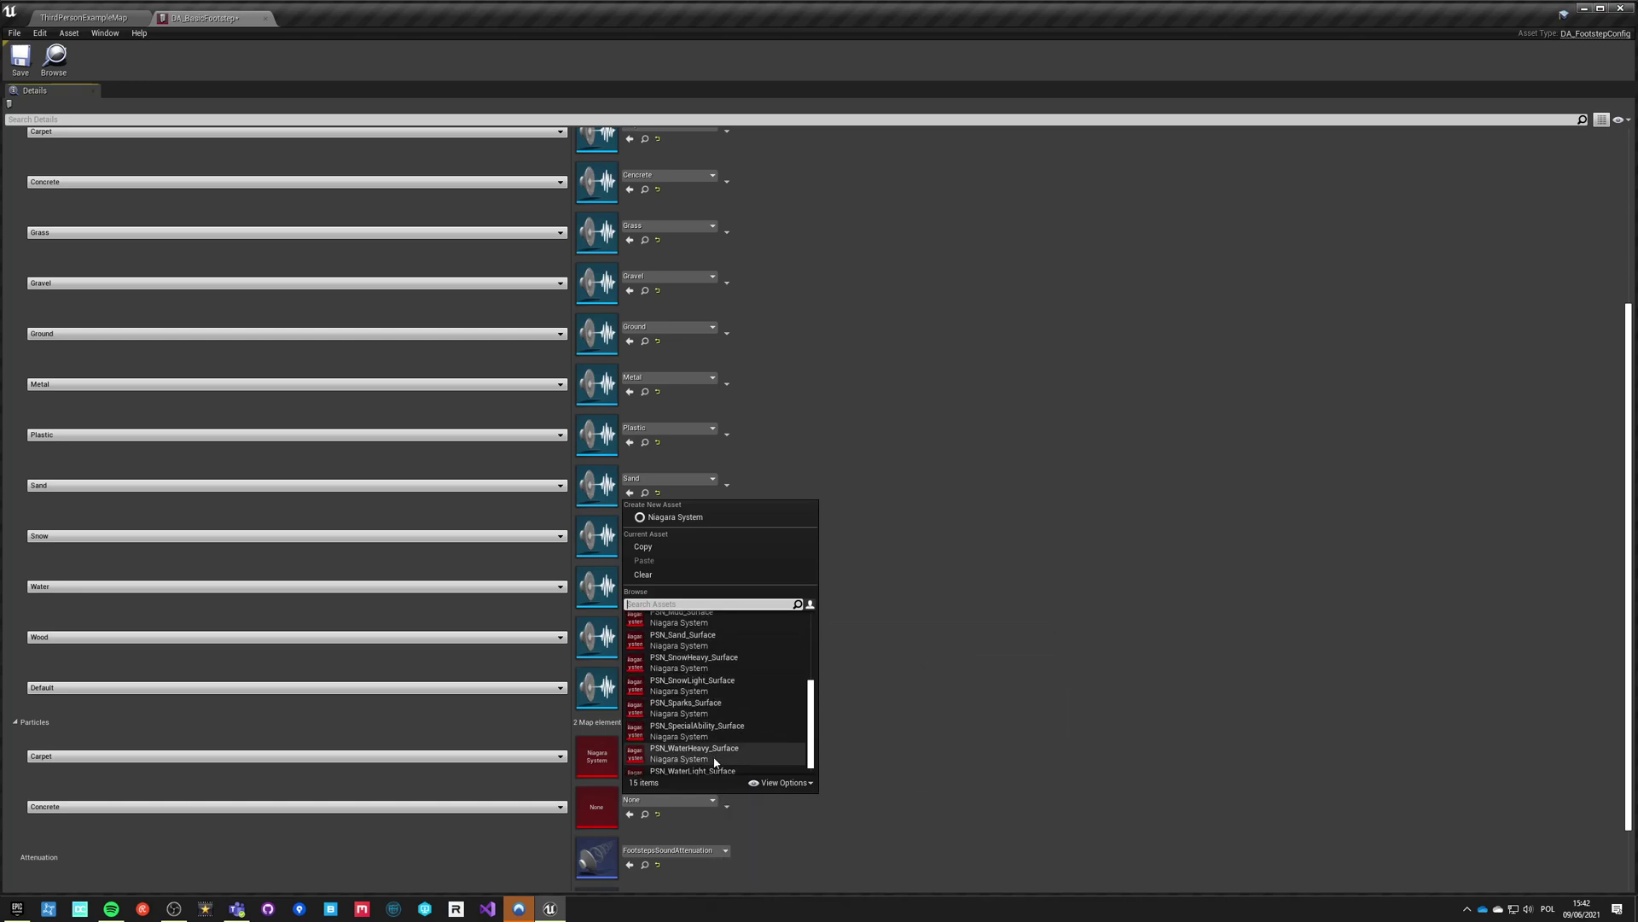
scroll(715, 762, "down", 1)
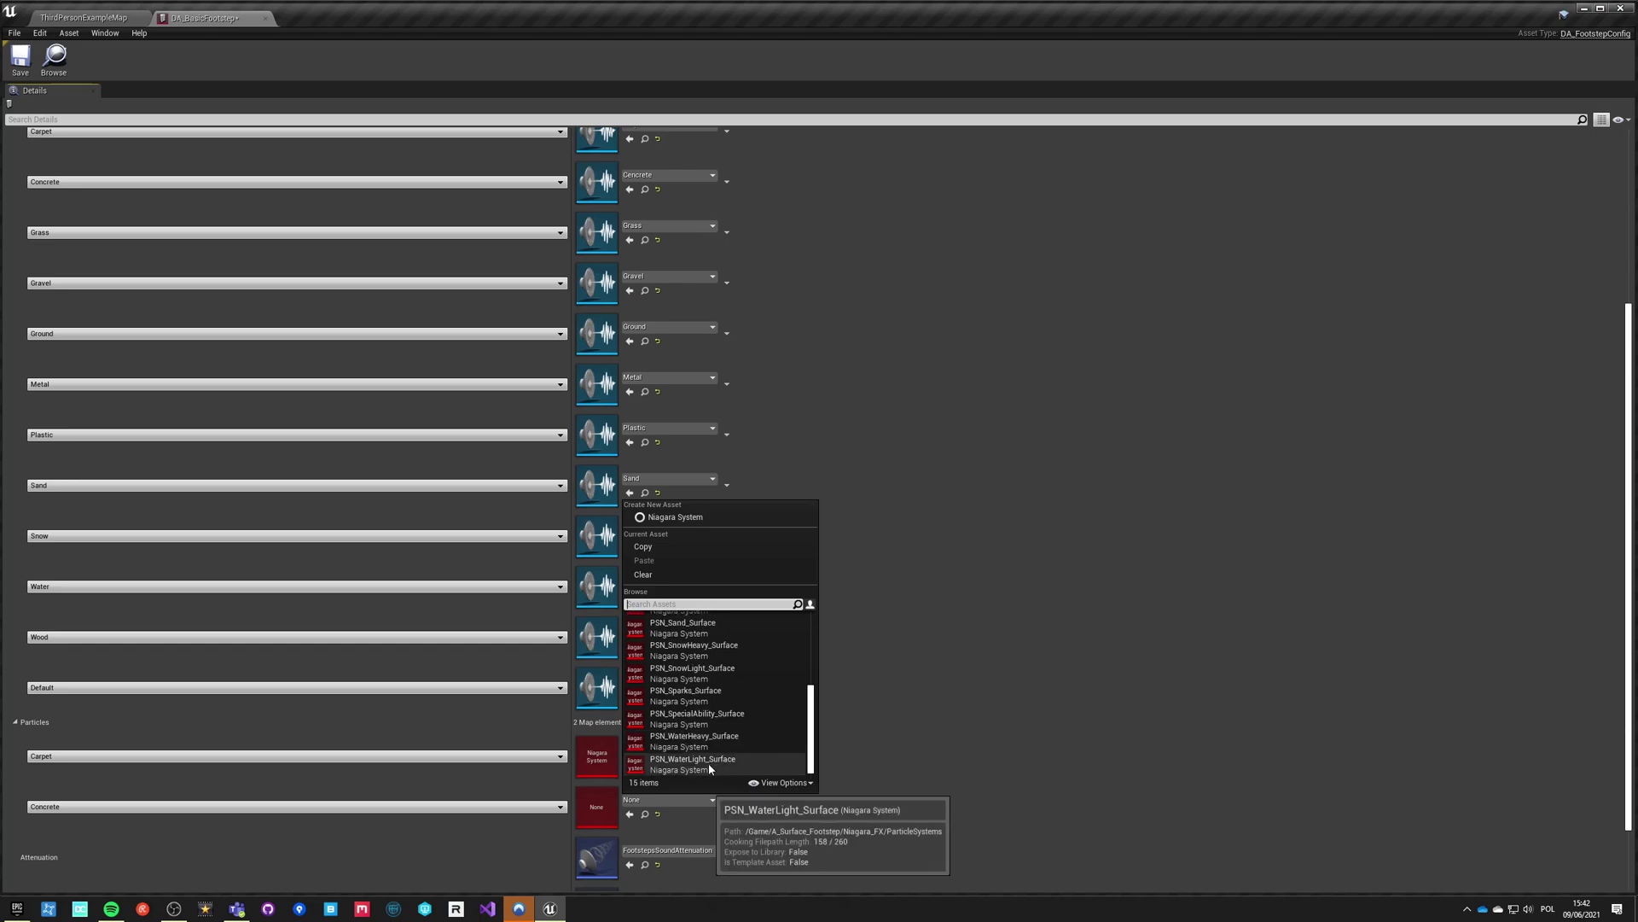
scroll(708, 765, "up", 5)
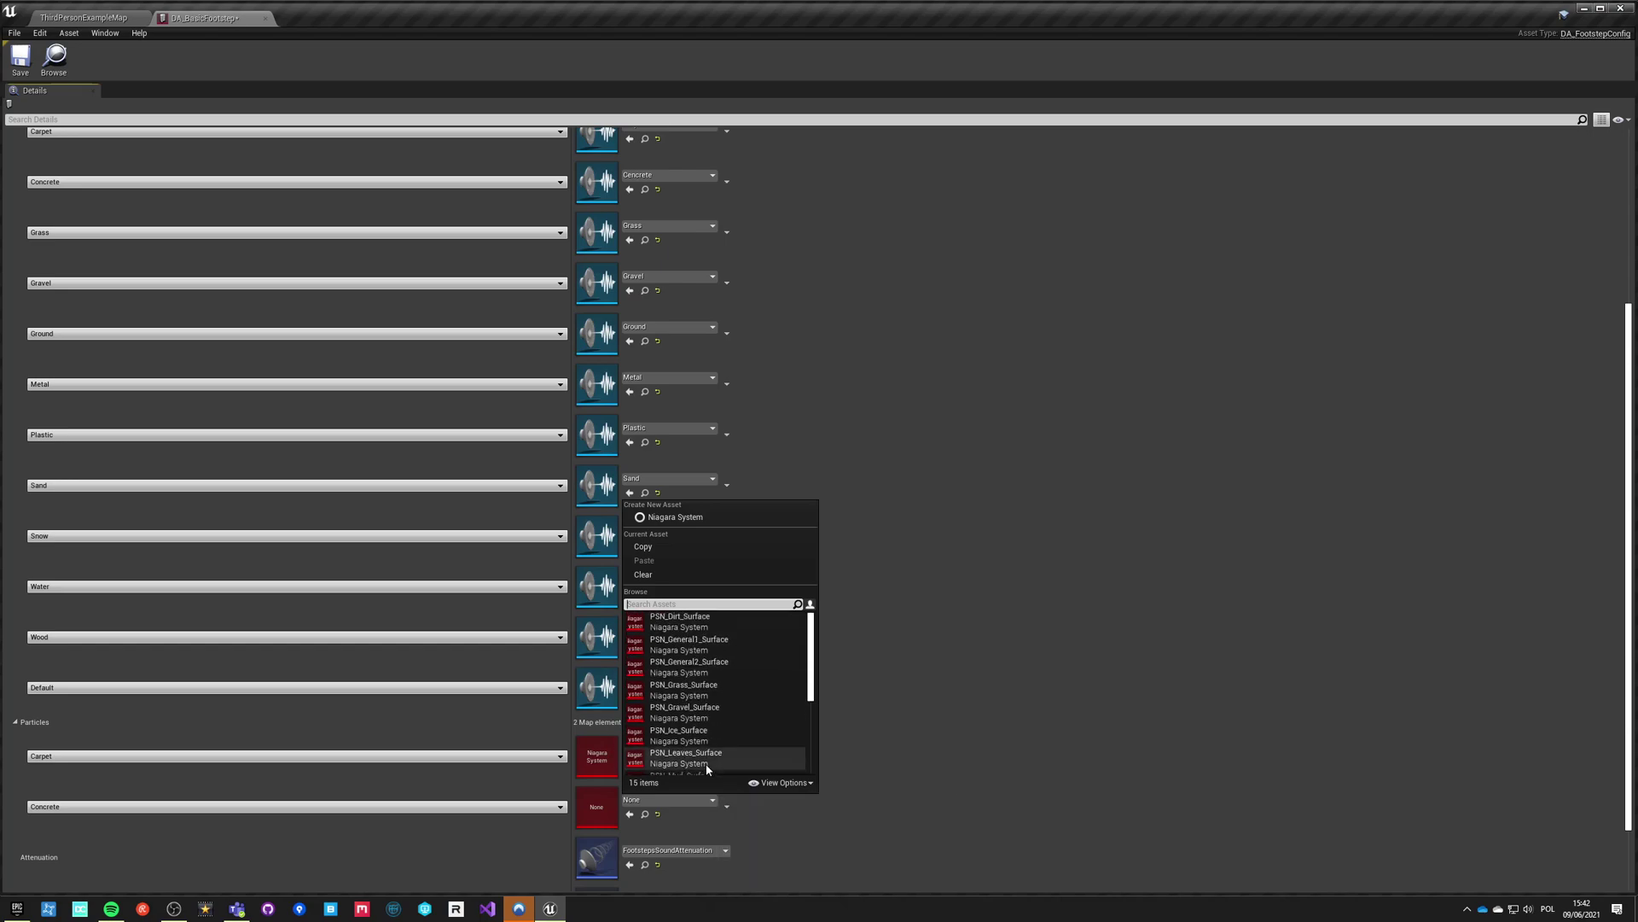
left_click(699, 622)
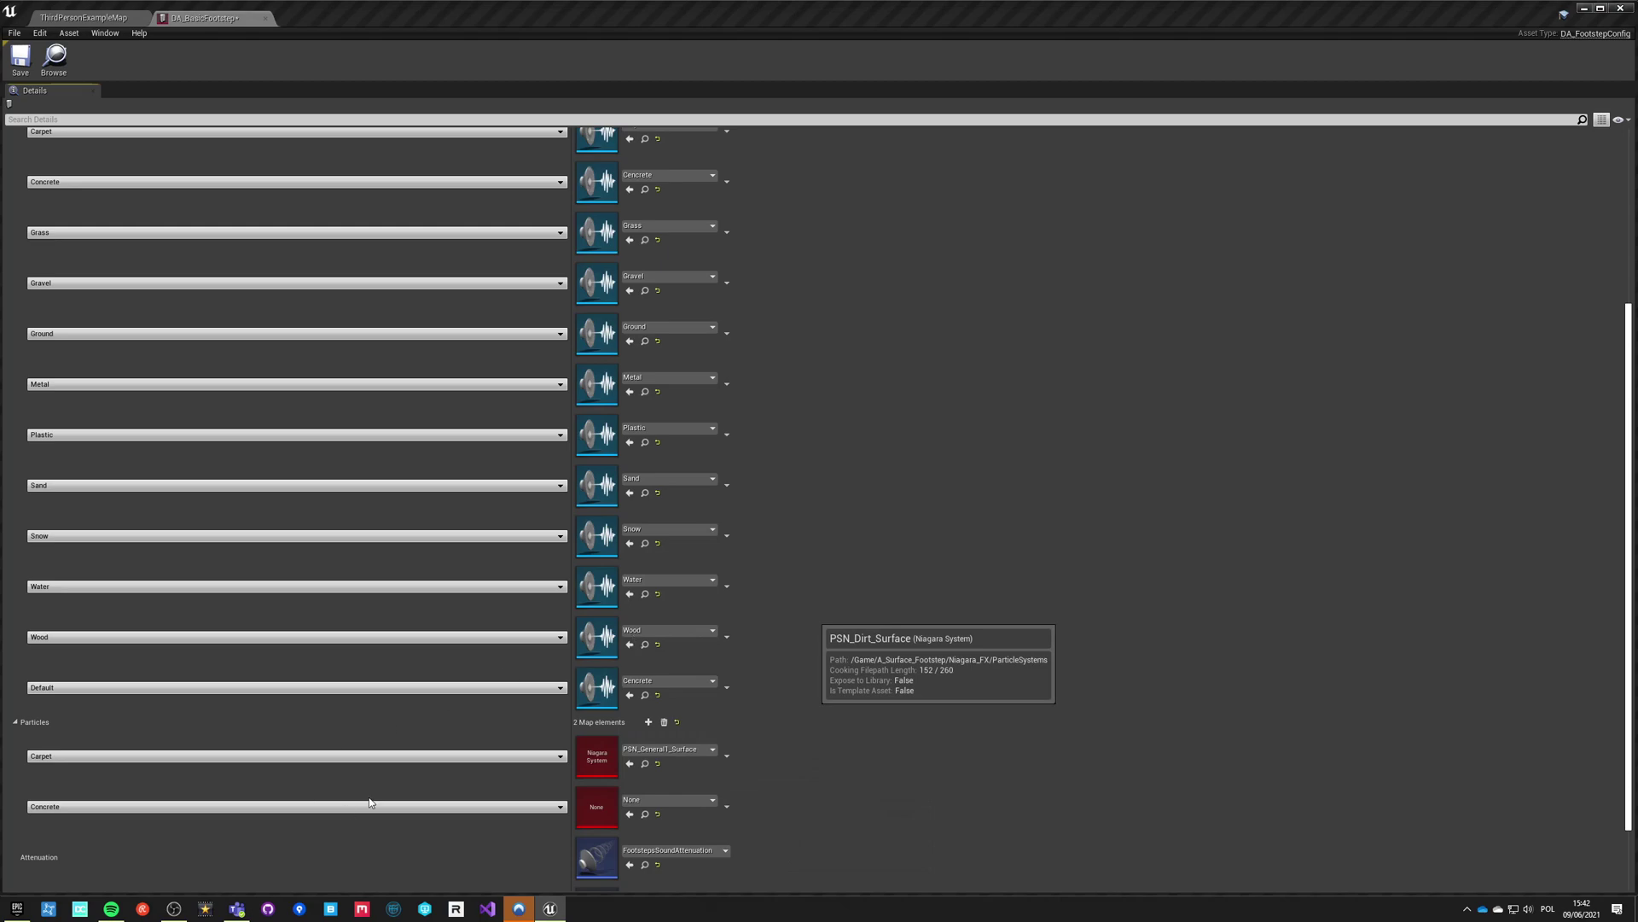
Step: Add another entry to the Particles map, set its surface to Wood, and assign the PSN_General2_Surface Niagara system to it
left_click(649, 722)
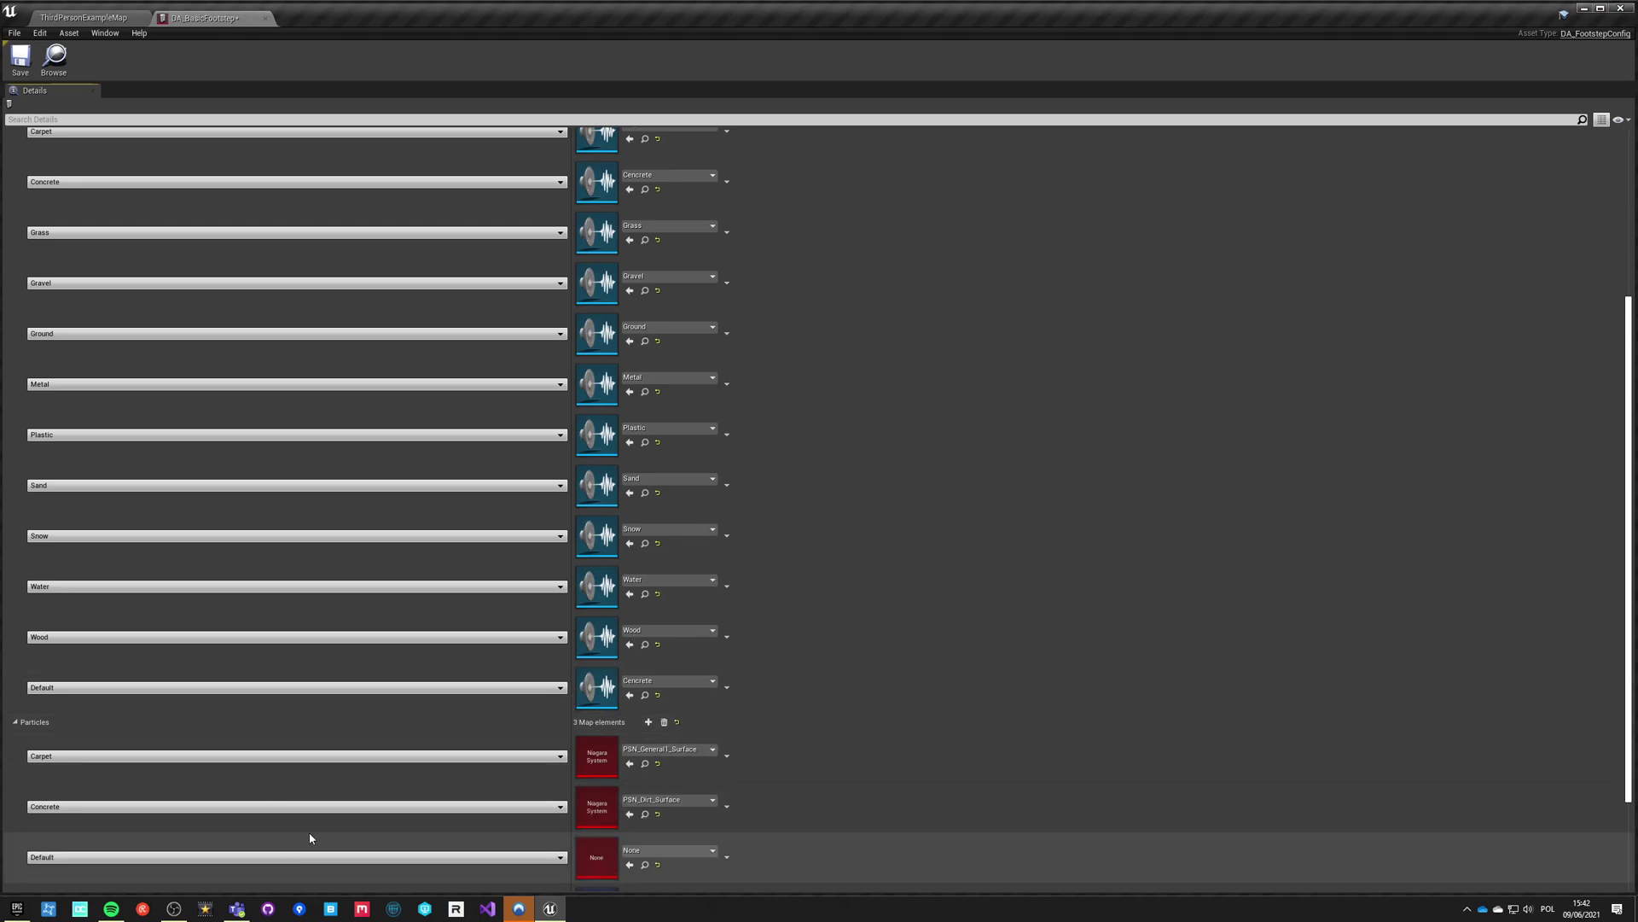
scroll(367, 810, "down", 2)
left_click(222, 756)
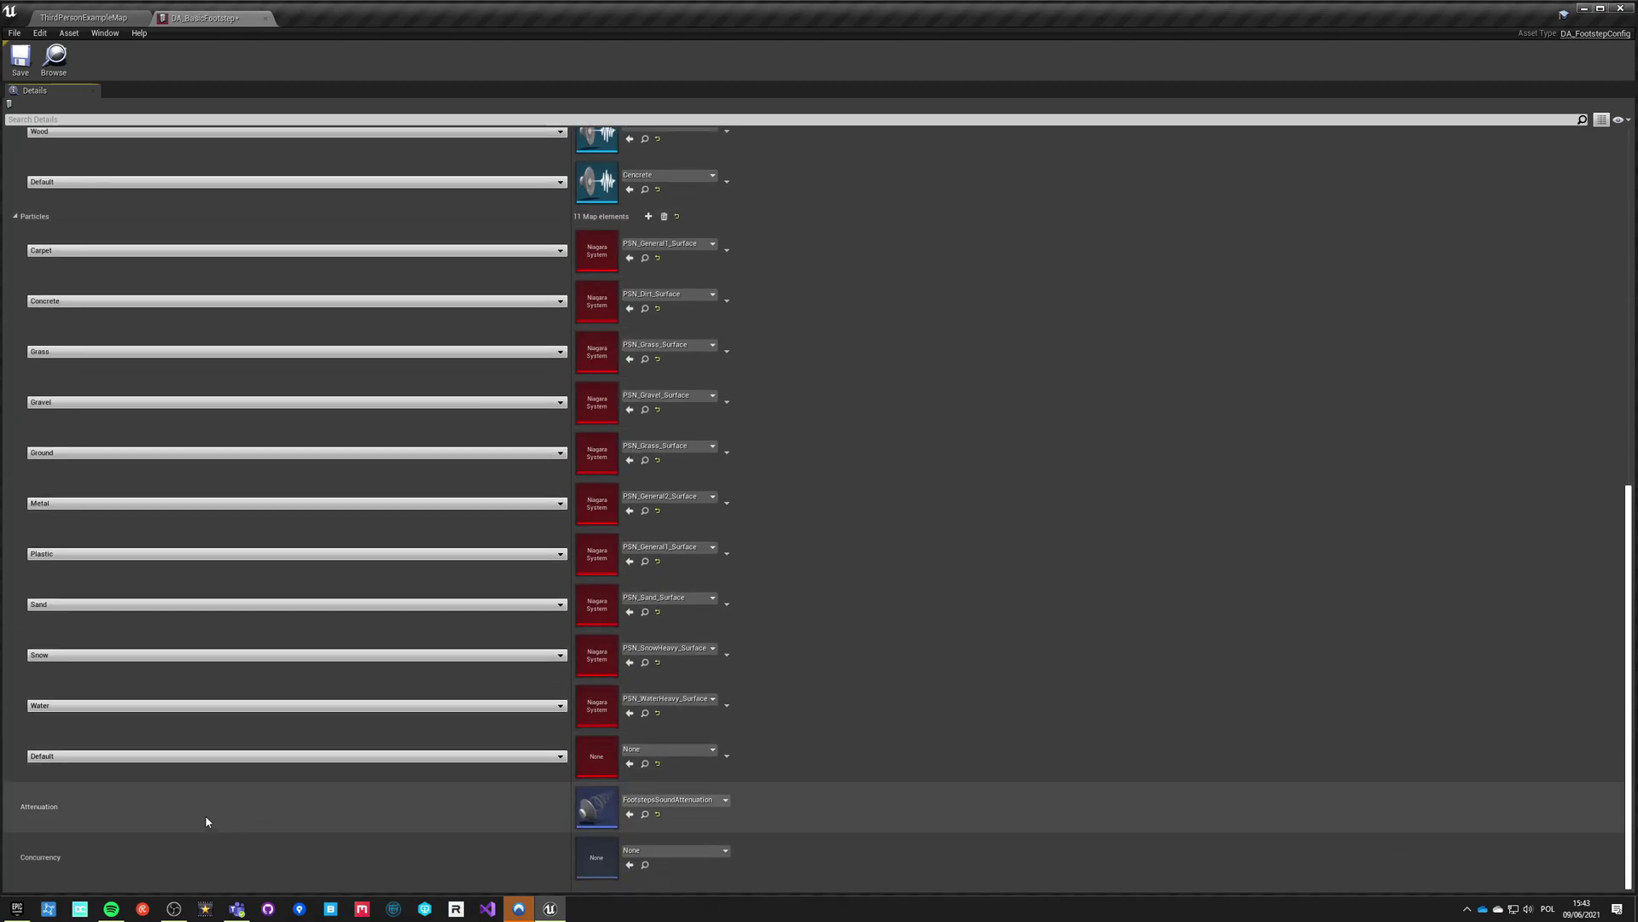
left_click(256, 756)
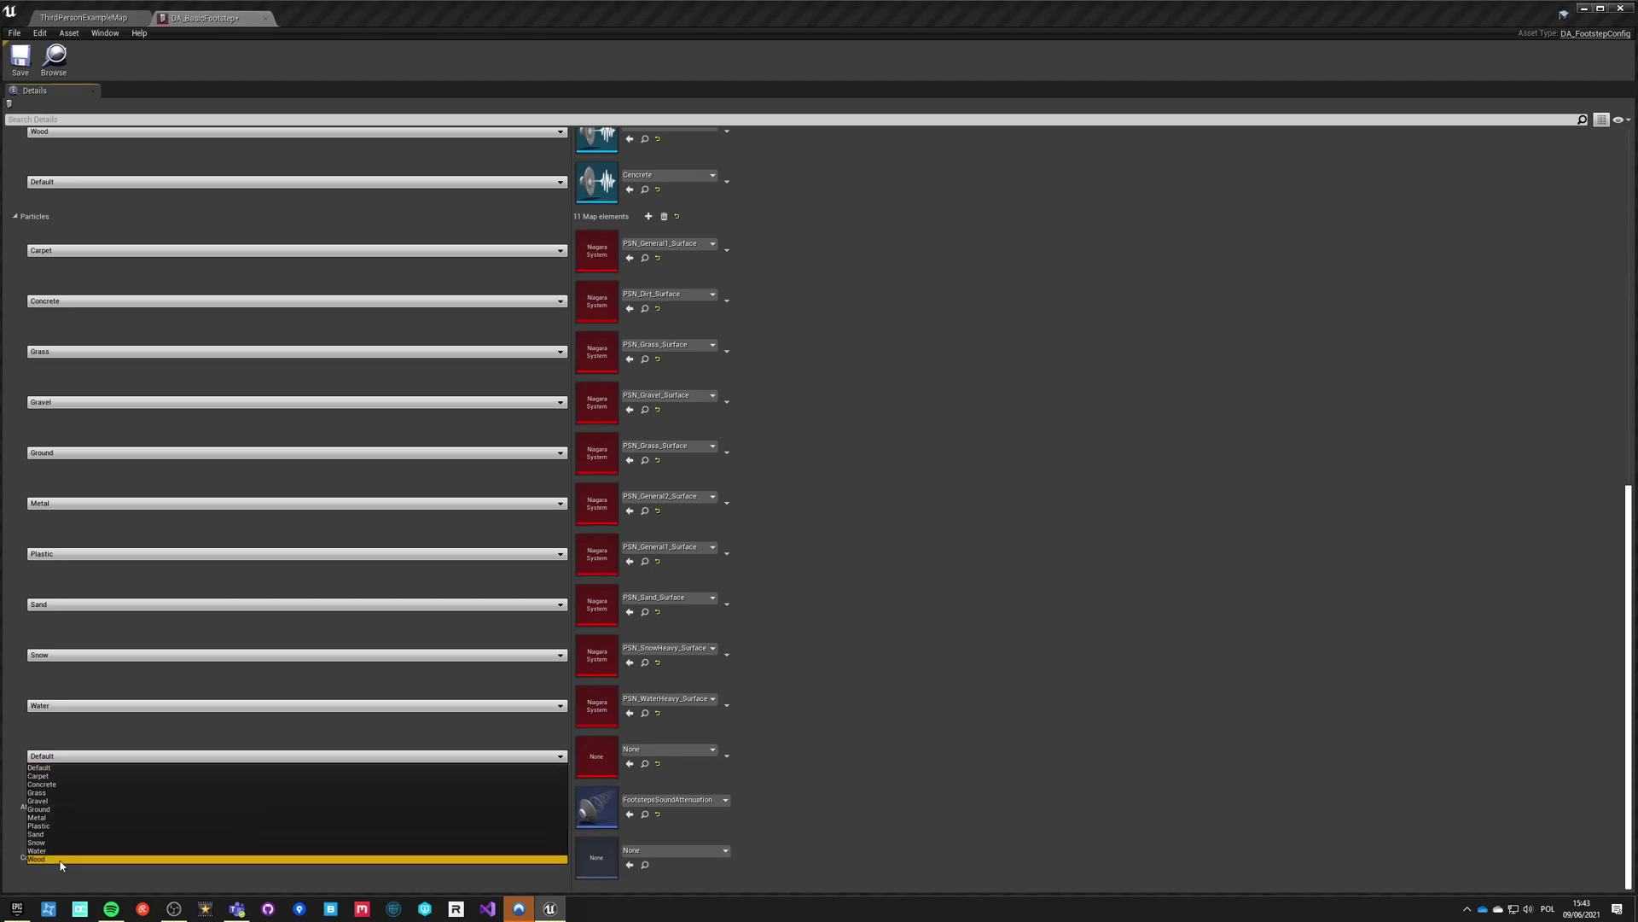
left_click(249, 859)
left_click(670, 749)
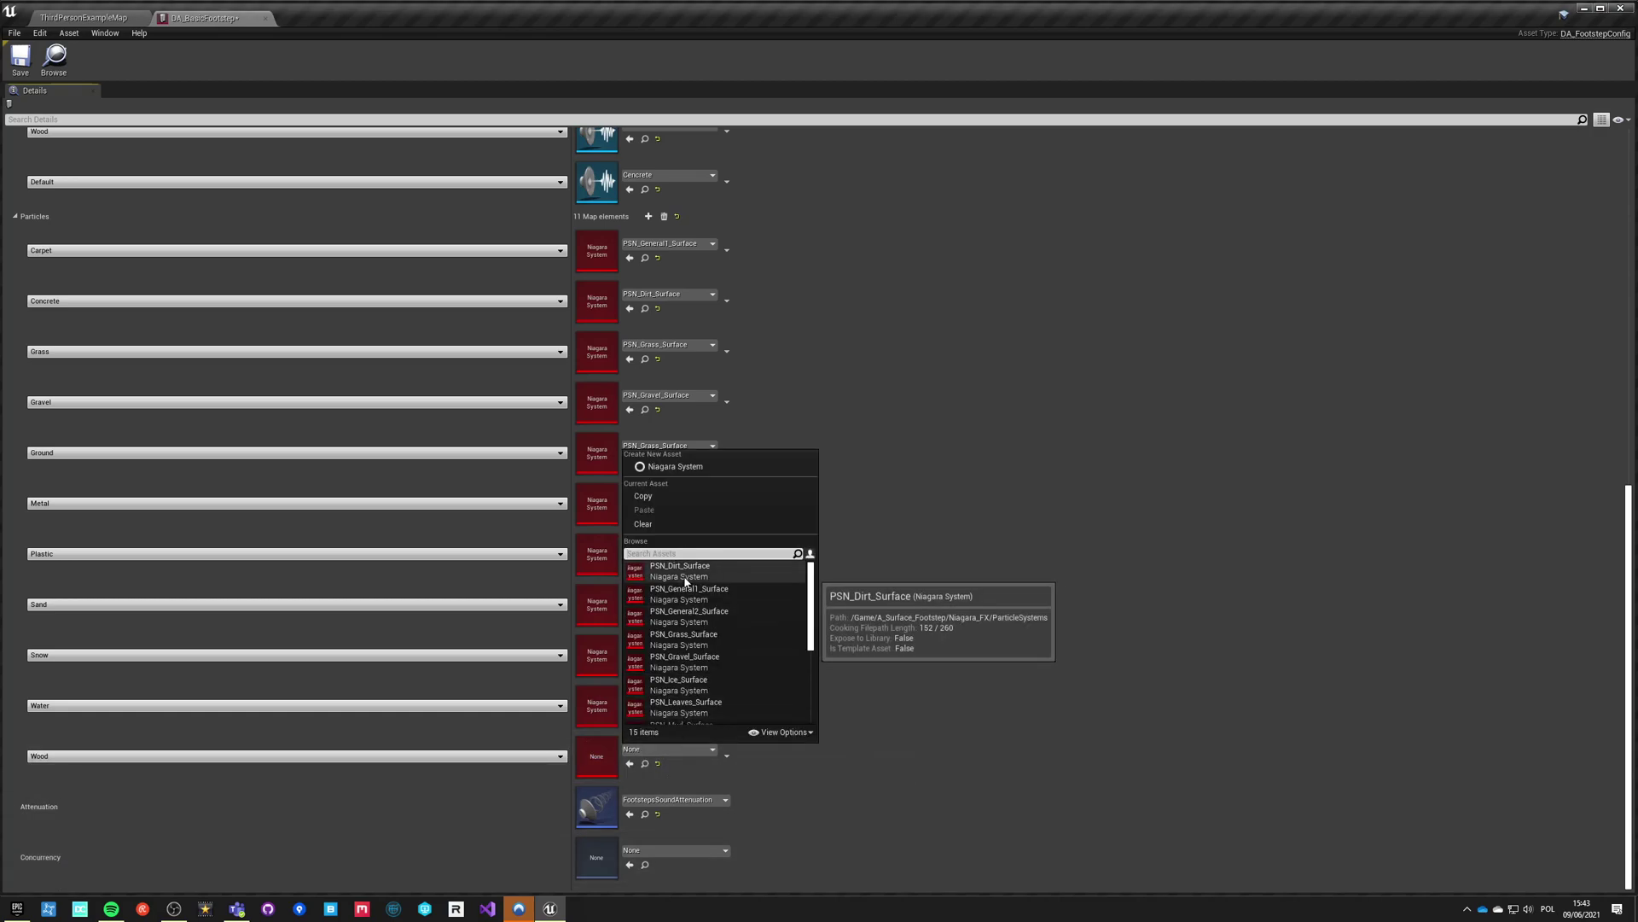
left_click(685, 616)
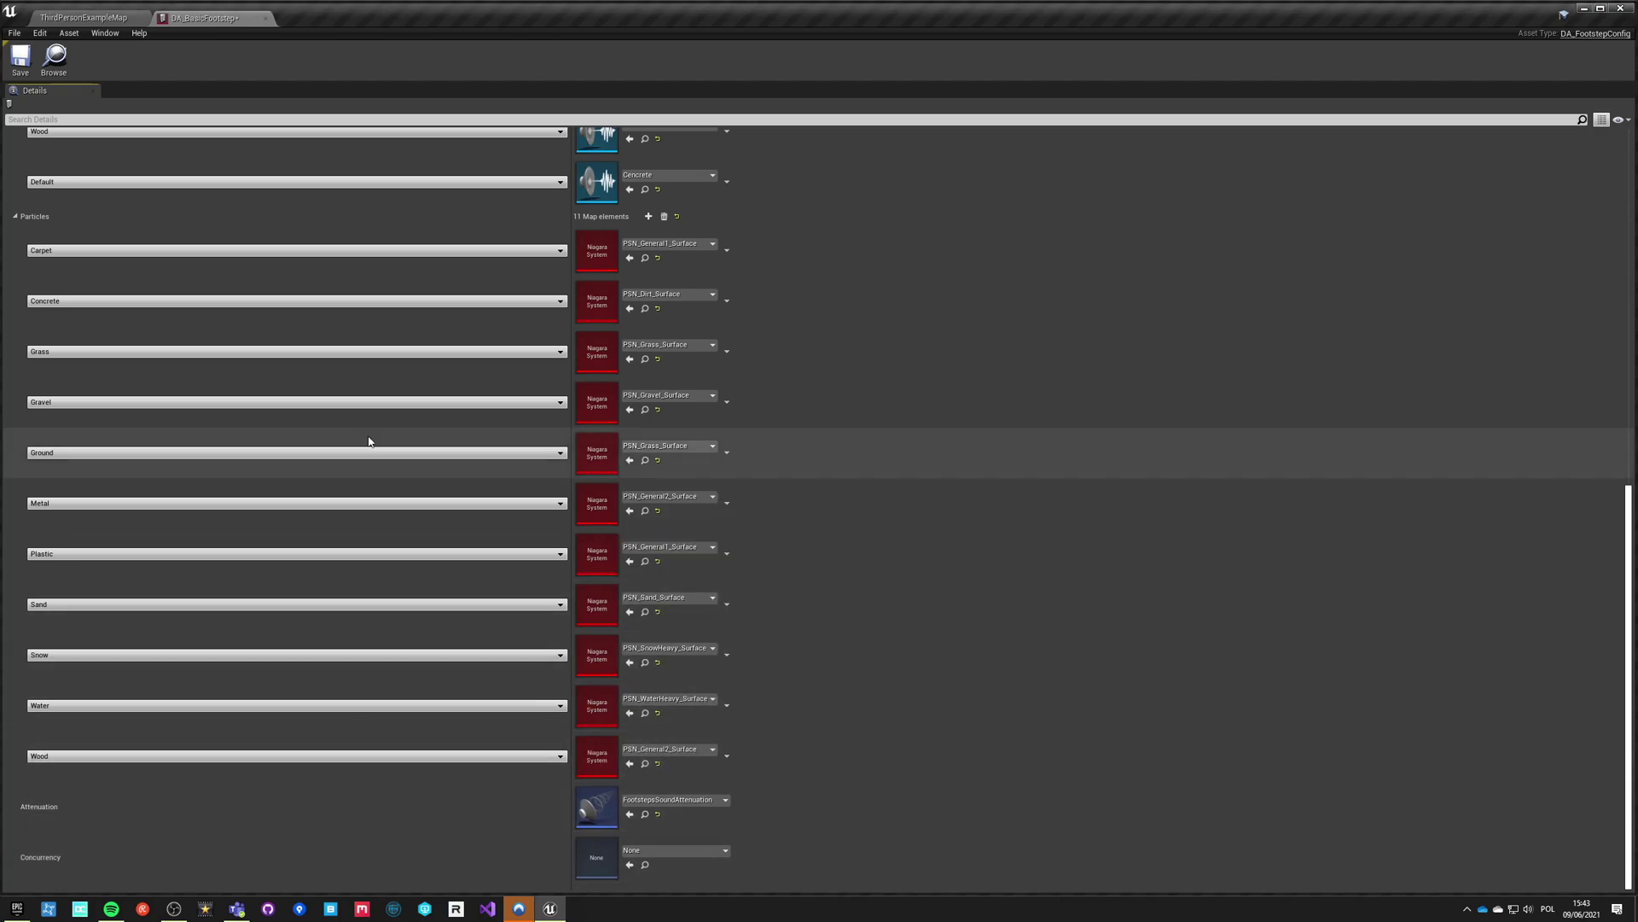
Step: Add a Default surface entry to the Particles map and assign the PSN_Dirt_Surface Niagara system to it
left_click(646, 216)
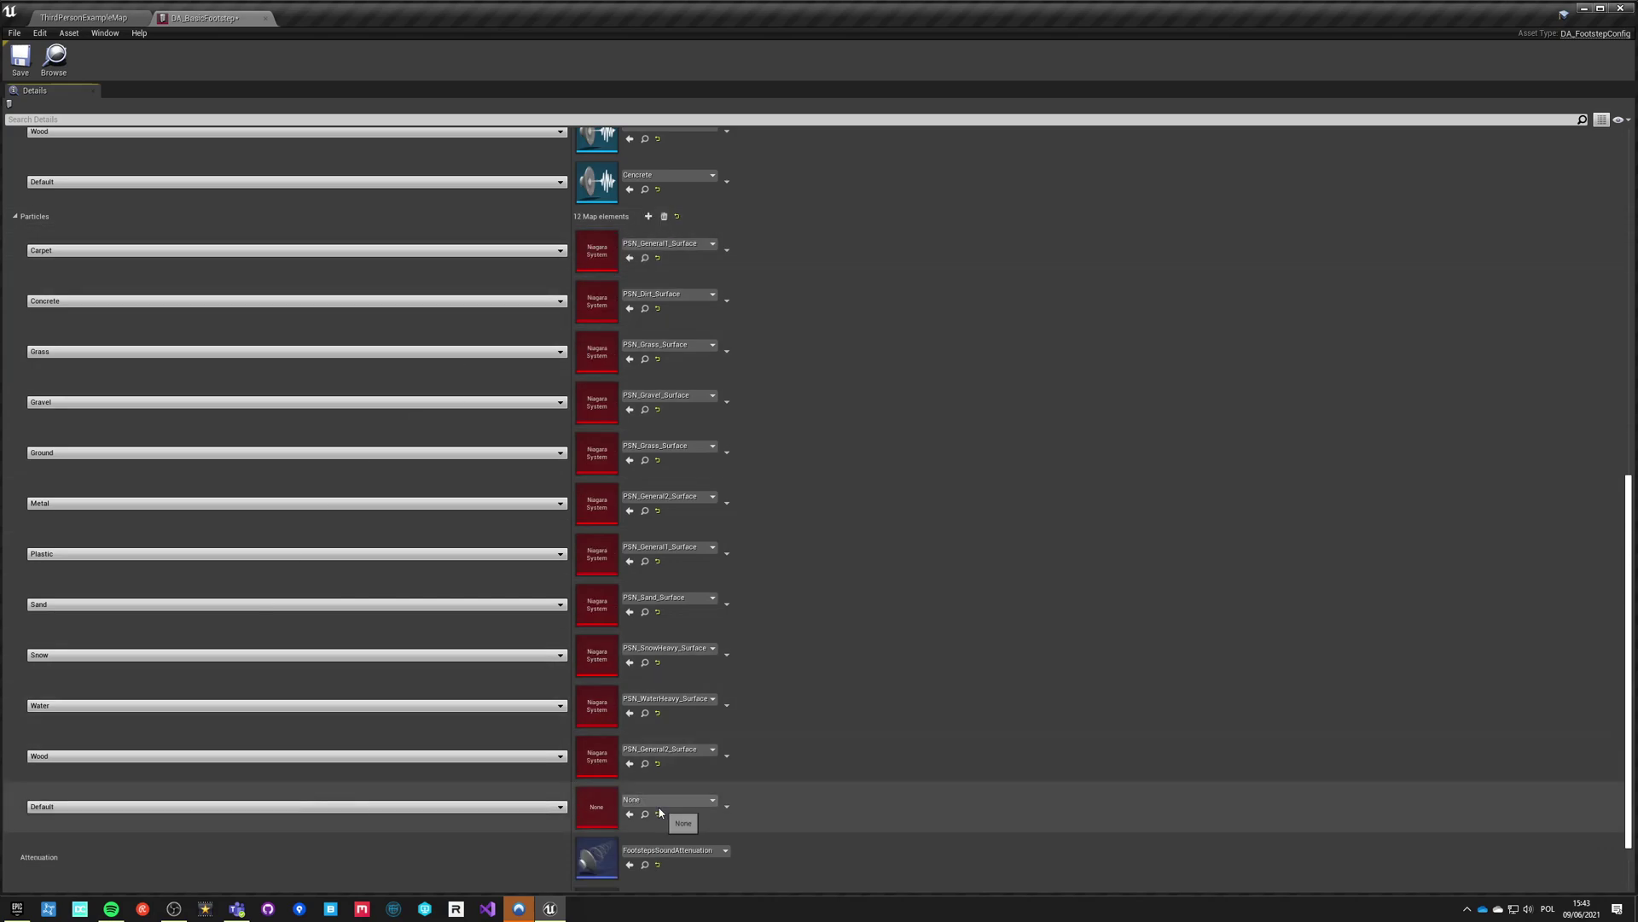
left_click(672, 801)
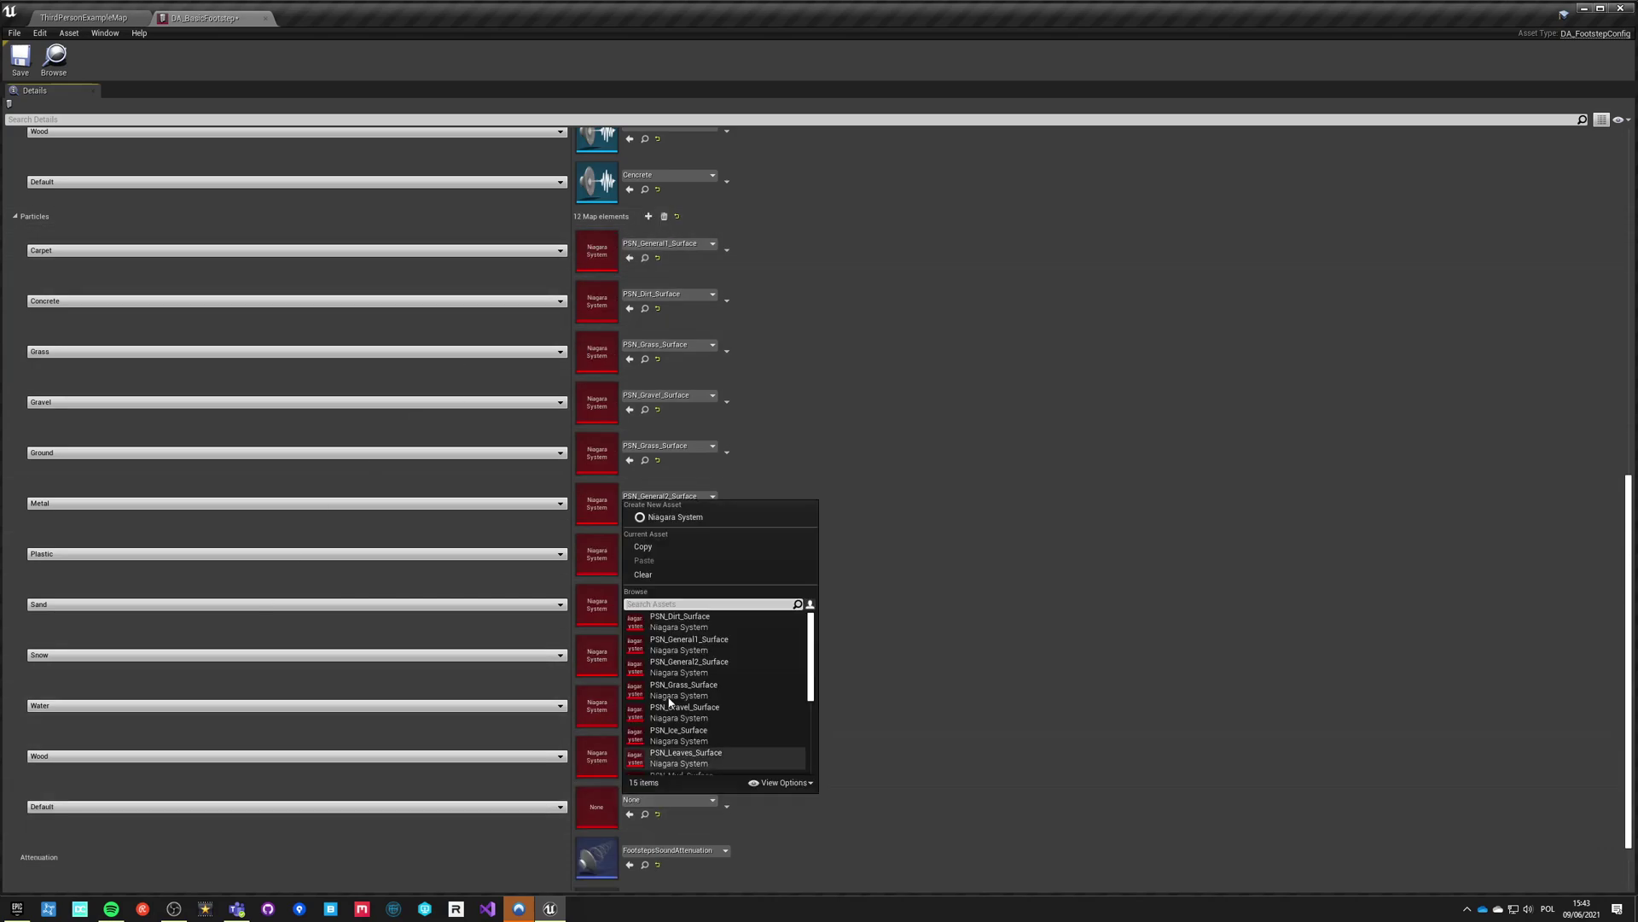
left_click(683, 623)
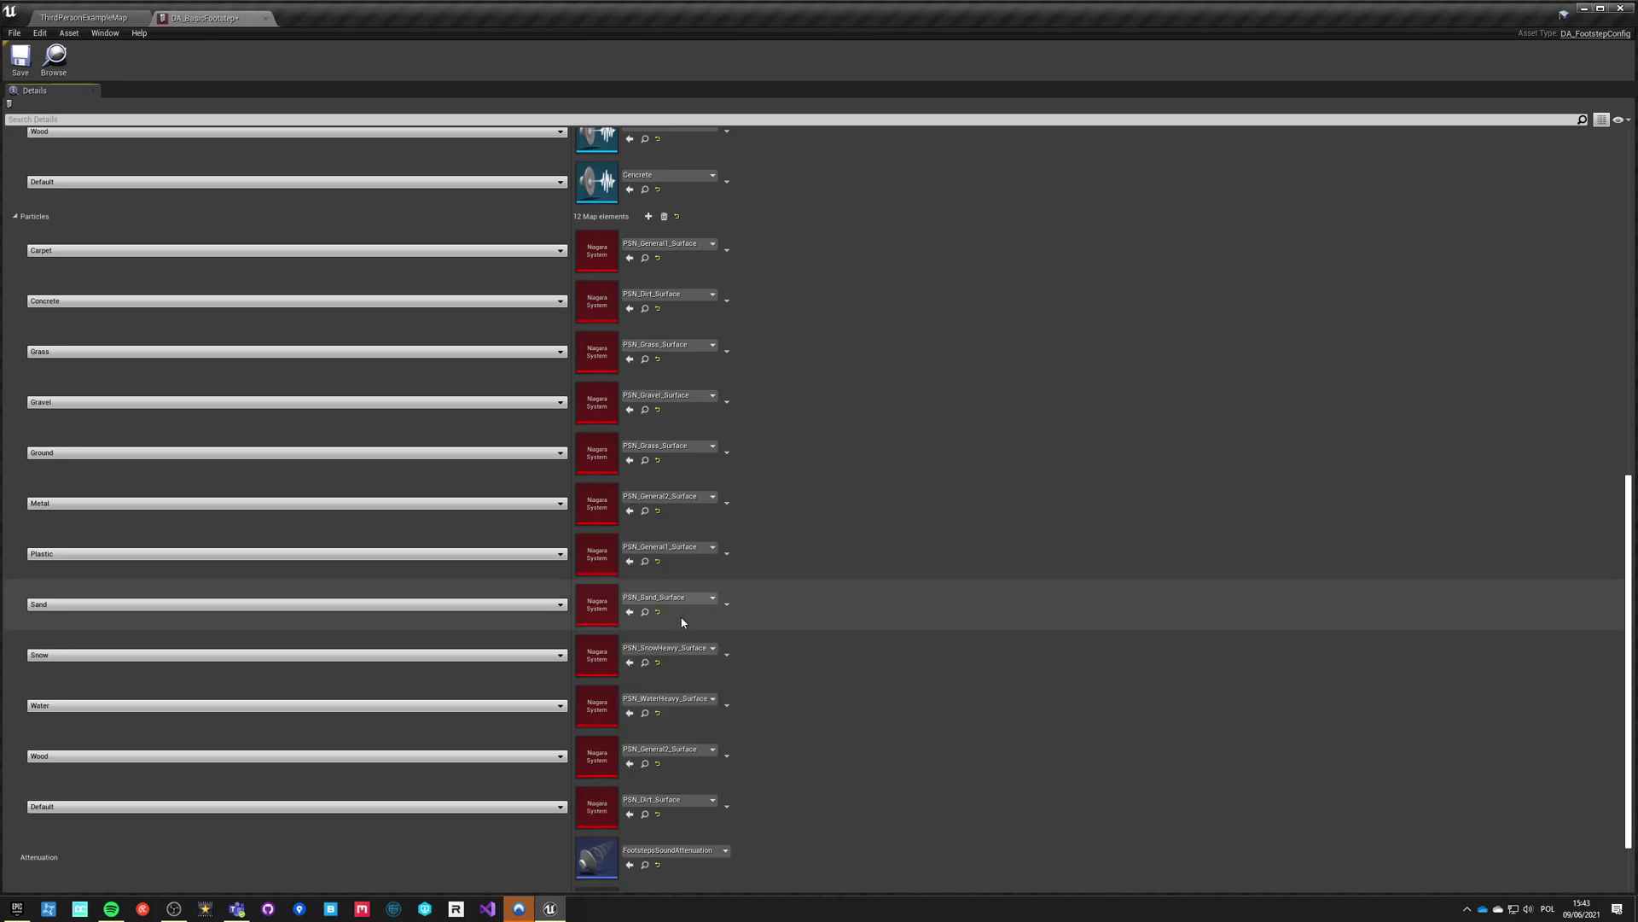
scroll(783, 556, "up", 2)
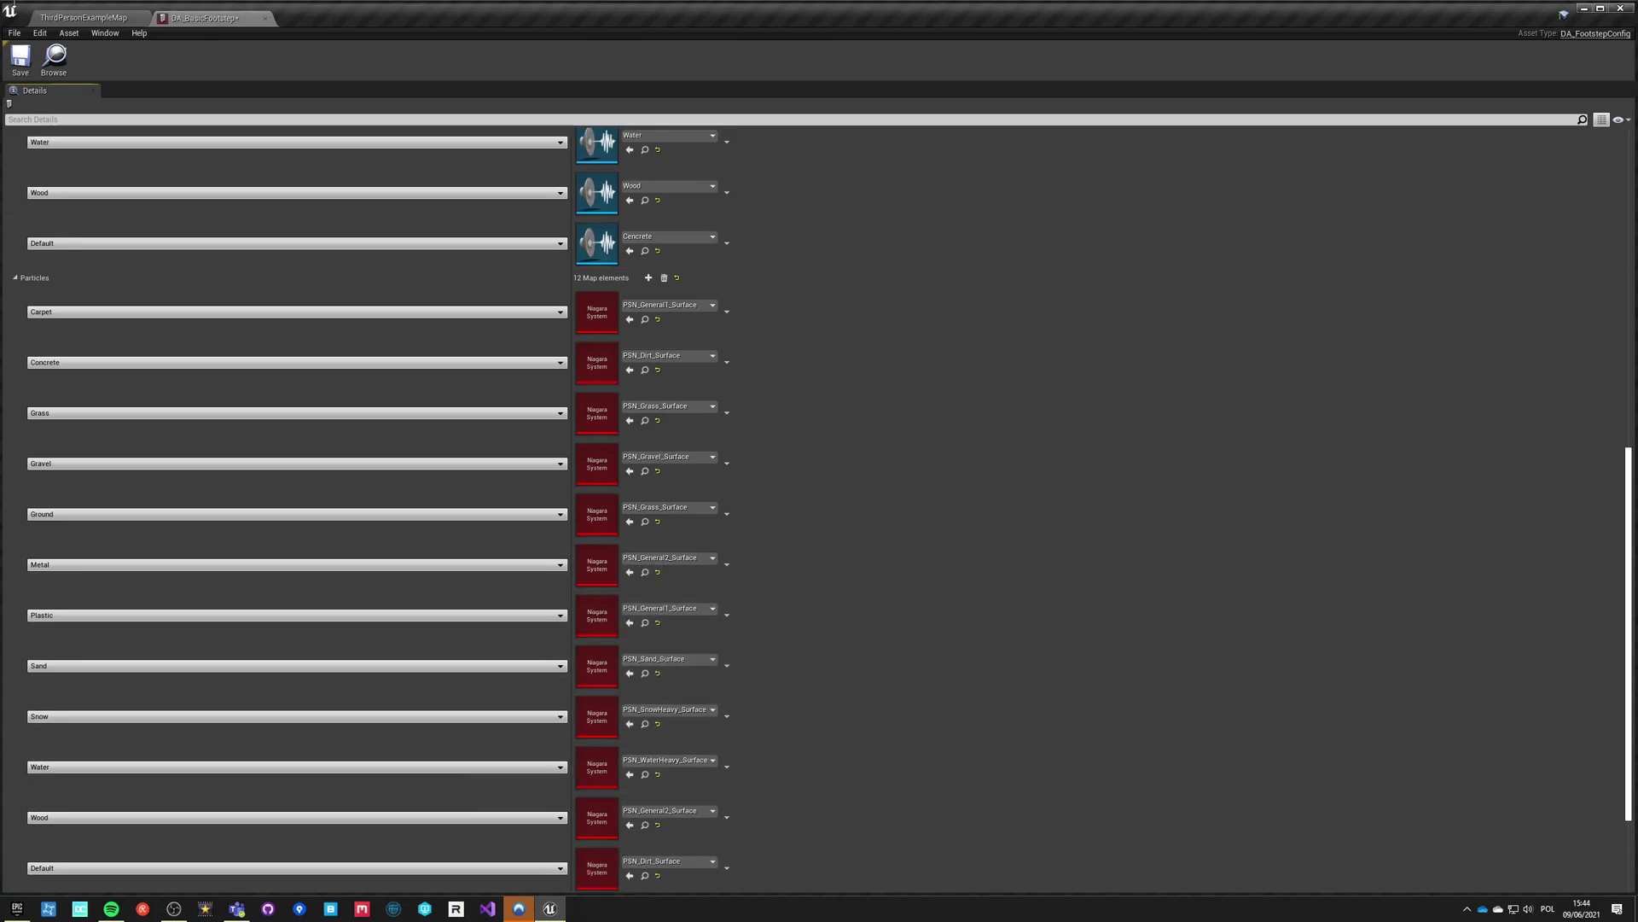
Step: Play the level full screen, run across the floor and jump onto the tiles to test the footstep particles, and stop the session
left_click(85, 22)
left_click(863, 60)
key("F11")
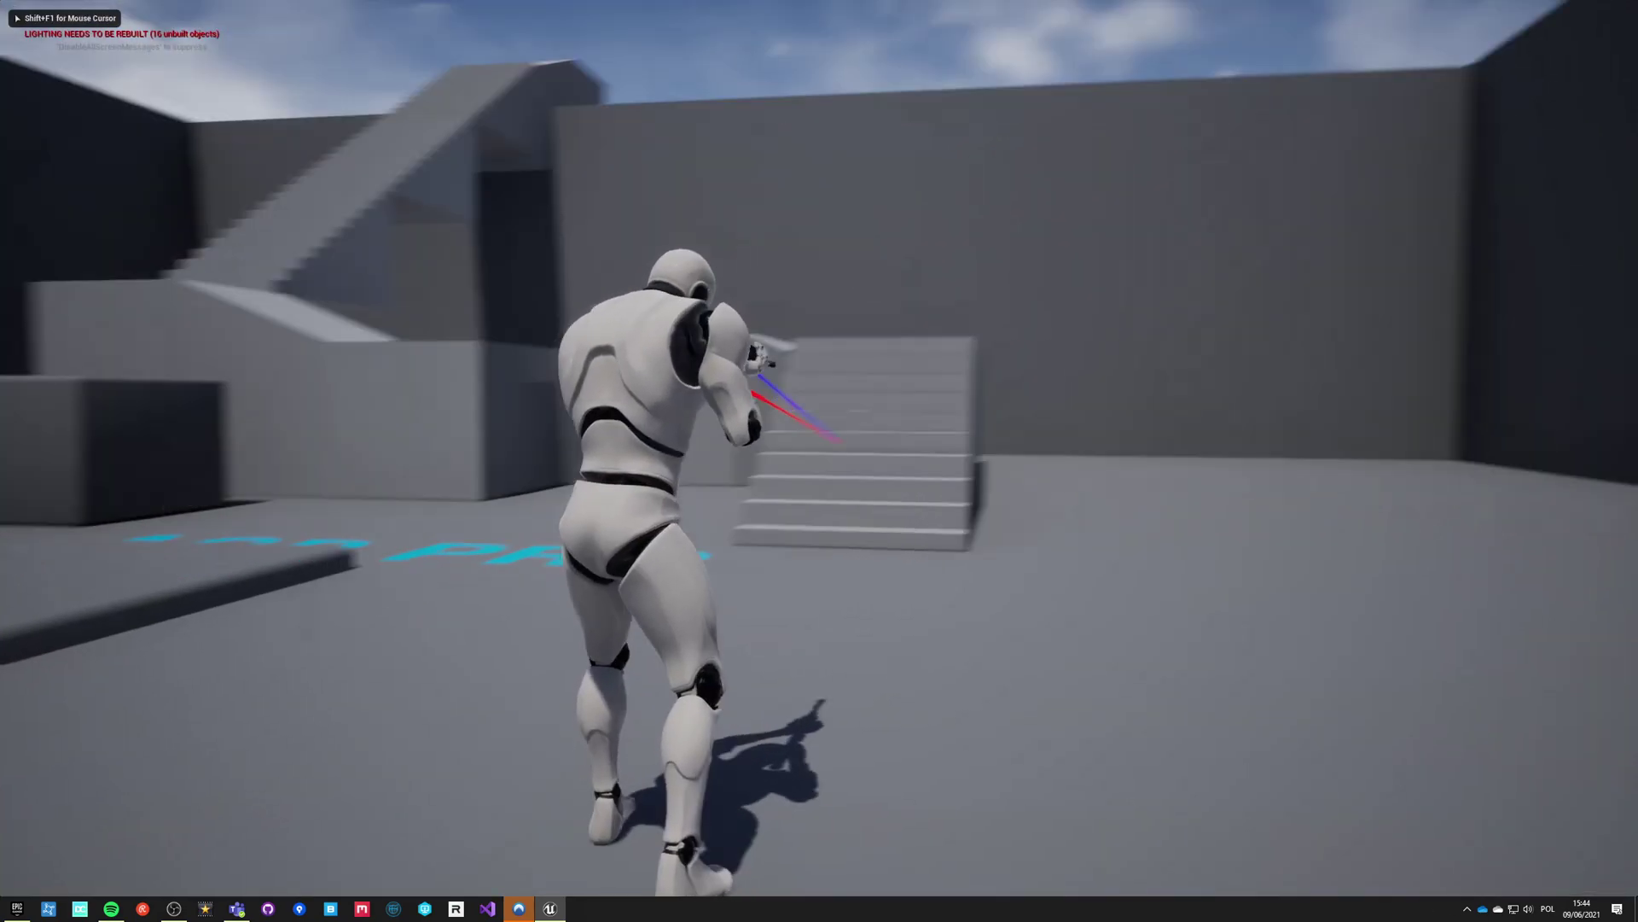
key("w")
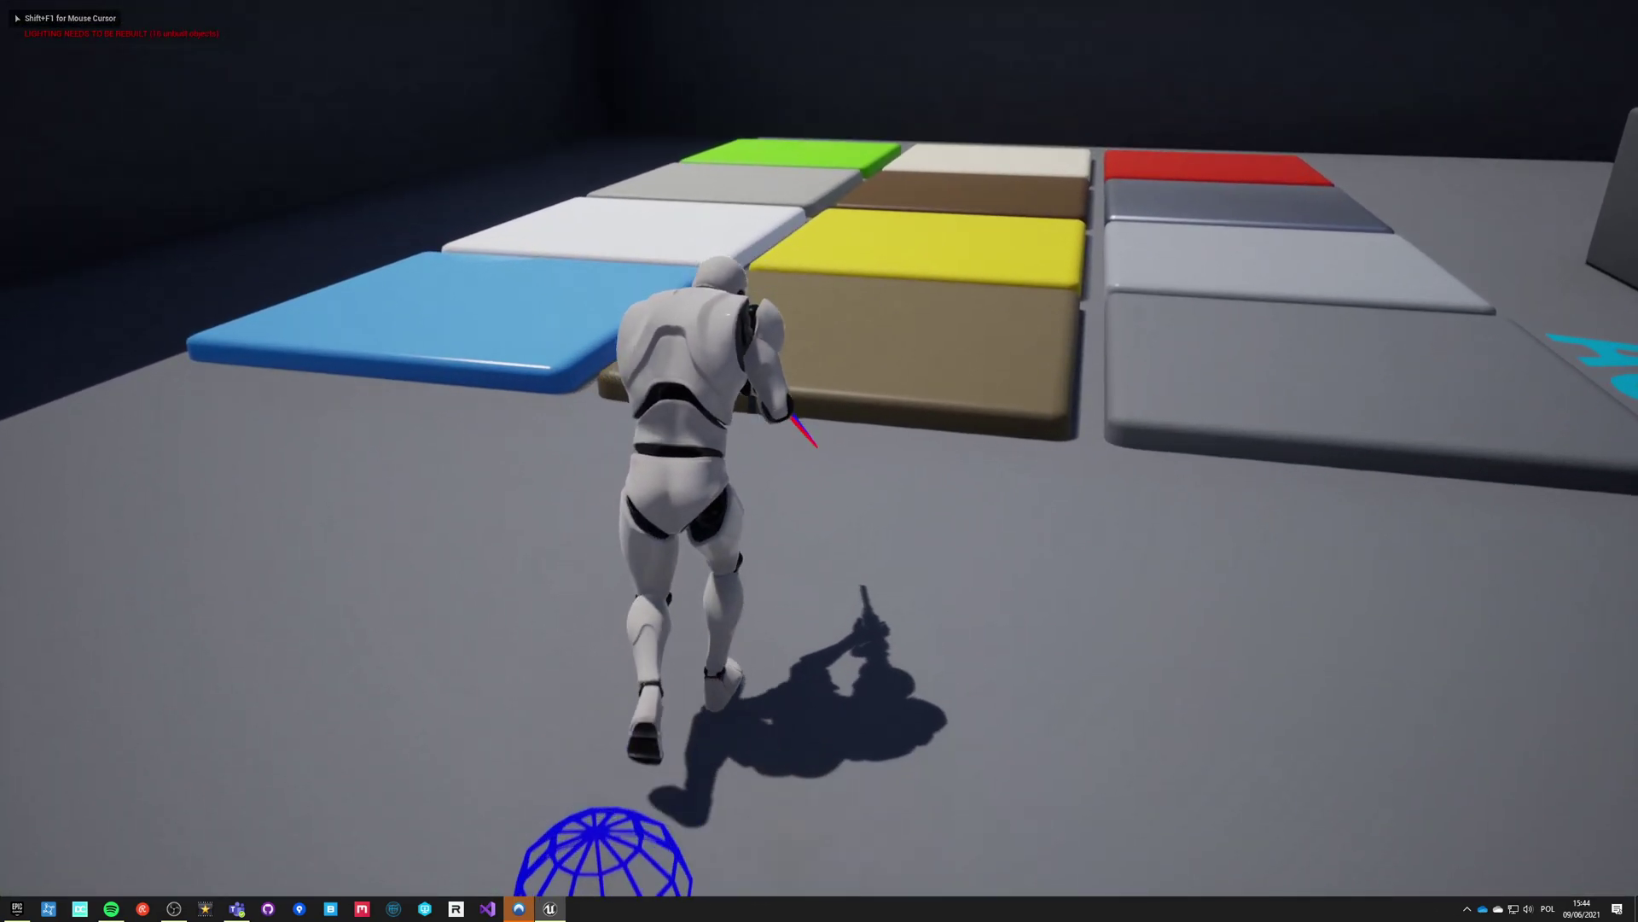
key("w")
key("space")
key("s")
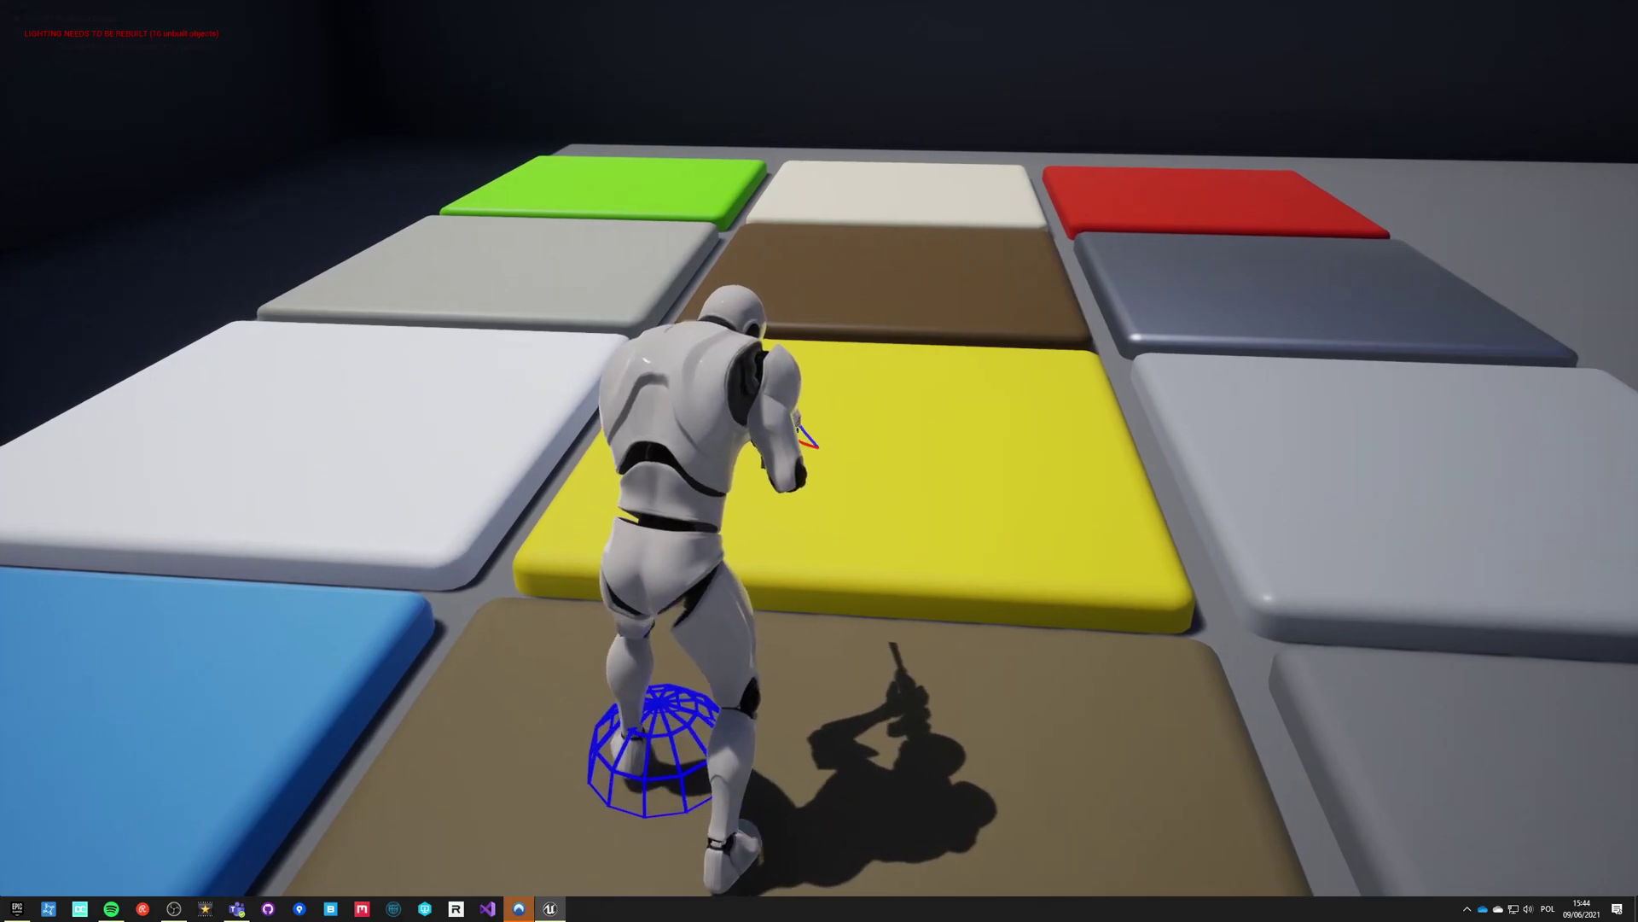
key("Escape")
key("F11")
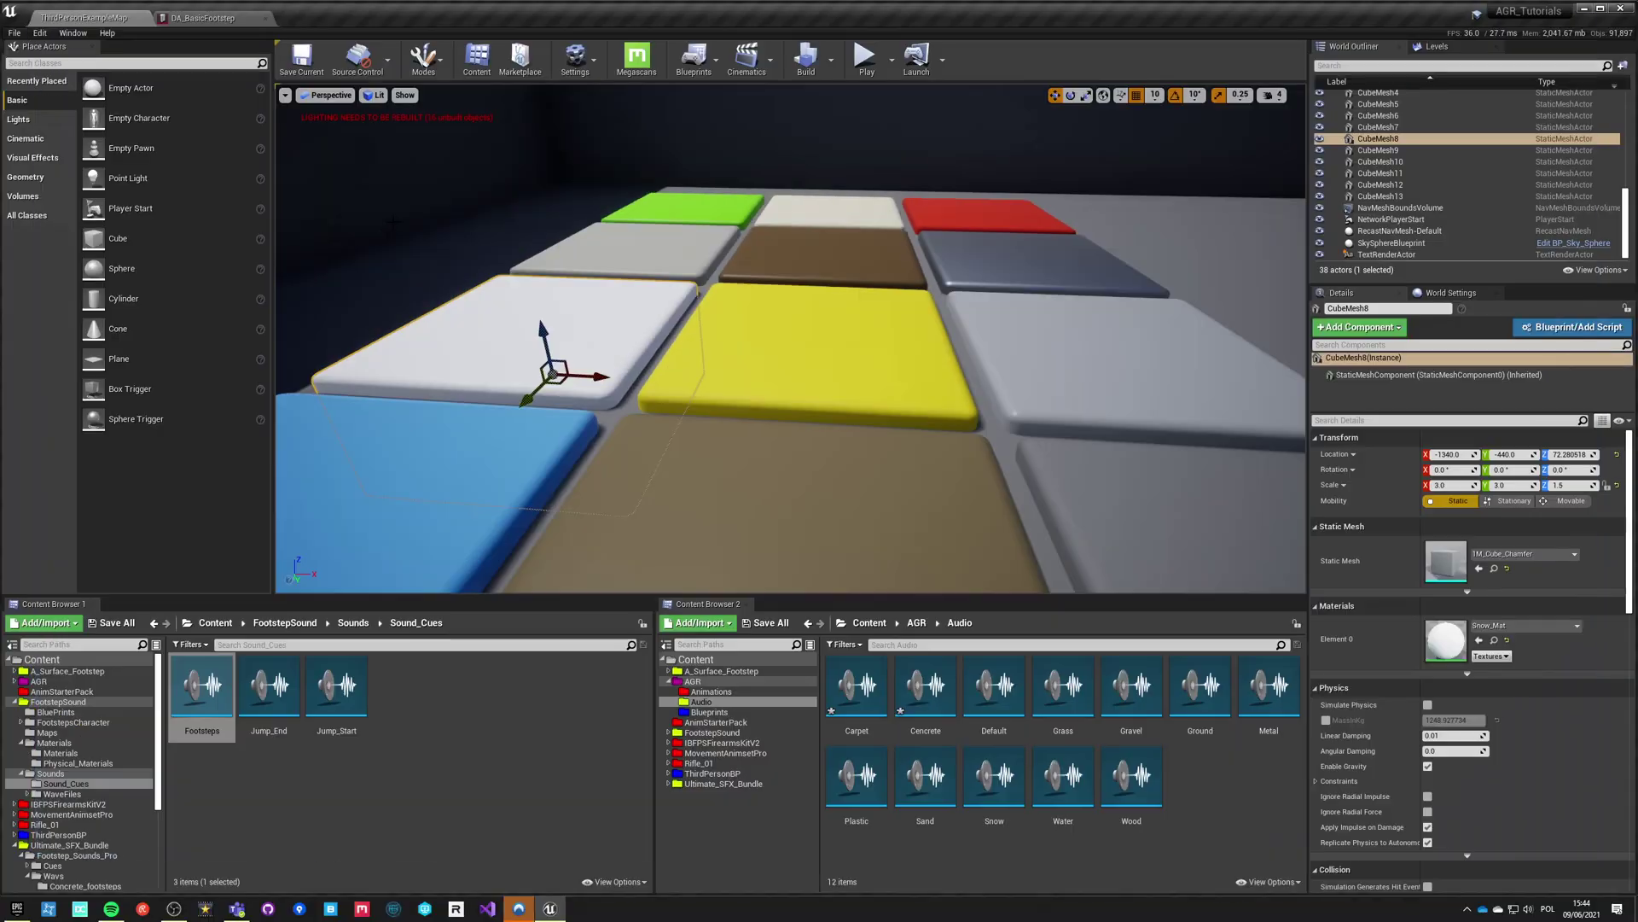
Step: Turn off Debug in the AGR_SoundMaster component of BP_MocapCharacter and compile the blueprint
left_click(1417, 295)
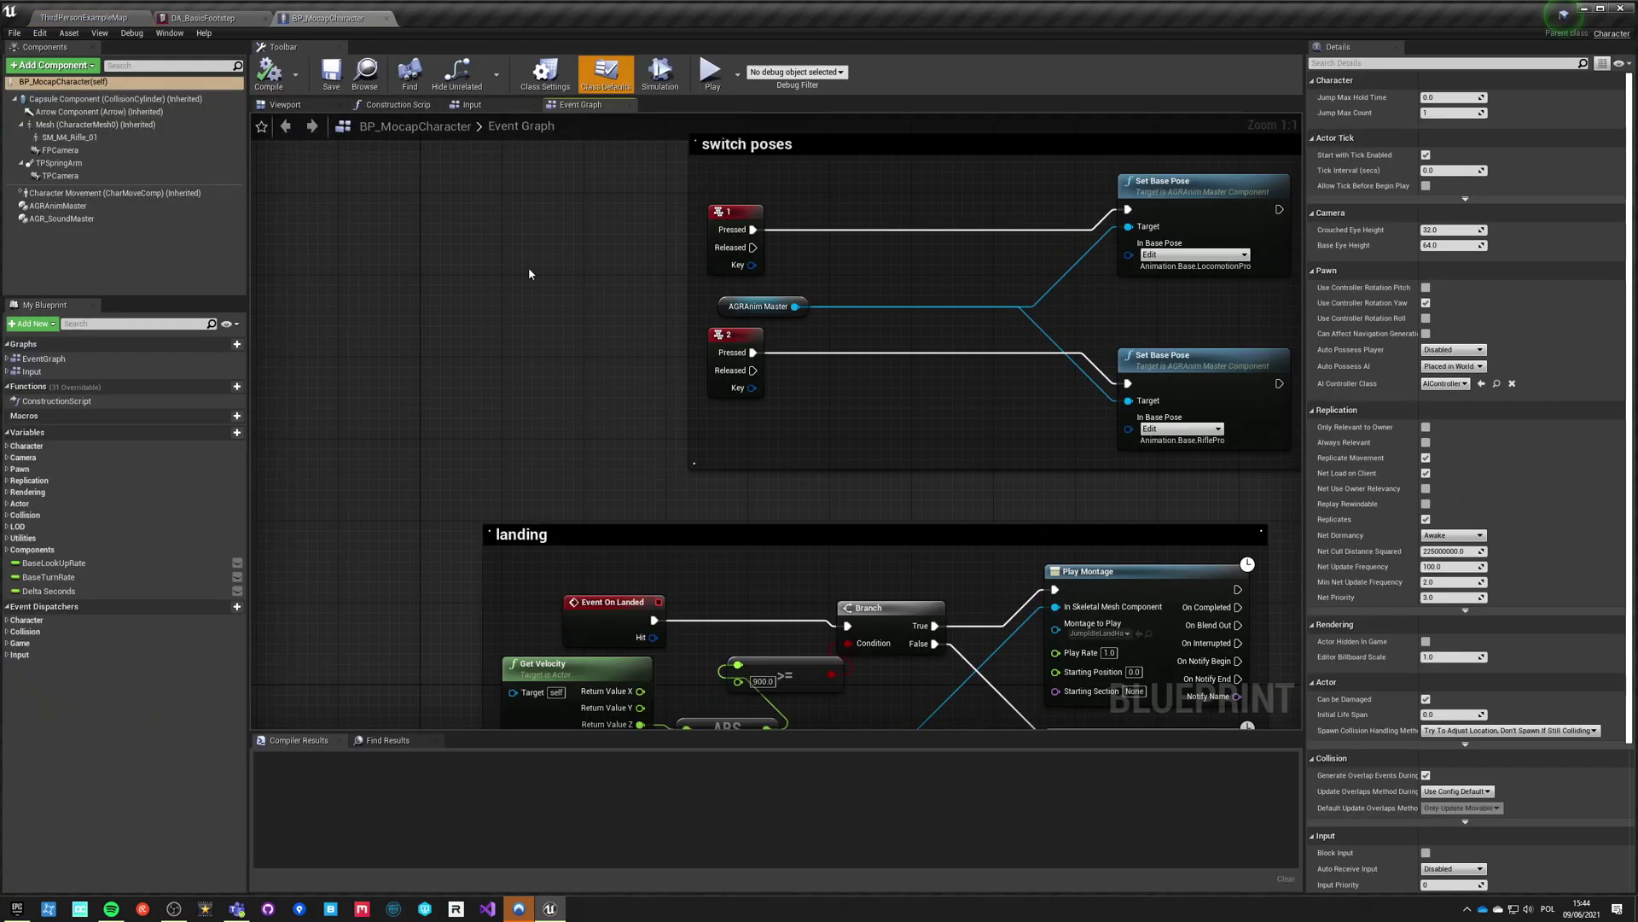
left_click(67, 220)
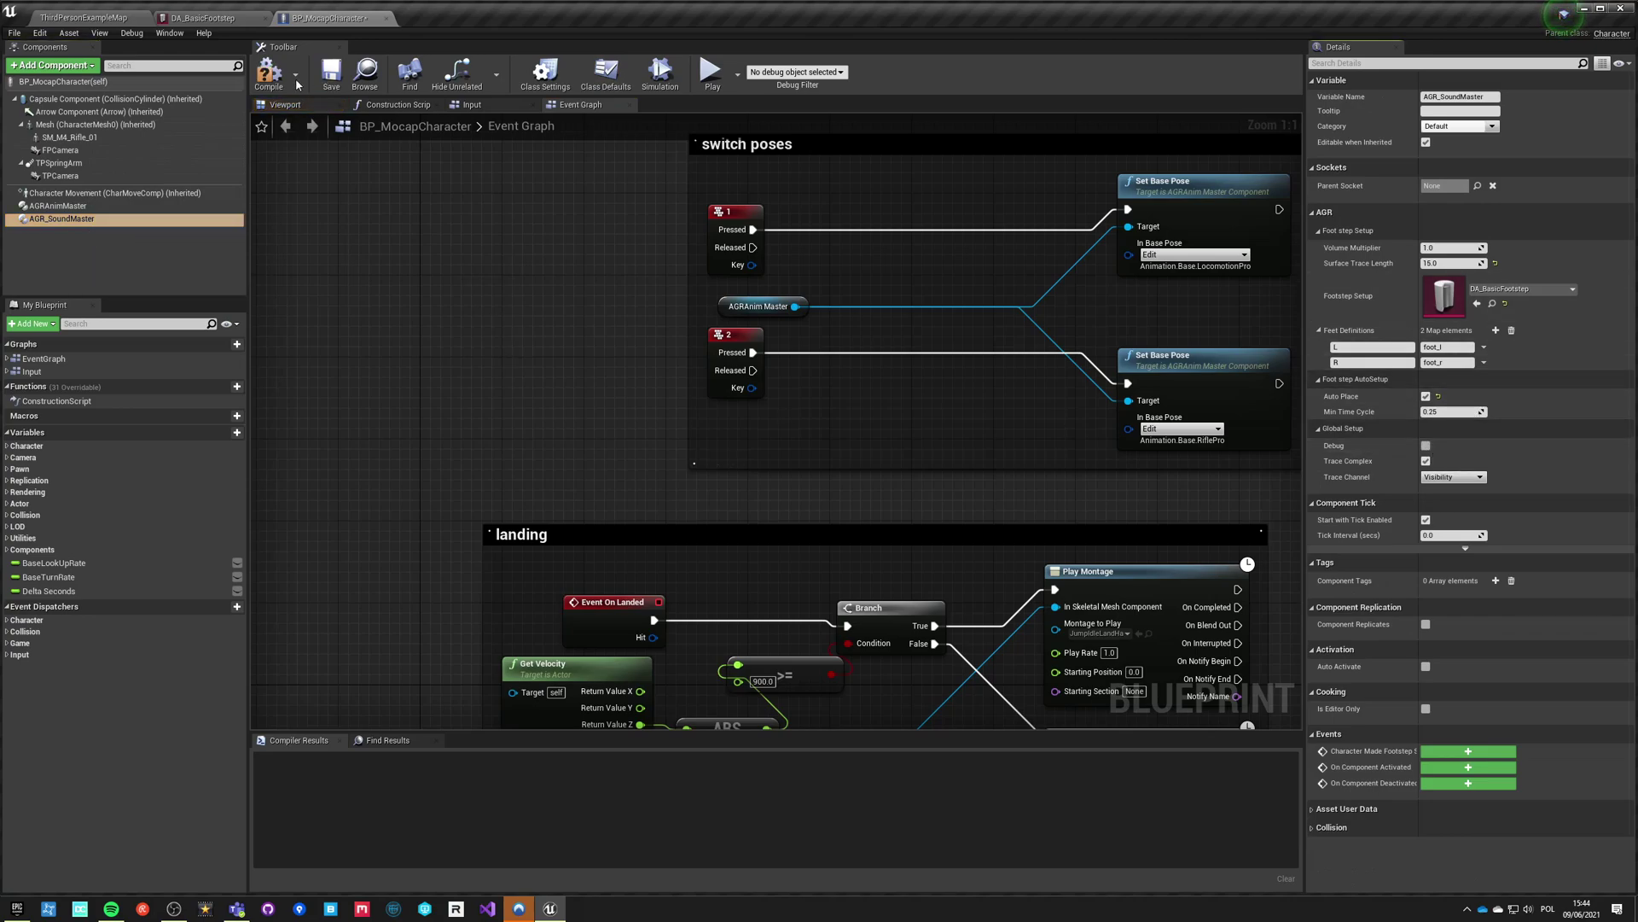
left_click(201, 22)
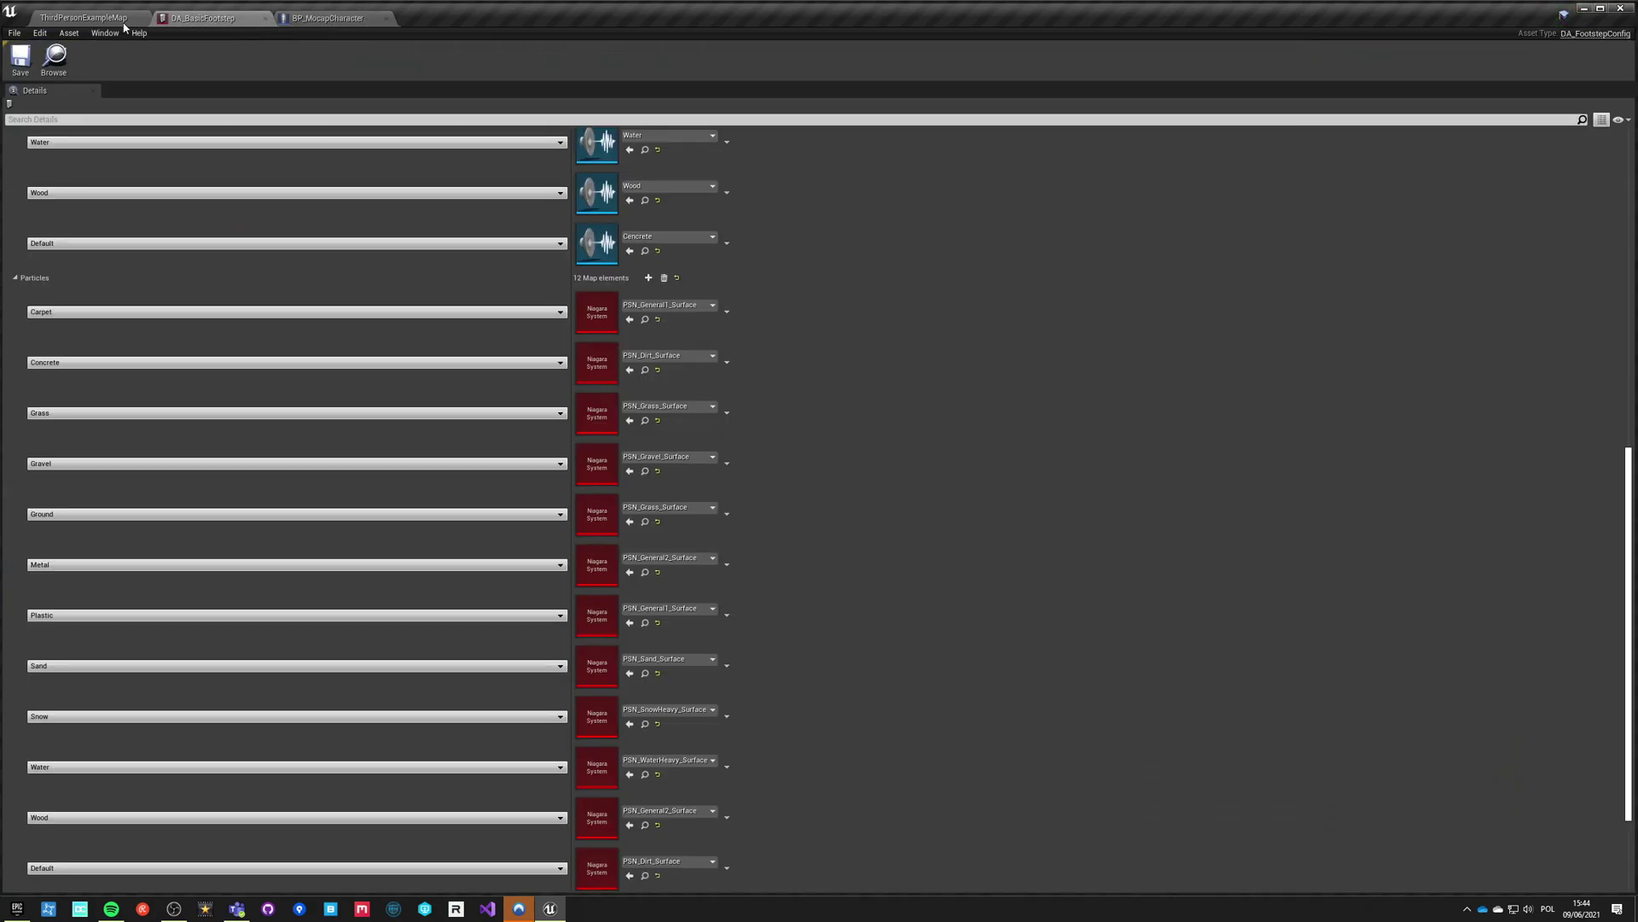
Step: Start a full-screen play session of the level and run around the plain floor to check the default footstep particles
left_click(121, 21)
left_click(864, 59)
key("F11")
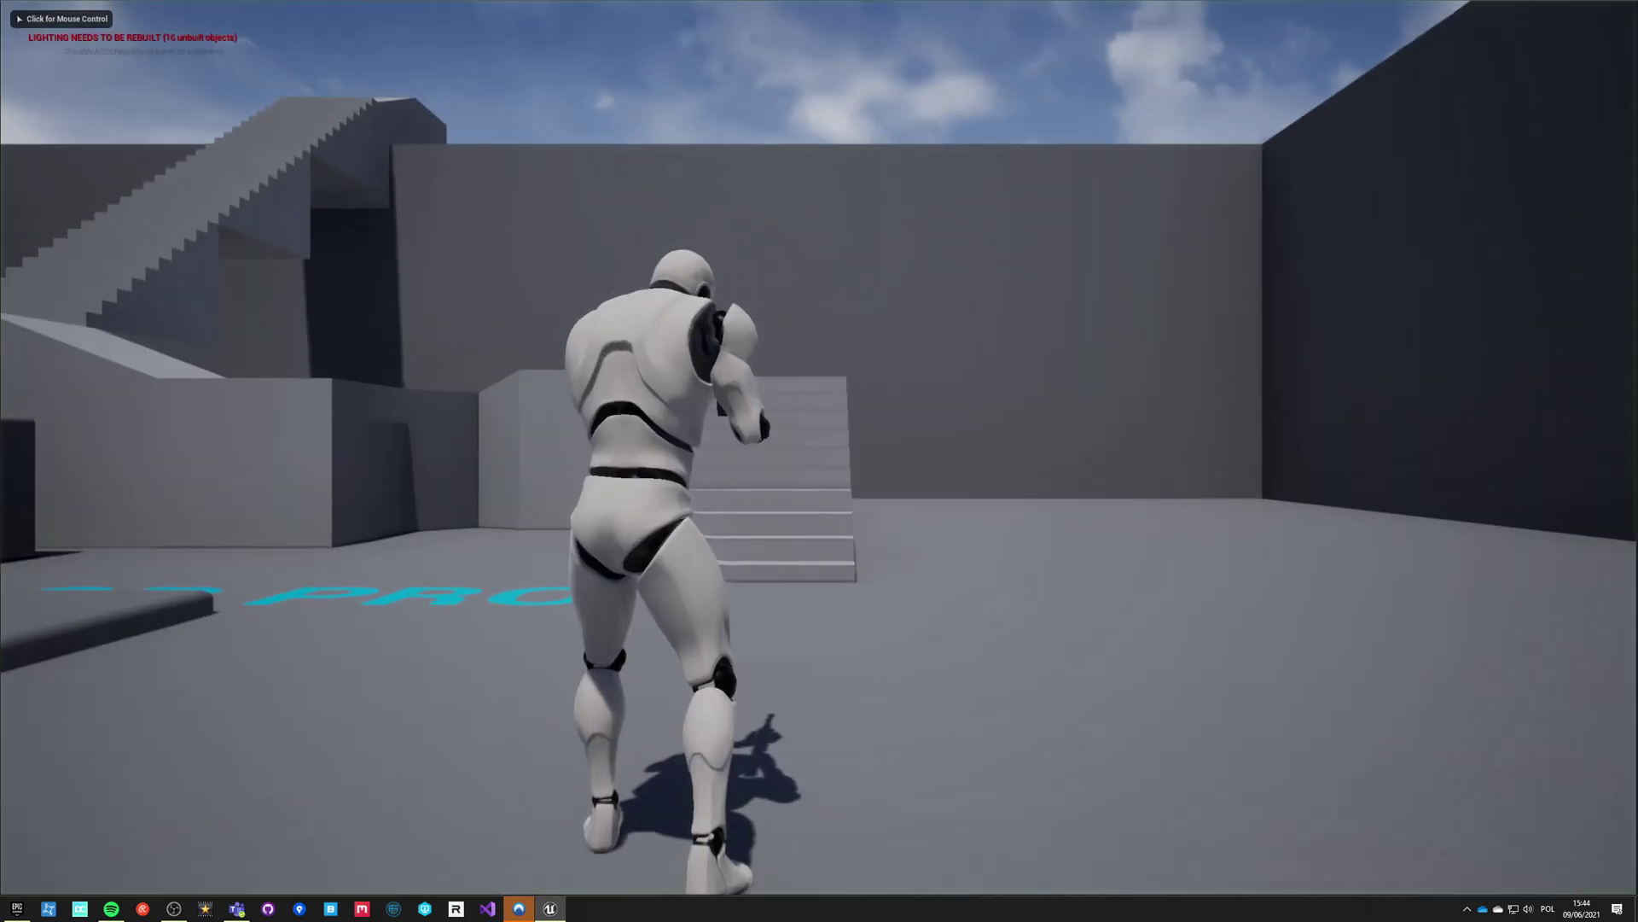
key("w")
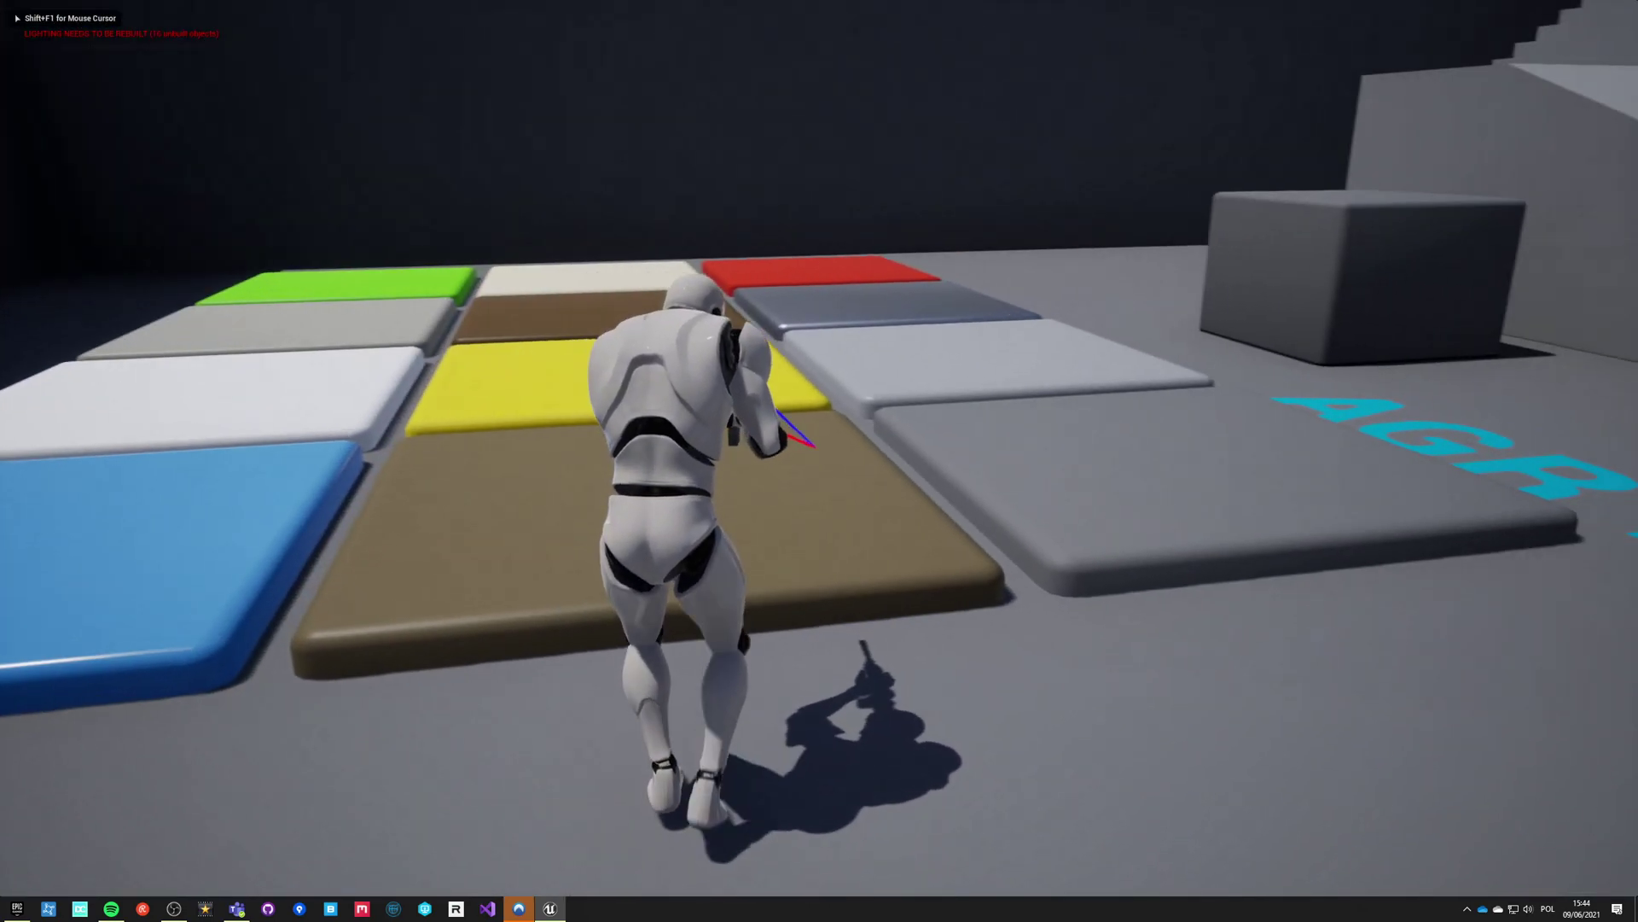
key("d")
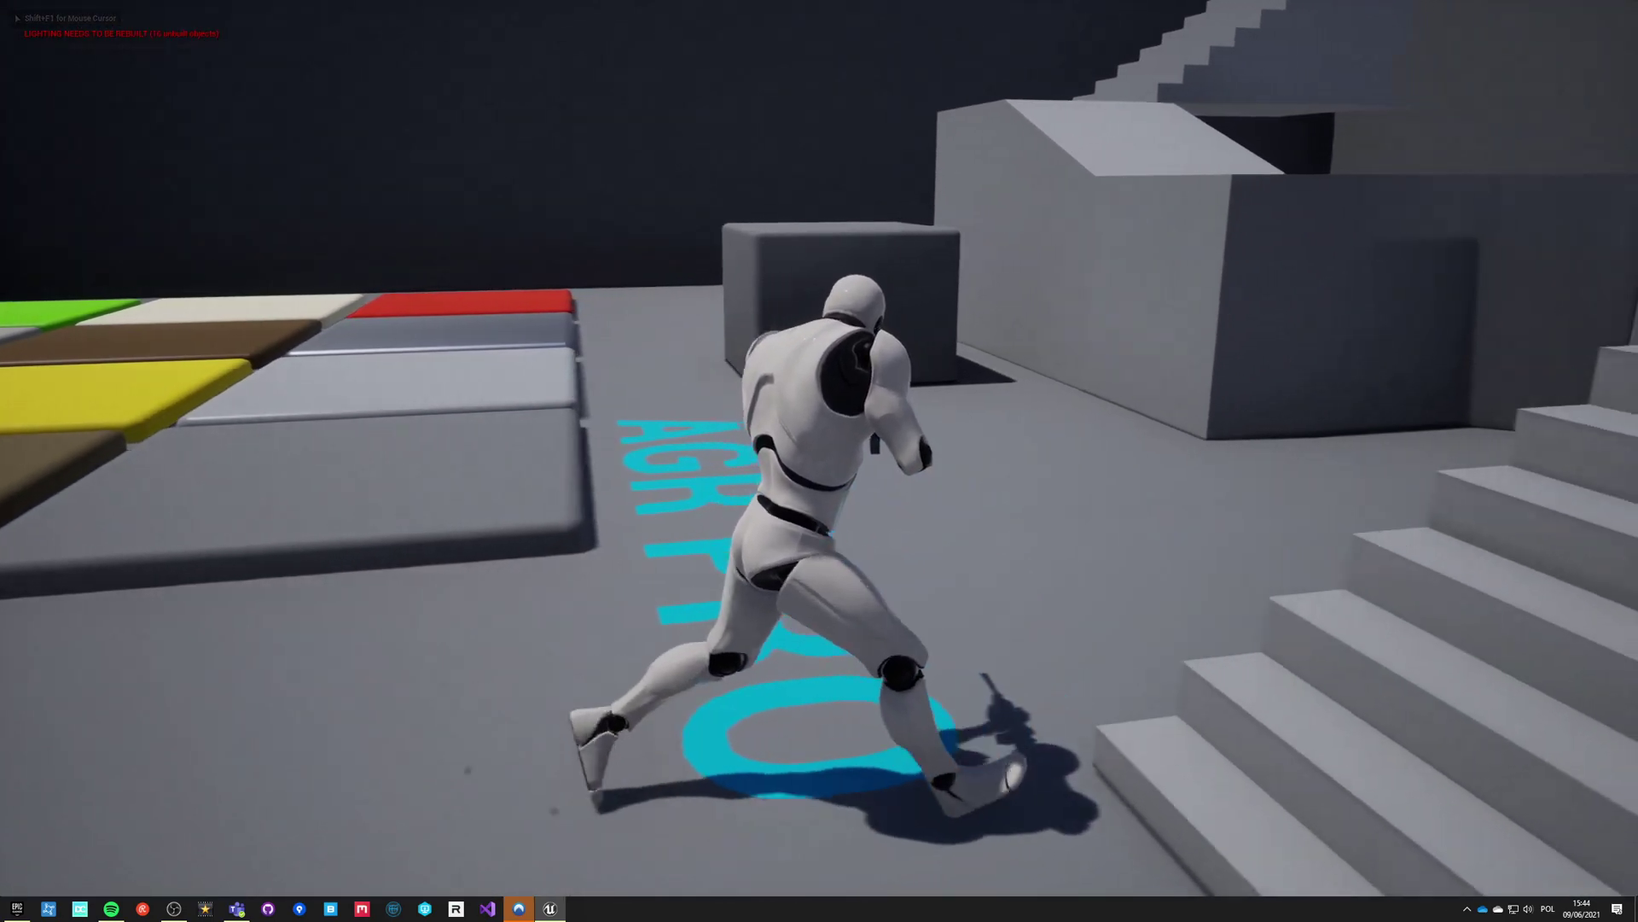
key("a")
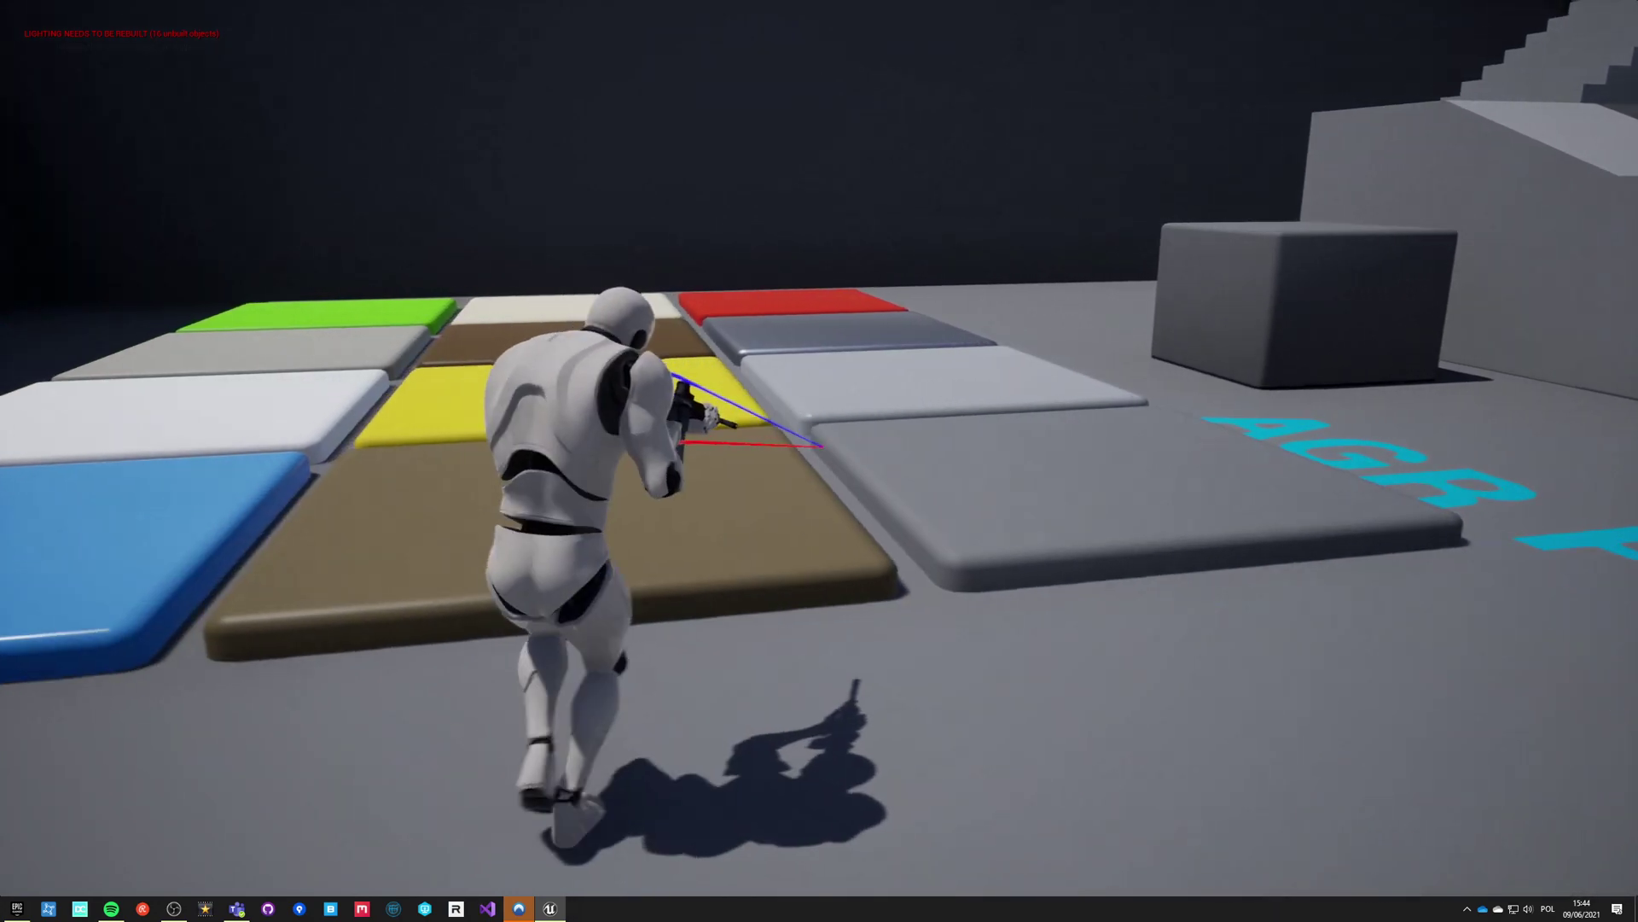
key("s")
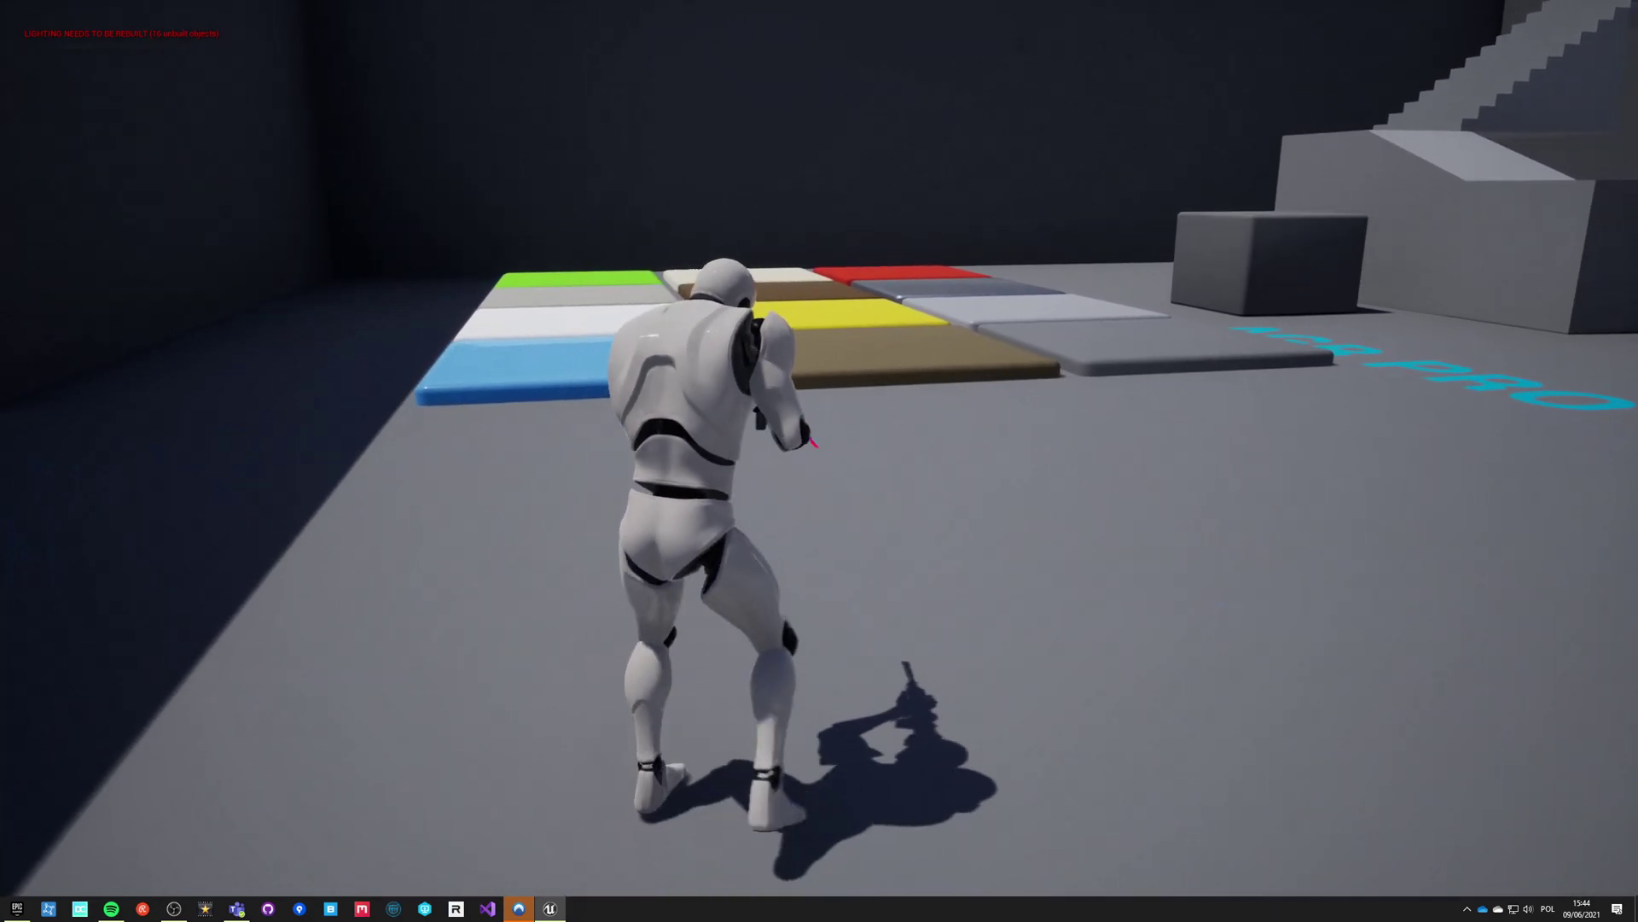
Step: Walk over the yellow, green, red and dark blue-grey tiles to test the footstep effects of each surface
key("w")
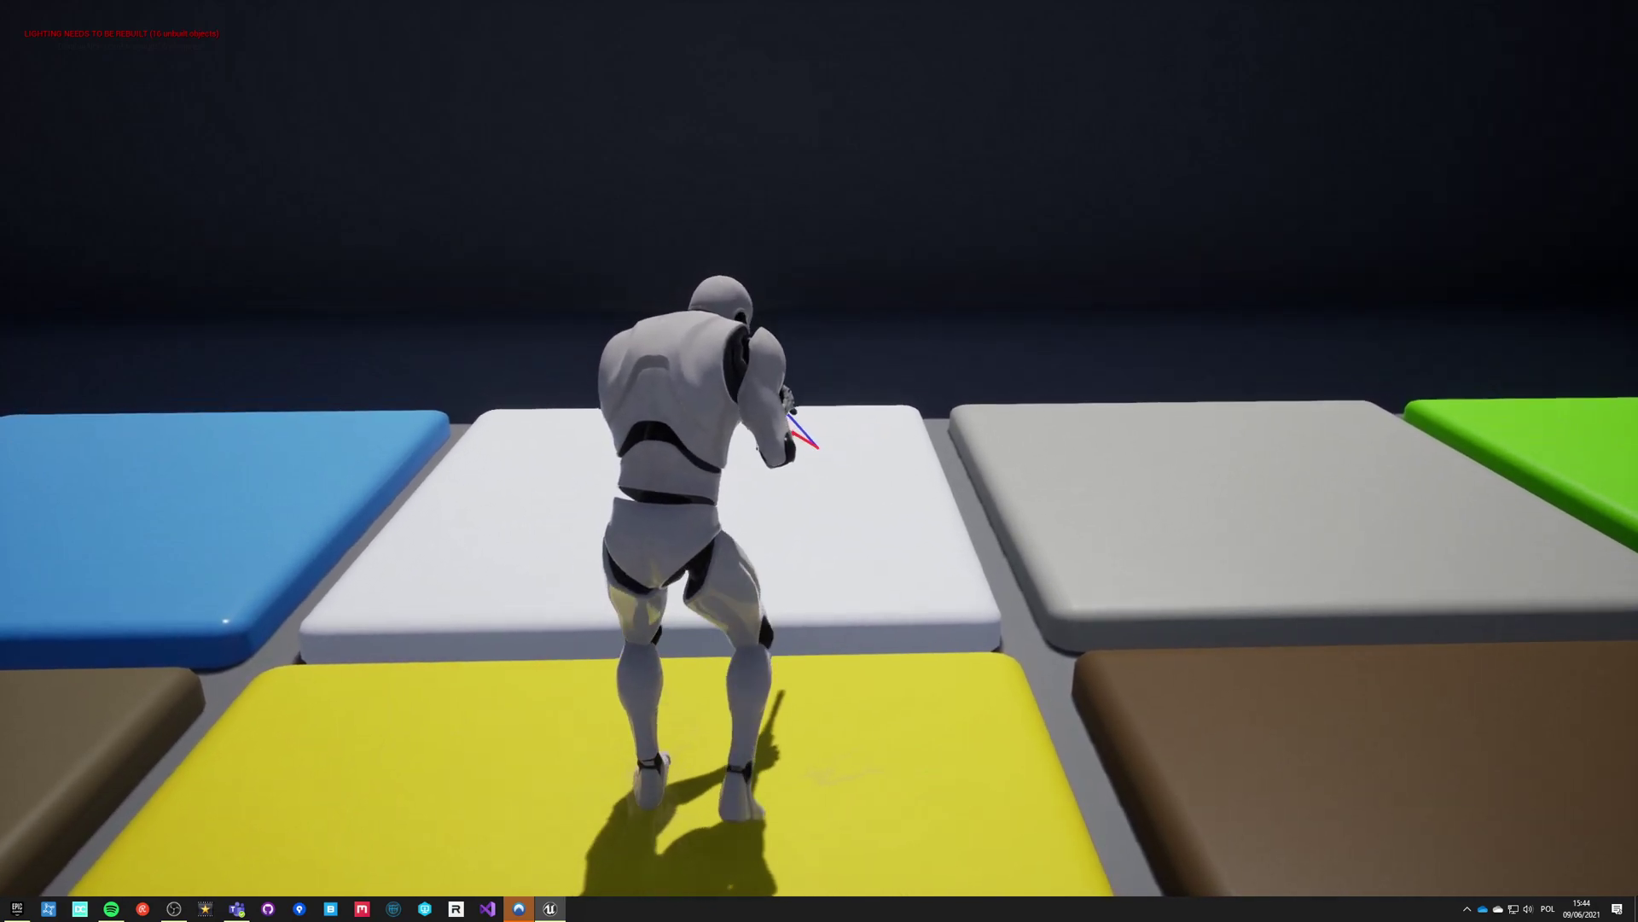
key("w")
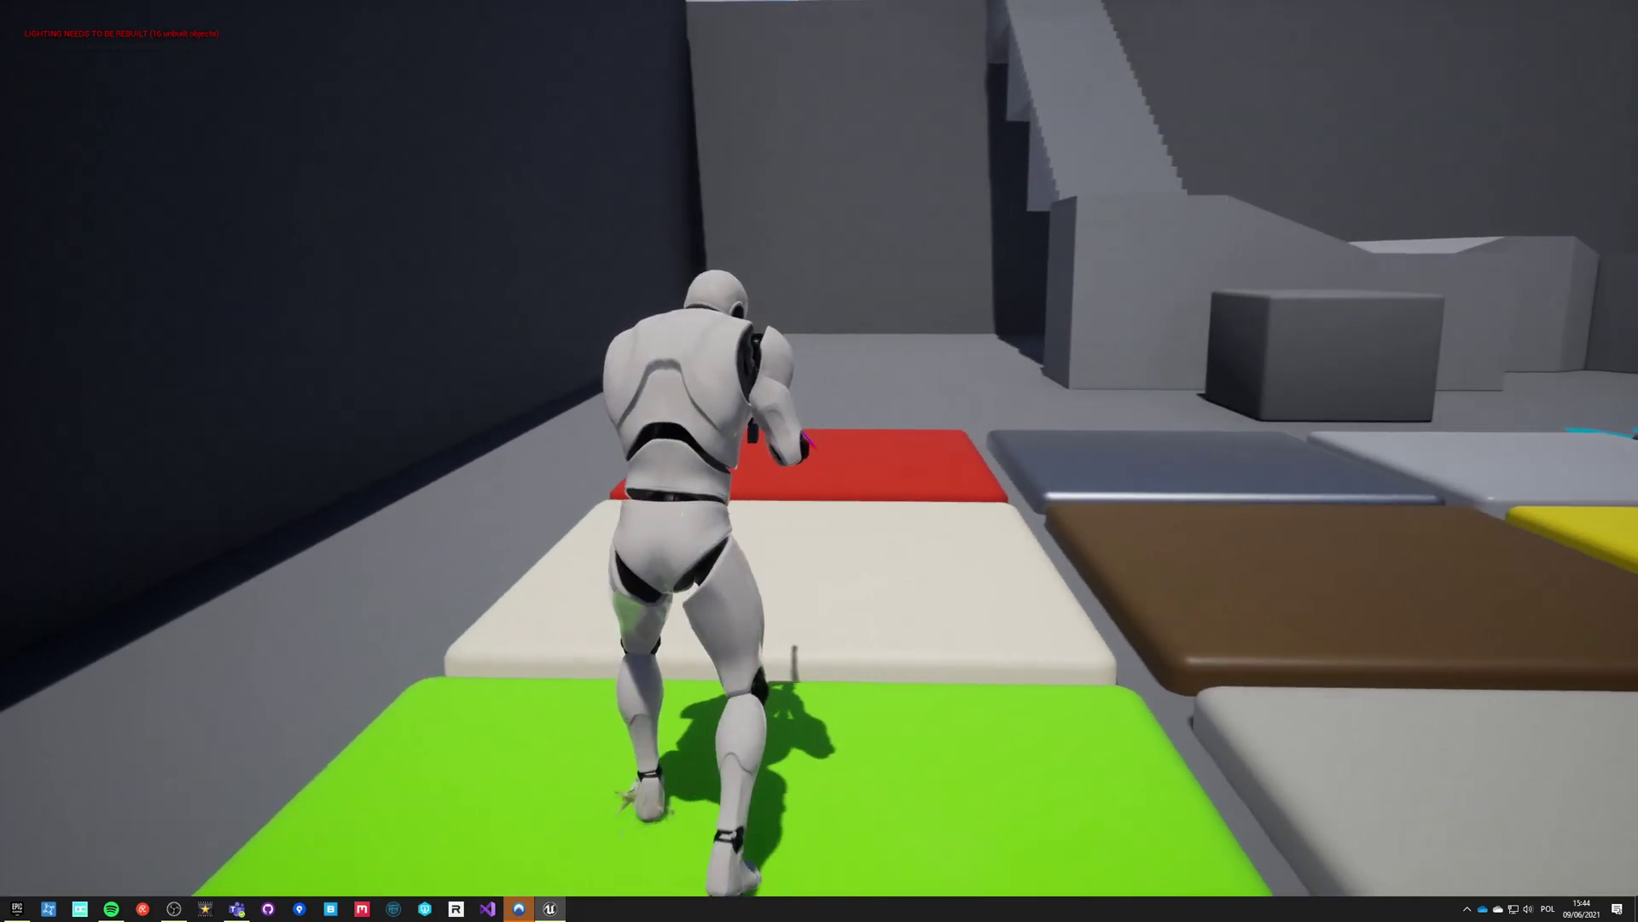
key("w")
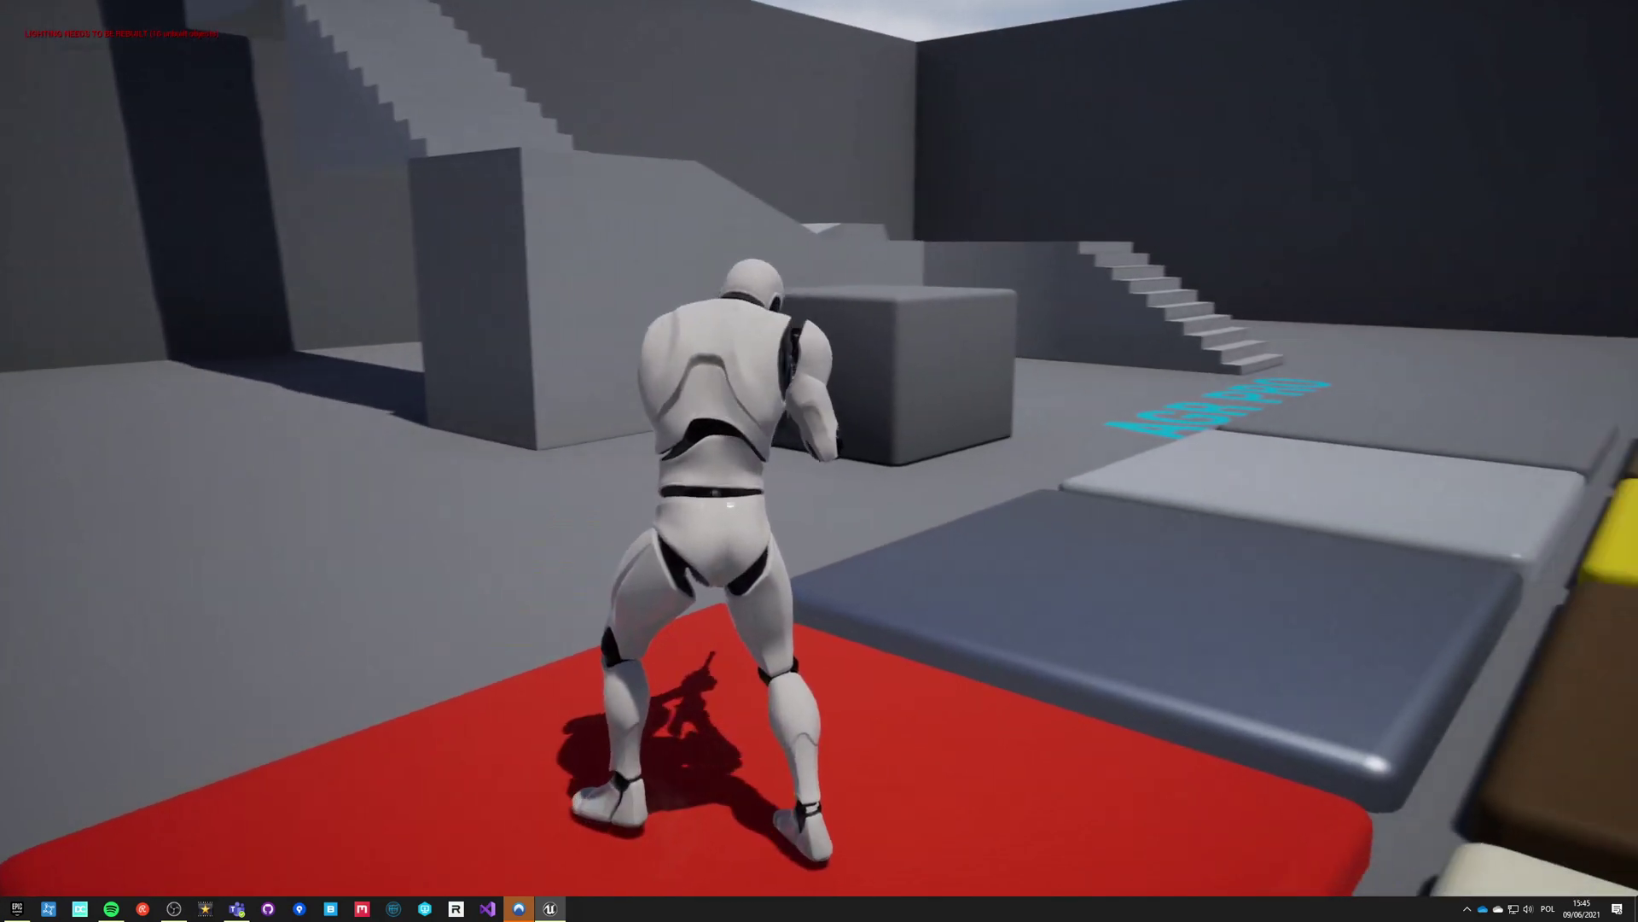
key("w")
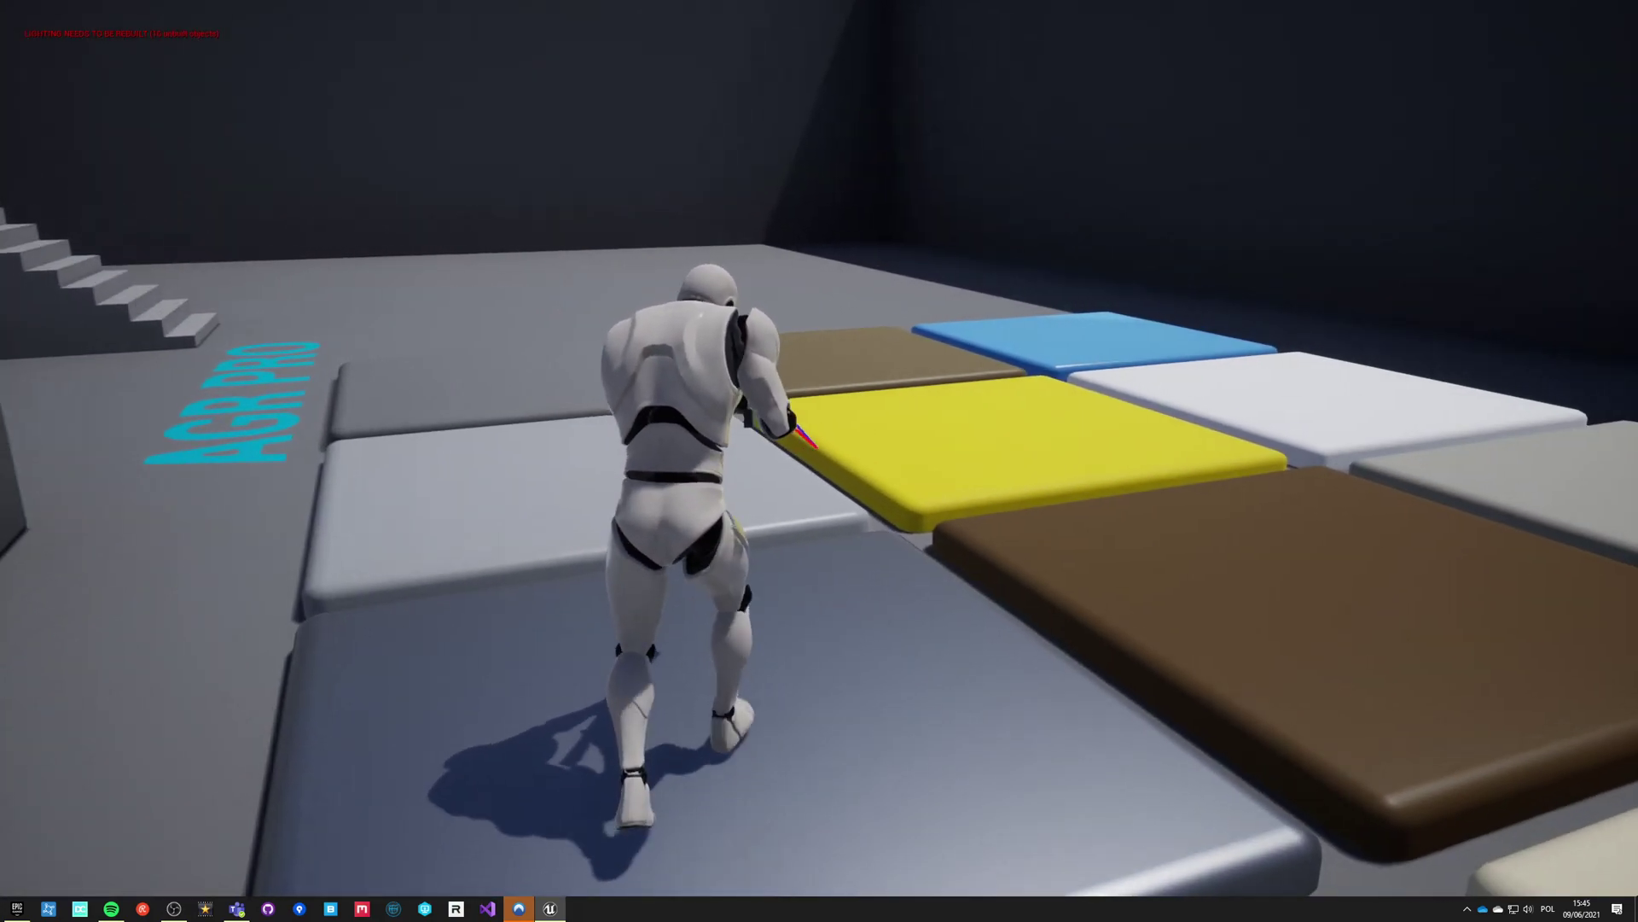
key("w")
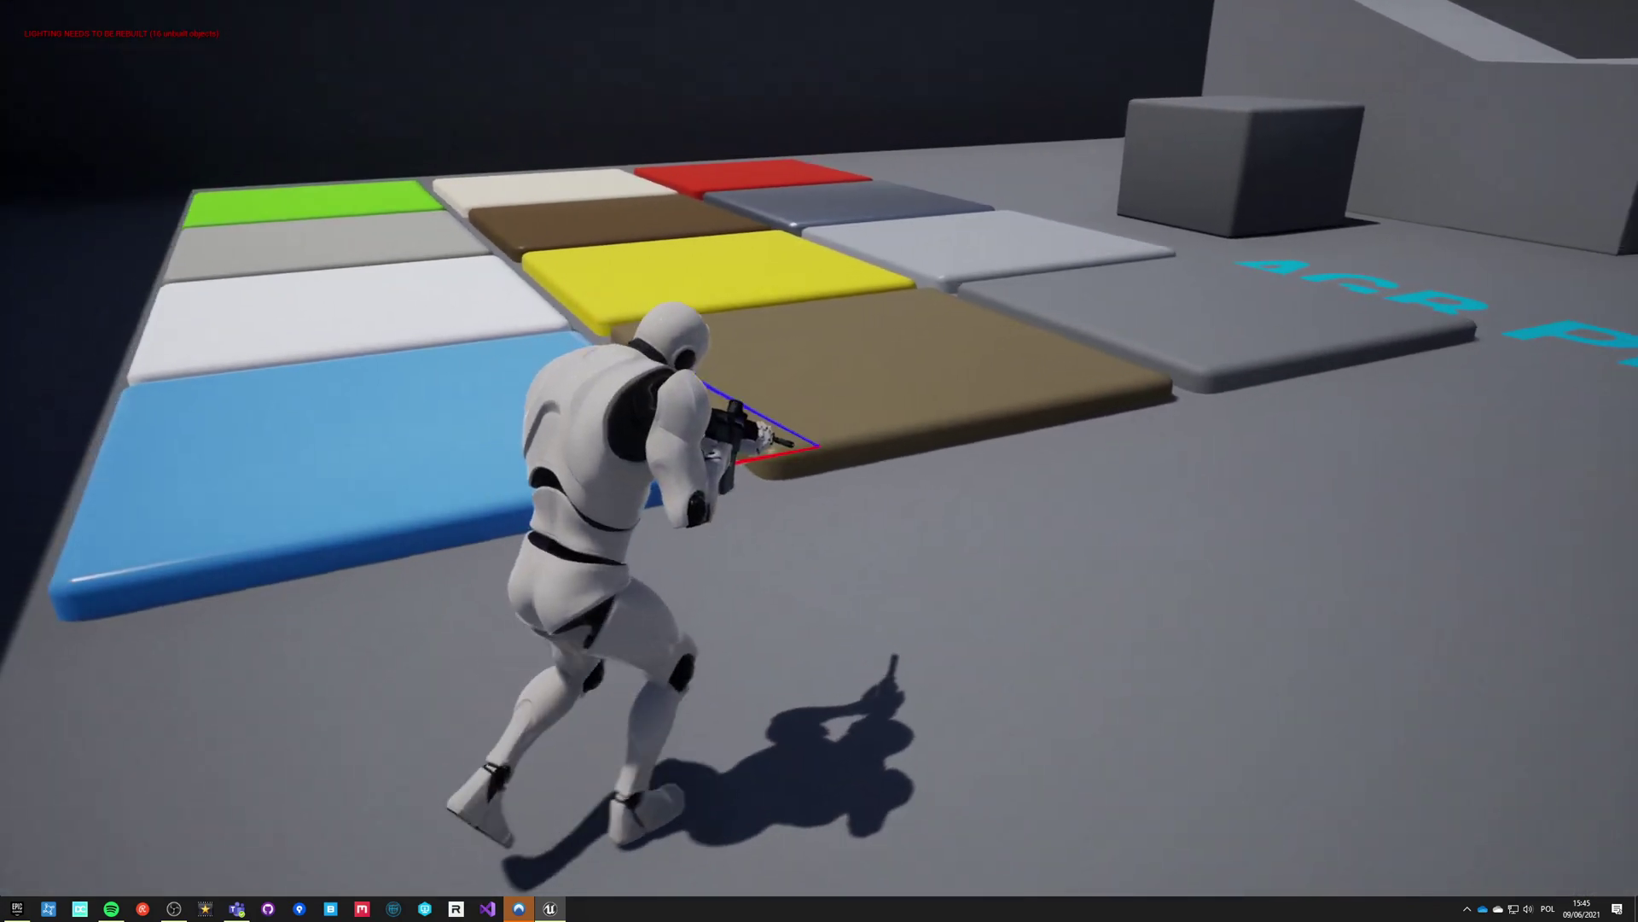
Step: Run across the plain floor and over the yellow, brown and grey tiles to compare their footstep particles
key("d")
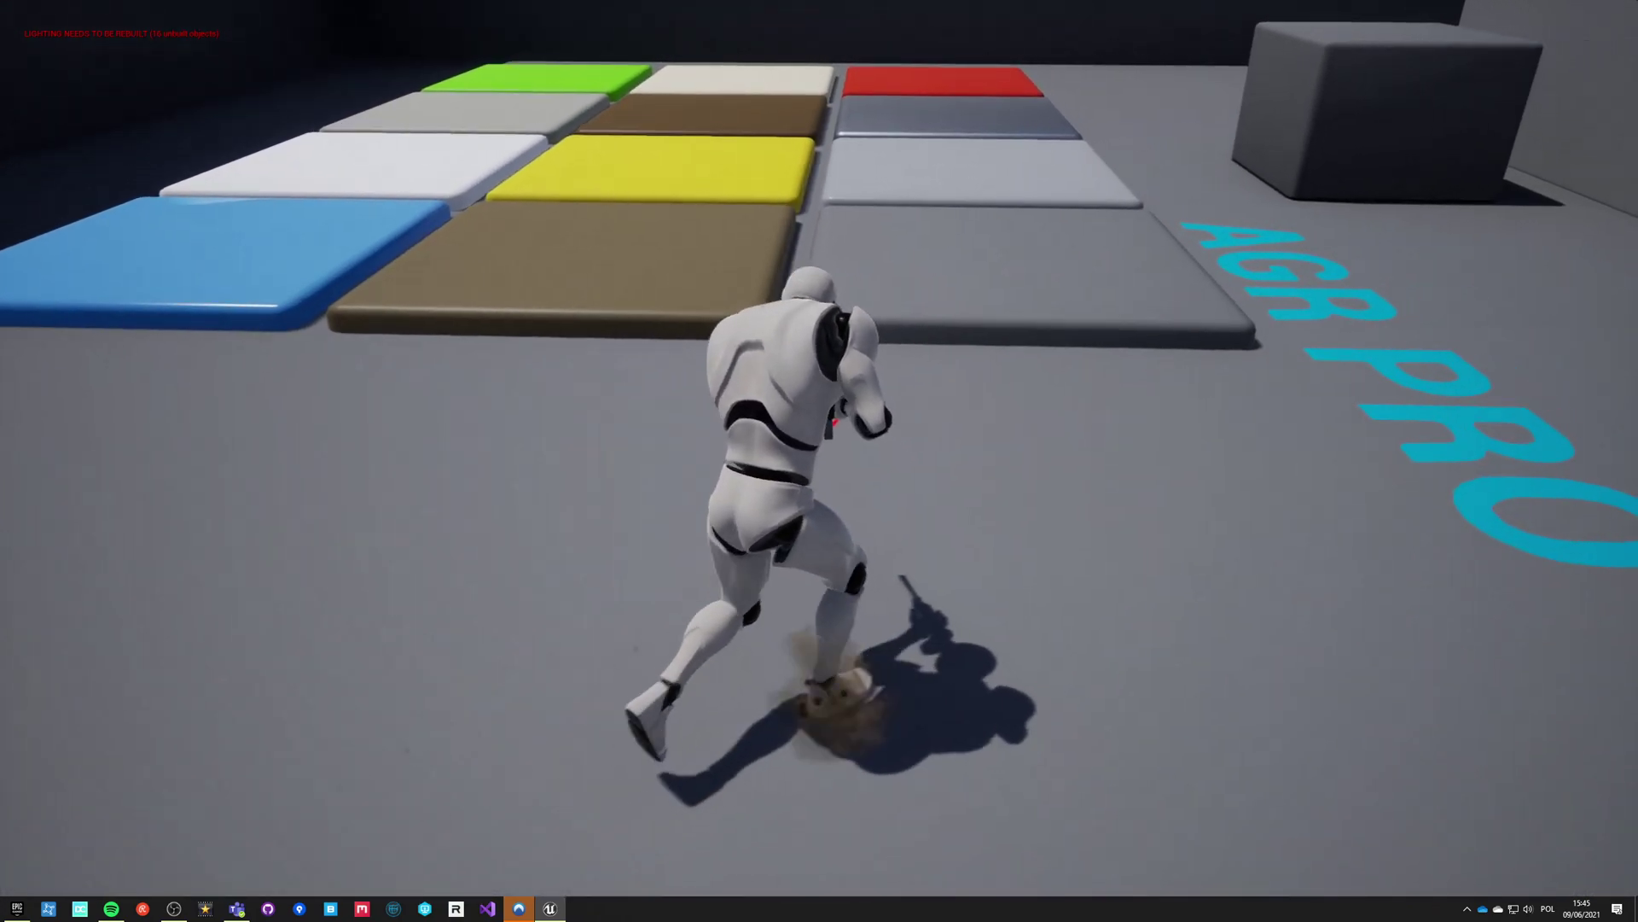
key("w")
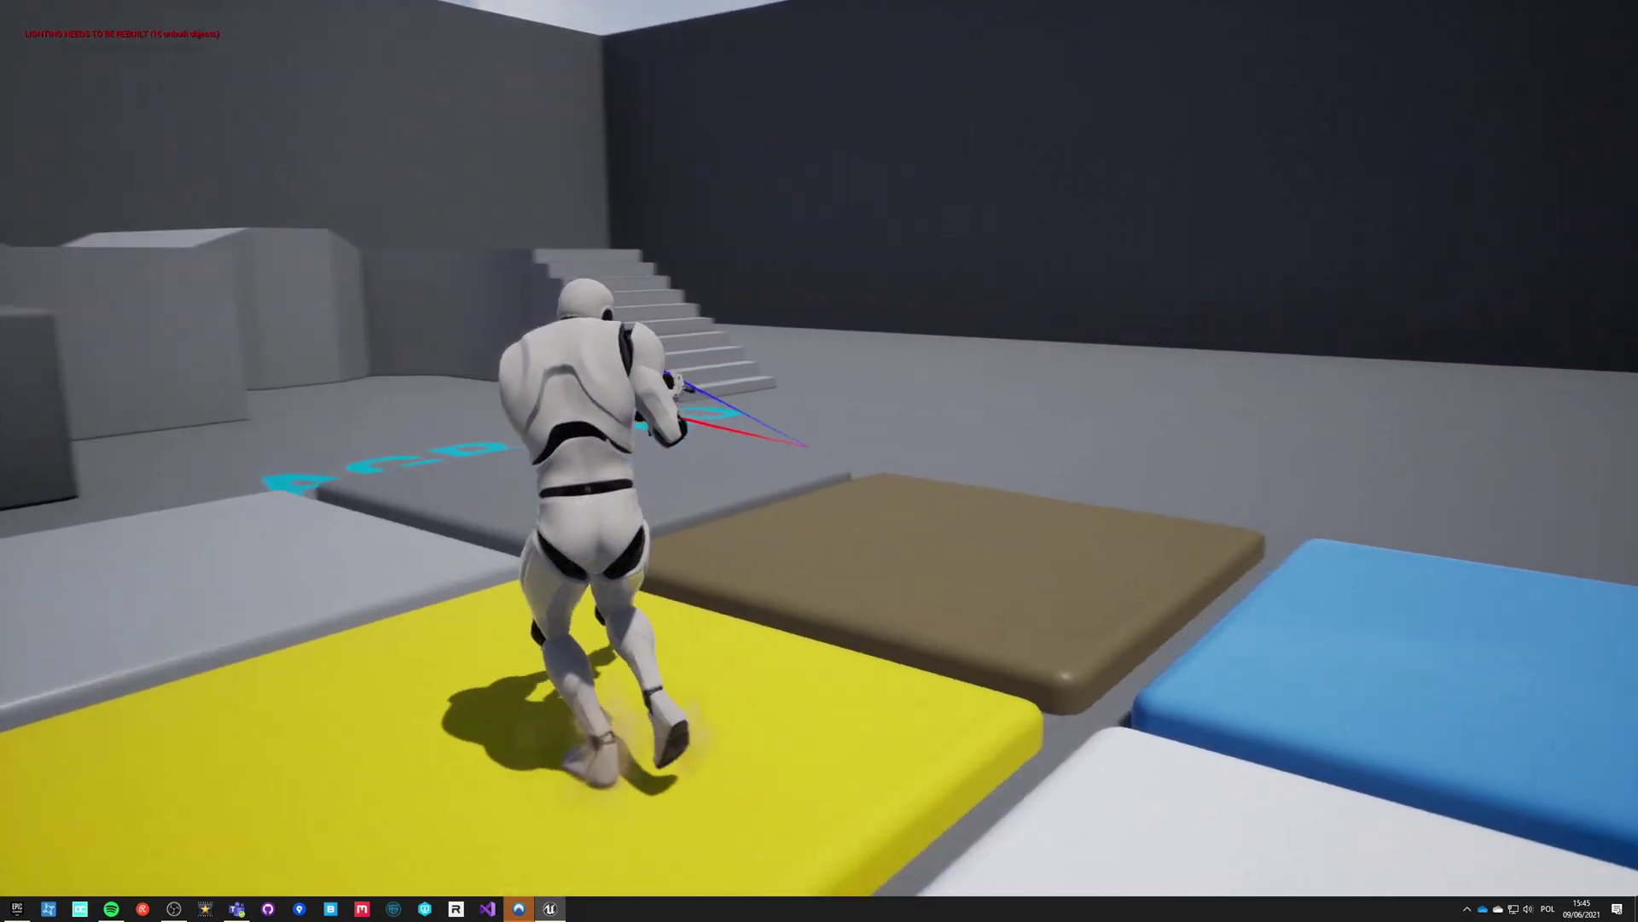
key("w")
key("w")
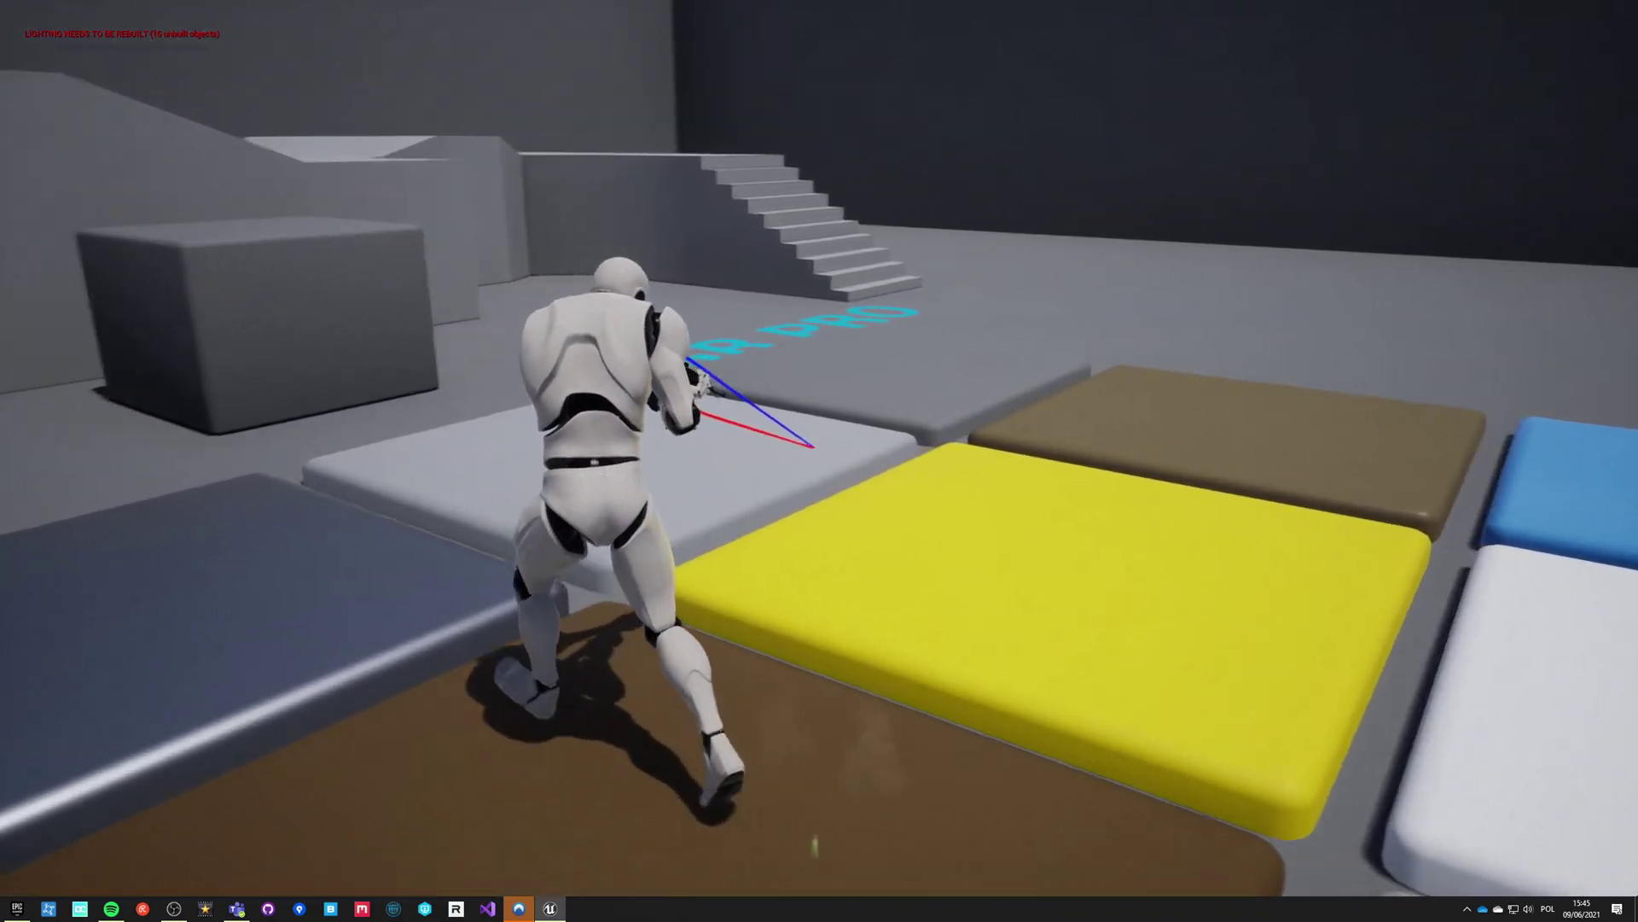
key("w")
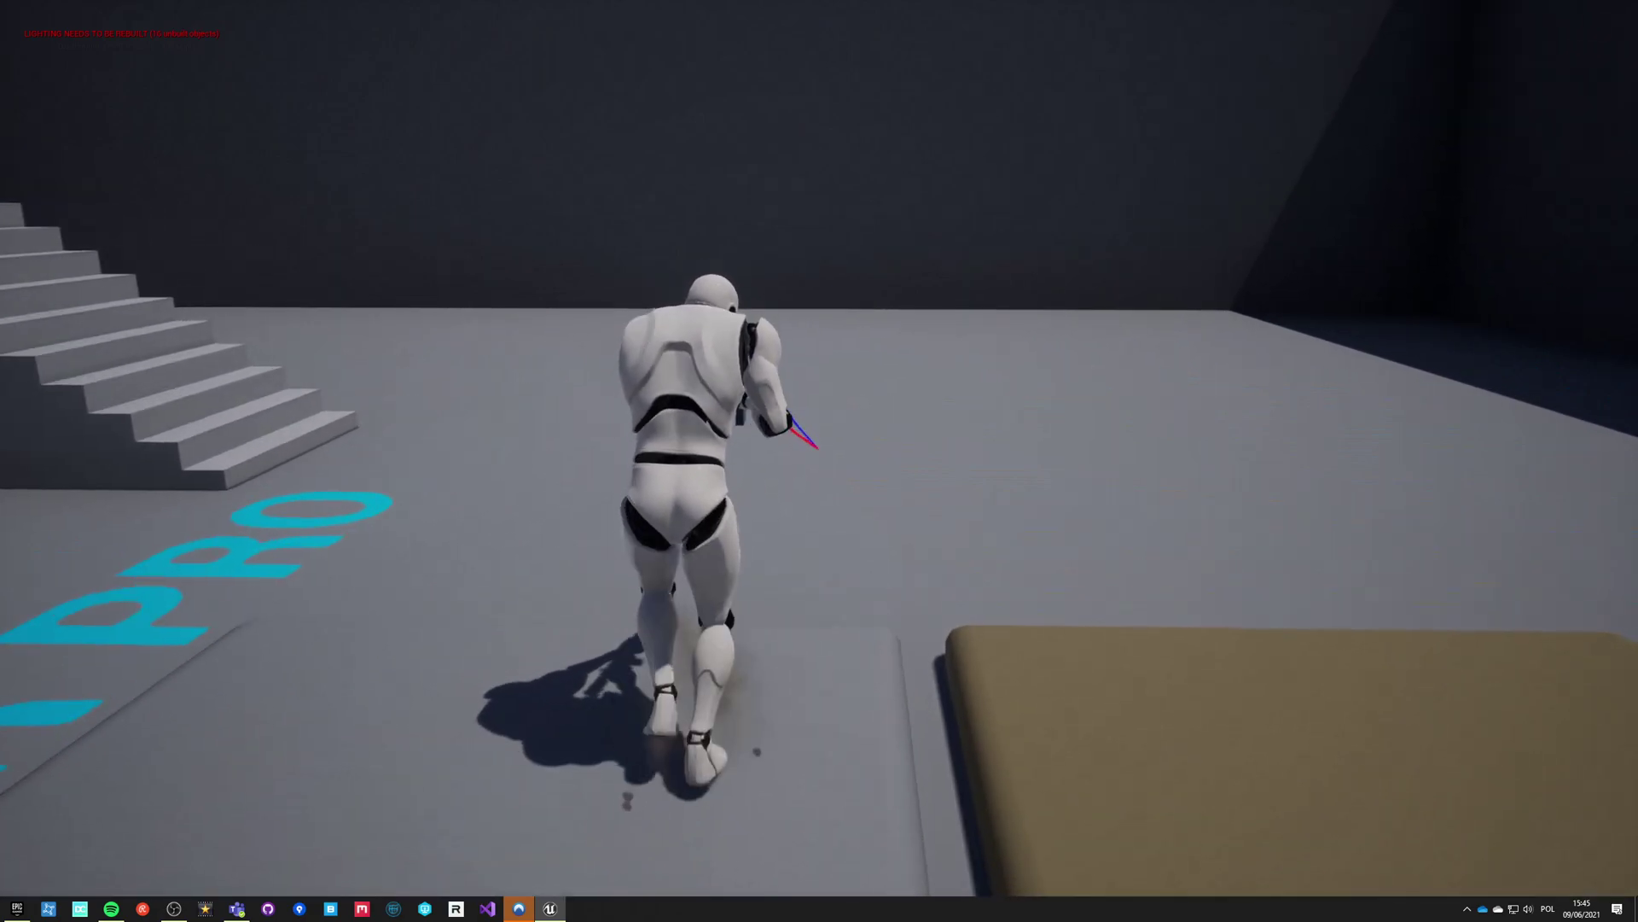